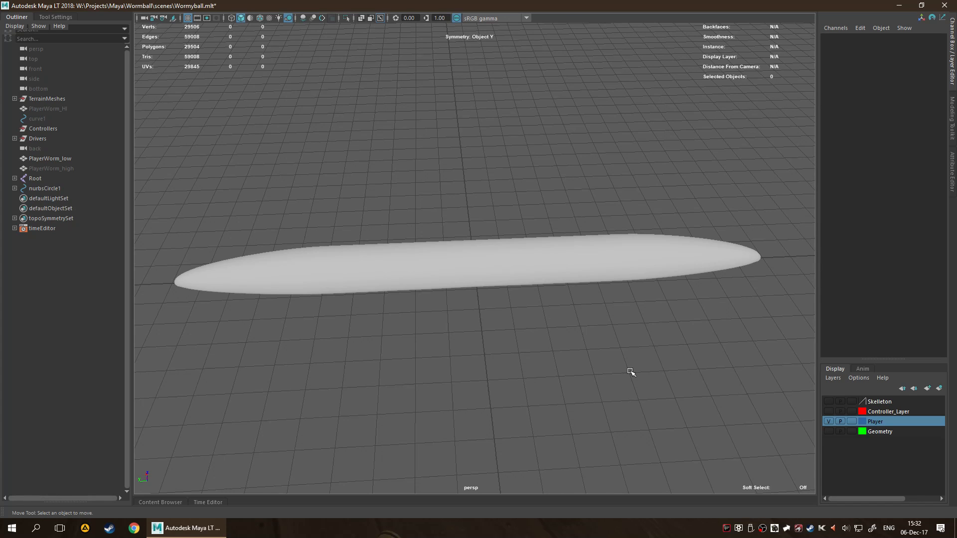
Collapse the Outliner and Channel Box to enlarge the viewport, and switch between the single and four-view layouts.
{"action": "left_click", "coordinate": [17, 17]}
{"action": "left_click", "coordinate": [954, 64]}
{"action": "key", "text": "space"}
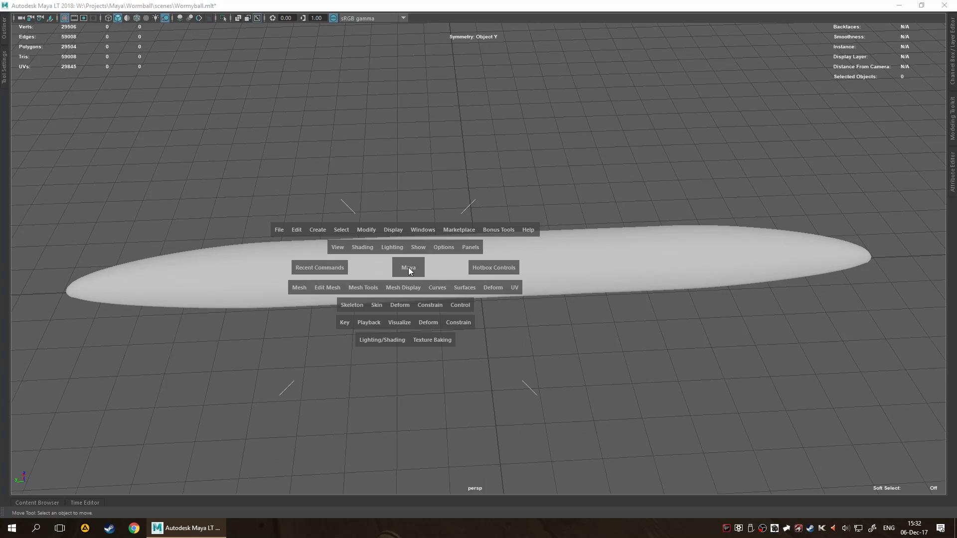
{"action": "key", "text": "space"}
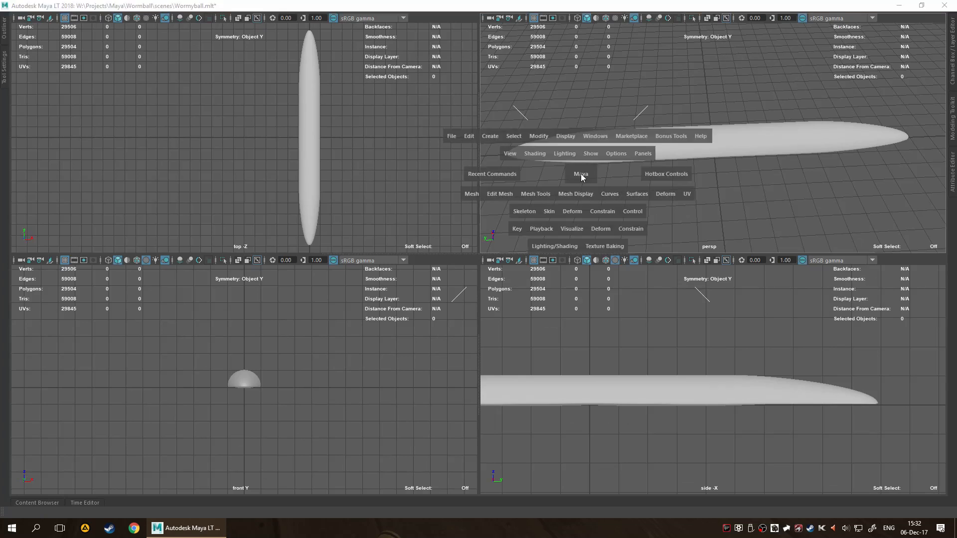
Select the worm mesh in the perspective view and open the UV Editor for it.
{"action": "left_click", "coordinate": [453, 271]}
{"action": "key", "text": "space"}
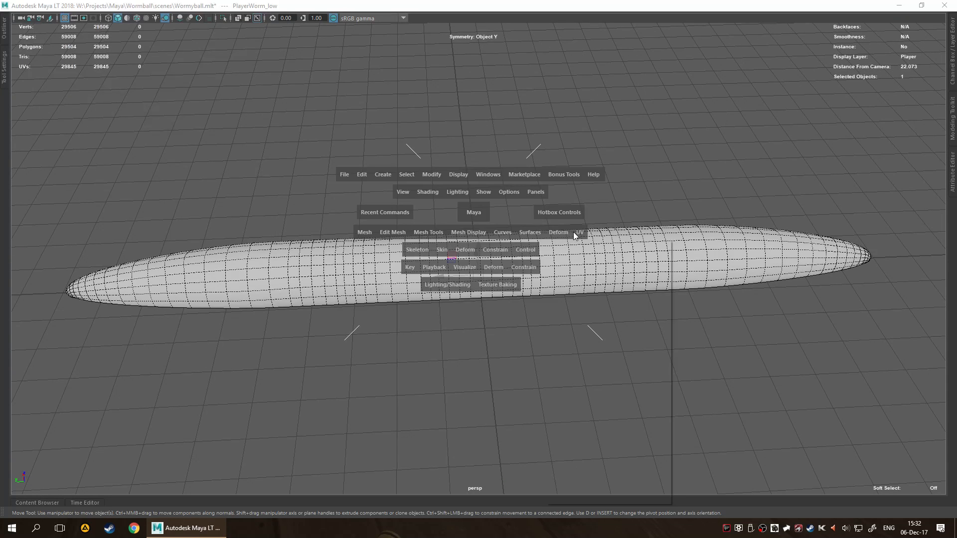
{"action": "left_click", "coordinate": [566, 233]}
{"action": "left_click", "coordinate": [580, 232]}
{"action": "left_click", "coordinate": [616, 321]}
Turn on shaded display for the worm's UV shell in the UV Editor.
{"action": "scroll", "coordinate": [378, 367], "scroll_direction": "up", "scroll_amount": 5}
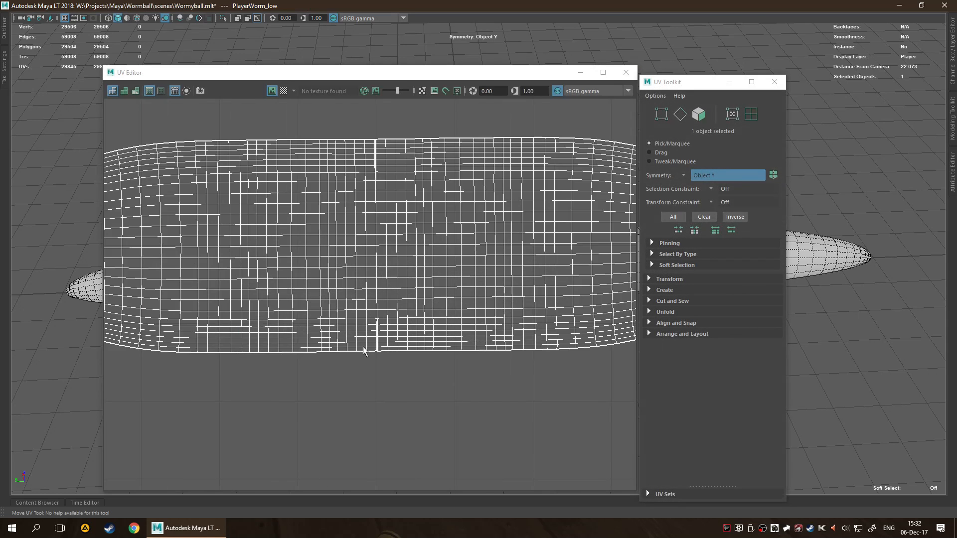
{"action": "scroll", "coordinate": [384, 323], "scroll_direction": "down", "scroll_amount": 2}
{"action": "scroll", "coordinate": [387, 326], "scroll_direction": "down", "scroll_amount": 2}
{"action": "scroll", "coordinate": [391, 314], "scroll_direction": "up", "scroll_amount": 3}
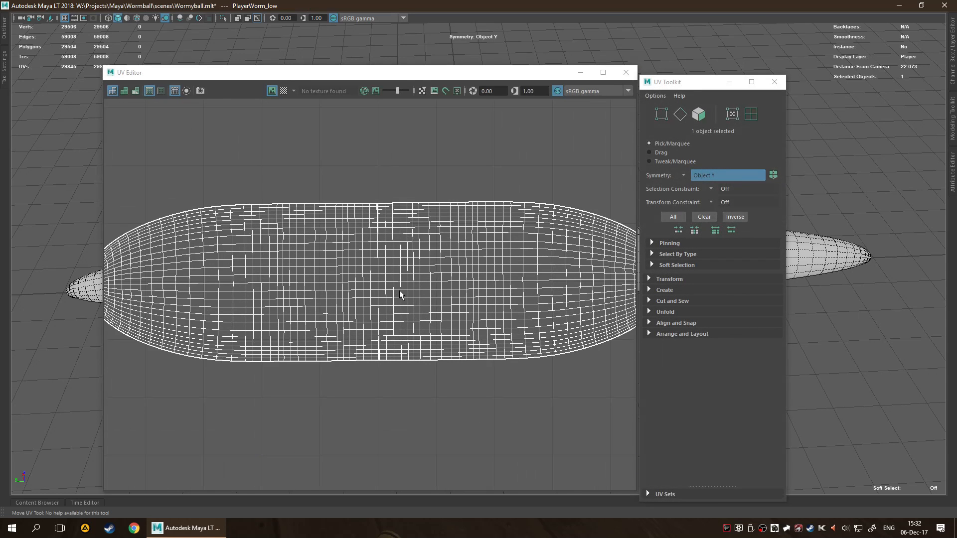
{"action": "left_click", "coordinate": [124, 90]}
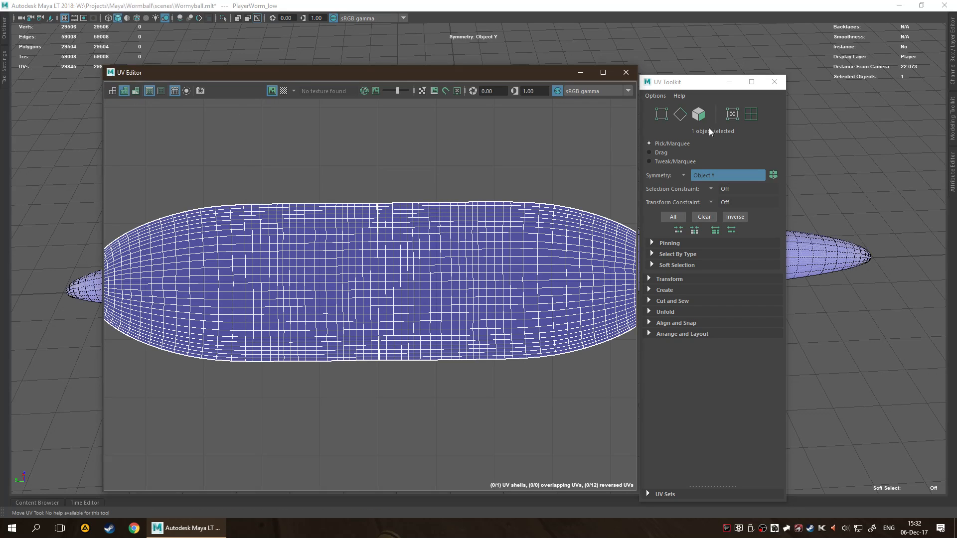
Dock the UV Toolkit beside the UV Editor in one window, clear the selection and minimise the combined window.
{"action": "left_click", "coordinate": [581, 73]}
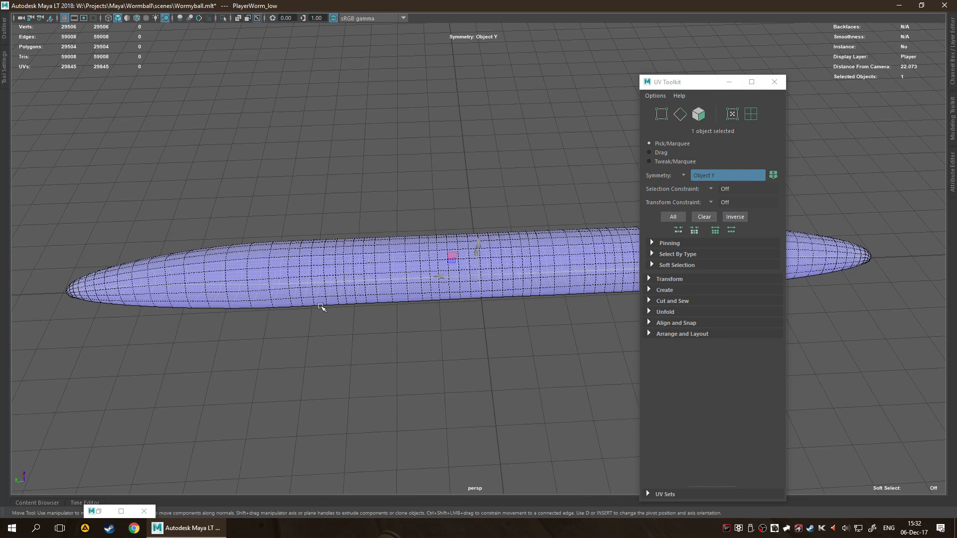
{"action": "left_click", "coordinate": [99, 511]}
{"action": "left_click", "coordinate": [671, 83]}
{"action": "left_click_drag", "start_coordinate": [670, 82], "coordinate": [634, 116]}
{"action": "left_click", "coordinate": [870, 414]}
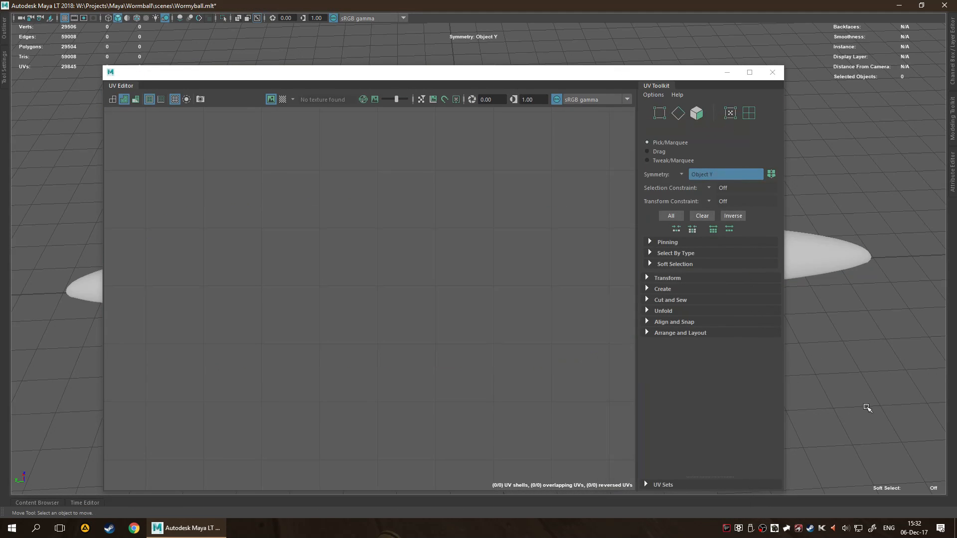
{"action": "left_click", "coordinate": [728, 72]}
Select the PlayerWorm_low mesh and hide the perspective view's grid.
{"action": "left_click", "coordinate": [526, 275]}
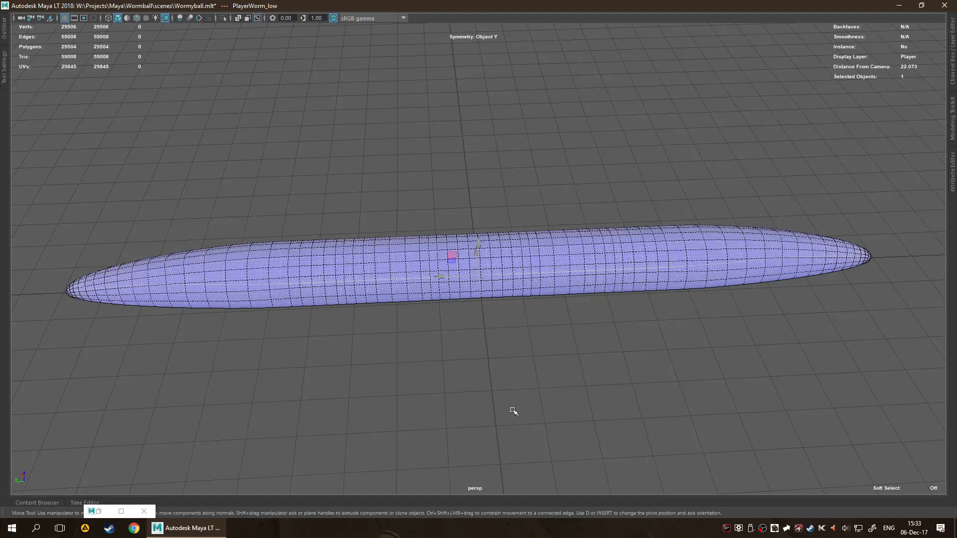
{"action": "left_click_drag", "start_coordinate": [507, 412], "coordinate": [523, 287], "text": "alt"}
{"action": "right_click_drag", "start_coordinate": [523, 287], "coordinate": [548, 308], "text": "alt"}
{"action": "left_click_drag", "start_coordinate": [507, 336], "coordinate": [606, 368], "text": "alt"}
{"action": "left_click_drag", "start_coordinate": [652, 260], "coordinate": [629, 319], "text": "alt"}
{"action": "scroll", "coordinate": [629, 319], "scroll_direction": "up", "scroll_amount": 6}
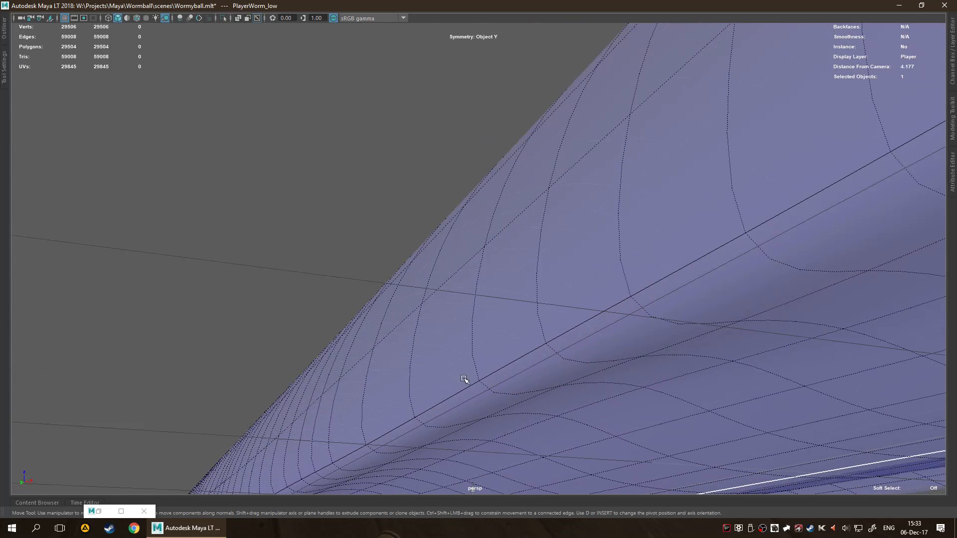
{"action": "left_click", "coordinate": [65, 18]}
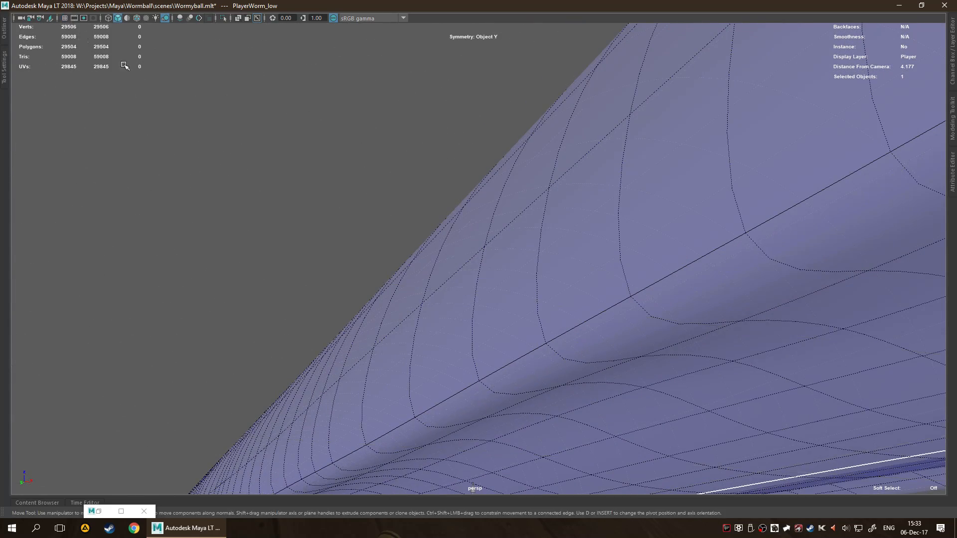
Examine the highlighted UV seams along the worm's underside and its surface from several angles.
{"action": "left_click_drag", "start_coordinate": [427, 240], "coordinate": [429, 288], "text": "alt"}
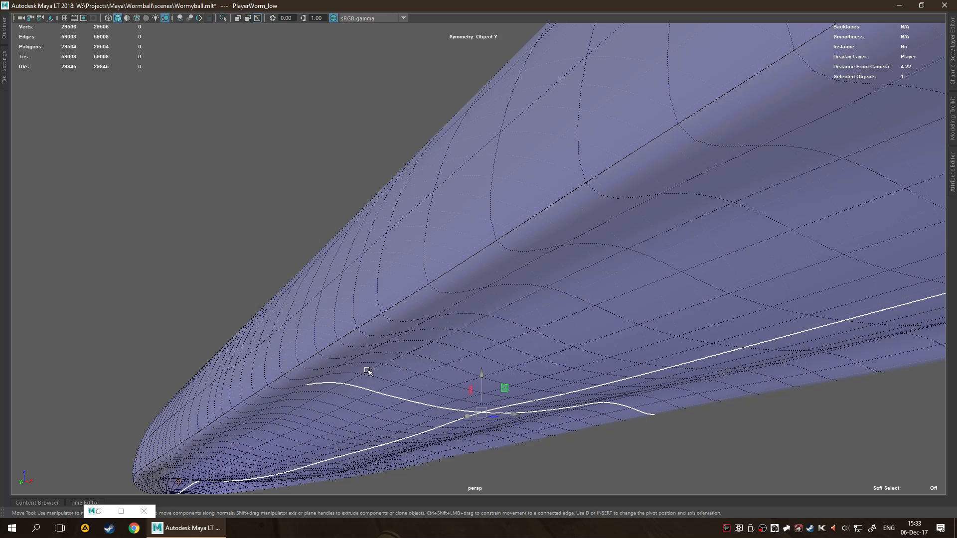
{"action": "left_click_drag", "start_coordinate": [393, 391], "coordinate": [454, 233], "text": "alt"}
{"action": "scroll", "coordinate": [458, 201], "scroll_direction": "down", "scroll_amount": 5}
{"action": "middle_click_drag", "start_coordinate": [391, 205], "coordinate": [447, 260], "text": "alt"}
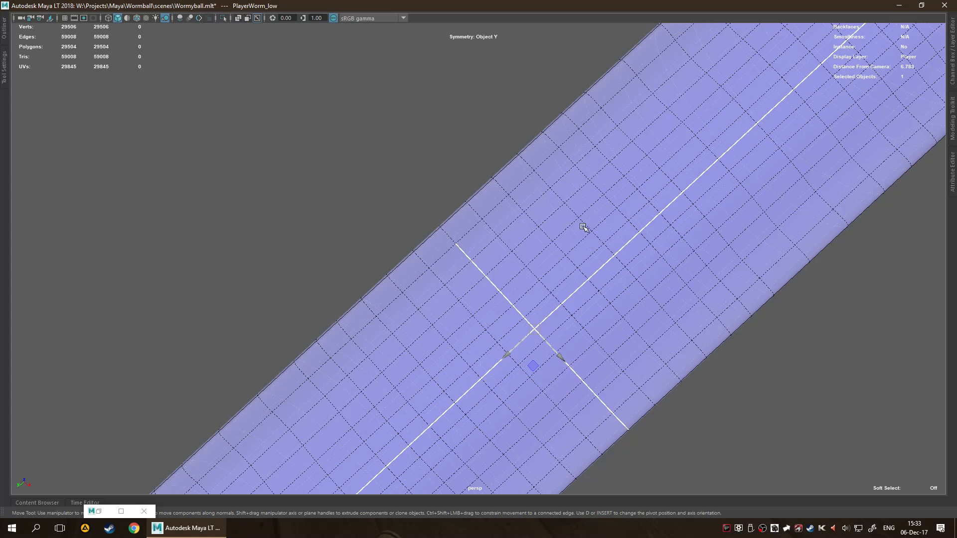
{"action": "left_click_drag", "start_coordinate": [557, 220], "coordinate": [612, 325], "text": "alt"}
{"action": "scroll", "coordinate": [656, 321], "scroll_direction": "down", "scroll_amount": 5}
{"action": "middle_click_drag", "start_coordinate": [542, 267], "coordinate": [565, 248], "text": "alt"}
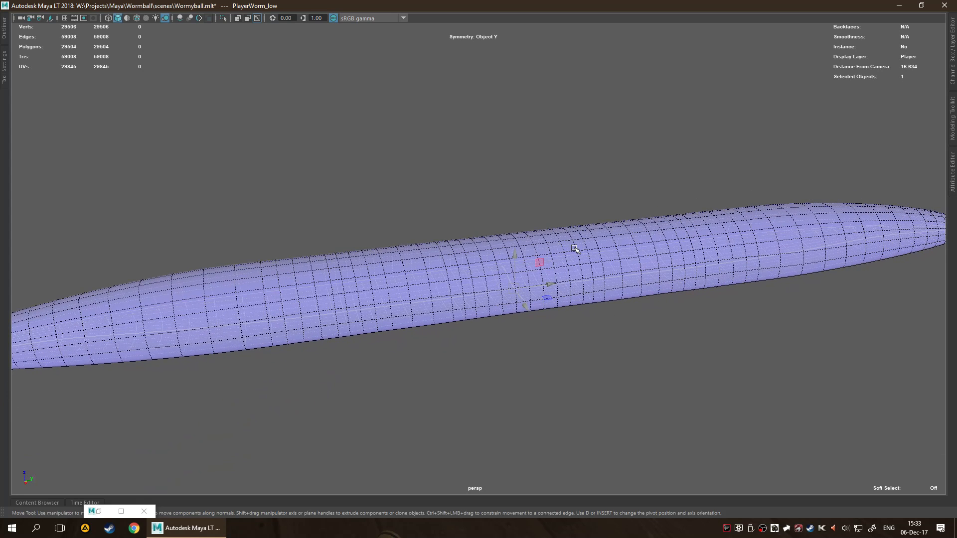
{"action": "scroll", "coordinate": [575, 248], "scroll_direction": "down", "scroll_amount": 3}
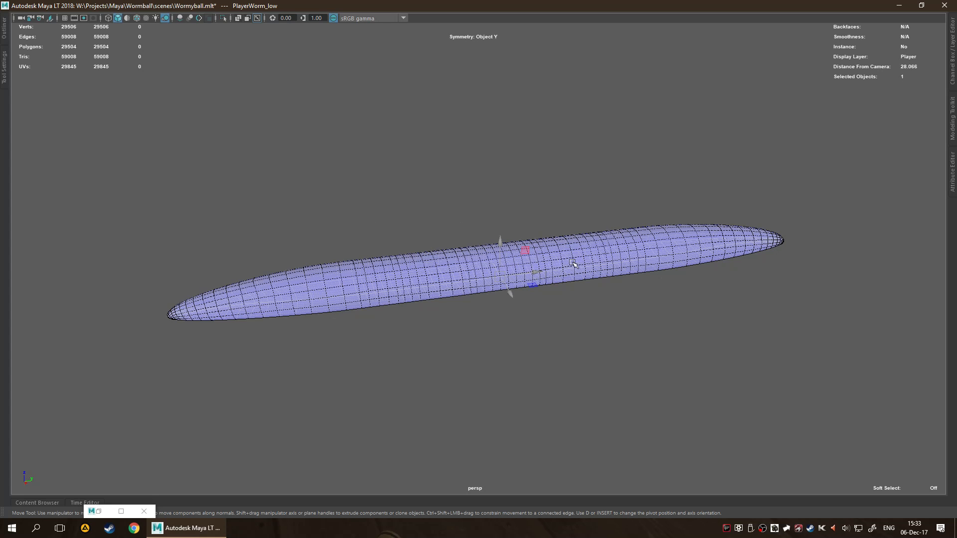
{"action": "left_click", "coordinate": [527, 255]}
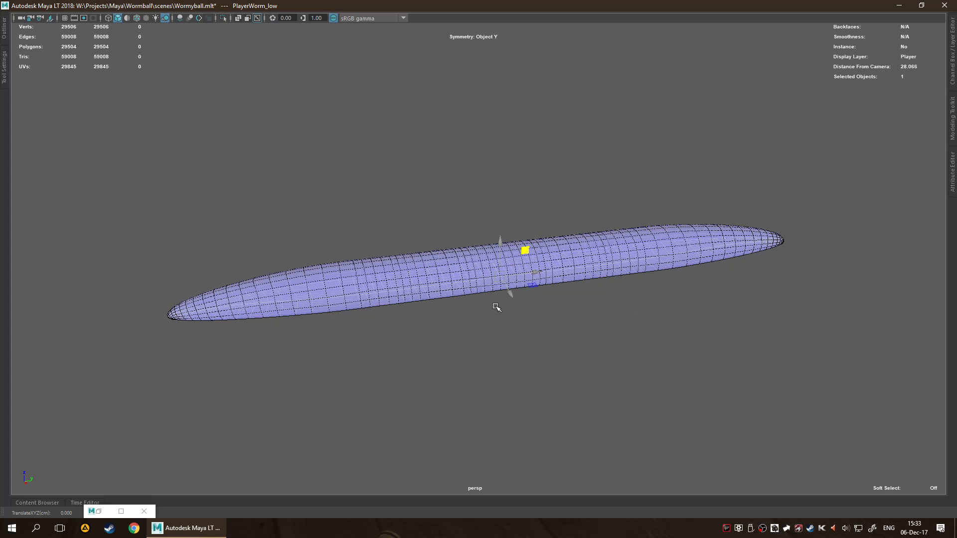
{"action": "left_click", "coordinate": [638, 398]}
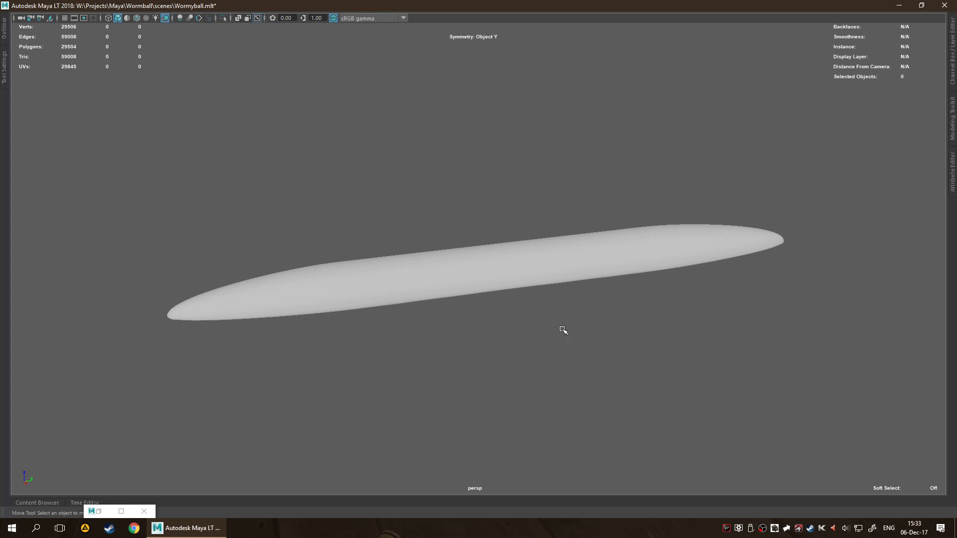
{"action": "left_click", "coordinate": [517, 264]}
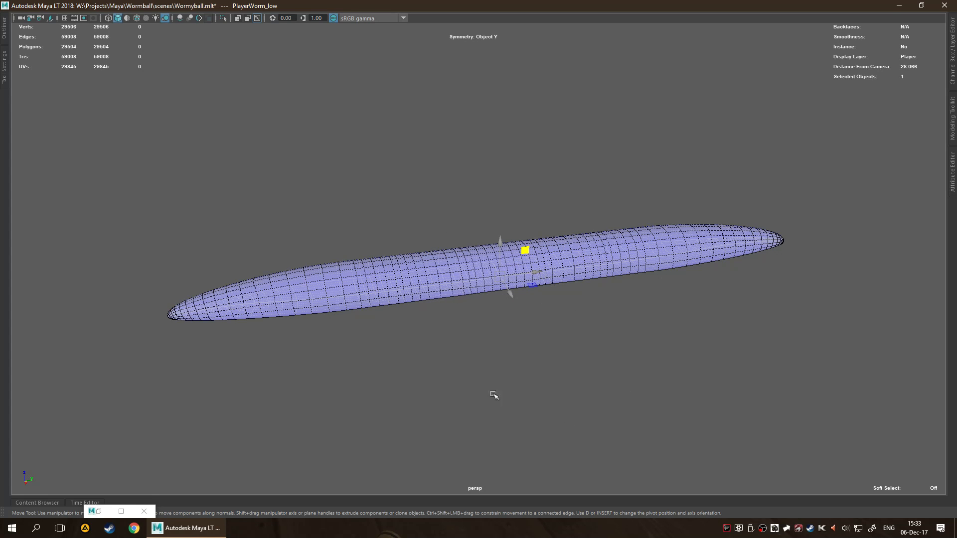
{"action": "left_click_drag", "start_coordinate": [637, 323], "coordinate": [622, 335], "text": "alt"}
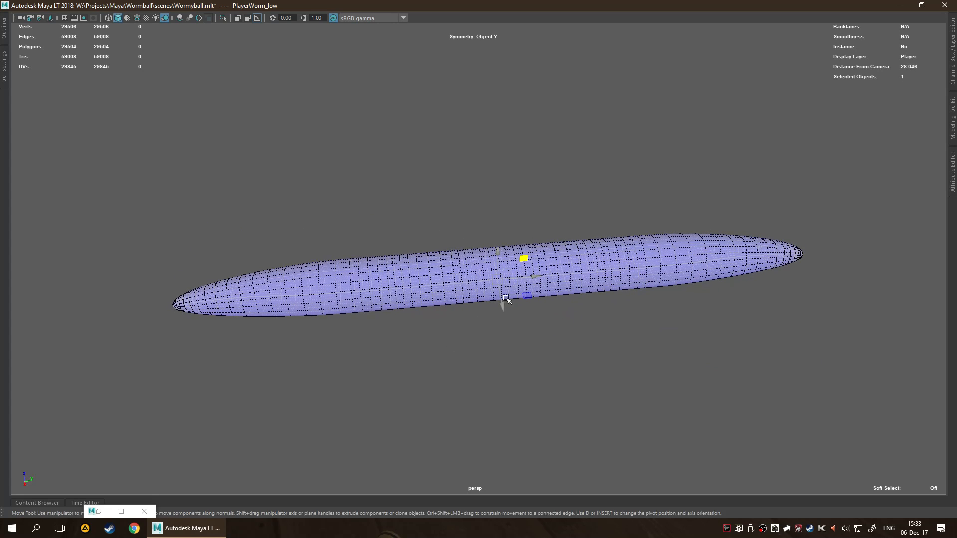
{"action": "left_click_drag", "start_coordinate": [572, 330], "coordinate": [611, 282], "text": "alt"}
{"action": "left_click", "coordinate": [527, 360]}
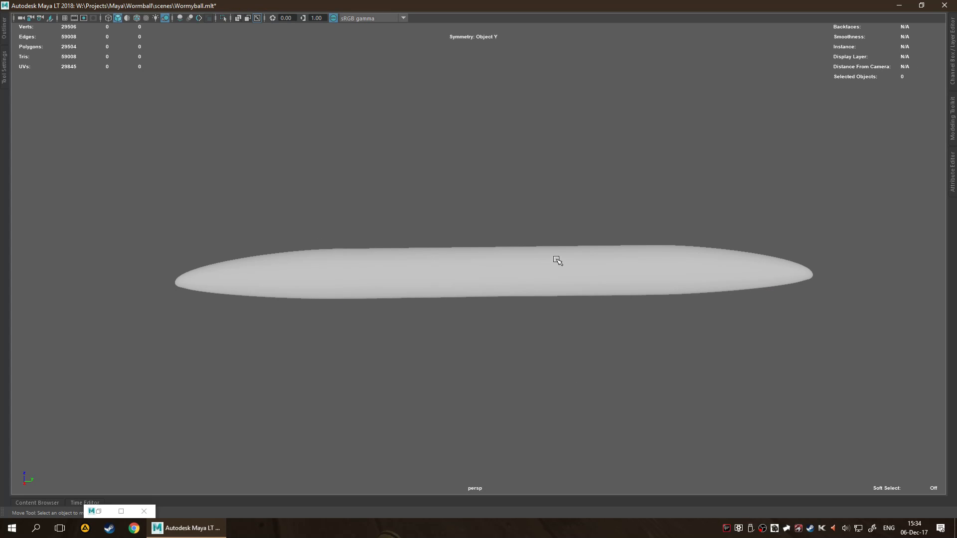
{"action": "left_click", "coordinate": [494, 280]}
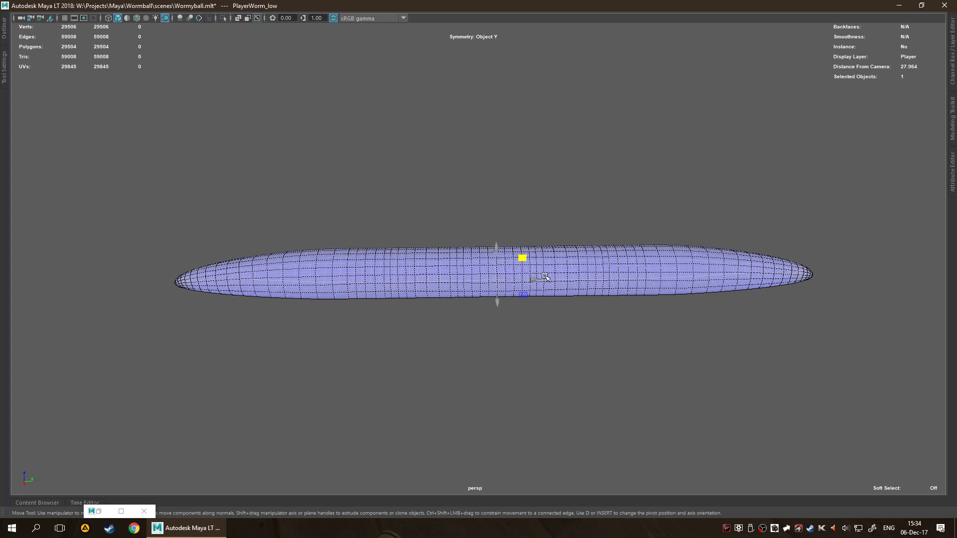
{"action": "left_click_drag", "start_coordinate": [559, 290], "coordinate": [504, 306], "text": "alt"}
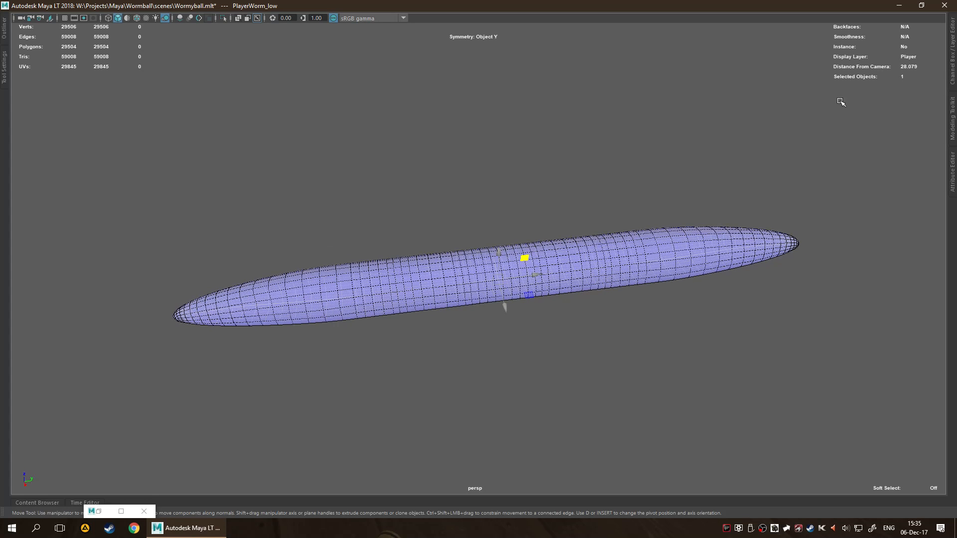
Show the Channel Box to view the worm mesh's input history, and check the available Delete by Type options.
{"action": "left_click", "coordinate": [953, 64]}
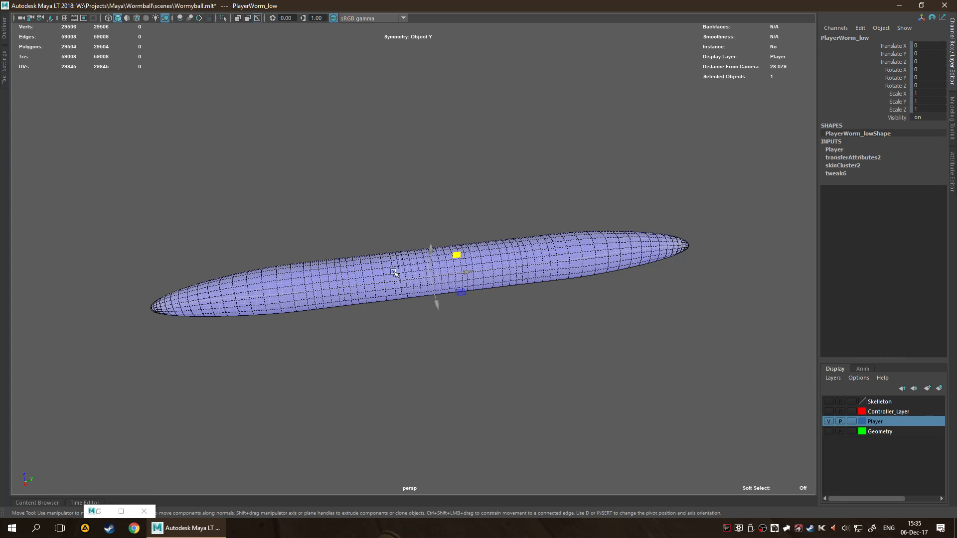
{"action": "key", "text": "space"}
{"action": "left_click", "coordinate": [283, 232]}
{"action": "mouse_move", "coordinate": [316, 354]}
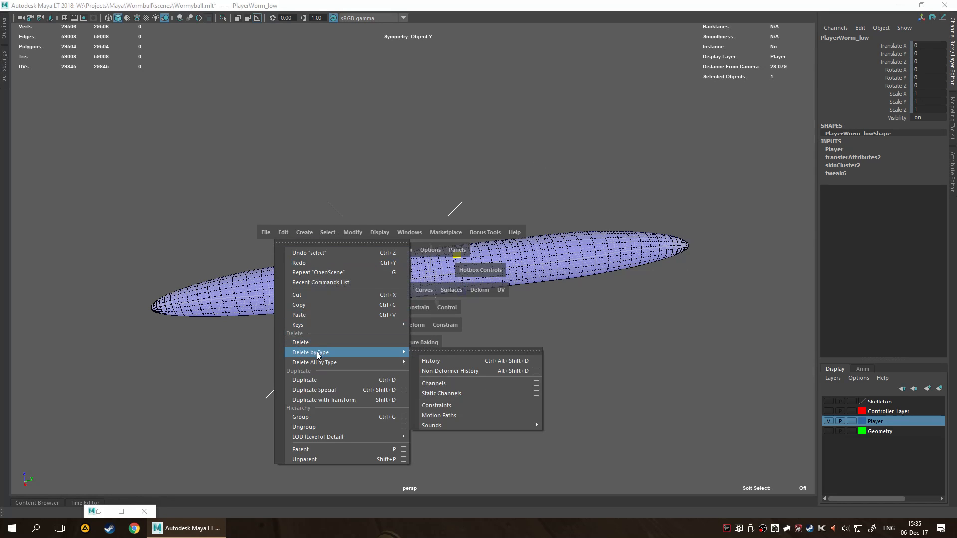
{"action": "left_click", "coordinate": [500, 372]}
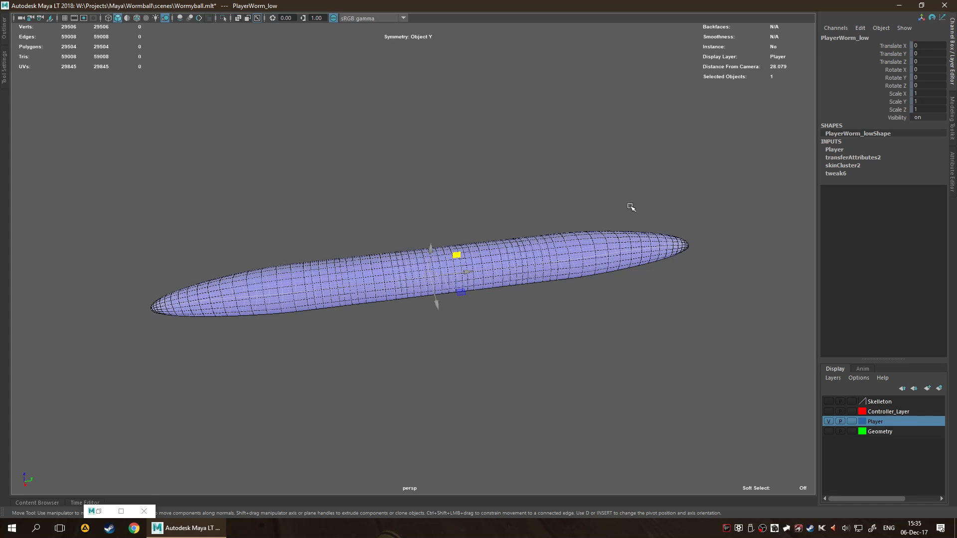
Review the worm's full UV layout in the UV Editor, minimise that window and inspect the mesh up close.
{"action": "left_click", "coordinate": [98, 511]}
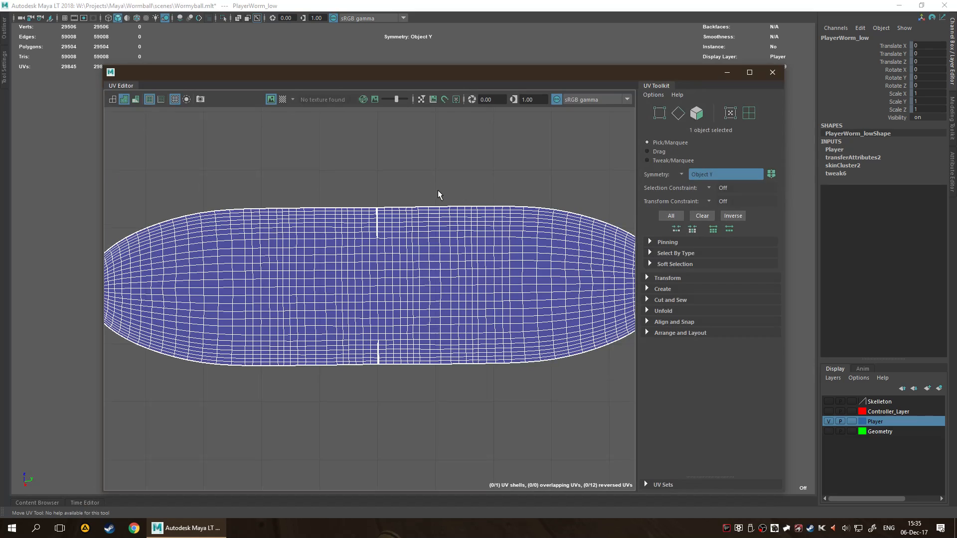
{"action": "scroll", "coordinate": [438, 188], "scroll_direction": "down", "scroll_amount": 2}
{"action": "left_click", "coordinate": [727, 72]}
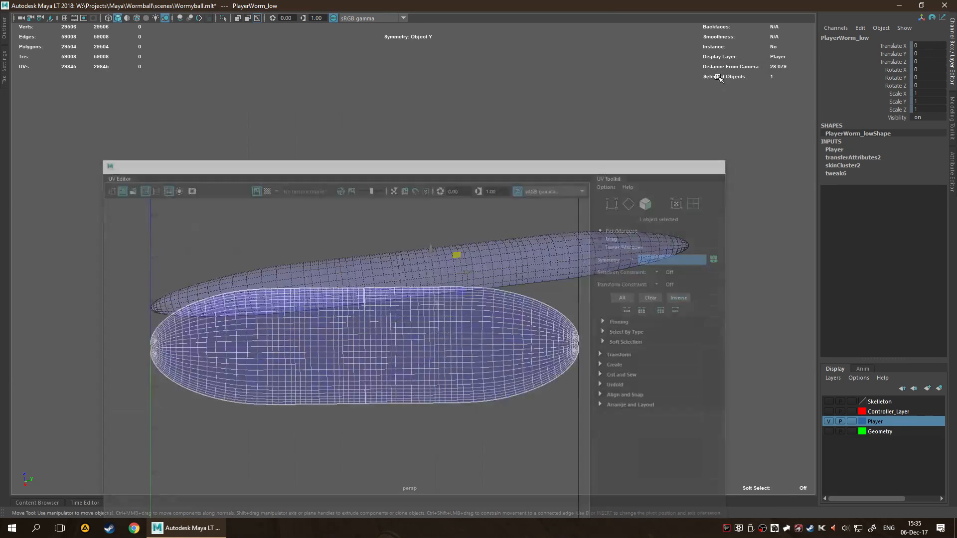
{"action": "scroll", "coordinate": [540, 251], "scroll_direction": "up", "scroll_amount": 3}
{"action": "scroll", "coordinate": [540, 251], "scroll_direction": "up", "scroll_amount": 2}
{"action": "left_click_drag", "start_coordinate": [519, 251], "coordinate": [549, 241], "text": "alt"}
{"action": "middle_click_drag", "start_coordinate": [552, 222], "coordinate": [482, 165], "text": "alt"}
{"action": "mouse_move", "coordinate": [509, 268]}
{"action": "left_mouse_down", "text": "alt"}
{"action": "mouse_move", "coordinate": [504, 184]}
{"action": "mouse_move", "coordinate": [515, 259]}
{"action": "left_mouse_up", "text": "alt"}
{"action": "scroll", "coordinate": [521, 267], "scroll_direction": "down", "scroll_amount": 3}
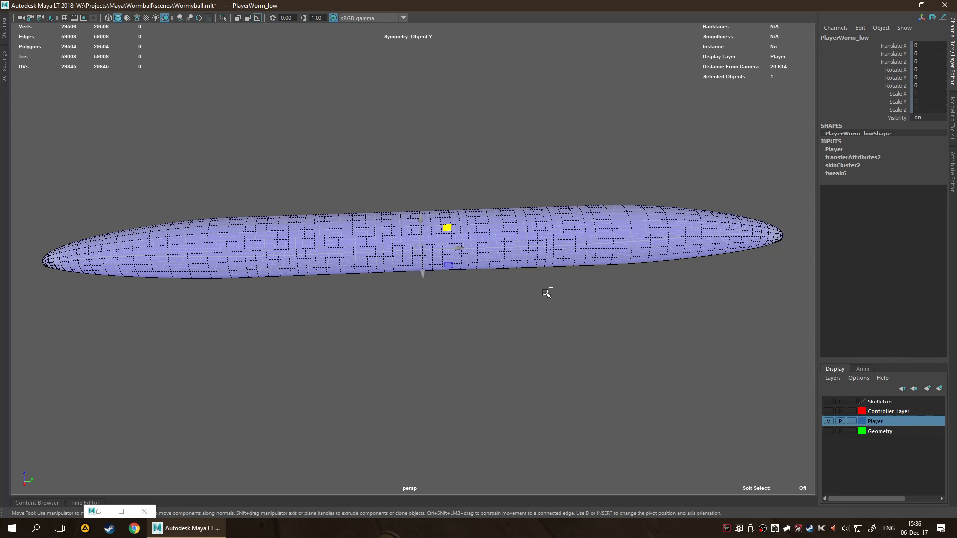
Duplicate the PlayerWorm_low mesh and select the copy.
{"action": "key", "text": "ctrl+d"}
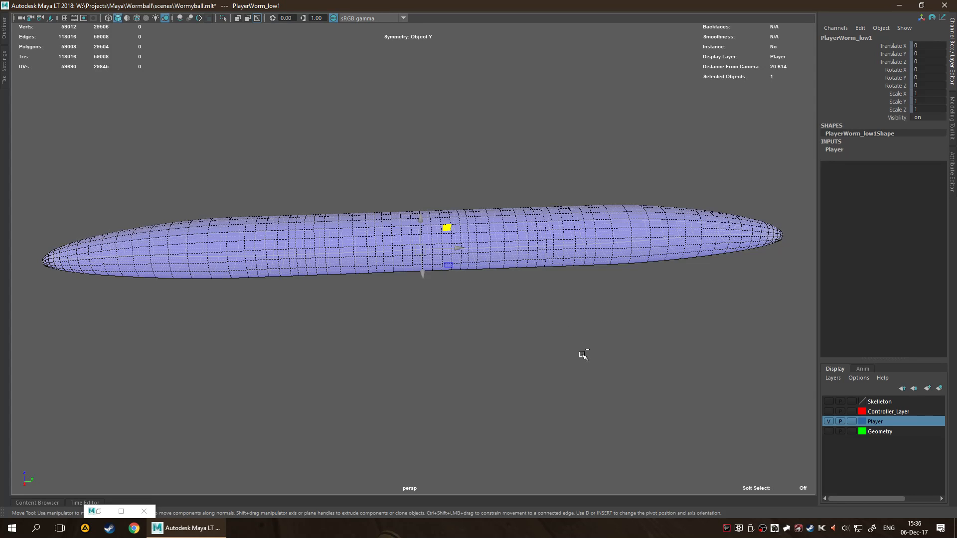
{"action": "left_click", "coordinate": [583, 355]}
{"action": "left_click", "coordinate": [541, 226]}
Check the Player display layer's attributes and its available layer commands.
{"action": "double_click", "coordinate": [868, 421]}
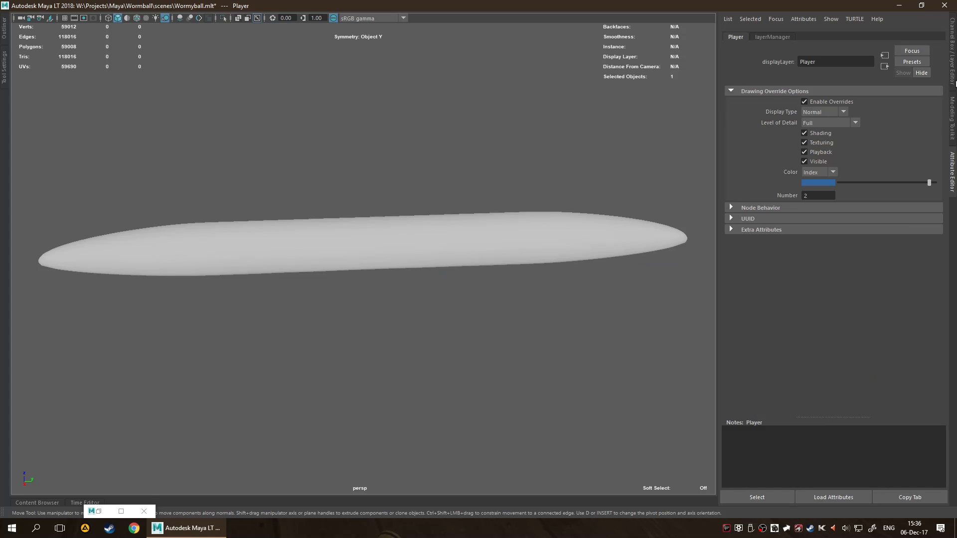
{"action": "left_click", "coordinate": [953, 72]}
{"action": "right_click", "coordinate": [871, 421]}
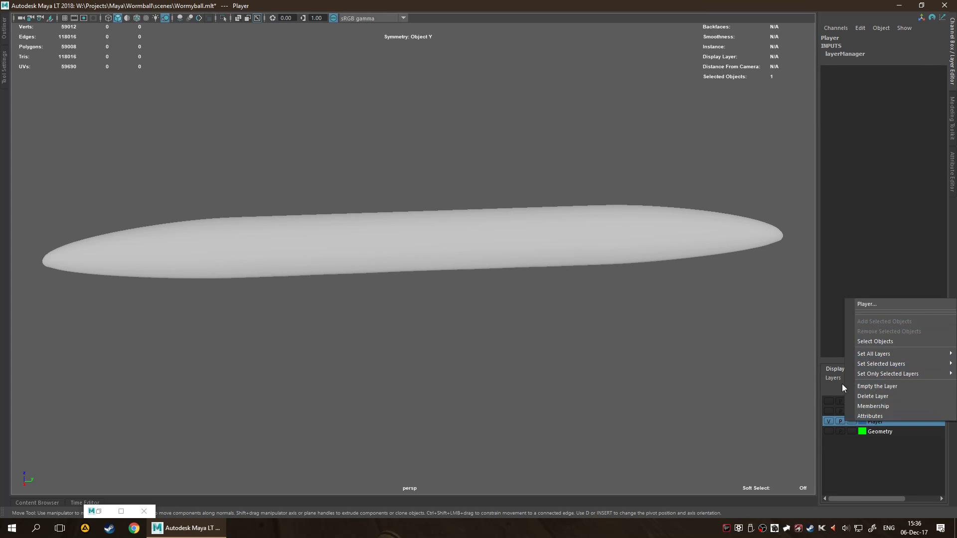
{"action": "left_click", "coordinate": [602, 316]}
Isolate the duplicated worm mesh in the perspective view and rename it PlayerWorm_lowUV_proxy.
{"action": "left_click", "coordinate": [521, 225]}
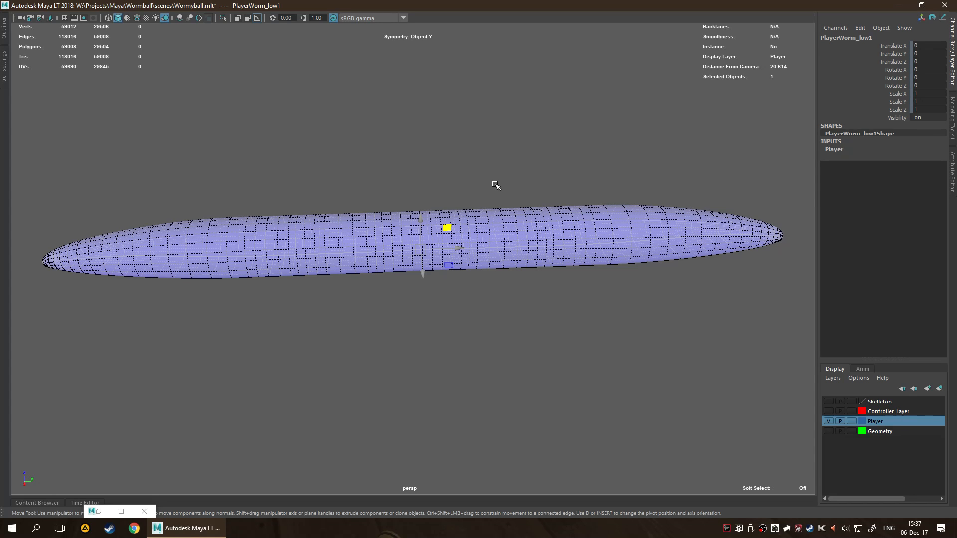
{"action": "key", "text": "ctrl+1"}
{"action": "left_click", "coordinate": [6, 29]}
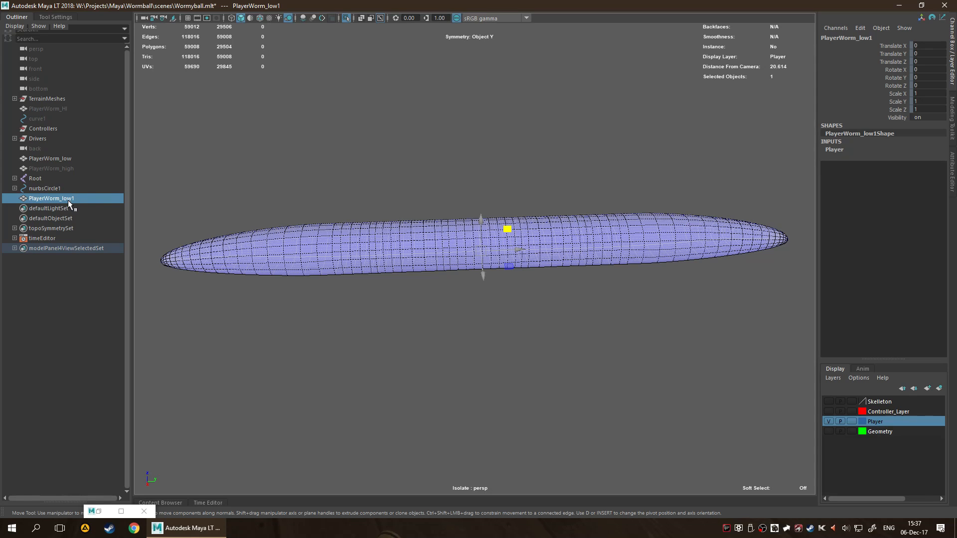
{"action": "double_click", "coordinate": [89, 198]}
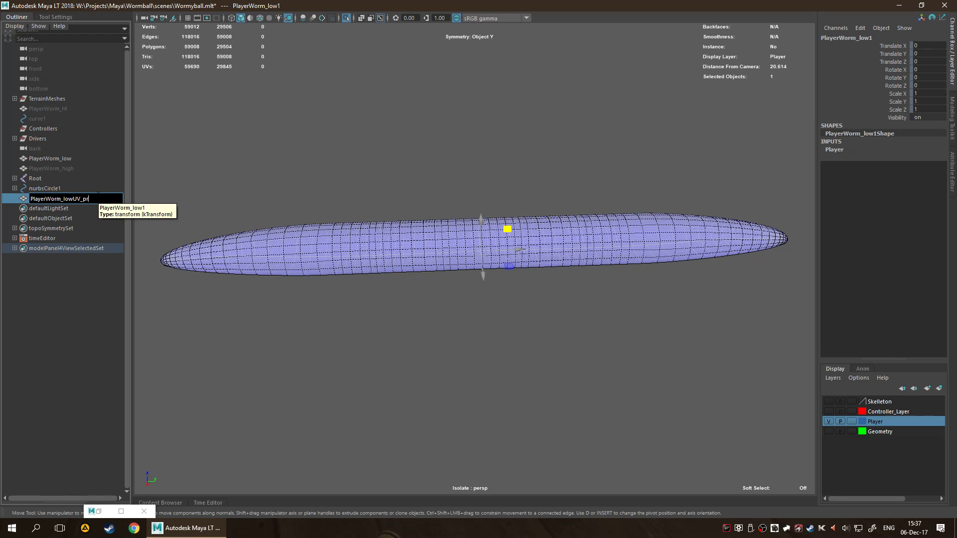
{"action": "type", "text": "UV_proxy"}
{"action": "key", "text": "Return"}
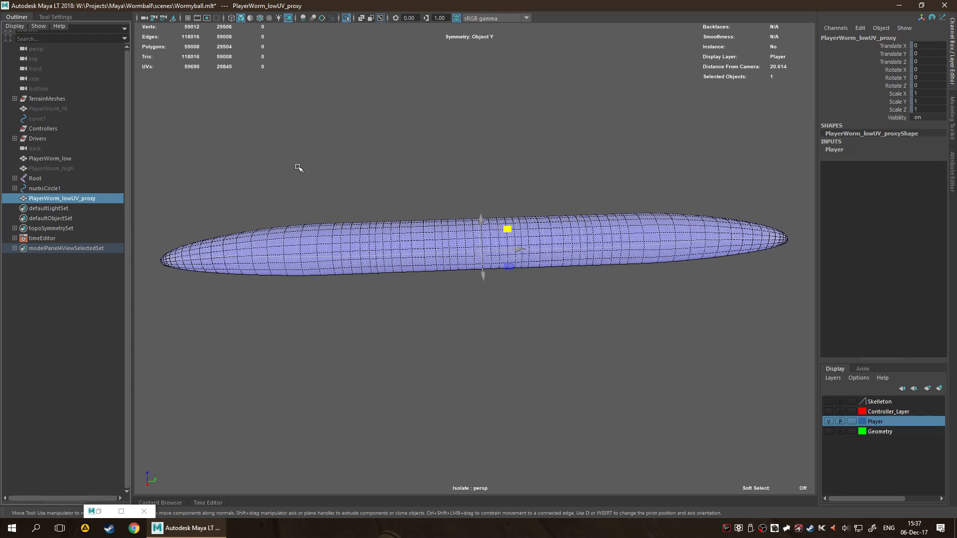
Collapse the Outliner and apply a camera-based UV projection to the PlayerWorm_lowUV_proxy mesh.
{"action": "left_click", "coordinate": [435, 367]}
{"action": "left_click", "coordinate": [16, 19]}
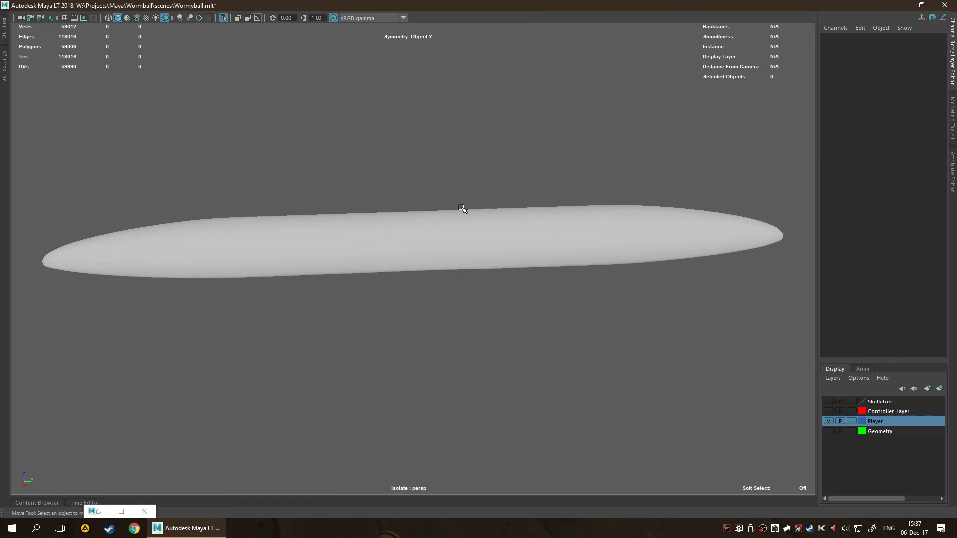
{"action": "left_click", "coordinate": [468, 238]}
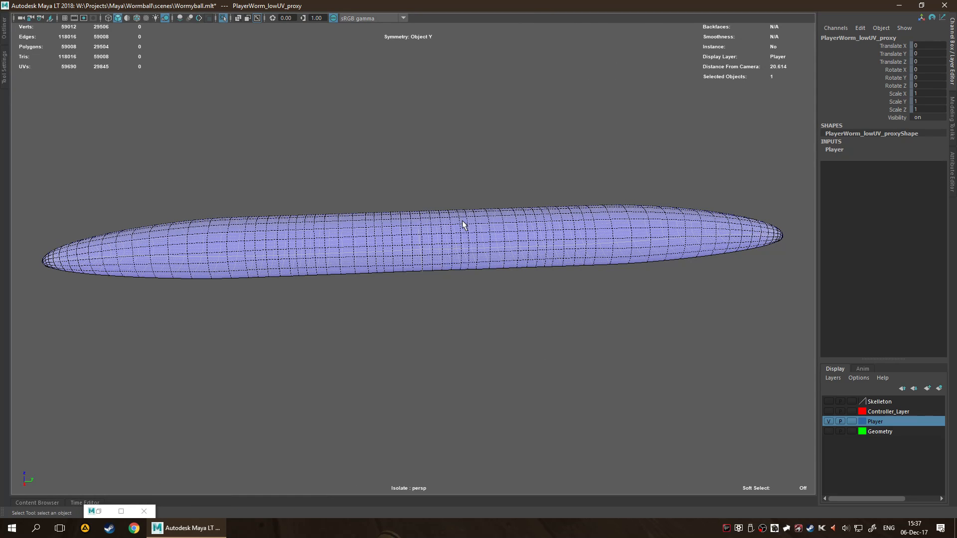
{"action": "key", "text": "space"}
{"action": "left_click", "coordinate": [533, 272]}
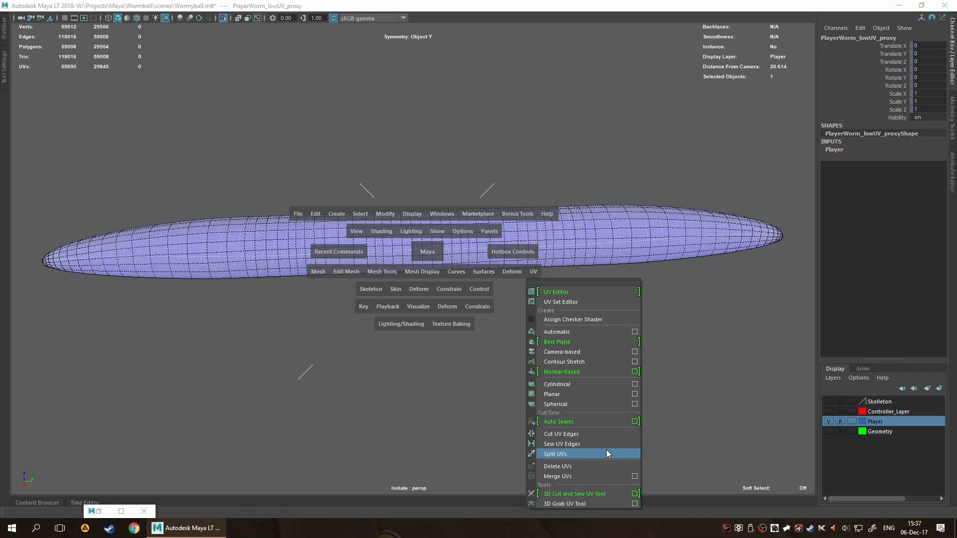
{"action": "left_click", "coordinate": [599, 352]}
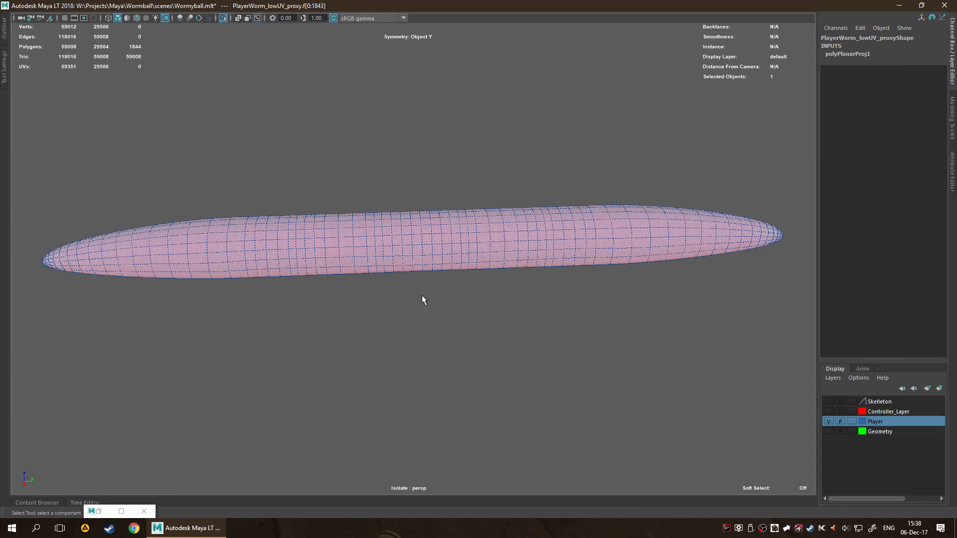
Deselect the mesh faces, check the camera-based projection in the UV Editor and minimise that window.
{"action": "left_click_drag", "start_coordinate": [573, 316], "coordinate": [284, 385], "text": "alt"}
{"action": "scroll", "coordinate": [518, 278], "scroll_direction": "up", "scroll_amount": 2}
{"action": "left_click", "coordinate": [342, 264]}
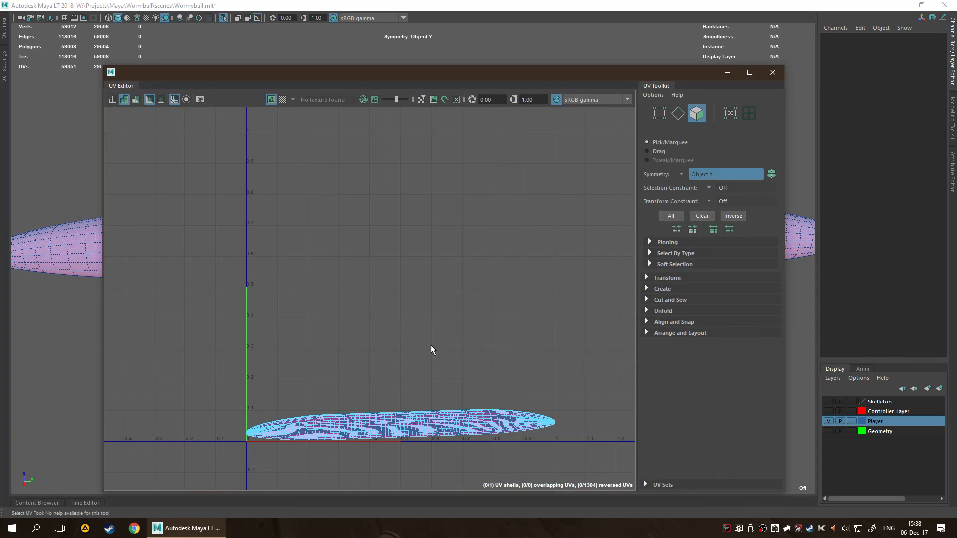
{"action": "scroll", "coordinate": [440, 364], "scroll_direction": "up", "scroll_amount": 3}
{"action": "middle_click_drag", "start_coordinate": [440, 364], "coordinate": [456, 304], "text": "alt"}
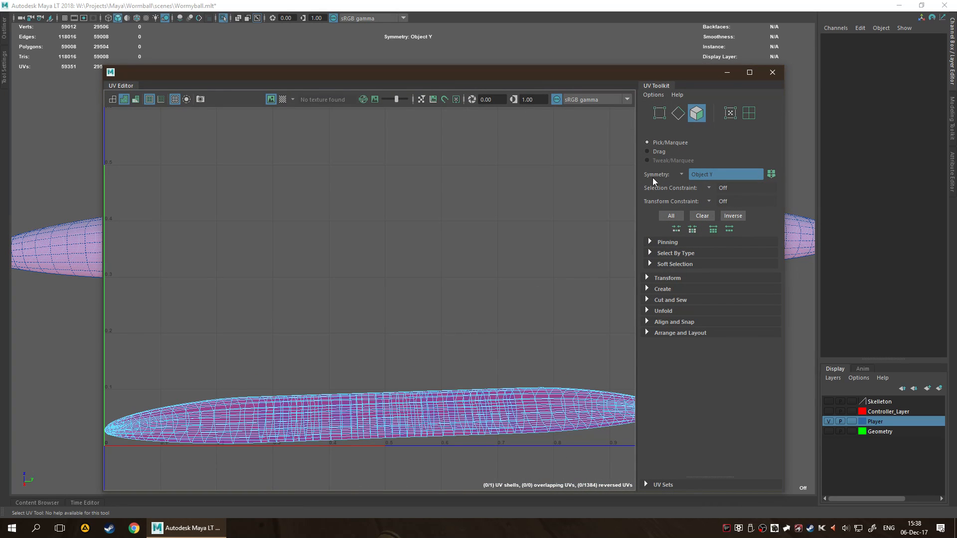
{"action": "left_click", "coordinate": [727, 73]}
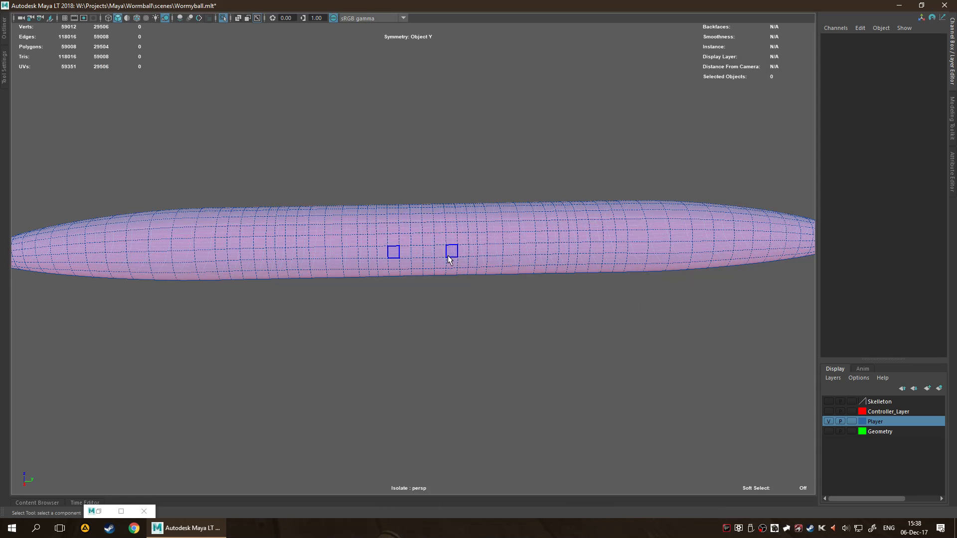
Start the 3D Cut and Sew UV Tool on the worm proxy mesh.
{"action": "scroll", "coordinate": [448, 260], "scroll_direction": "up", "scroll_amount": 3}
{"action": "mouse_move", "coordinate": [467, 228]}
{"action": "right_mouse_down"}
{"action": "mouse_move", "coordinate": [511, 225]}
{"action": "mouse_move", "coordinate": [522, 240]}
{"action": "mouse_move", "coordinate": [455, 240]}
{"action": "right_mouse_up"}
{"action": "right_click", "coordinate": [464, 242]}
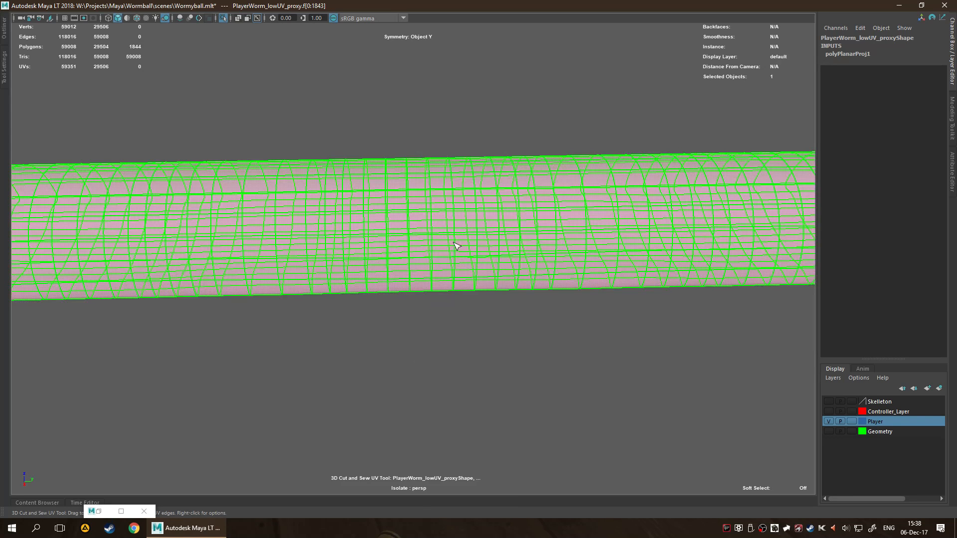
{"action": "left_click", "coordinate": [451, 238]}
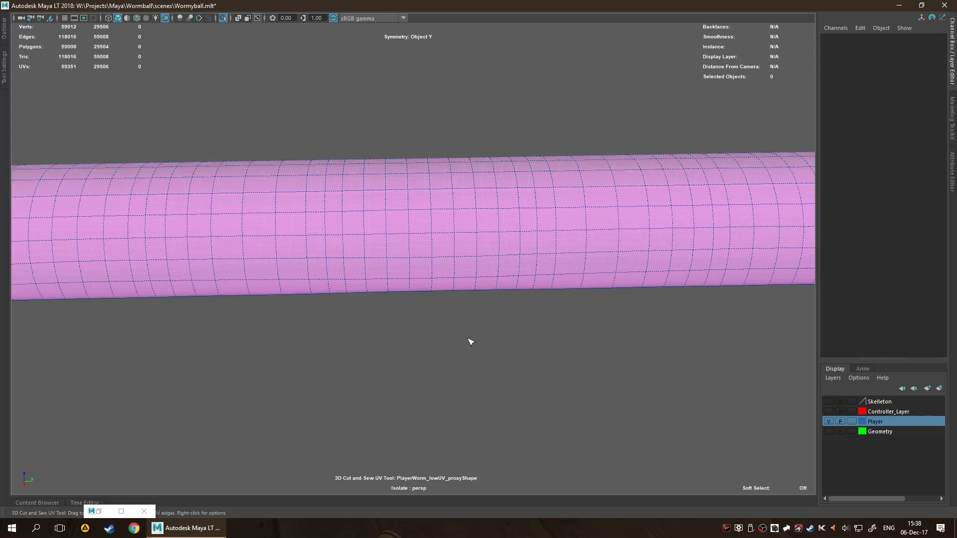
Inspect the worm's edge loops from several angles and up close for suitable UV seam positions.
{"action": "scroll", "coordinate": [470, 342], "scroll_direction": "down", "scroll_amount": 2}
{"action": "scroll", "coordinate": [471, 349], "scroll_direction": "down", "scroll_amount": 3}
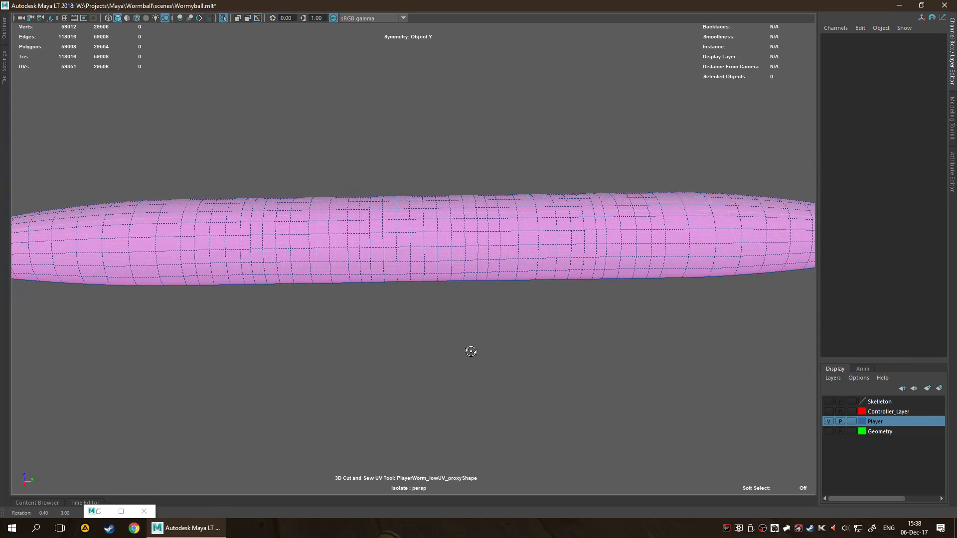
{"action": "left_click_drag", "start_coordinate": [506, 337], "coordinate": [348, 327], "text": "alt"}
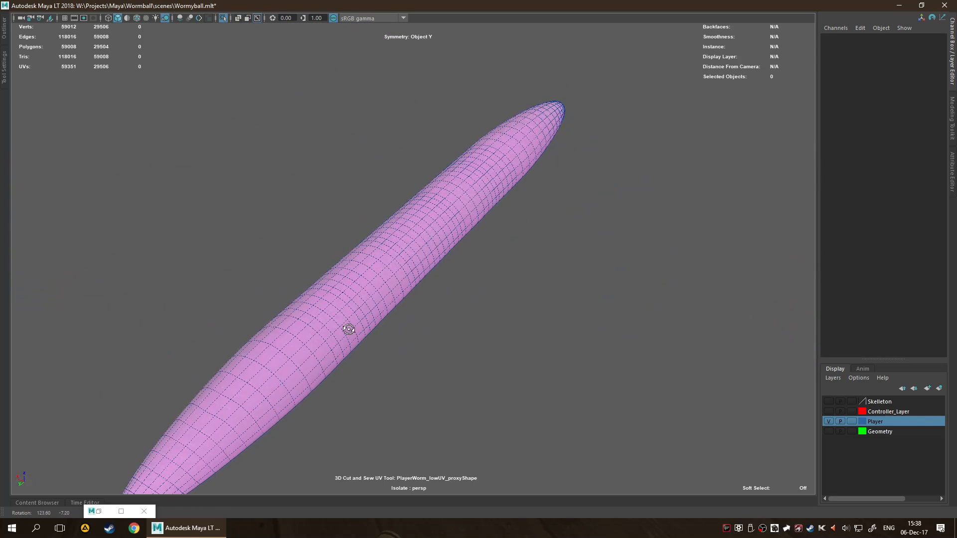
{"action": "scroll", "coordinate": [523, 265], "scroll_direction": "up", "scroll_amount": 4}
{"action": "scroll", "coordinate": [528, 266], "scroll_direction": "up", "scroll_amount": 5}
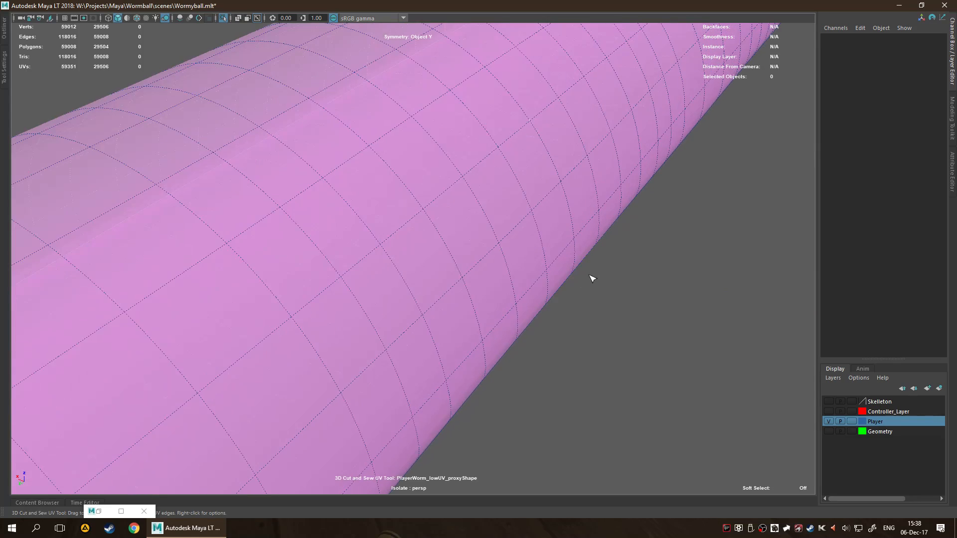
{"action": "left_click_drag", "start_coordinate": [609, 323], "coordinate": [608, 342], "text": "alt"}
{"action": "left_click_drag", "start_coordinate": [693, 413], "coordinate": [553, 329], "text": "alt"}
{"action": "key", "text": "f"}
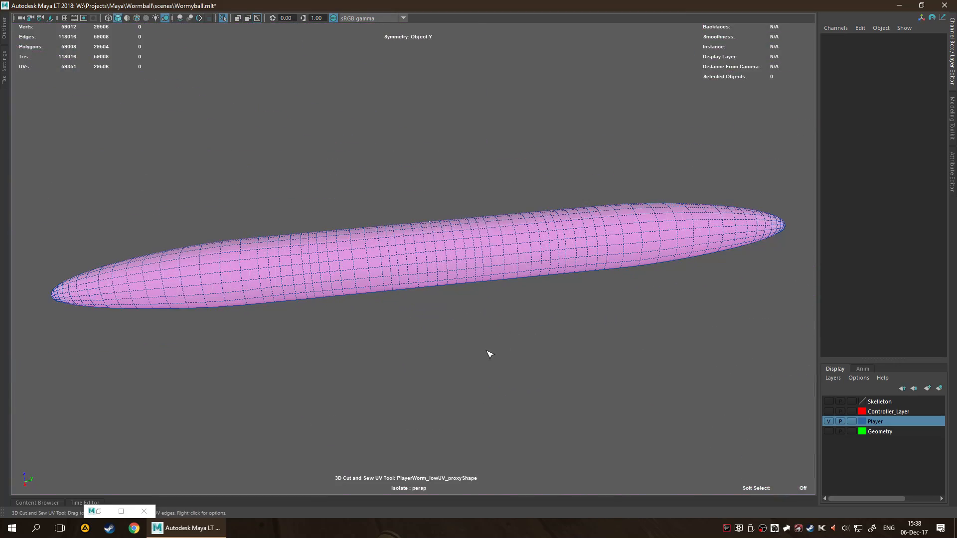
{"action": "left_click_drag", "start_coordinate": [468, 356], "coordinate": [438, 332], "text": "alt"}
{"action": "scroll", "coordinate": [438, 332], "scroll_direction": "up", "scroll_amount": 3}
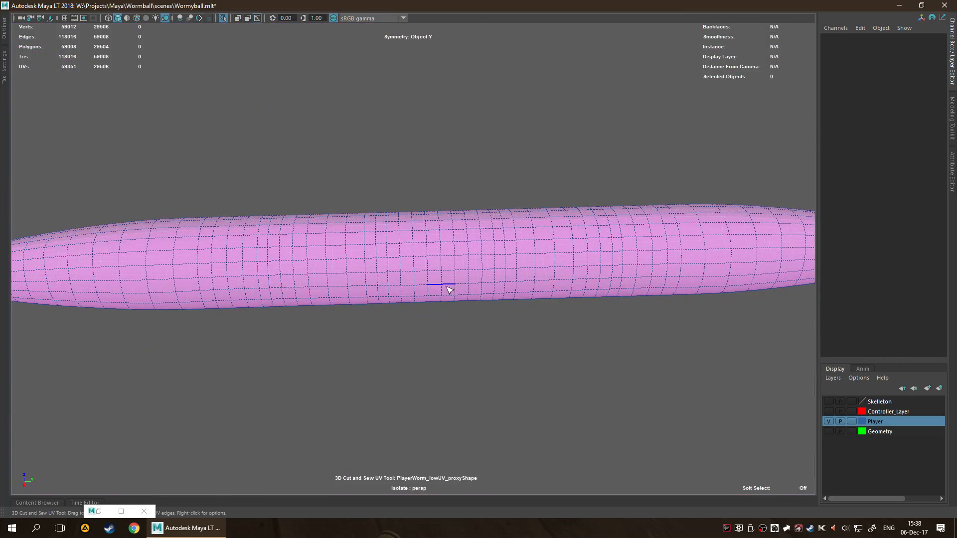
Show the viewport grid and cut the UVs around the edge loop at the middle of the worm's length.
{"action": "left_click", "coordinate": [65, 18]}
{"action": "left_click", "coordinate": [441, 250]}
{"action": "double_click", "coordinate": [441, 253]}
{"action": "left_click_drag", "start_coordinate": [469, 264], "coordinate": [470, 369], "text": "alt"}
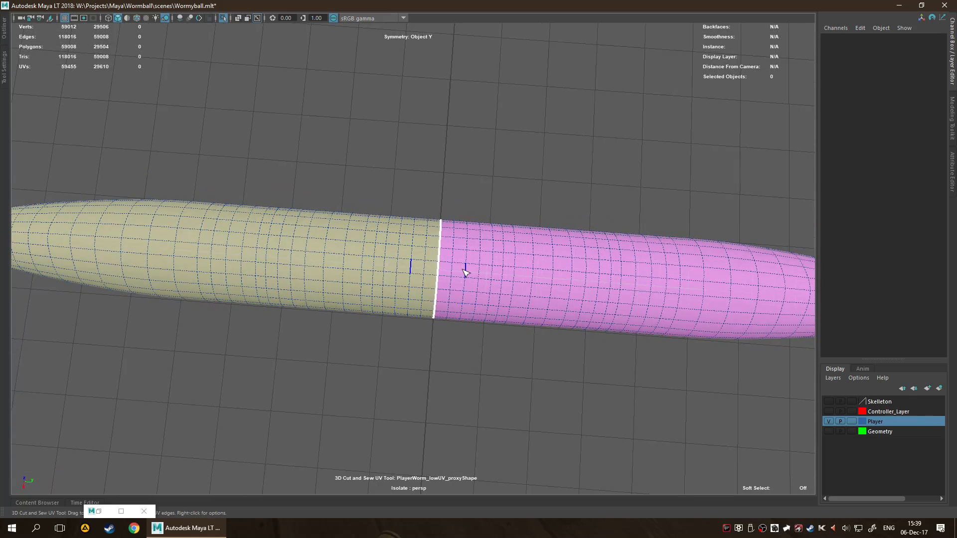
{"action": "left_click_drag", "start_coordinate": [487, 352], "coordinate": [255, 128], "text": "alt"}
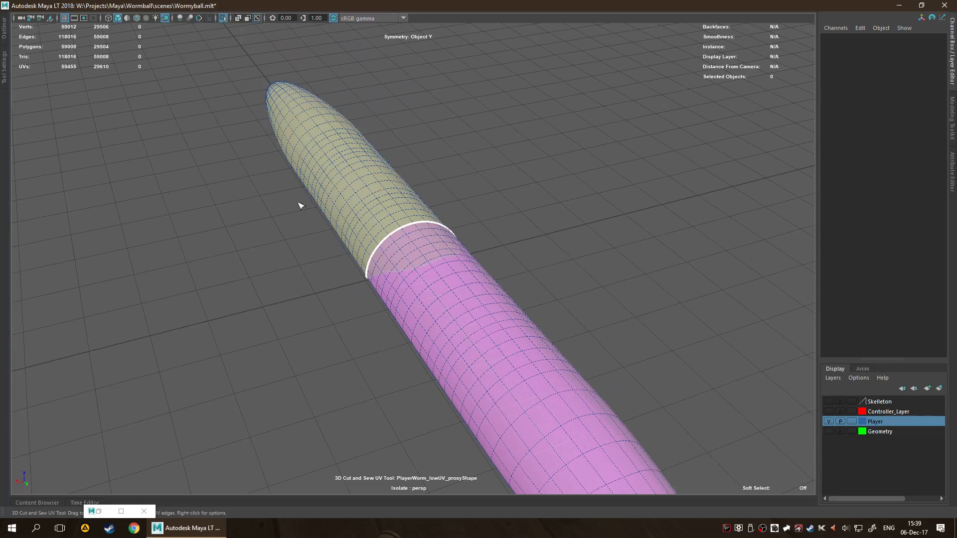
Cut lengthwise UV seams along both lower sides of the worm, from end to end.
{"action": "left_click_drag", "start_coordinate": [375, 366], "coordinate": [370, 337], "text": "alt"}
{"action": "left_click_drag", "start_coordinate": [358, 289], "coordinate": [337, 296], "text": "alt"}
{"action": "double_click", "coordinate": [405, 212]}
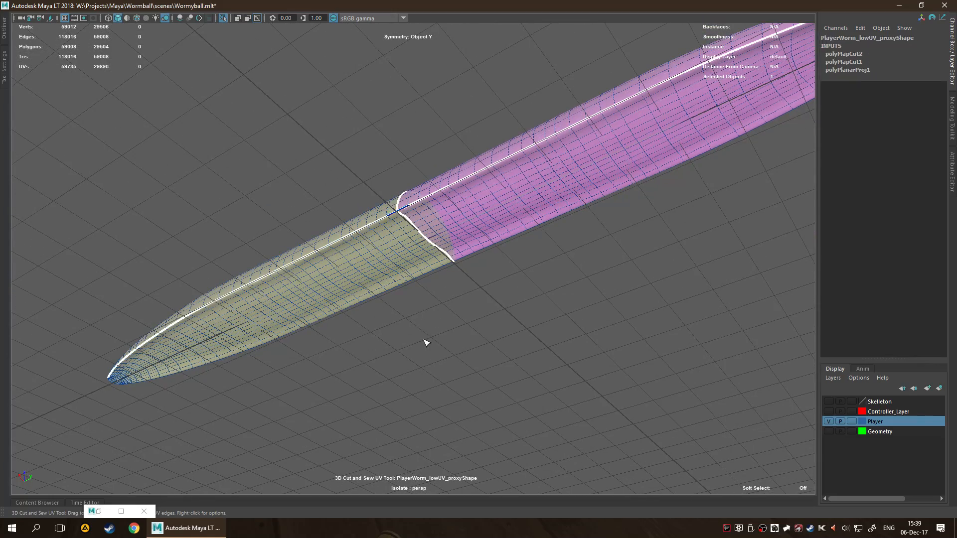
{"action": "double_click", "coordinate": [448, 266]}
Cut the remaining edges at the worm's tips to join the two lengthwise side seams.
{"action": "left_click_drag", "start_coordinate": [508, 433], "coordinate": [435, 345], "text": "alt"}
{"action": "left_click_drag", "start_coordinate": [496, 362], "coordinate": [534, 319], "text": "alt"}
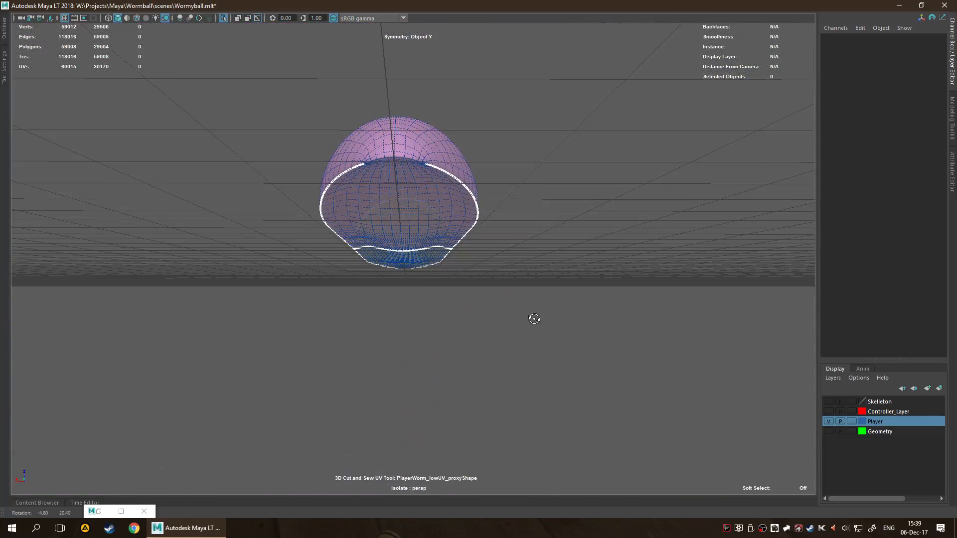
{"action": "left_click", "coordinate": [384, 162]}
{"action": "left_click_drag", "start_coordinate": [374, 363], "coordinate": [432, 338], "text": "alt"}
{"action": "left_click_drag", "start_coordinate": [505, 332], "coordinate": [494, 398], "text": "alt"}
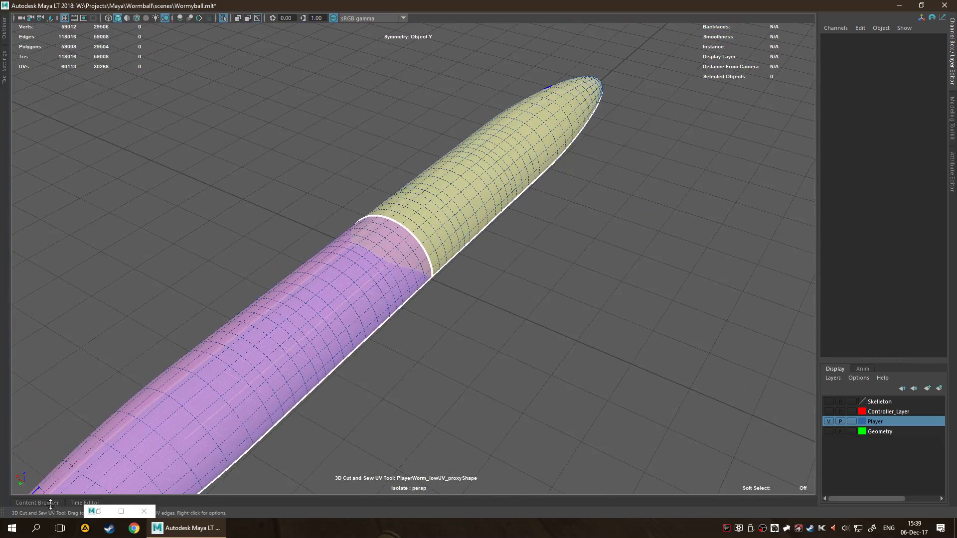
Check the cut UV shells in the UV Editor and minimise the window again.
{"action": "left_click", "coordinate": [100, 512]}
{"action": "right_click_drag", "start_coordinate": [427, 314], "coordinate": [424, 338], "text": "alt"}
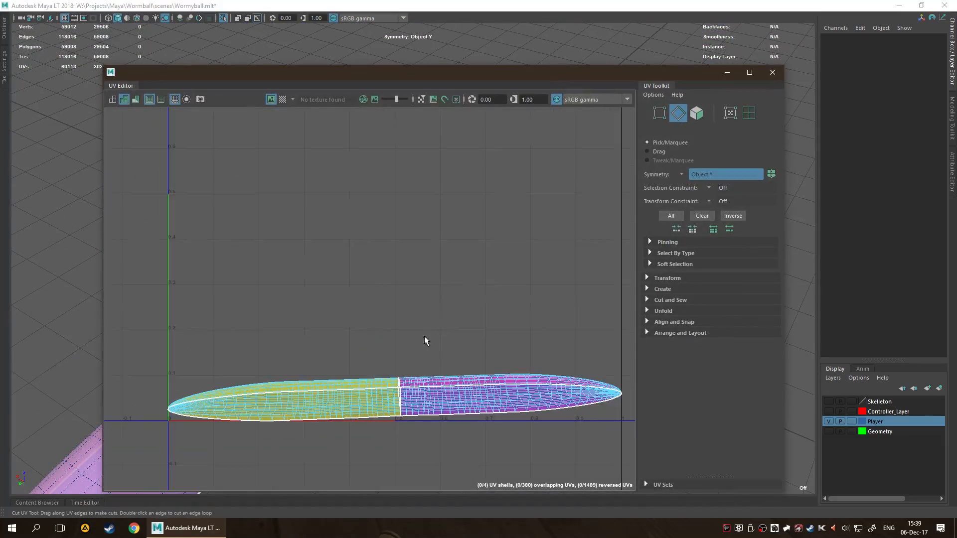
{"action": "middle_click_drag", "start_coordinate": [424, 338], "coordinate": [447, 251], "text": "alt"}
{"action": "left_click", "coordinate": [728, 72]}
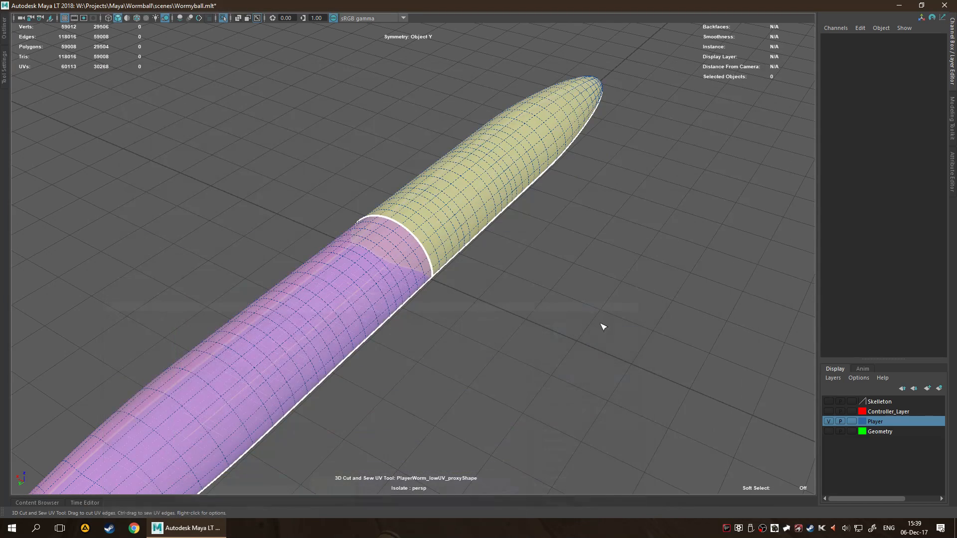
Cut lengthwise UV seams along the centre of the worm's back and belly.
{"action": "left_click_drag", "start_coordinate": [598, 179], "coordinate": [584, 253], "text": "alt"}
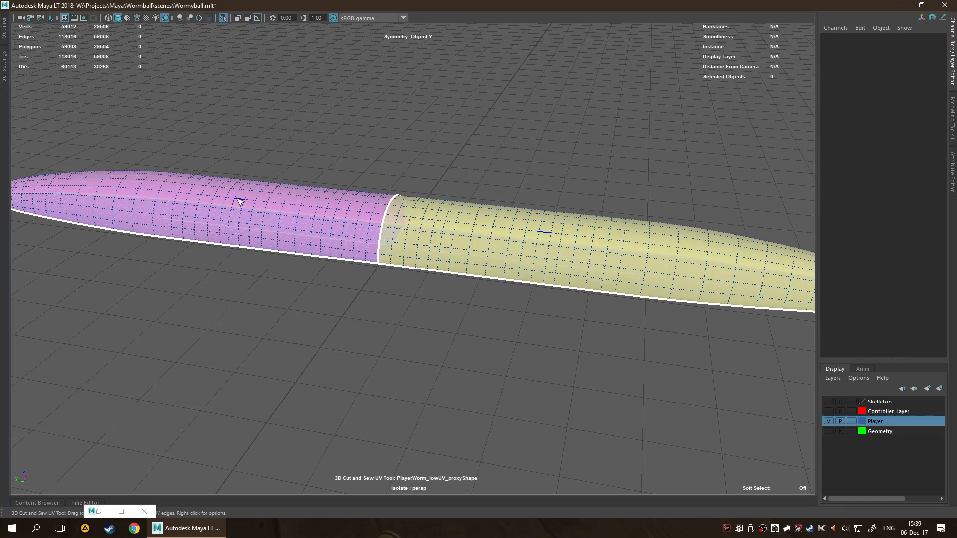
{"action": "left_click_drag", "start_coordinate": [417, 437], "coordinate": [302, 415], "text": "alt"}
{"action": "double_click", "coordinate": [429, 241]}
{"action": "left_click_drag", "start_coordinate": [291, 336], "coordinate": [381, 171], "text": "alt"}
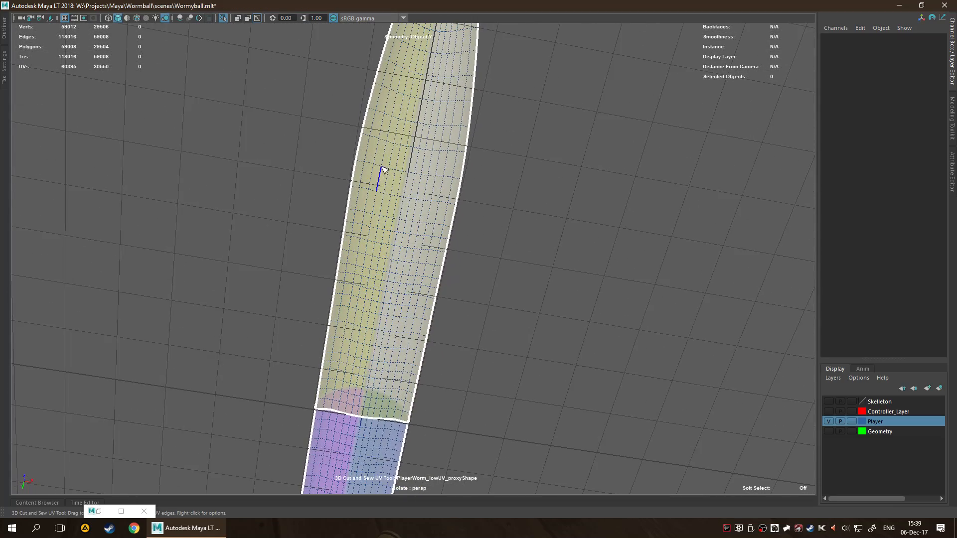
{"action": "double_click", "coordinate": [391, 264]}
{"action": "left_click_drag", "start_coordinate": [601, 276], "coordinate": [415, 293], "text": "alt"}
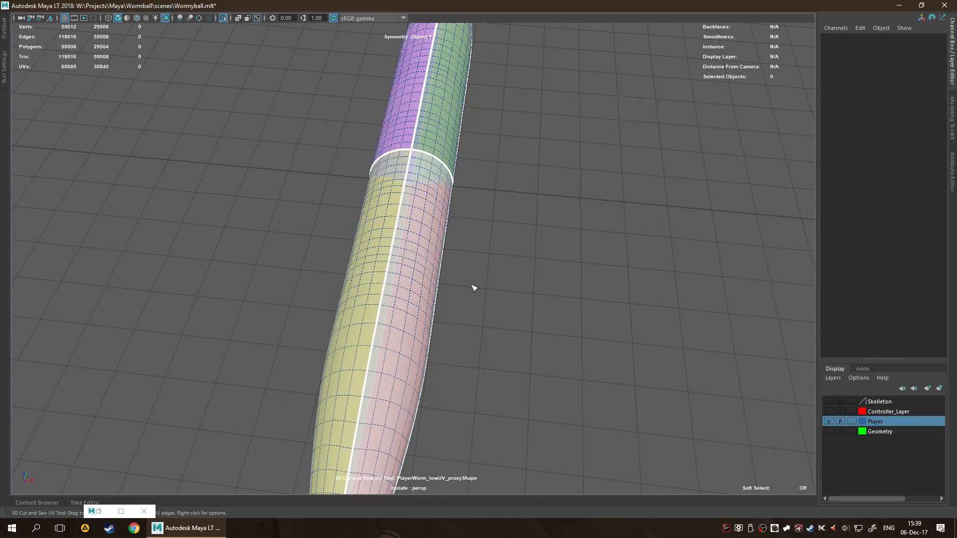
Review how the back and belly cuts divide the layout in the UV Editor, then minimise it.
{"action": "left_click", "coordinate": [98, 512]}
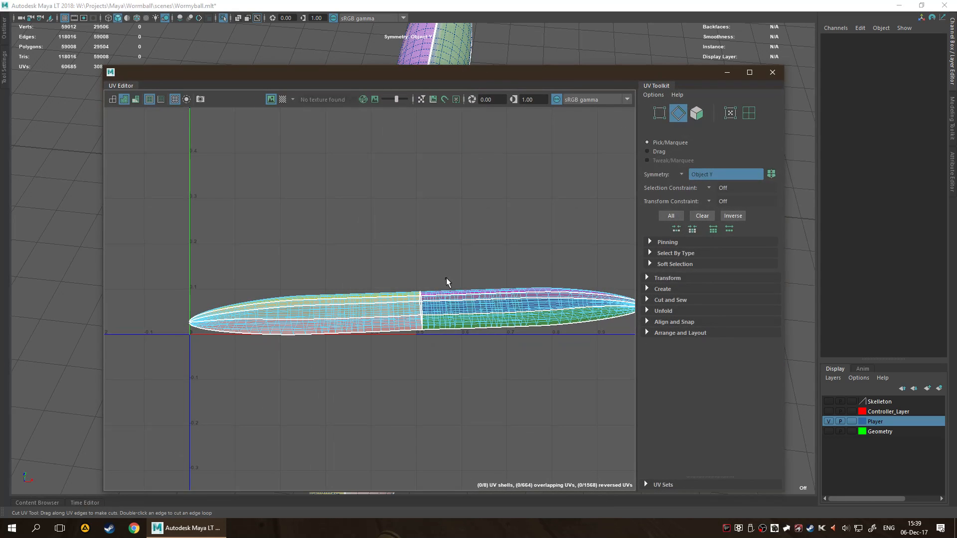
{"action": "scroll", "coordinate": [451, 277], "scroll_direction": "down", "scroll_amount": 4}
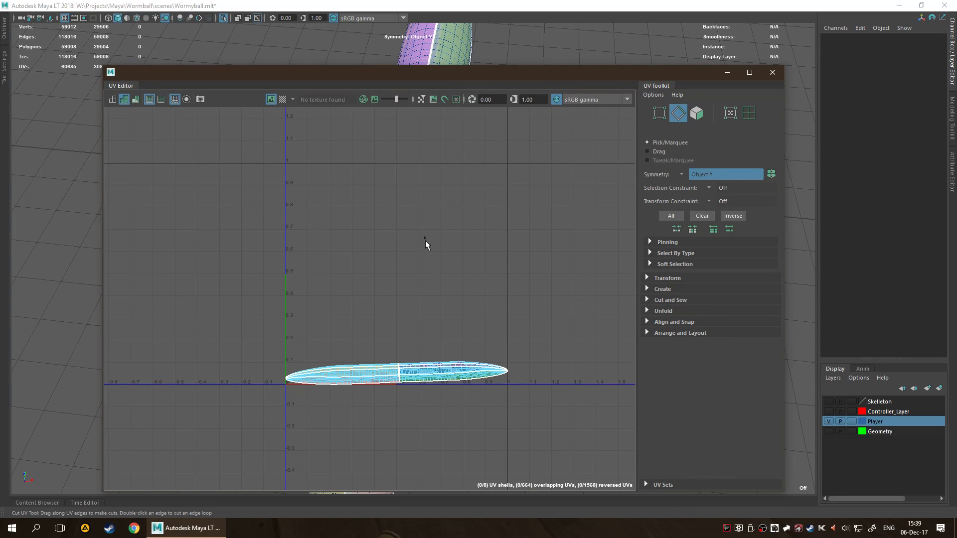
{"action": "left_click", "coordinate": [721, 75]}
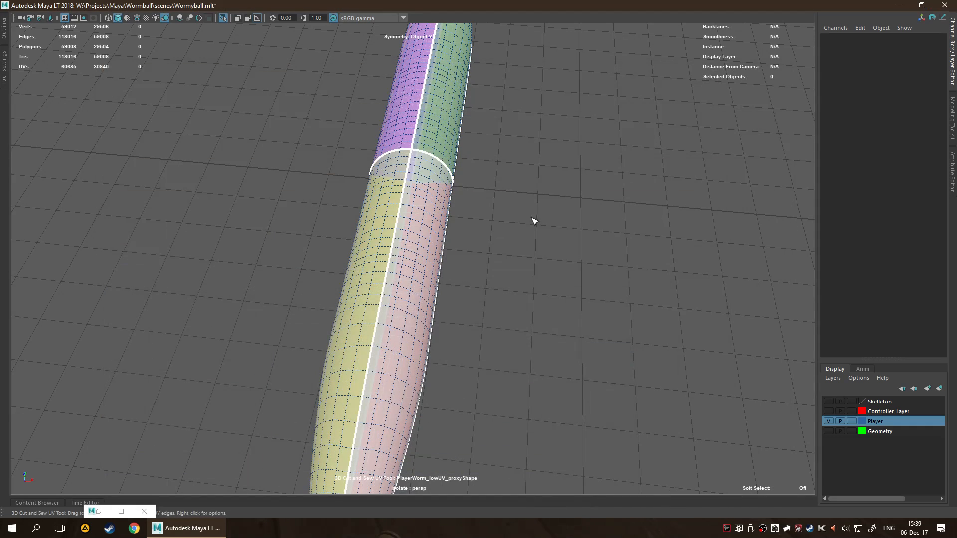
Sew the centre back, belly and middle ring seams back together, keeping only the cuts along the lower sides.
{"action": "double_click", "coordinate": [398, 224], "text": "ctrl"}
{"action": "double_click", "coordinate": [421, 153], "text": "ctrl"}
{"action": "left_click_drag", "start_coordinate": [540, 284], "coordinate": [498, 173], "text": "alt"}
{"action": "left_click_drag", "start_coordinate": [541, 307], "coordinate": [431, 348], "text": "alt"}
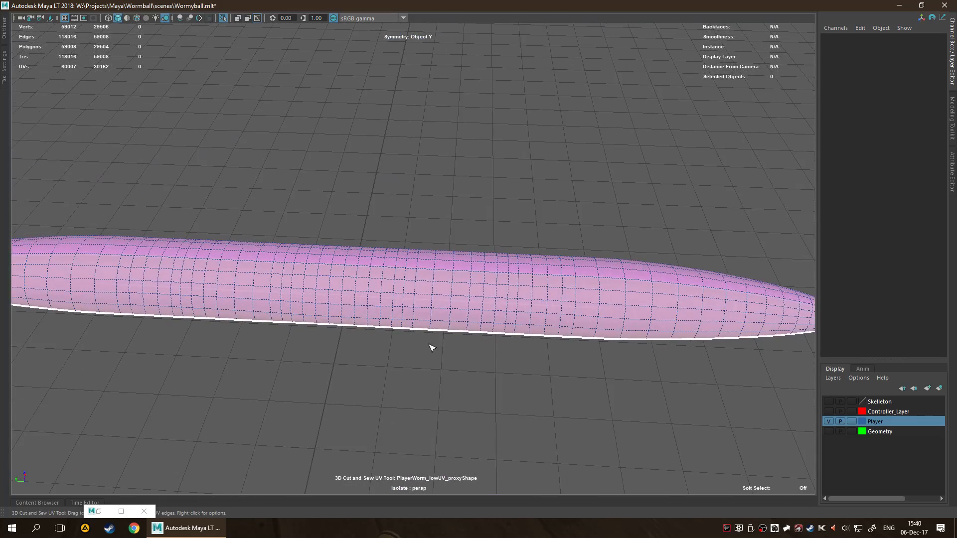
{"action": "middle_click_drag", "start_coordinate": [404, 388], "coordinate": [402, 315], "text": "alt"}
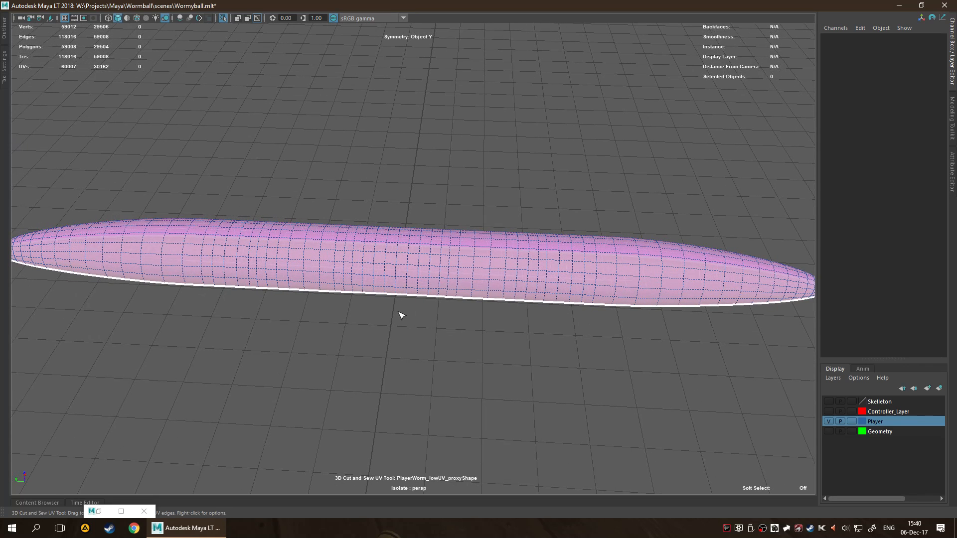
Select the whole worm mesh and unfold its UVs with the 3D Cut and Sew UV Tool.
{"action": "right_click_drag", "start_coordinate": [372, 265], "coordinate": [451, 214]}
{"action": "left_click_drag", "start_coordinate": [320, 108], "coordinate": [619, 477]}
{"action": "left_click_drag", "start_coordinate": [533, 365], "coordinate": [522, 335], "text": "alt"}
{"action": "key", "text": "ctrl+u"}
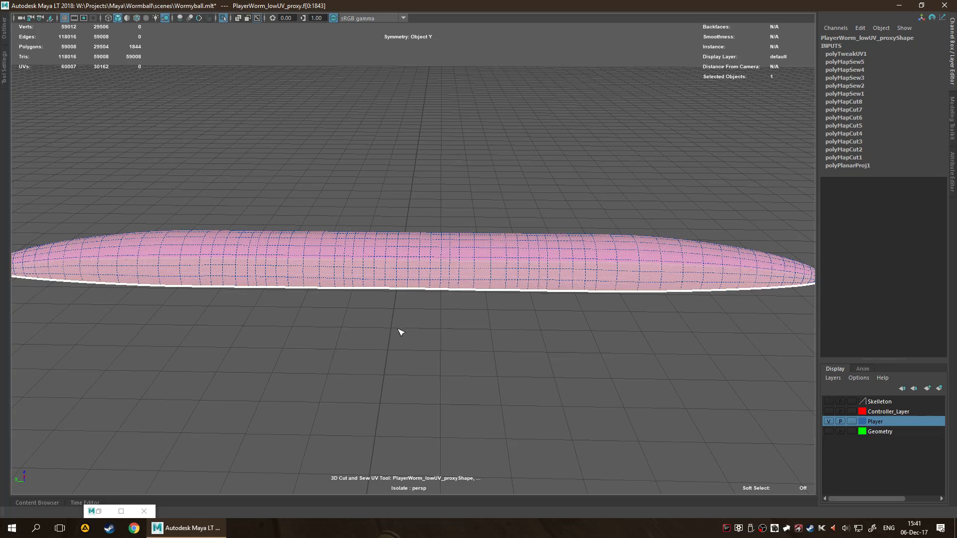
Reopen the UV Editor and examine the unfolded top and bottom shells of the worm.
{"action": "left_click_drag", "start_coordinate": [413, 303], "coordinate": [486, 317], "text": "alt"}
{"action": "left_click", "coordinate": [99, 512]}
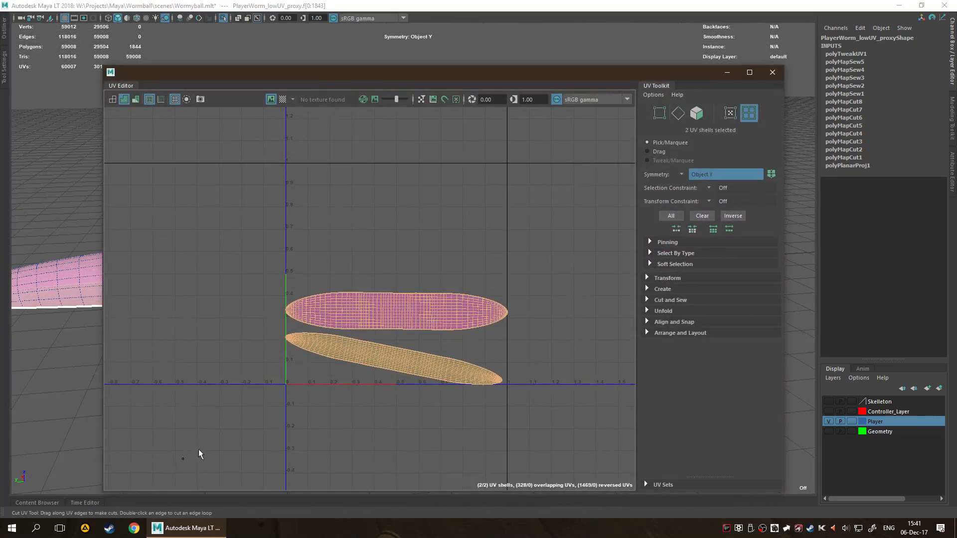
{"action": "scroll", "coordinate": [372, 375], "scroll_direction": "up", "scroll_amount": 1}
{"action": "middle_click_drag", "start_coordinate": [393, 341], "coordinate": [321, 300], "text": "alt"}
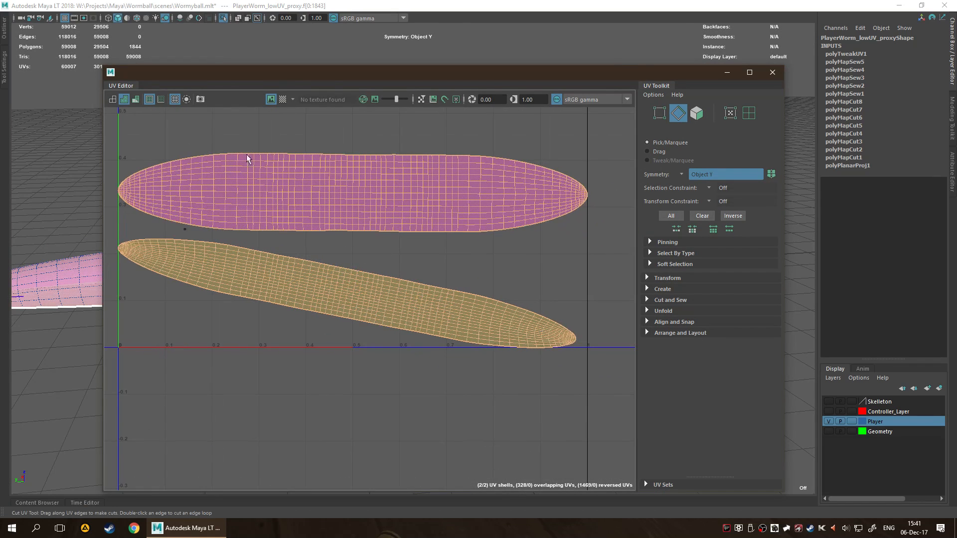
Switch to the Select tool and select both of the worm's UV shells in the UV Editor.
{"action": "key", "text": "q"}
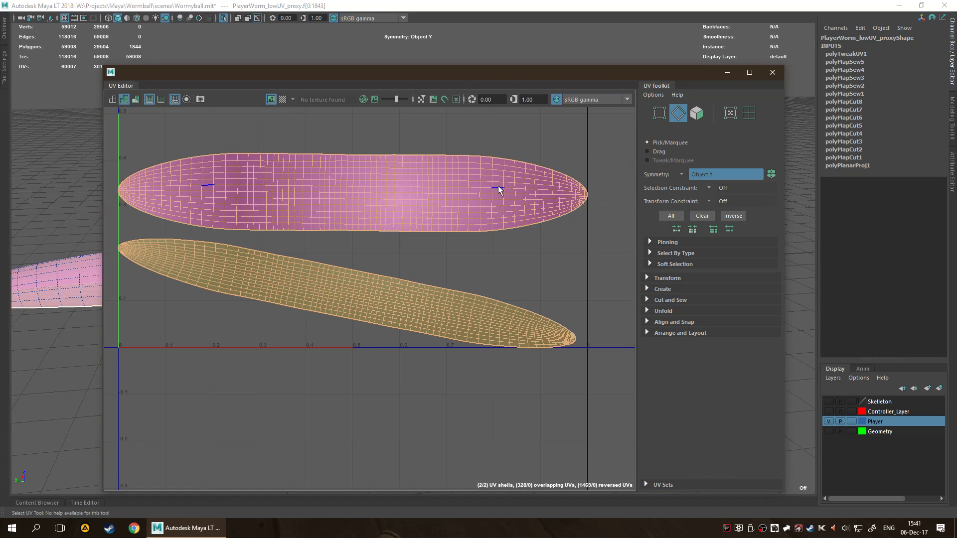
{"action": "scroll", "coordinate": [472, 275], "scroll_direction": "up", "scroll_amount": 2}
{"action": "right_click_drag", "start_coordinate": [432, 251], "coordinate": [382, 251]}
{"action": "middle_click_drag", "start_coordinate": [429, 227], "coordinate": [476, 234], "text": "alt"}
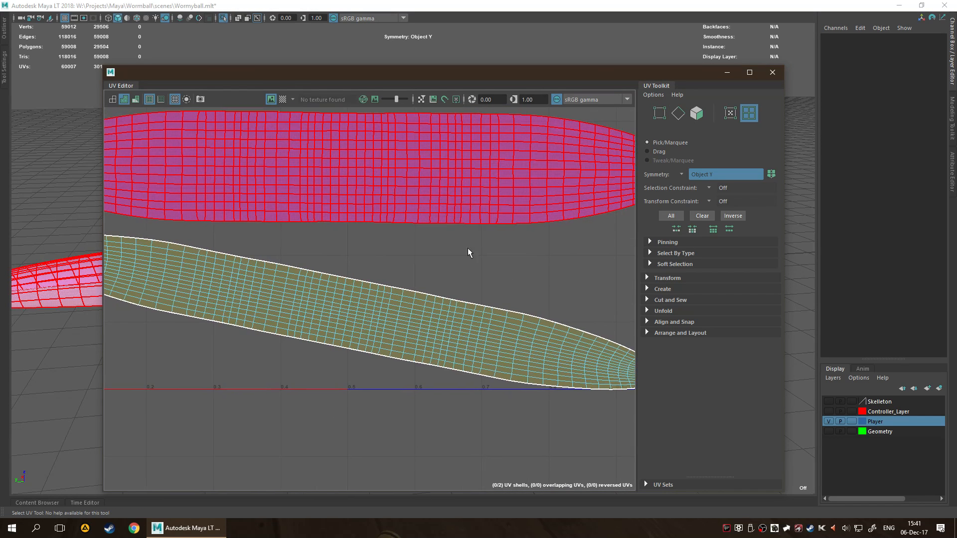
{"action": "scroll", "coordinate": [396, 324], "scroll_direction": "down", "scroll_amount": 4}
{"action": "left_click_drag", "start_coordinate": [395, 381], "coordinate": [413, 169]}
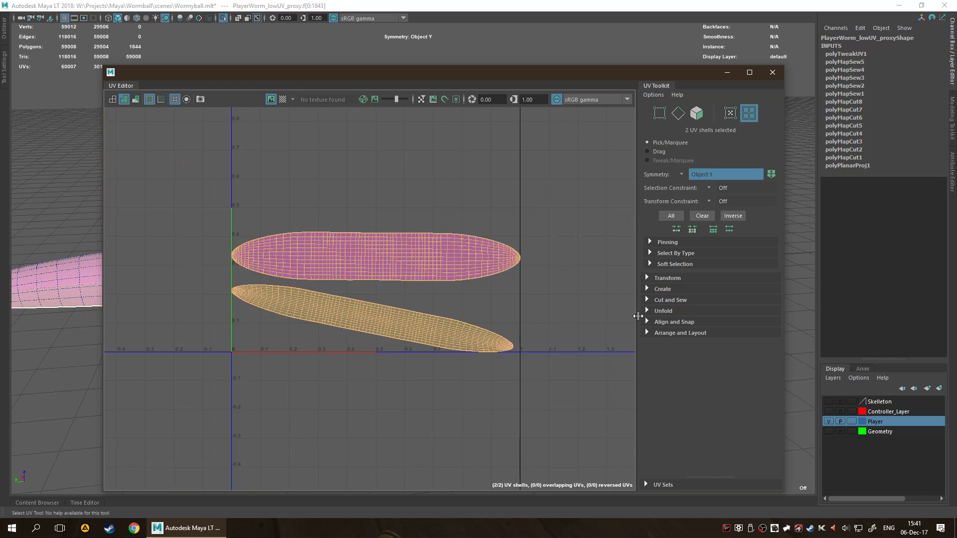
Lay out both UV shells along V, then lay out the slanted shell on its own along V.
{"action": "left_click", "coordinate": [647, 333]}
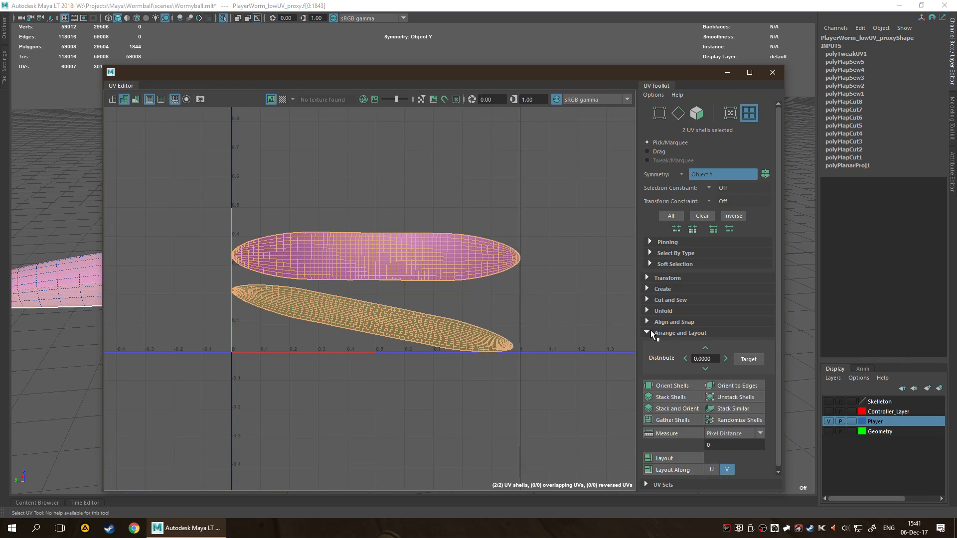
{"action": "left_click", "coordinate": [681, 469]}
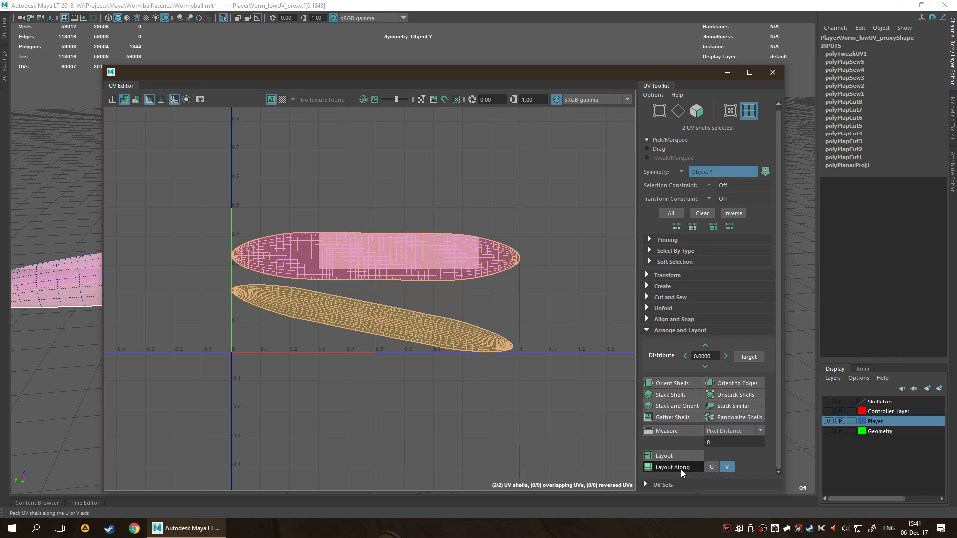
{"action": "left_click", "coordinate": [345, 278]}
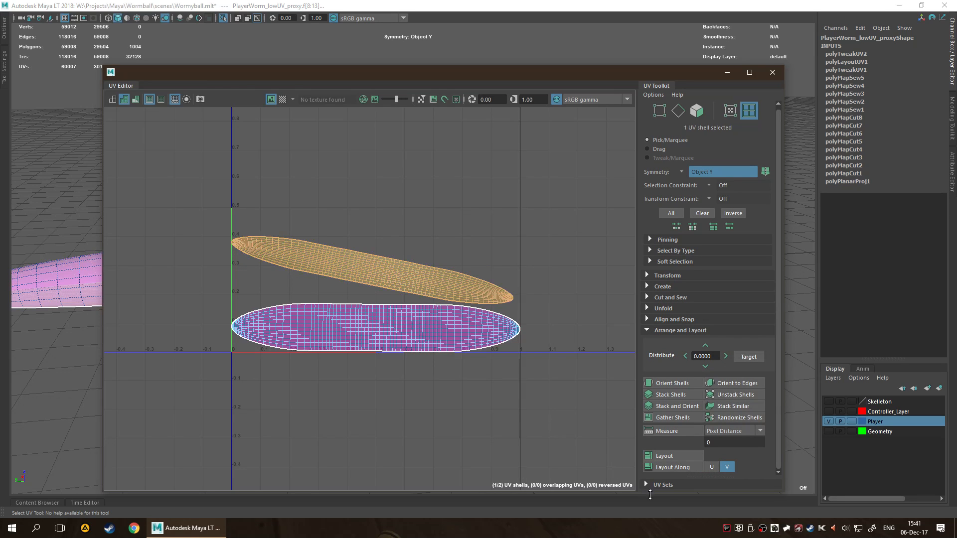
{"action": "left_click", "coordinate": [675, 467]}
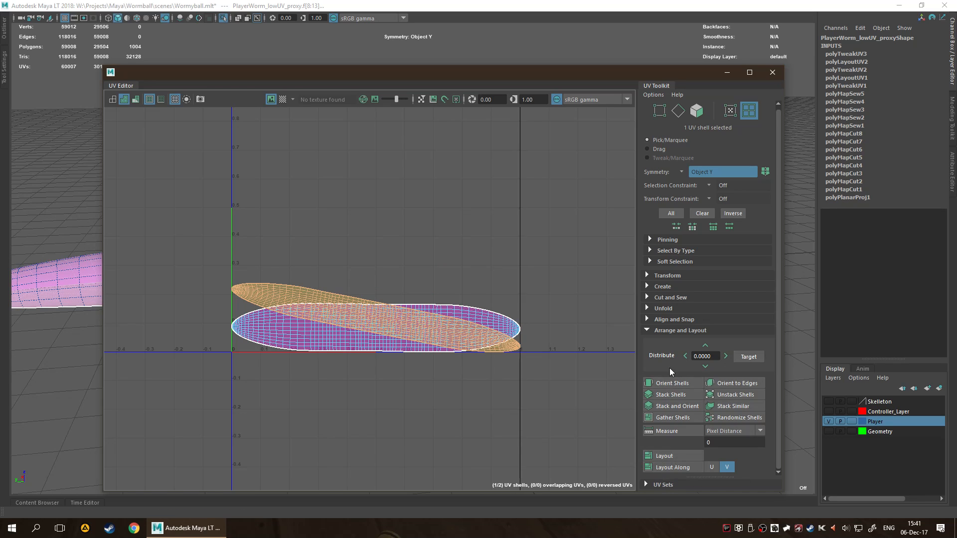
Orient the slanted shell straight, then select both shells and lay them out along V, one above the other.
{"action": "left_click", "coordinate": [674, 381]}
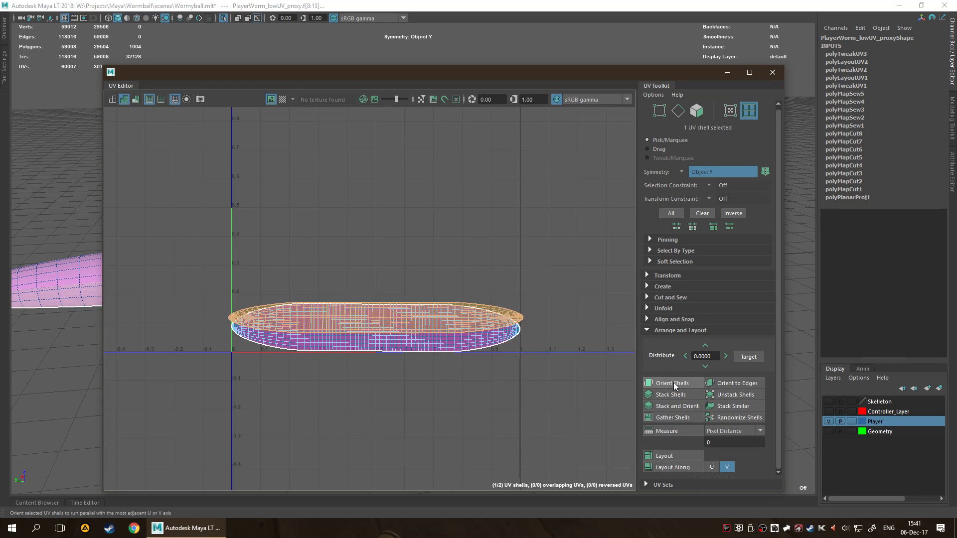
{"action": "left_click", "coordinate": [668, 468]}
{"action": "left_click", "coordinate": [317, 193]}
{"action": "left_click_drag", "start_coordinate": [317, 193], "coordinate": [659, 482]}
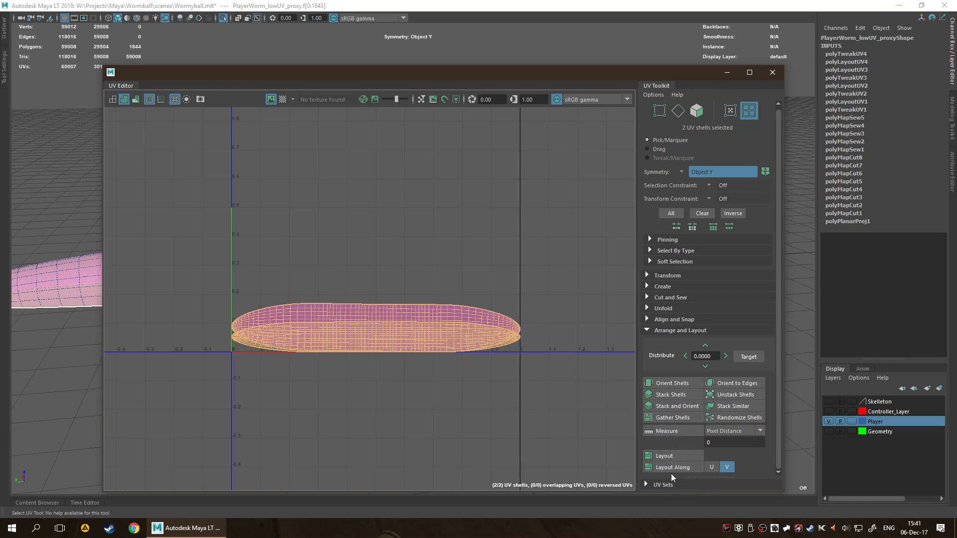
{"action": "left_click", "coordinate": [674, 467]}
Examine the gap between the two UV shells up close and reselect both shells.
{"action": "left_click", "coordinate": [380, 237]}
{"action": "left_click", "coordinate": [421, 275]}
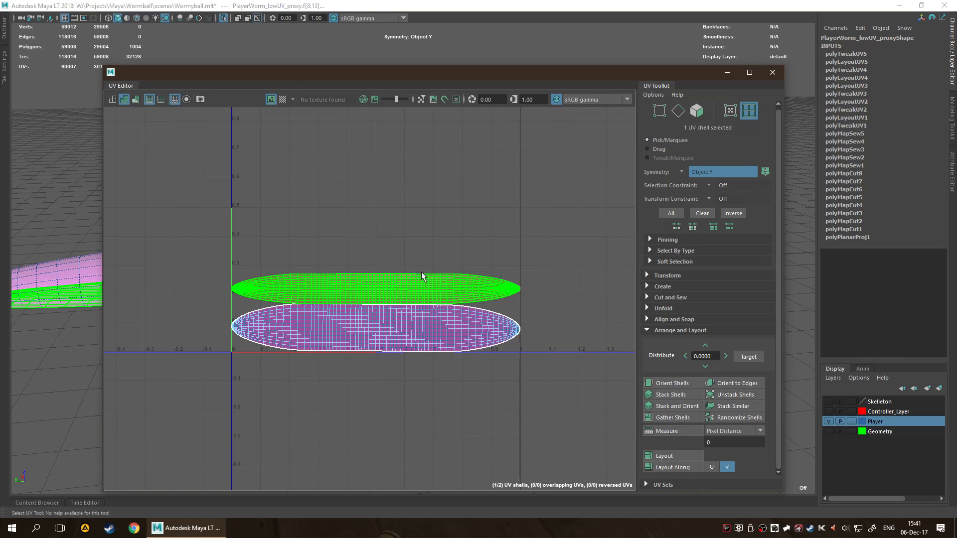
{"action": "scroll", "coordinate": [370, 314], "scroll_direction": "up", "scroll_amount": 6}
{"action": "scroll", "coordinate": [403, 292], "scroll_direction": "down", "scroll_amount": 10}
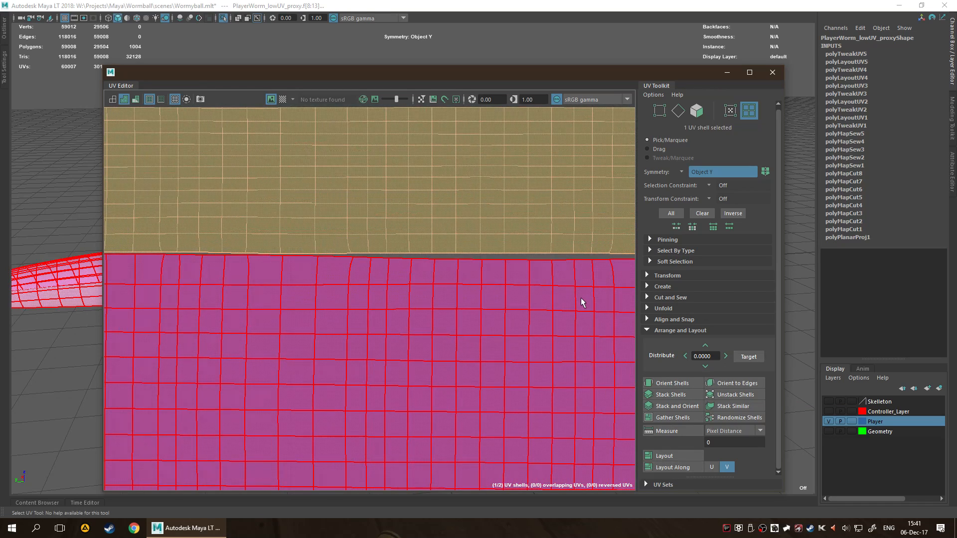
{"action": "middle_click_drag", "start_coordinate": [454, 413], "coordinate": [347, 400], "text": "alt"}
{"action": "left_click_drag", "start_coordinate": [349, 174], "coordinate": [407, 327]}
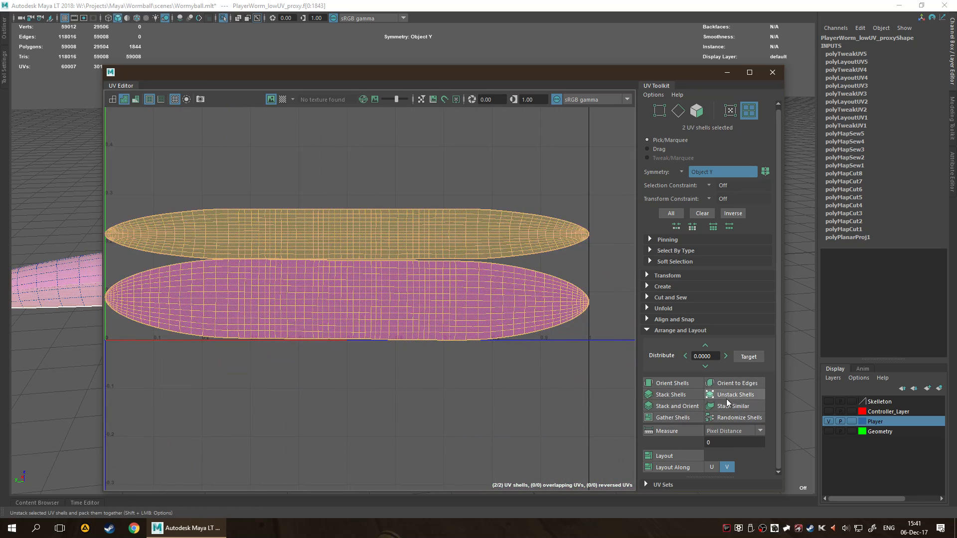
Repeat the Layout Along V operation several times on the two selected UV shells.
{"action": "left_click", "coordinate": [677, 319]}
{"action": "left_click", "coordinate": [675, 319]}
{"action": "left_click", "coordinate": [671, 309]}
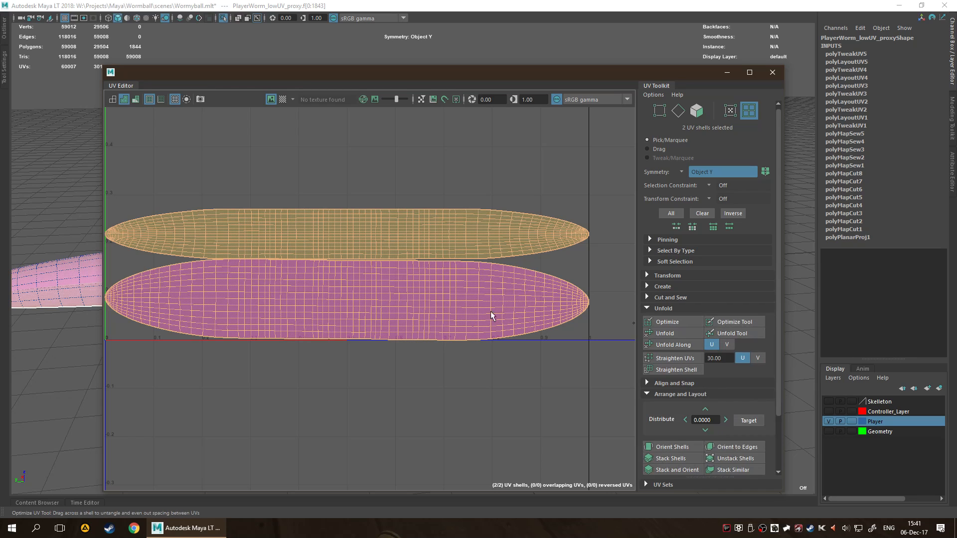
{"action": "left_click", "coordinate": [671, 320]}
{"action": "scroll", "coordinate": [690, 400], "scroll_direction": "down", "scroll_amount": 1}
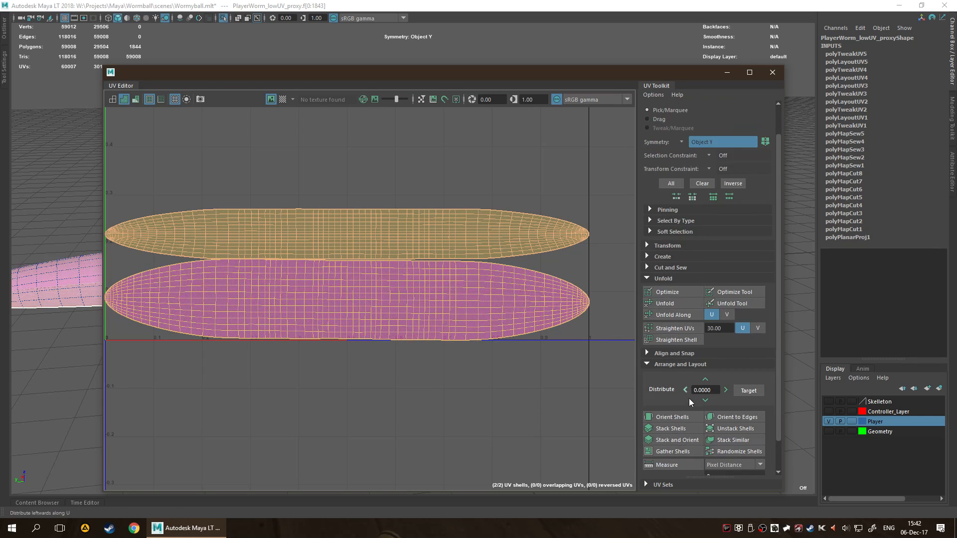
{"action": "scroll", "coordinate": [690, 401], "scroll_direction": "down", "scroll_amount": 2}
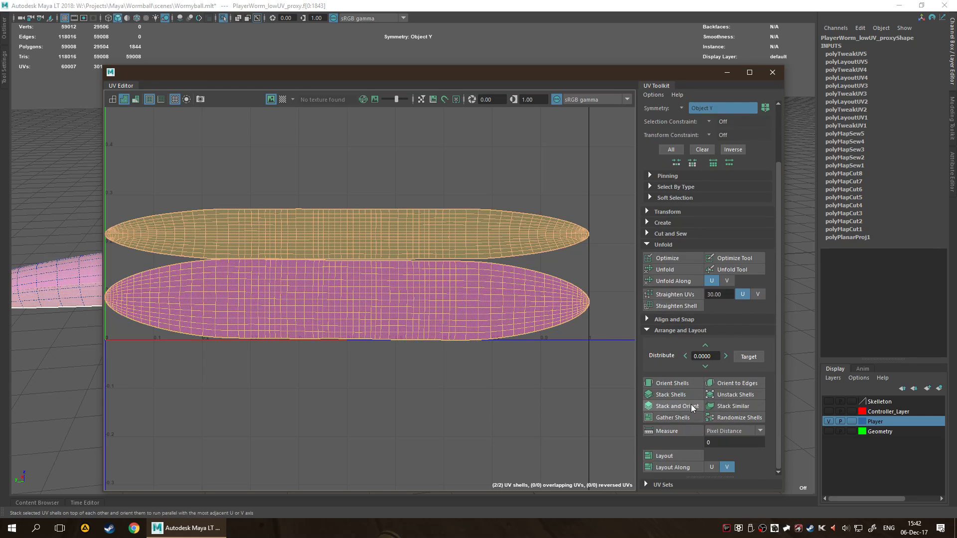
{"action": "left_click", "coordinate": [693, 469]}
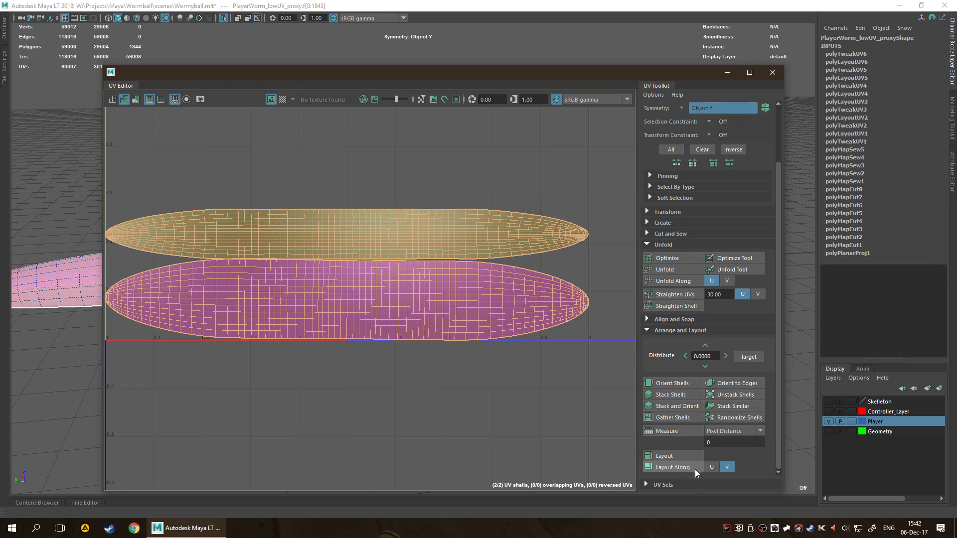
{"action": "left_click", "coordinate": [670, 469]}
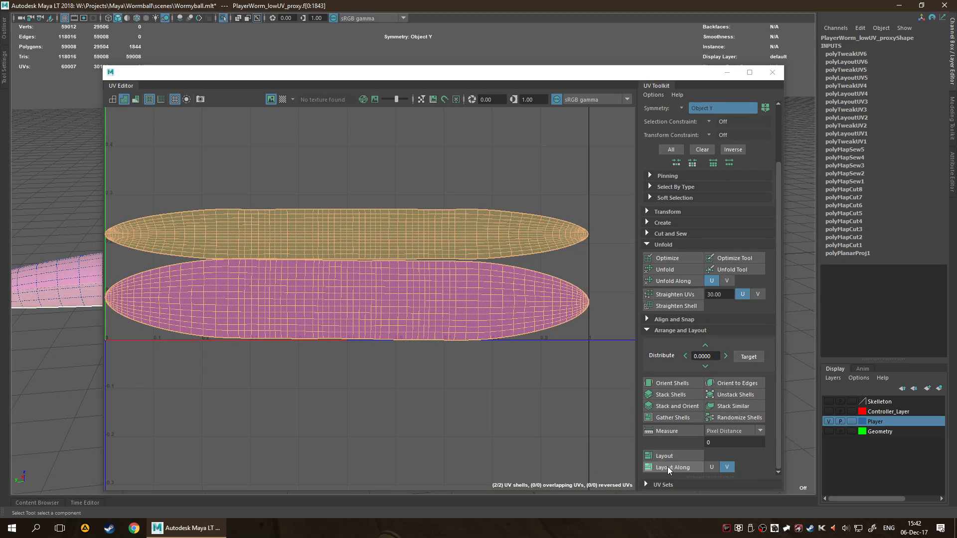
{"action": "left_click", "coordinate": [667, 466]}
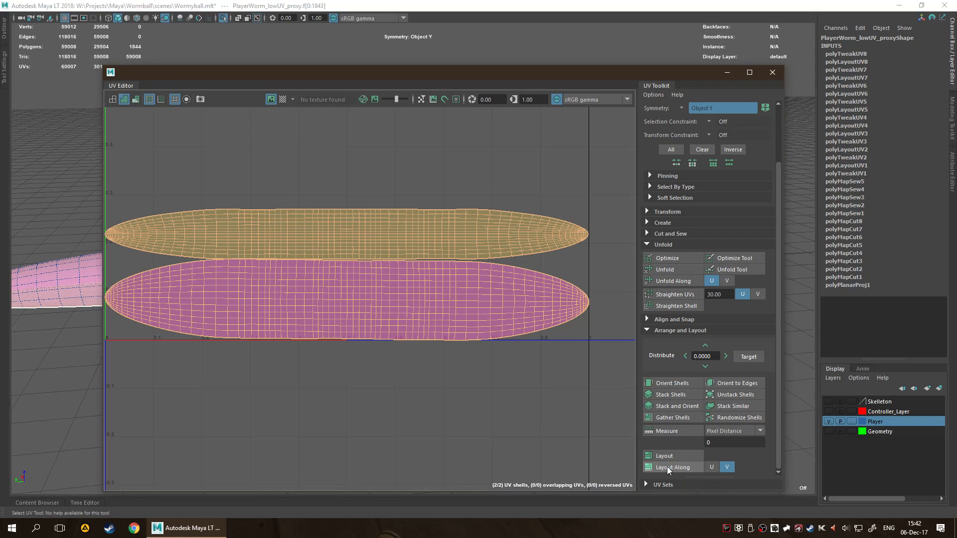
{"action": "left_click", "coordinate": [669, 260], "text": "shift"}
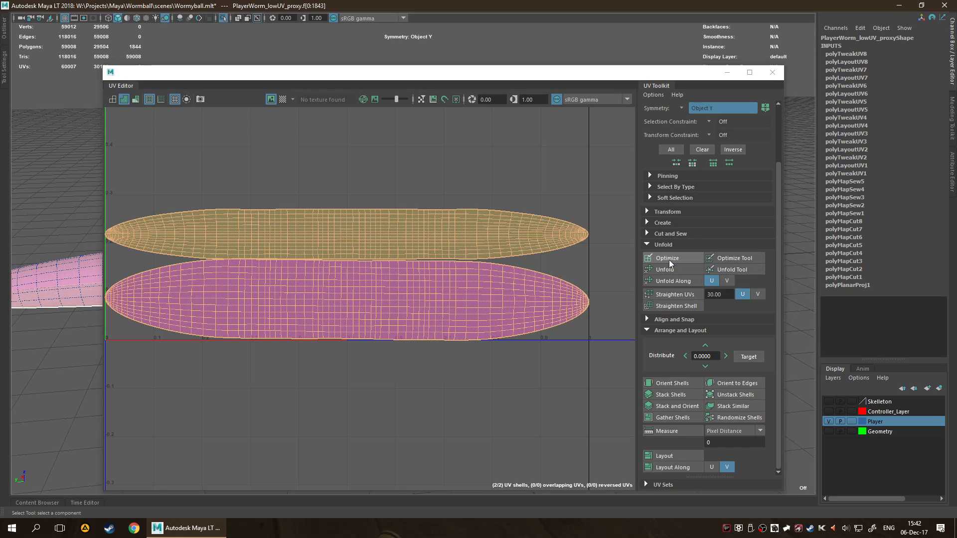
{"action": "scroll", "coordinate": [291, 267], "scroll_direction": "up", "scroll_amount": 1}
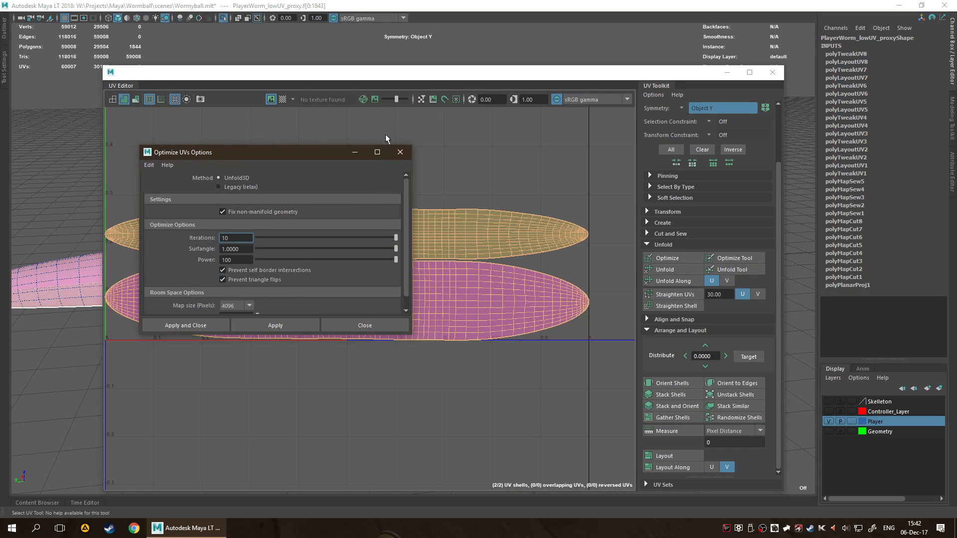
{"action": "left_click", "coordinate": [400, 151]}
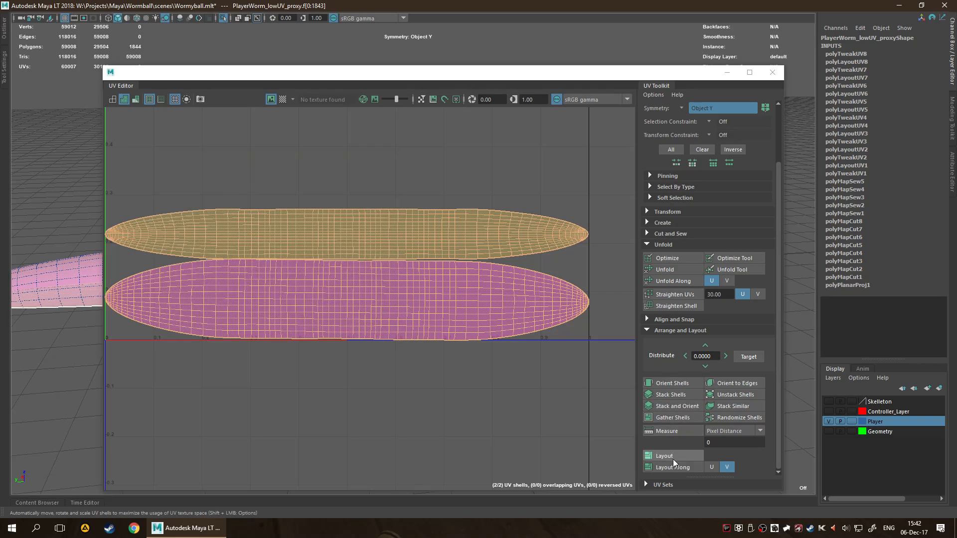
Select the narrower upper UV shell and move it about 0.2 units up along V, away from the wider shell.
{"action": "middle_click_drag", "start_coordinate": [382, 418], "coordinate": [406, 416], "text": "alt"}
{"action": "scroll", "coordinate": [402, 414], "scroll_direction": "up", "scroll_amount": 2}
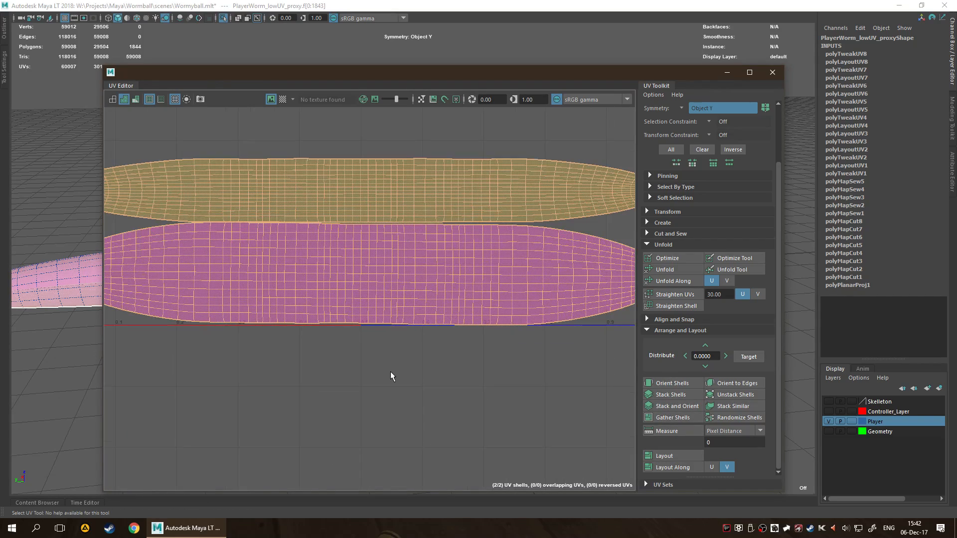
{"action": "middle_click_drag", "start_coordinate": [390, 374], "coordinate": [390, 444], "text": "alt"}
{"action": "scroll", "coordinate": [391, 435], "scroll_direction": "up", "scroll_amount": 6}
{"action": "middle_click_drag", "start_coordinate": [324, 292], "coordinate": [385, 444], "text": "alt"}
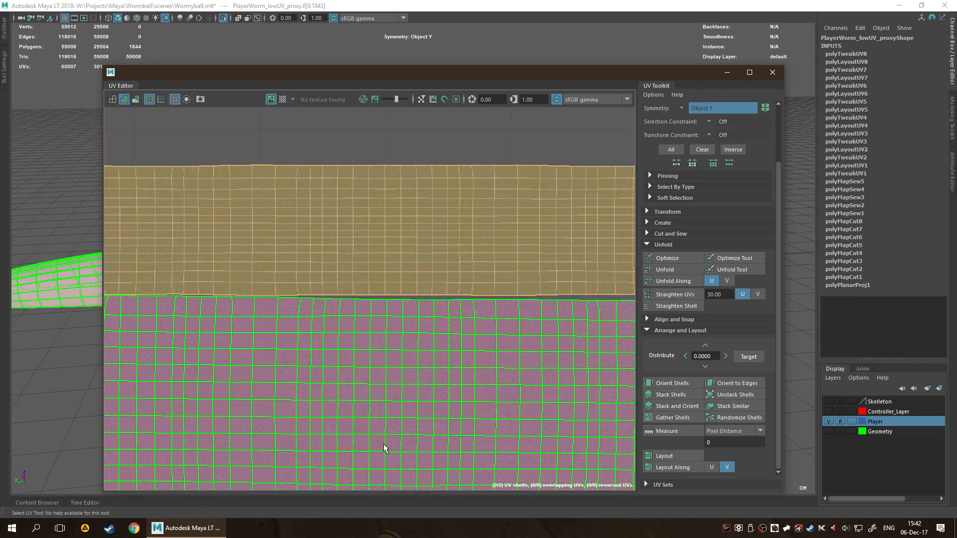
{"action": "scroll", "coordinate": [367, 422], "scroll_direction": "down", "scroll_amount": 2}
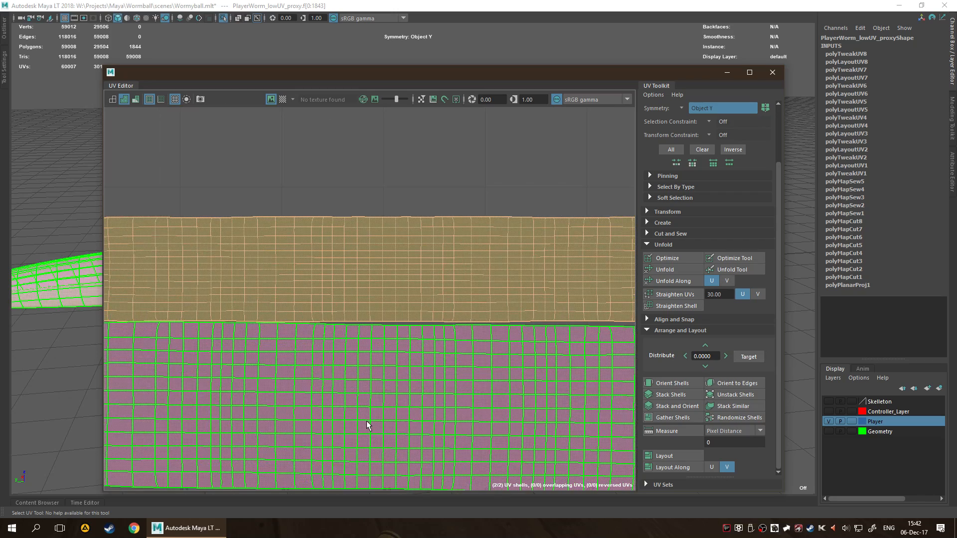
{"action": "left_click", "coordinate": [387, 298]}
{"action": "scroll", "coordinate": [408, 324], "scroll_direction": "down", "scroll_amount": 3}
{"action": "scroll", "coordinate": [379, 349], "scroll_direction": "down", "scroll_amount": 1}
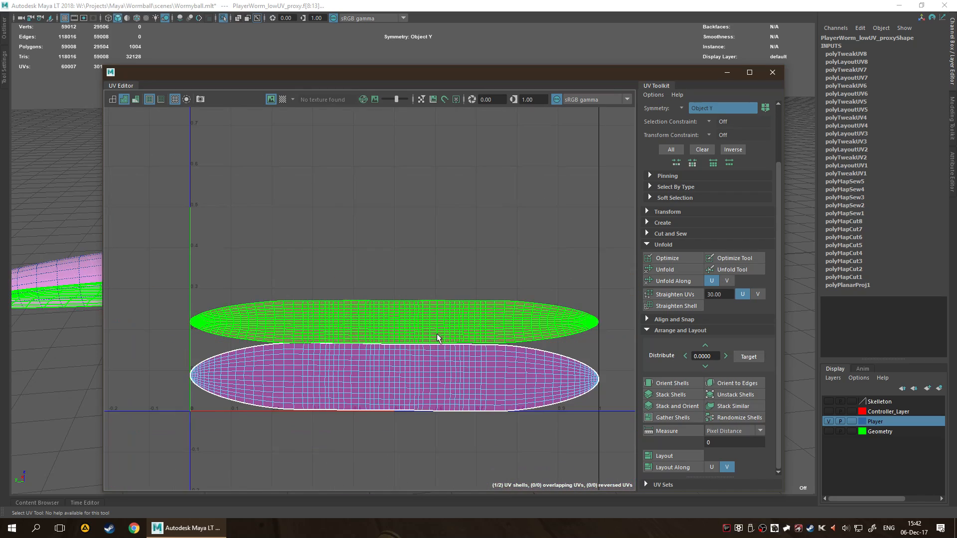
{"action": "key", "text": "w"}
{"action": "left_click_drag", "start_coordinate": [390, 260], "coordinate": [385, 176]}
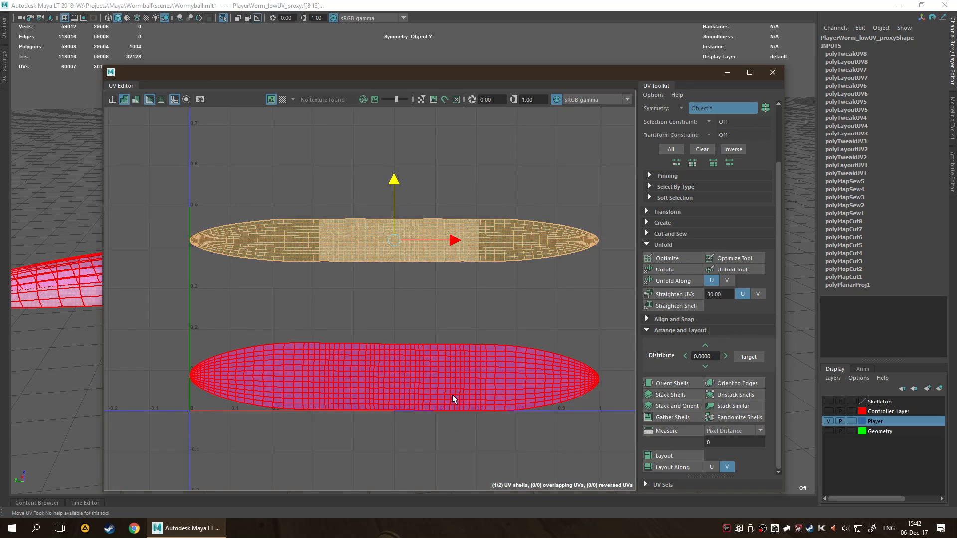
Snap the narrower shell to the top middle of the 0–1 UV area, then snap it to the area's centre.
{"action": "scroll", "coordinate": [704, 337], "scroll_direction": "up", "scroll_amount": 3}
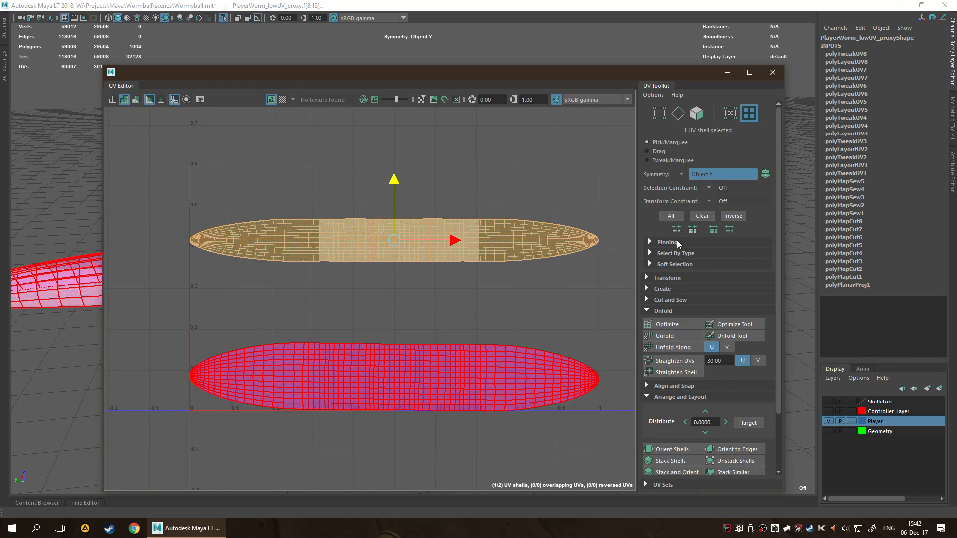
{"action": "left_click", "coordinate": [645, 277]}
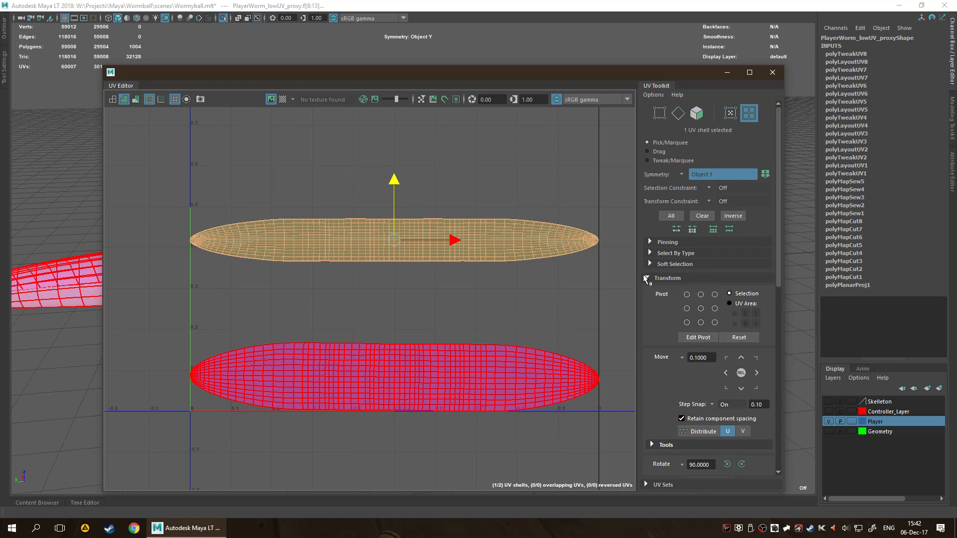
{"action": "left_click", "coordinate": [647, 278]}
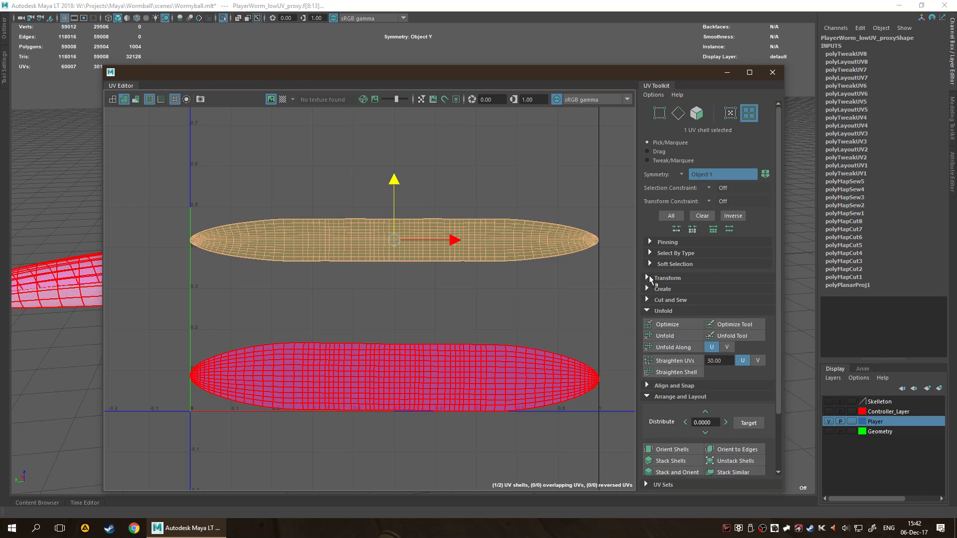
{"action": "scroll", "coordinate": [665, 316], "scroll_direction": "down", "scroll_amount": 3}
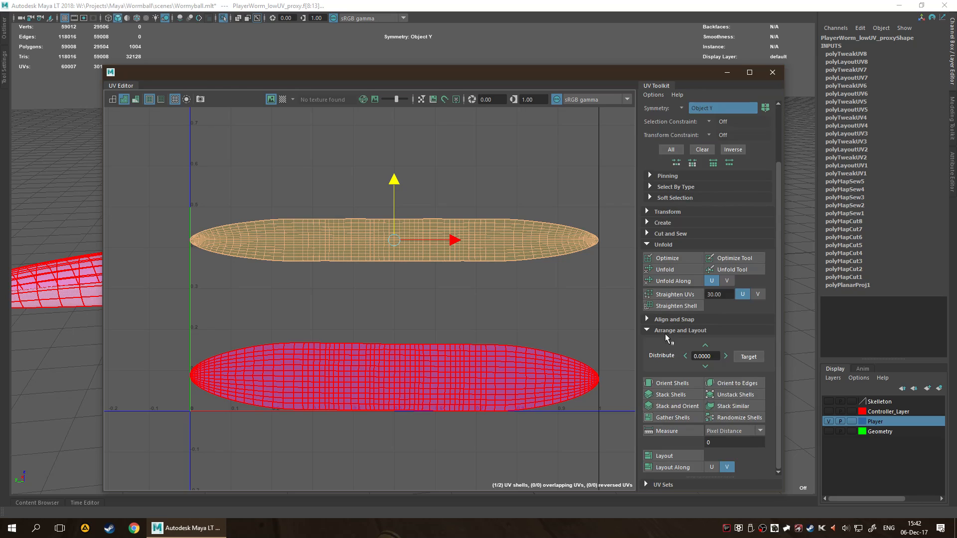
{"action": "left_click", "coordinate": [663, 321]}
{"action": "left_click", "coordinate": [701, 371]}
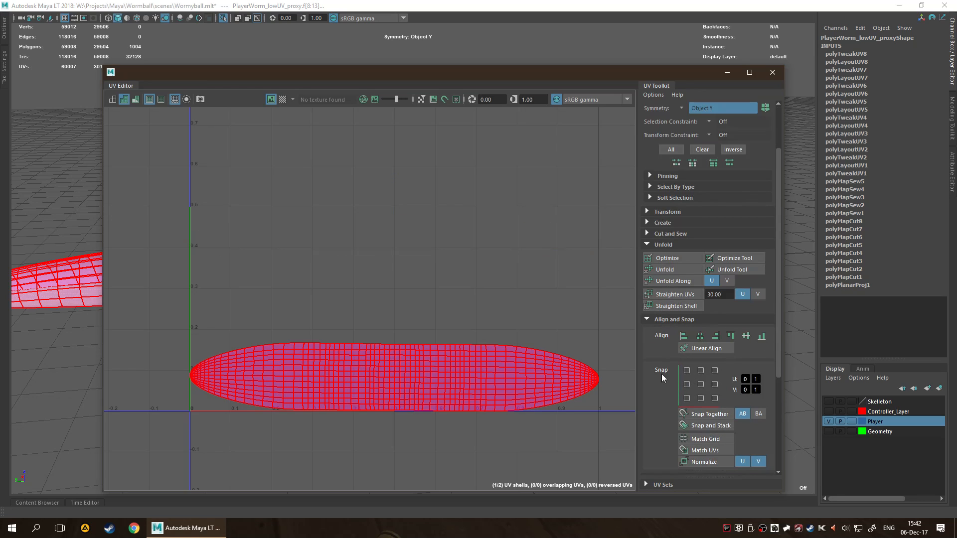
{"action": "scroll", "coordinate": [491, 278], "scroll_direction": "down", "scroll_amount": 2}
{"action": "middle_click_drag", "start_coordinate": [491, 273], "coordinate": [497, 353], "text": "alt"}
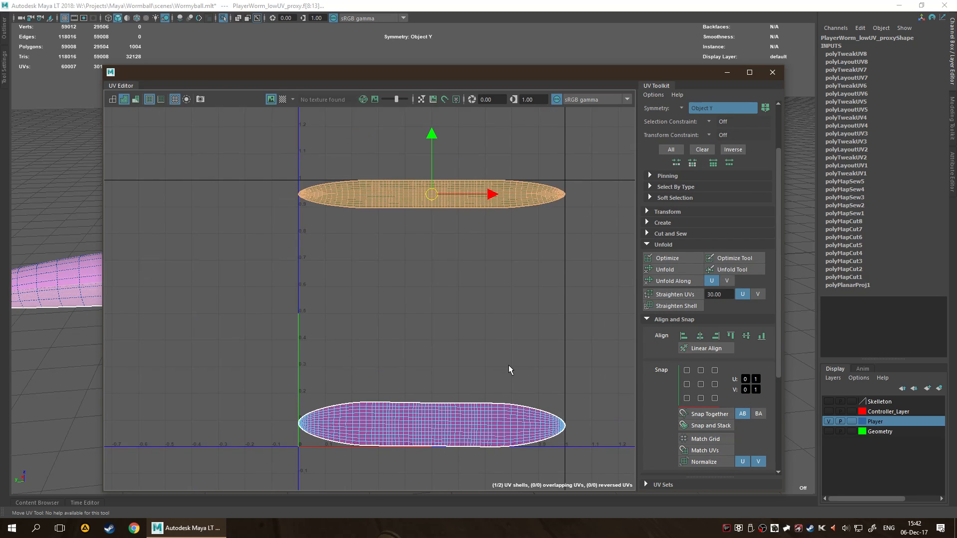
{"action": "left_click", "coordinate": [701, 384]}
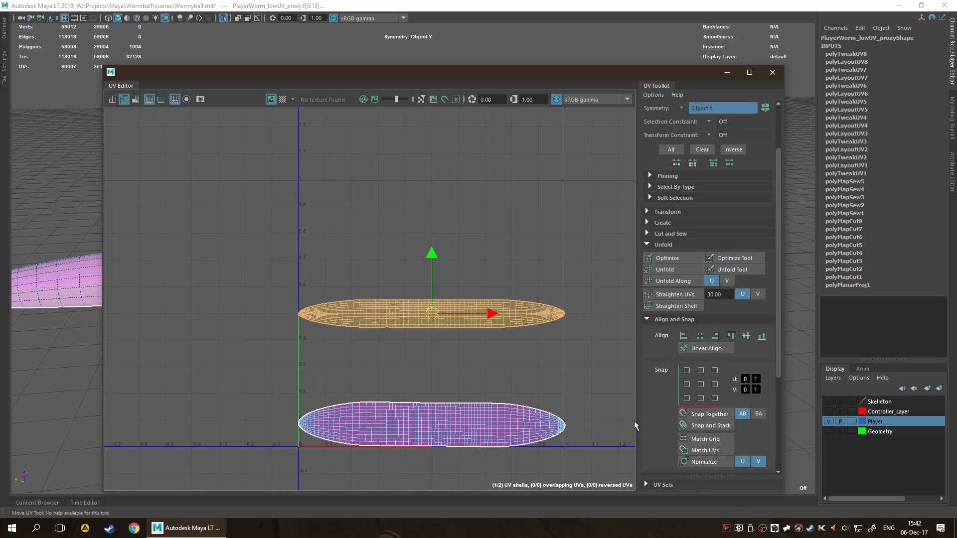
Clear the UV shell selection and examine the placement of the centred shell's tapered end.
{"action": "middle_click_drag", "start_coordinate": [568, 376], "coordinate": [570, 340], "text": "alt"}
{"action": "scroll", "coordinate": [656, 405], "scroll_direction": "down", "scroll_amount": 3}
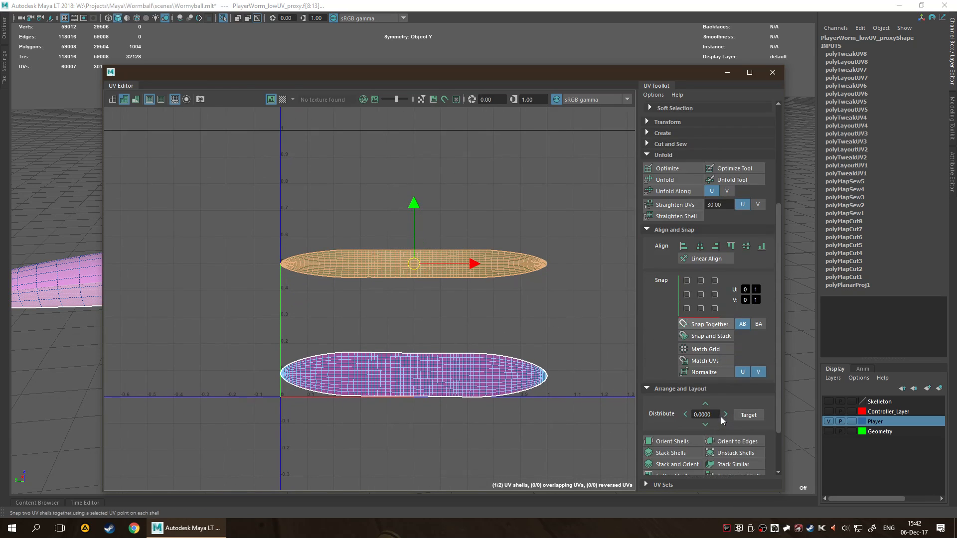
{"action": "scroll", "coordinate": [656, 405], "scroll_direction": "up", "scroll_amount": 3}
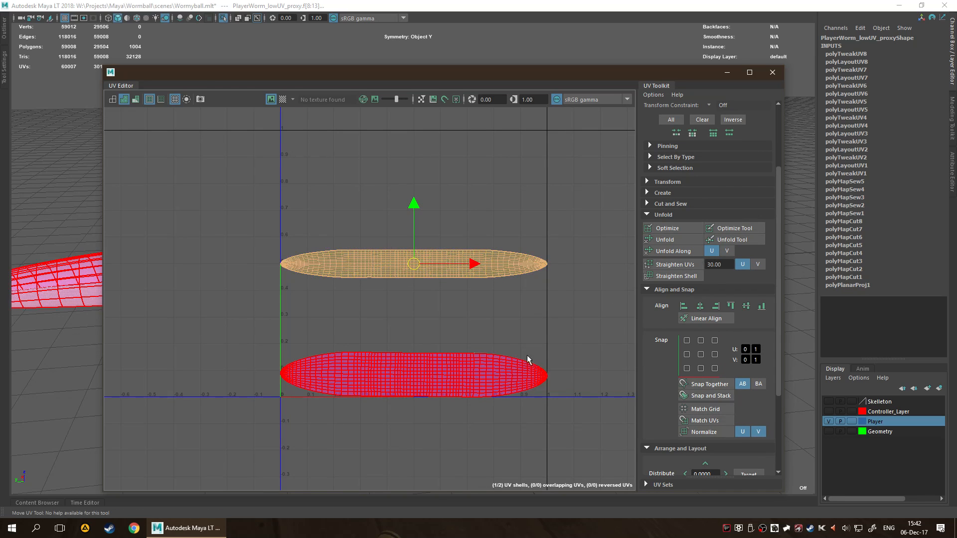
{"action": "left_click", "coordinate": [533, 334]}
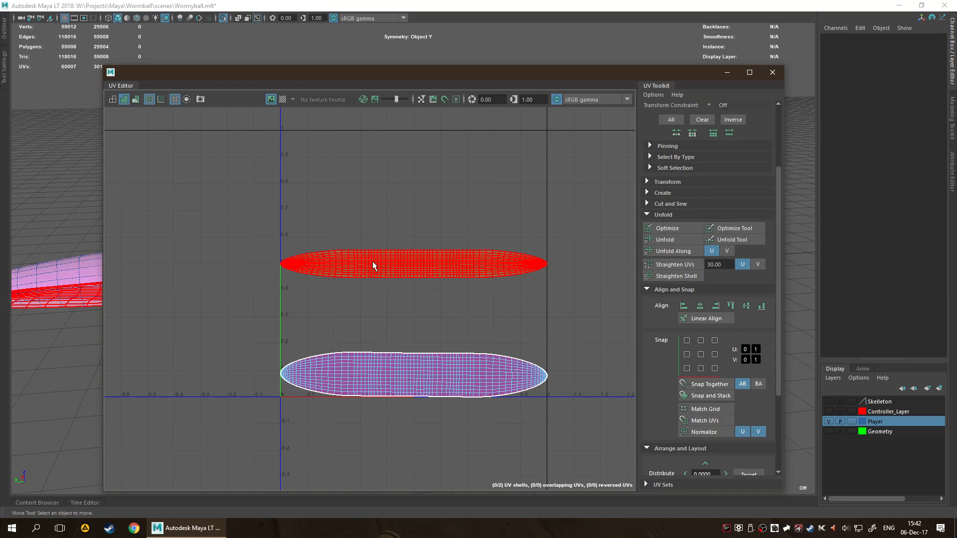
{"action": "scroll", "coordinate": [312, 351], "scroll_direction": "up", "scroll_amount": 8}
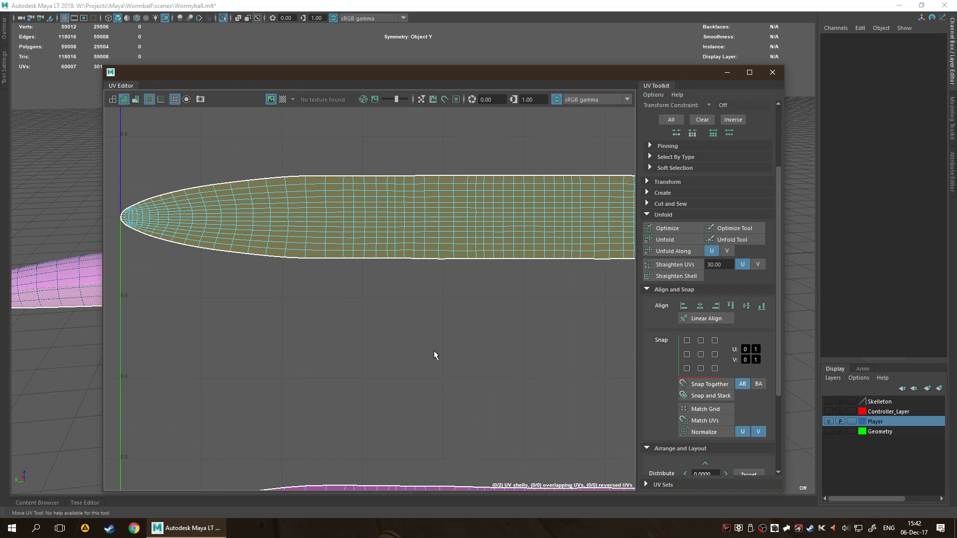
{"action": "scroll", "coordinate": [434, 351], "scroll_direction": "down", "scroll_amount": 2}
{"action": "scroll", "coordinate": [476, 318], "scroll_direction": "down", "scroll_amount": 2}
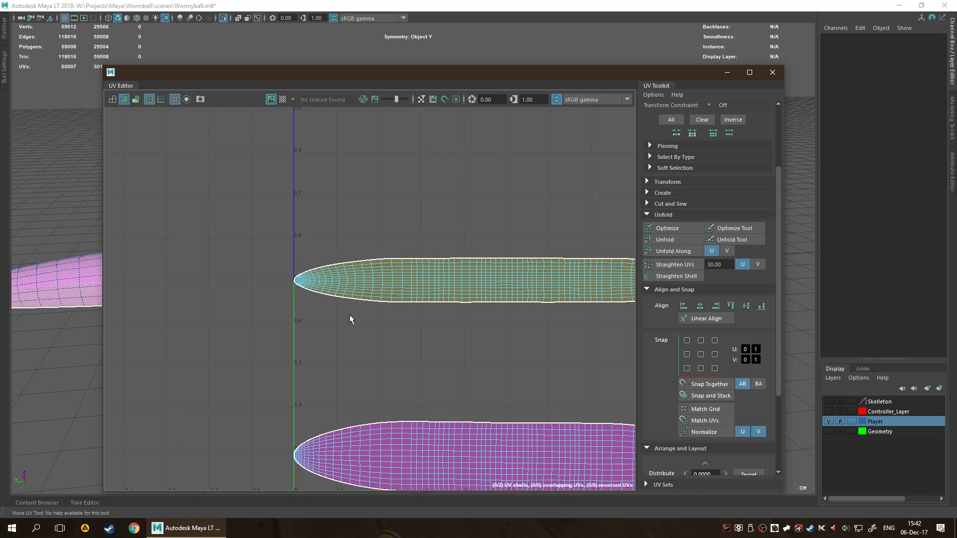
Display the checker map on the worm and examine the checker squares along its body for distortion.
{"action": "left_click_drag", "start_coordinate": [455, 74], "coordinate": [664, 86]}
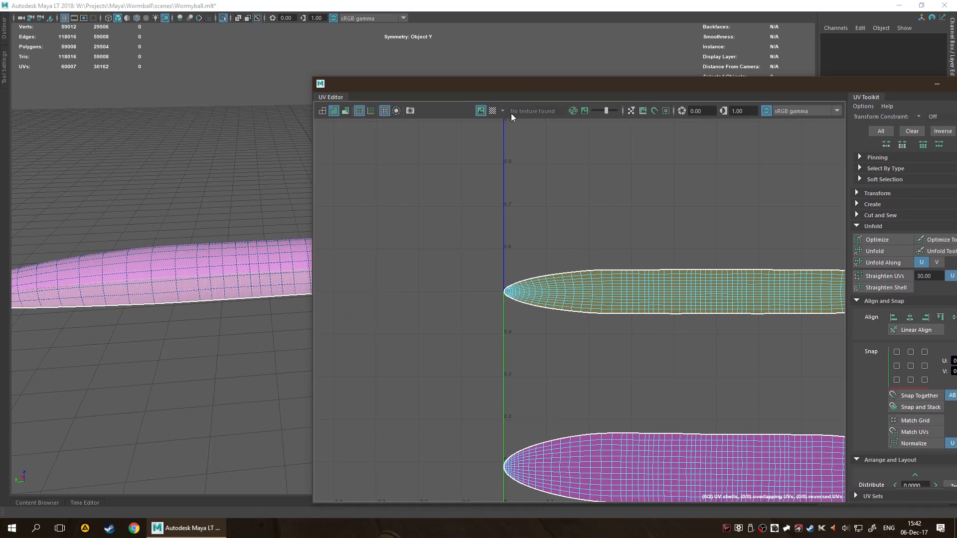
{"action": "left_click", "coordinate": [494, 111]}
{"action": "scroll", "coordinate": [165, 327], "scroll_direction": "up", "scroll_amount": 3}
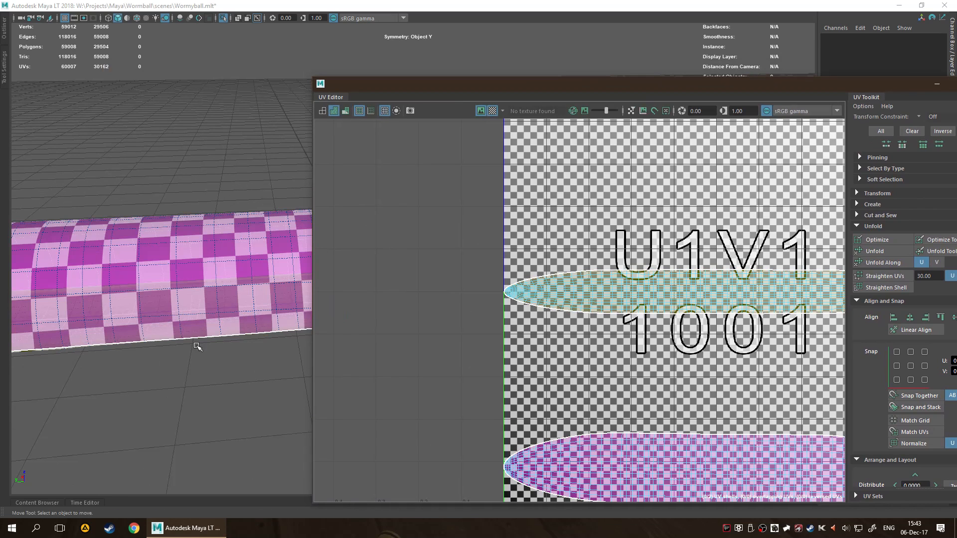
Try stretching the narrower centred UV shell along V in two passes, then undo both scalings.
{"action": "left_click", "coordinate": [705, 306]}
{"action": "scroll", "coordinate": [681, 336], "scroll_direction": "down", "scroll_amount": 1}
{"action": "key", "text": "r"}
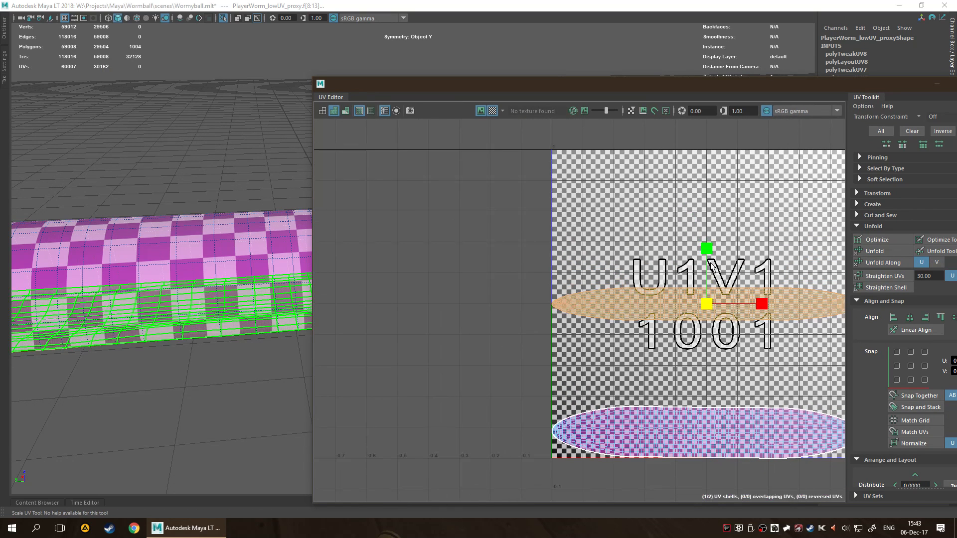
{"action": "left_click_drag", "start_coordinate": [708, 228], "coordinate": [707, 208]}
{"action": "left_click_drag", "start_coordinate": [184, 314], "coordinate": [214, 215], "text": "alt"}
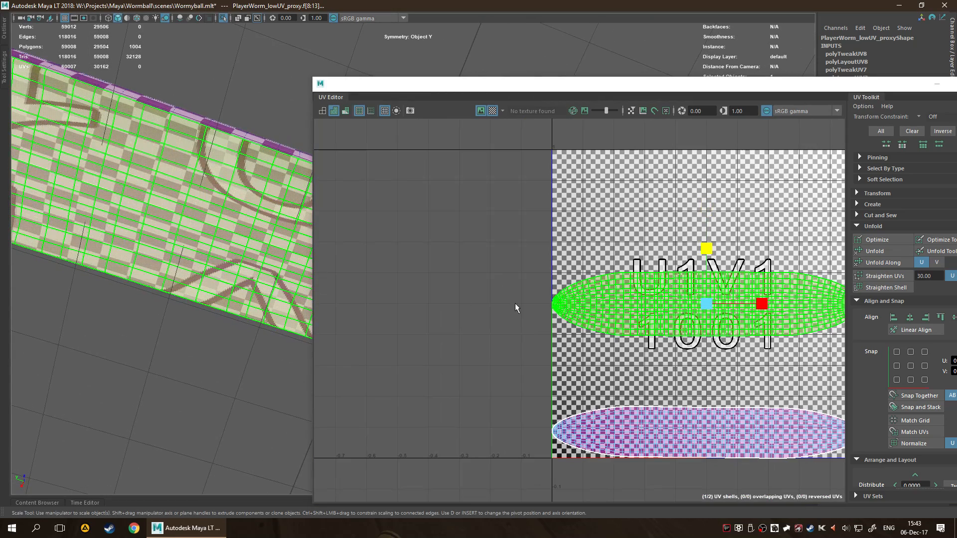
{"action": "left_click_drag", "start_coordinate": [706, 248], "coordinate": [708, 209]}
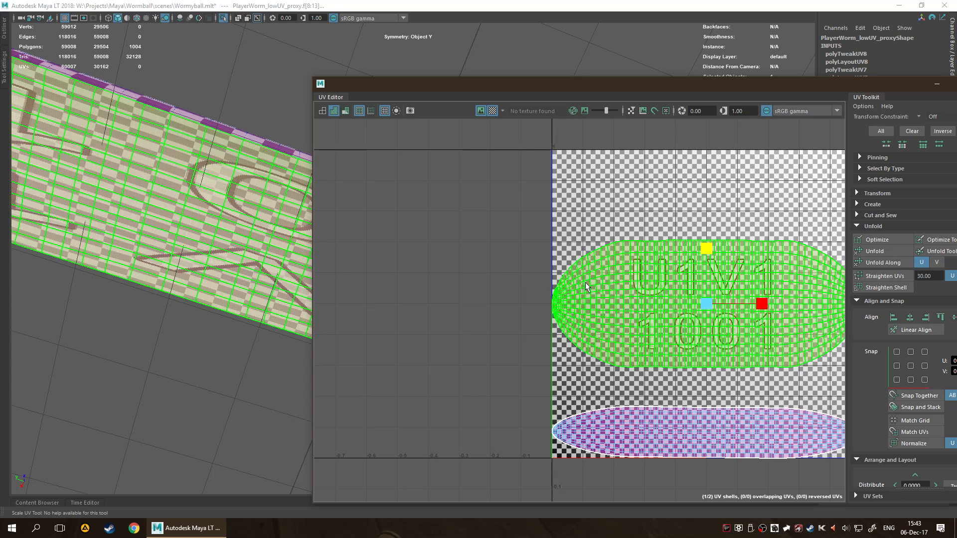
{"action": "key", "text": "ctrl+z"}
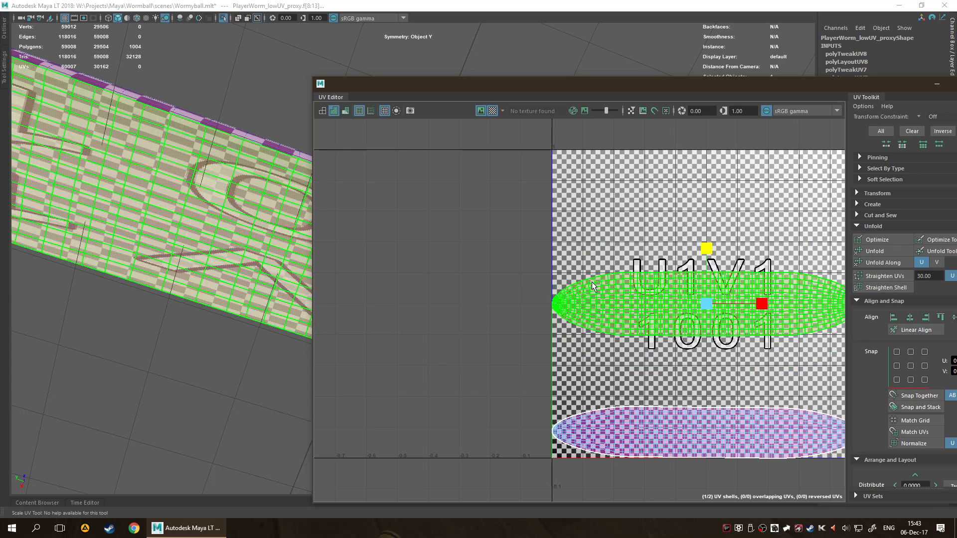
{"action": "key", "text": "ctrl+z"}
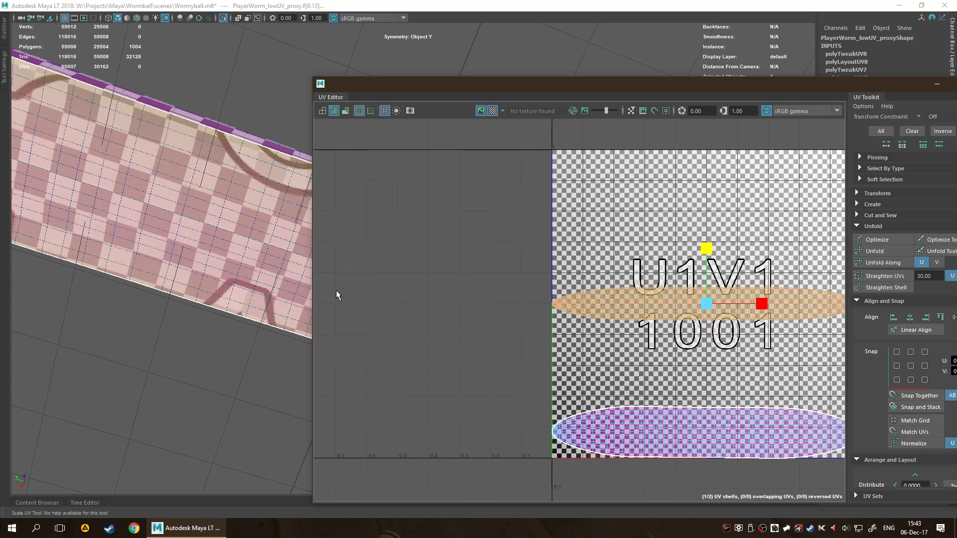
Clear the shell selection, turn off the checker map and minimize the UV Editor.
{"action": "left_click", "coordinate": [547, 230]}
{"action": "left_click_drag", "start_coordinate": [930, 86], "coordinate": [657, 68]}
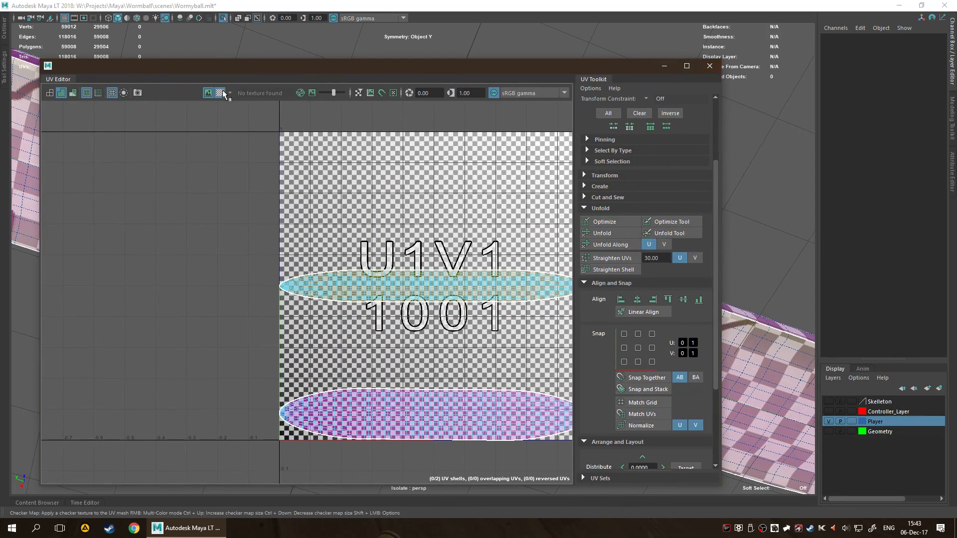
{"action": "left_click", "coordinate": [220, 92]}
{"action": "left_click", "coordinate": [665, 66]}
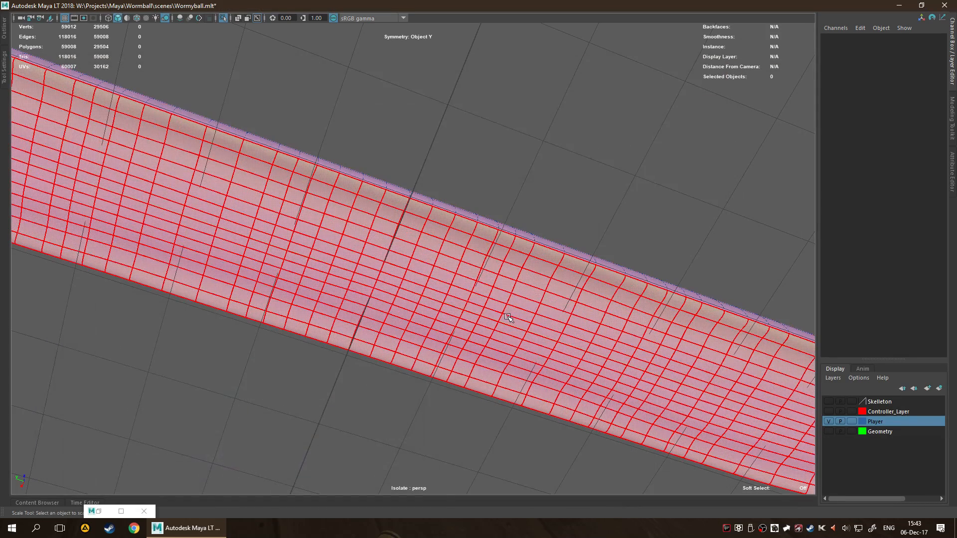
Frame the whole worm, return its mesh to object mode and exit the isolated view.
{"action": "key", "text": "f"}
{"action": "left_click_drag", "start_coordinate": [455, 346], "coordinate": [421, 293], "text": "alt"}
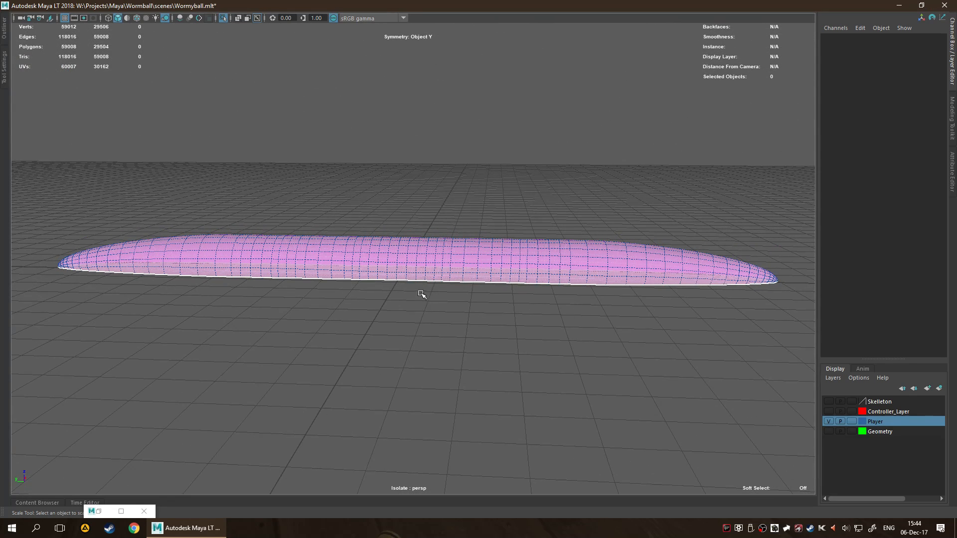
{"action": "left_click", "coordinate": [419, 322]}
{"action": "left_click", "coordinate": [424, 268]}
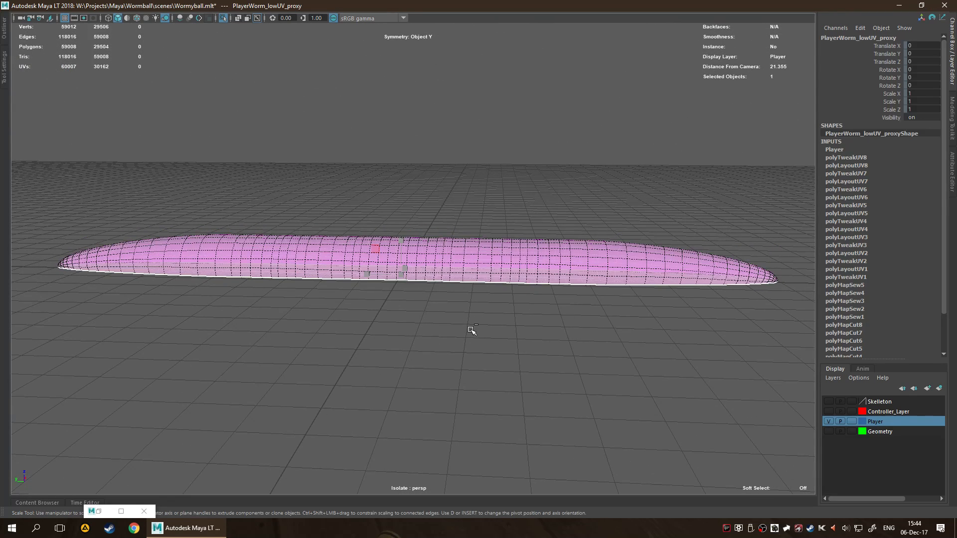
{"action": "left_click", "coordinate": [471, 329]}
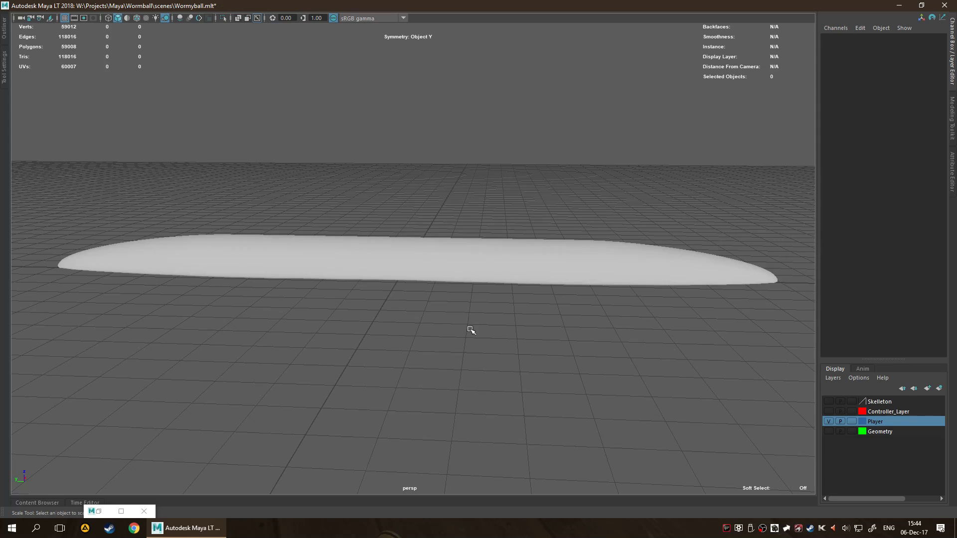
Delete the construction history of PlayerWorm_lowUV_proxy.
{"action": "left_click", "coordinate": [448, 279]}
{"action": "key", "text": "q"}
{"action": "scroll", "coordinate": [459, 345], "scroll_direction": "up", "scroll_amount": 4}
{"action": "mouse_move", "coordinate": [426, 353]}
{"action": "left_mouse_down", "text": "alt"}
{"action": "mouse_move", "coordinate": [455, 374]}
{"action": "mouse_move", "coordinate": [440, 350]}
{"action": "left_mouse_up", "text": "alt"}
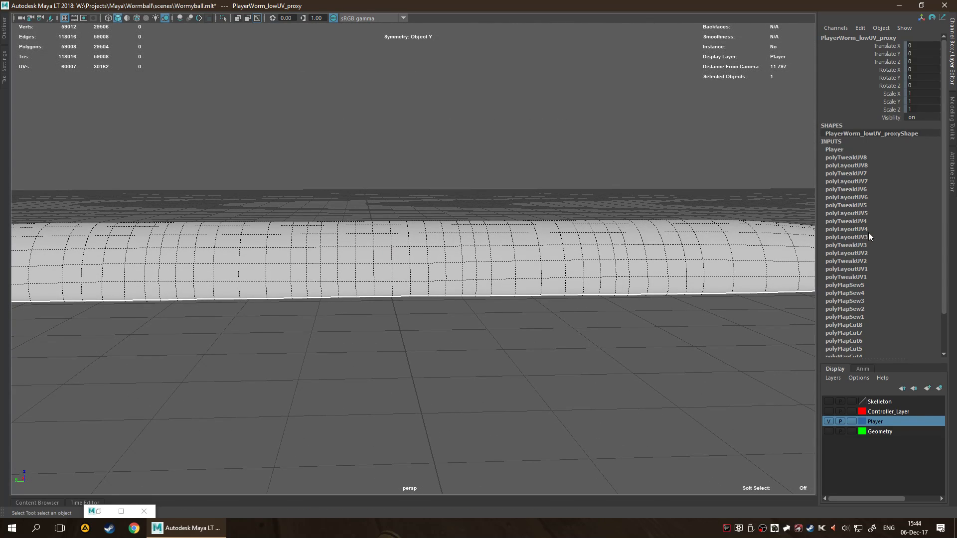
{"action": "scroll", "coordinate": [872, 235], "scroll_direction": "down", "scroll_amount": 3}
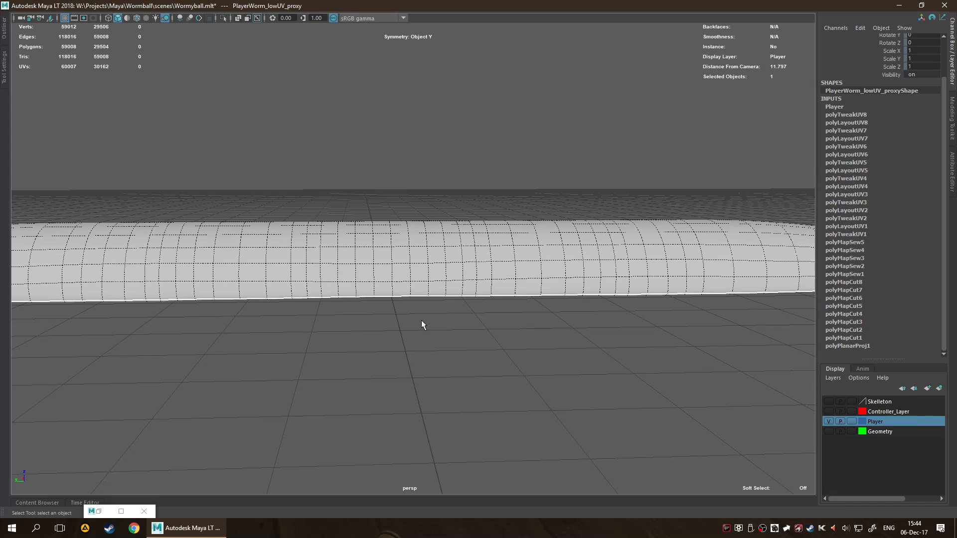
{"action": "key", "text": "space"}
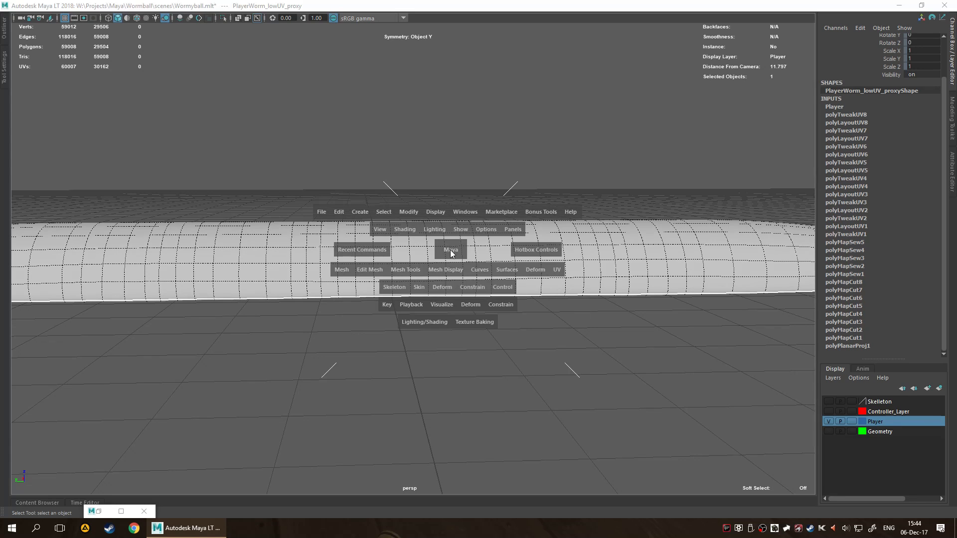
{"action": "left_click", "coordinate": [336, 213]}
{"action": "mouse_move", "coordinate": [382, 332]}
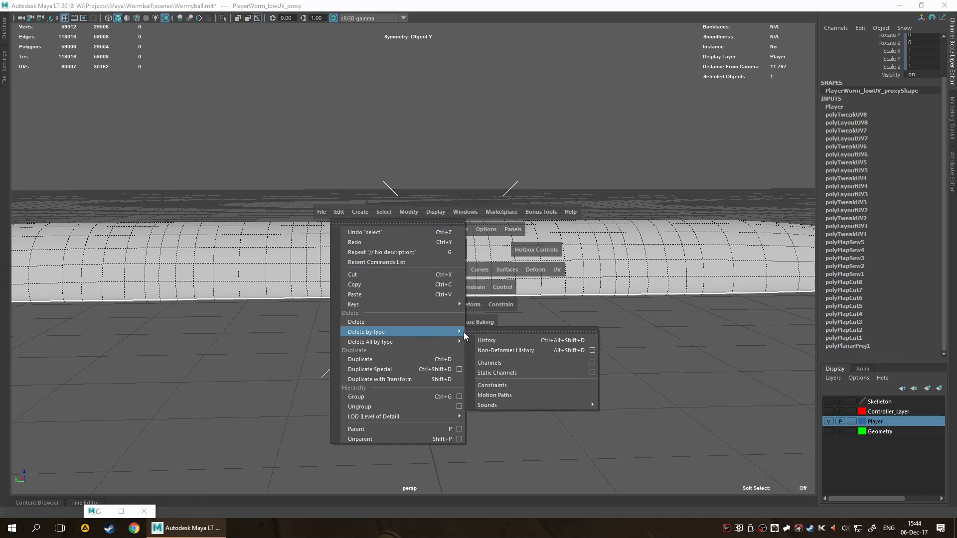
{"action": "left_click", "coordinate": [563, 342]}
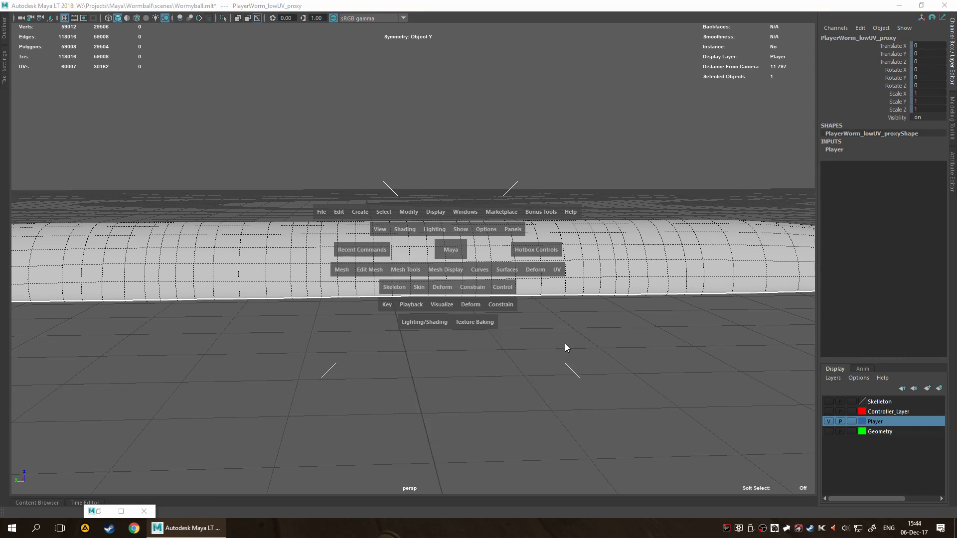
Check the UV proxy's shell layout in the UV Editor, then minimize the editor.
{"action": "left_click", "coordinate": [95, 516]}
{"action": "left_click", "coordinate": [346, 389]}
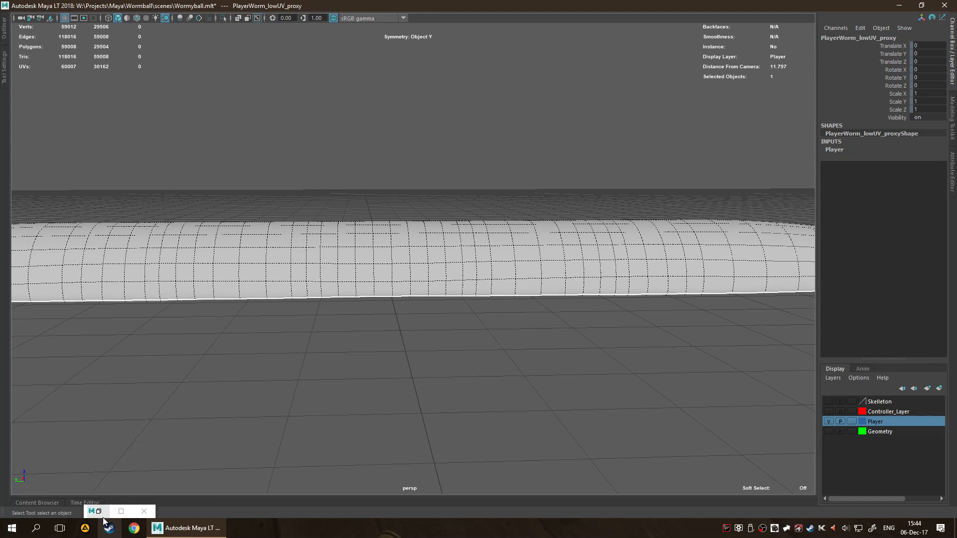
{"action": "left_click", "coordinate": [103, 514]}
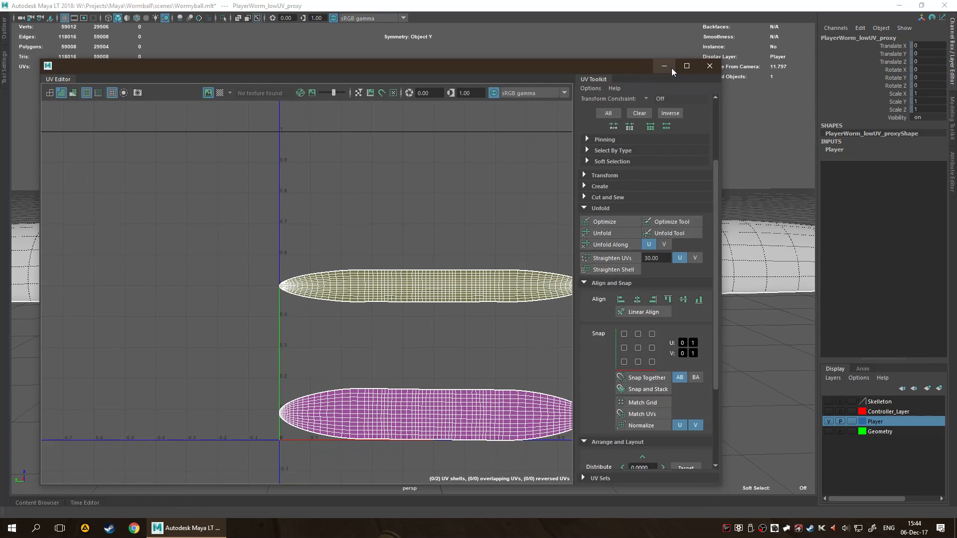
{"action": "left_click", "coordinate": [664, 66]}
Select PlayerWorm_lowUV_proxy as the source and add PlayerWorm_low to the selection as the target, using the Outliner.
{"action": "left_click", "coordinate": [452, 279]}
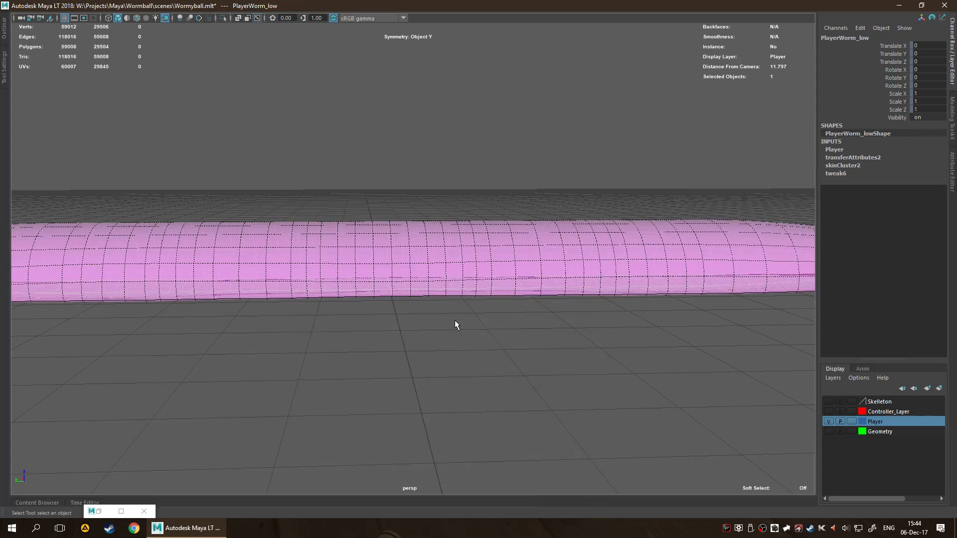
{"action": "left_click", "coordinate": [430, 387]}
{"action": "left_click", "coordinate": [435, 267]}
{"action": "left_click_drag", "start_coordinate": [402, 374], "coordinate": [472, 378], "text": "alt"}
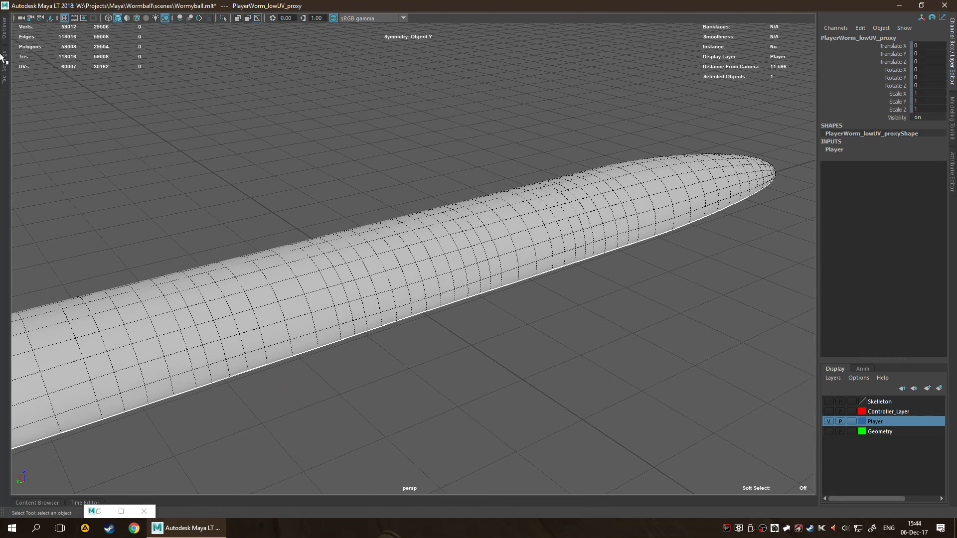
{"action": "left_click", "coordinate": [4, 29]}
{"action": "left_click", "coordinate": [67, 310]}
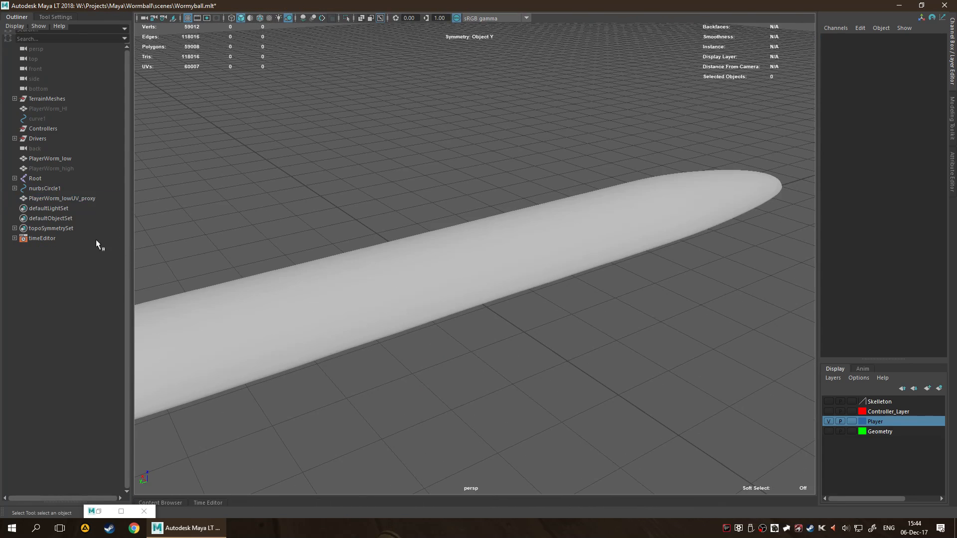
{"action": "left_click", "coordinate": [73, 199]}
{"action": "left_click", "coordinate": [56, 159], "text": "ctrl"}
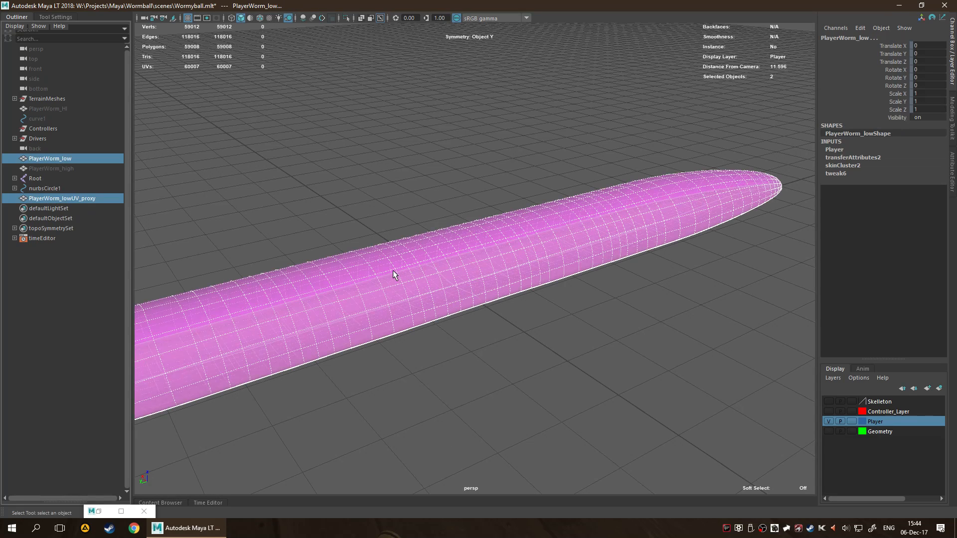
Reset the Transfer Attributes options and transfer all UV sets from the proxy to PlayerWorm_low, with World sample space and Closest to point search.
{"action": "key", "text": "space"}
{"action": "left_click", "coordinate": [254, 258]}
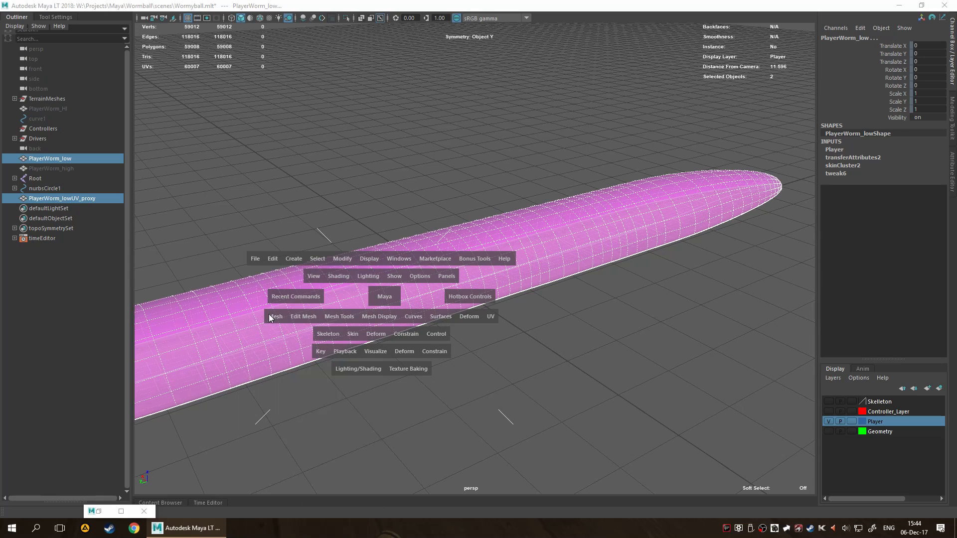
{"action": "left_click", "coordinate": [273, 317]}
{"action": "left_click", "coordinate": [365, 267]}
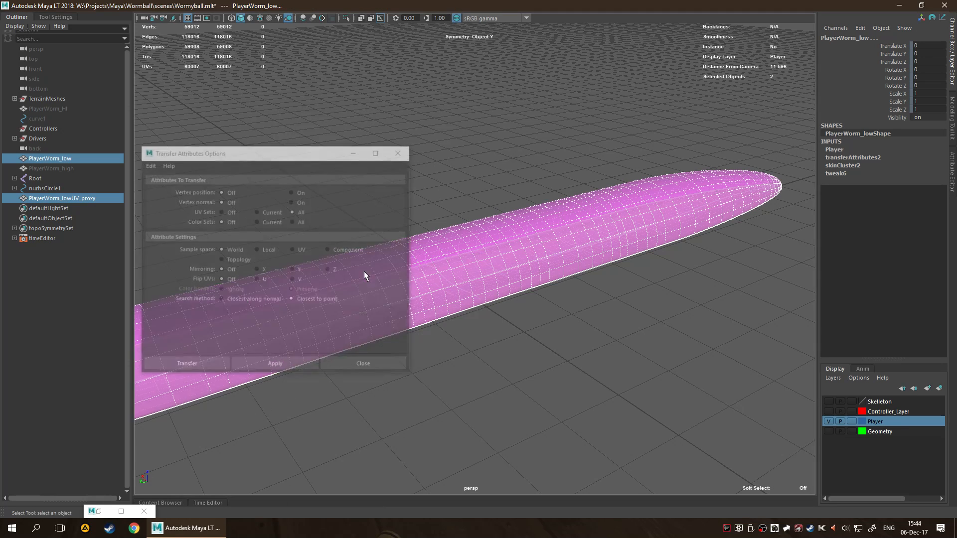
{"action": "left_click_drag", "start_coordinate": [249, 156], "coordinate": [507, 167]}
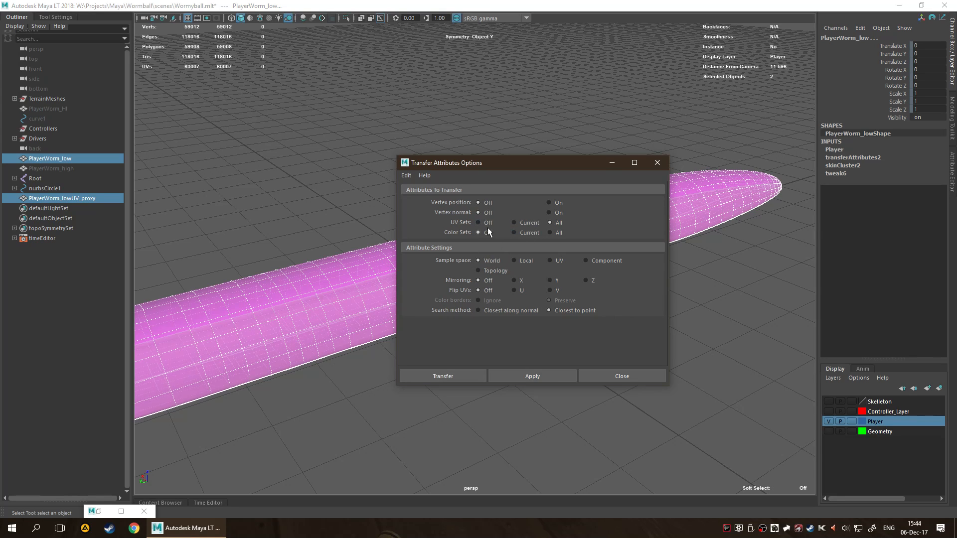
{"action": "left_click", "coordinate": [419, 175]}
{"action": "mouse_move", "coordinate": [408, 174]}
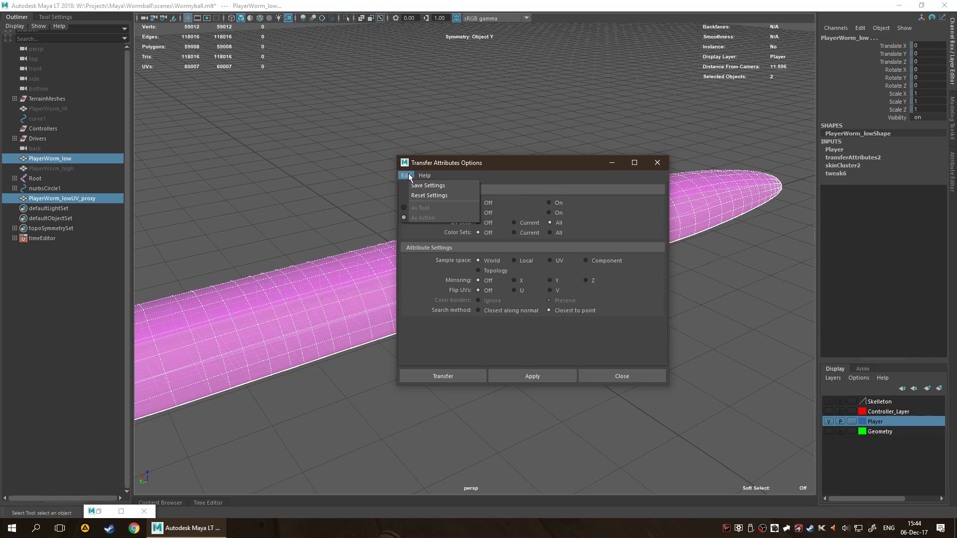
{"action": "left_click", "coordinate": [417, 197]}
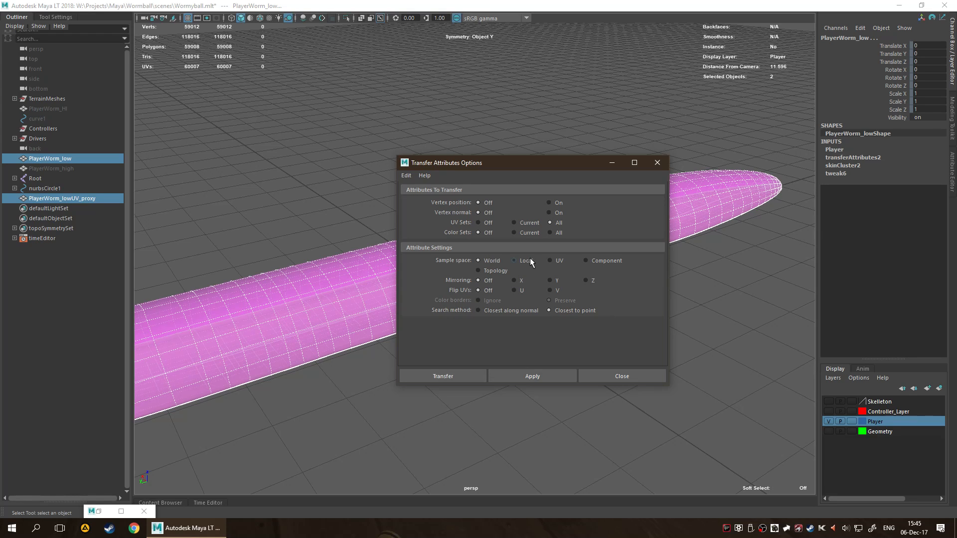
{"action": "left_click", "coordinate": [439, 378]}
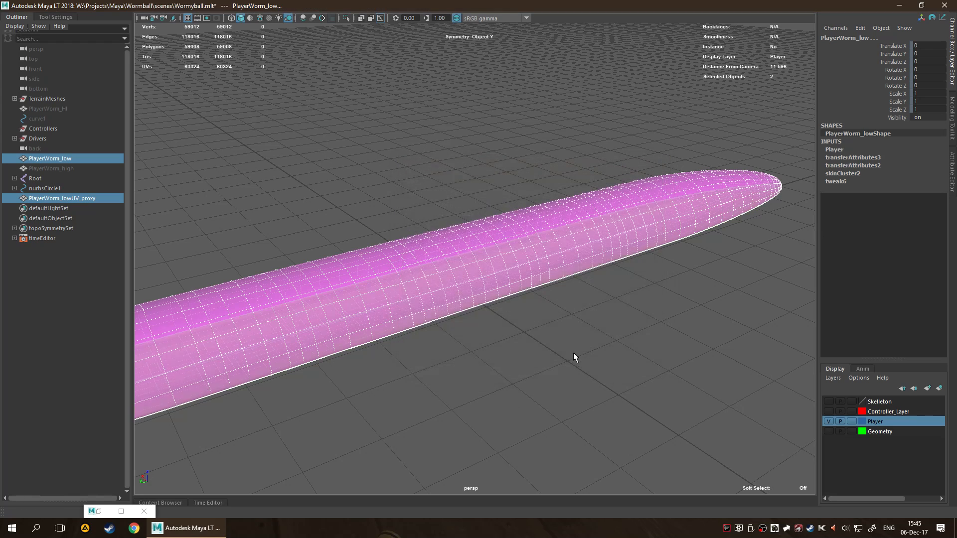
Select only PlayerWorm_low and check its UV layout in the UV Editor, then minimize the editor.
{"action": "left_click", "coordinate": [50, 159]}
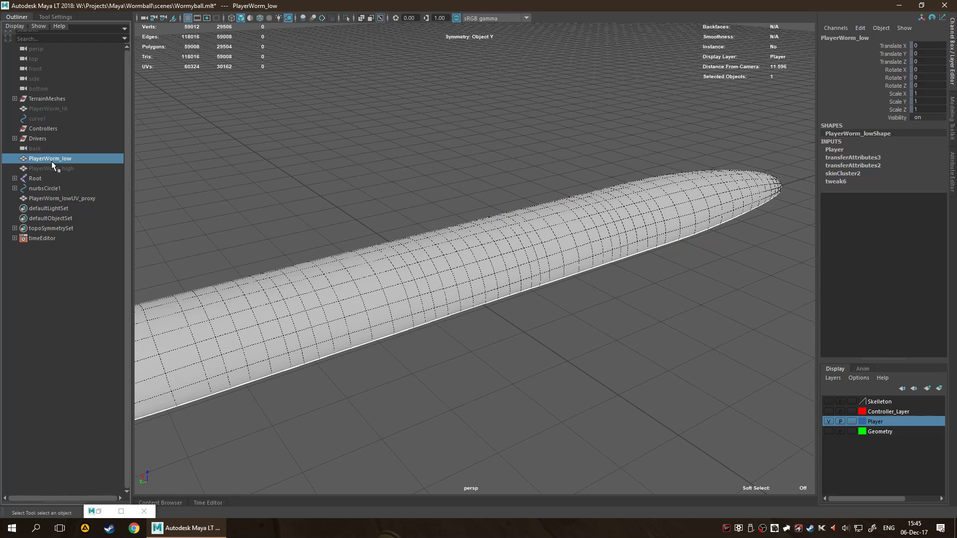
{"action": "left_click", "coordinate": [99, 512]}
{"action": "scroll", "coordinate": [383, 378], "scroll_direction": "down", "scroll_amount": 1}
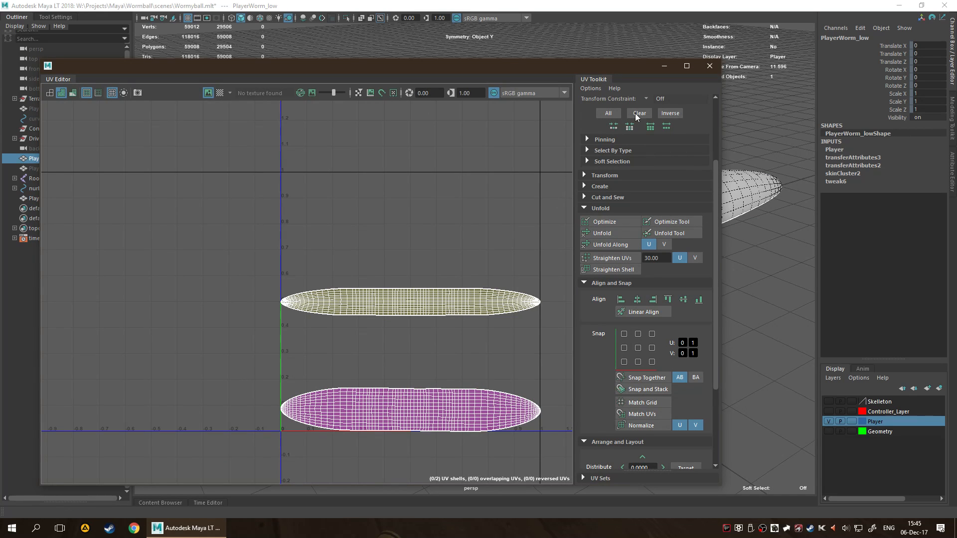
{"action": "left_click", "coordinate": [664, 66]}
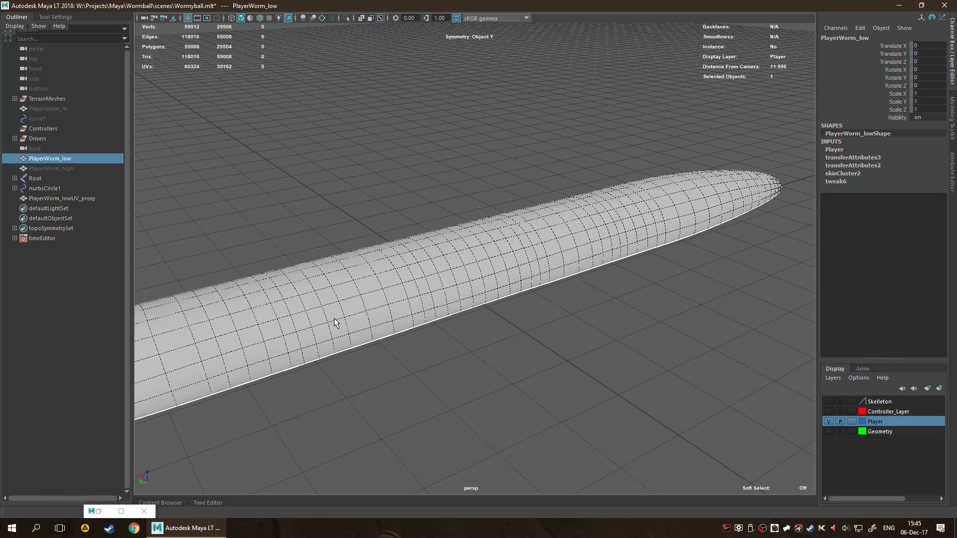
Hide PlayerWorm_lowUV_proxy and duplicate PlayerWorm_low.
{"action": "left_click", "coordinate": [66, 198]}
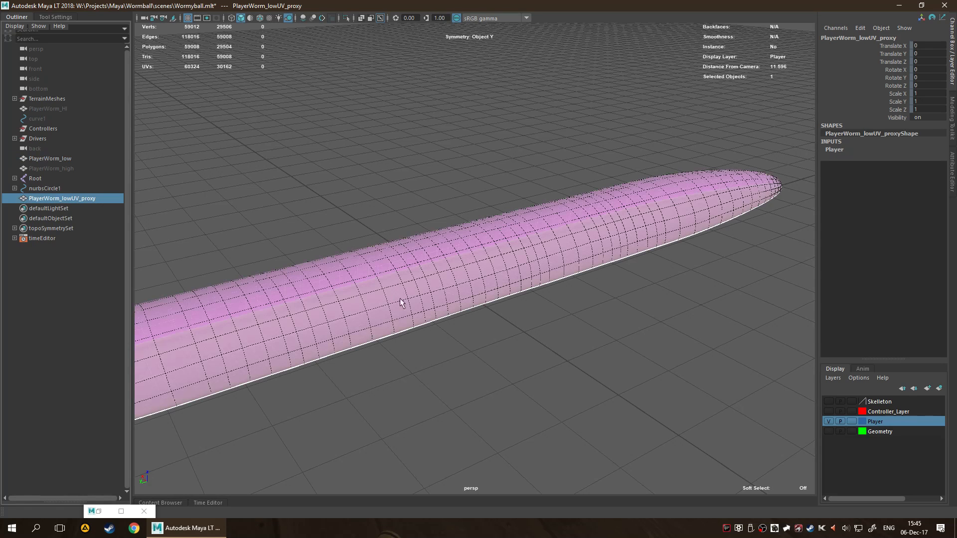
{"action": "left_click", "coordinate": [61, 160]}
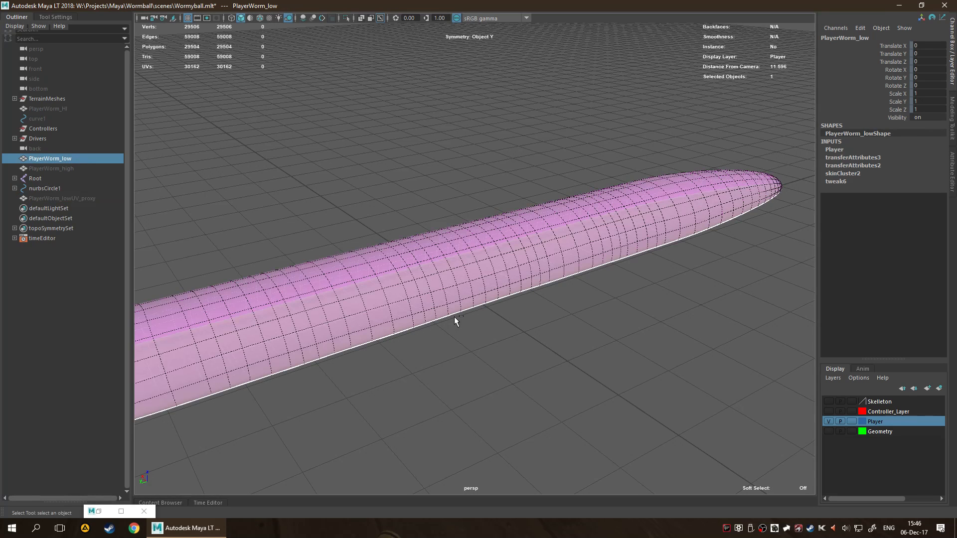
{"action": "key", "text": "ctrl+d"}
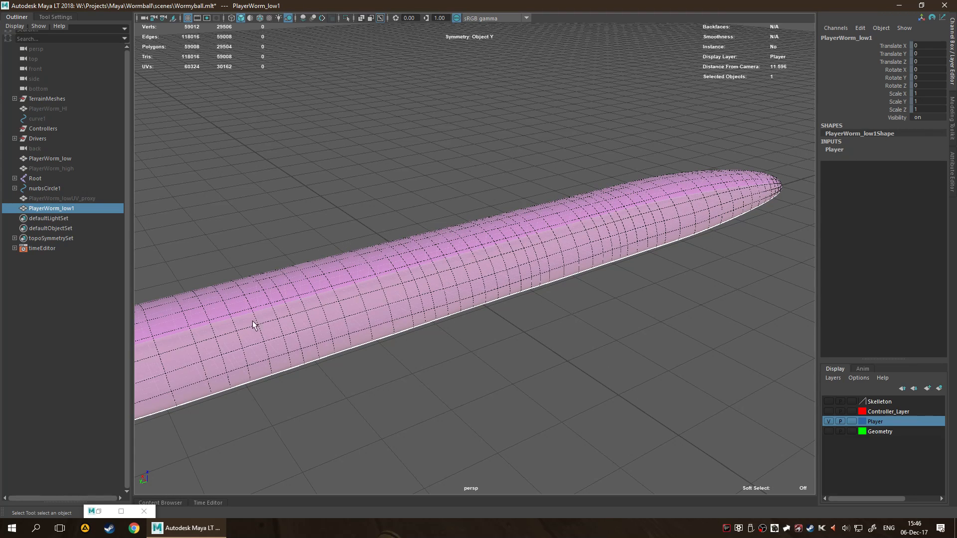
Make the Skeleton display layer visible and view the joints along the worm's body.
{"action": "left_click", "coordinate": [832, 401]}
{"action": "left_click_drag", "start_coordinate": [569, 352], "coordinate": [675, 359], "text": "alt"}
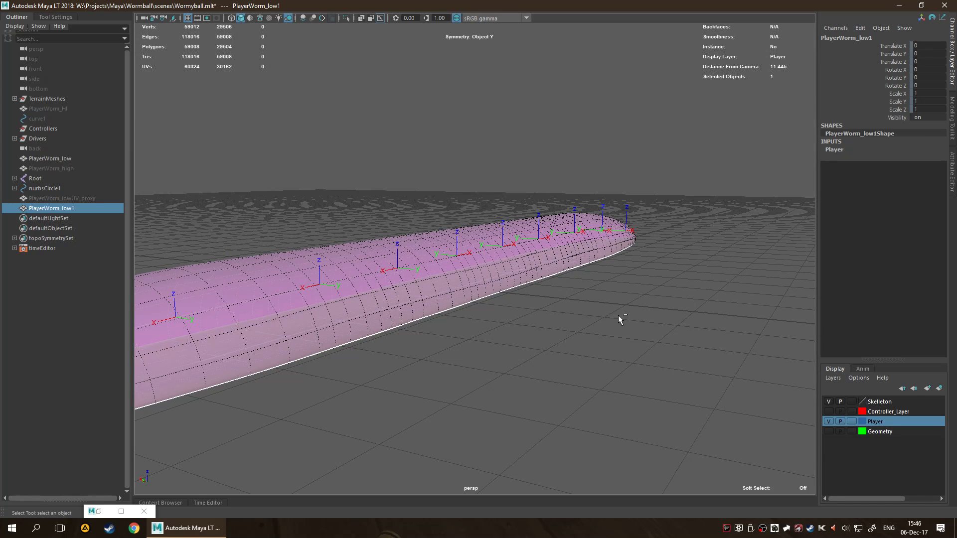
Undo the duplication of PlayerWorm_low, then hide the Skeleton display layer and clear the selection.
{"action": "key", "text": "ctrl+z"}
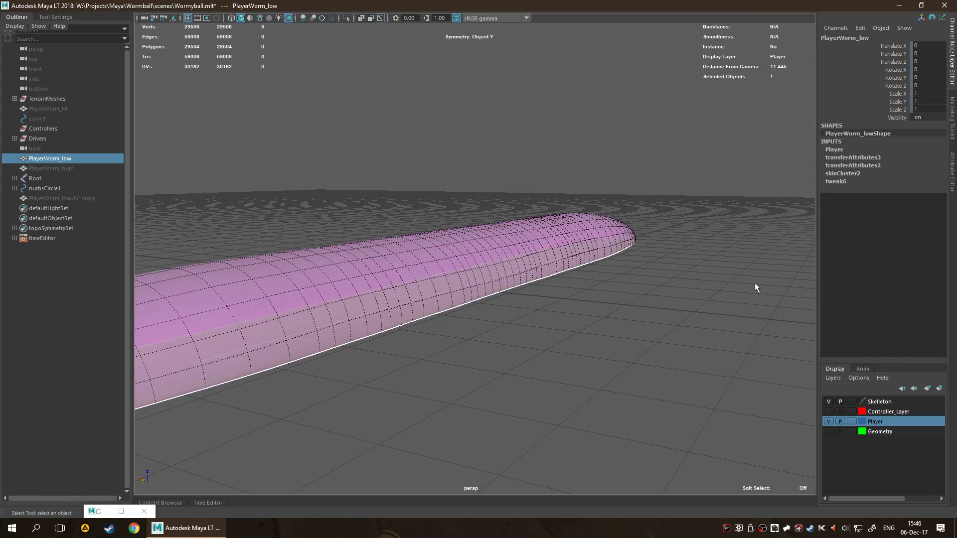
{"action": "left_click", "coordinate": [830, 404]}
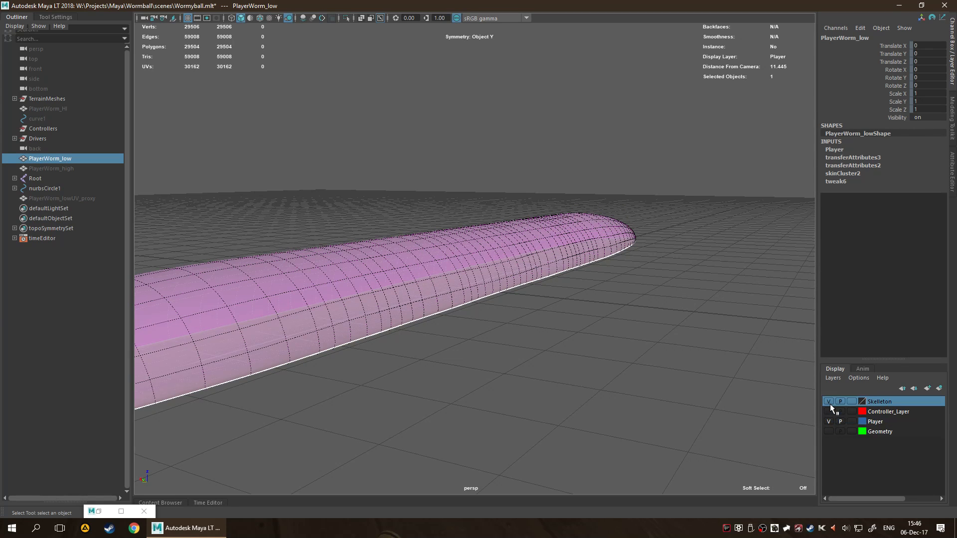
{"action": "left_click", "coordinate": [828, 401]}
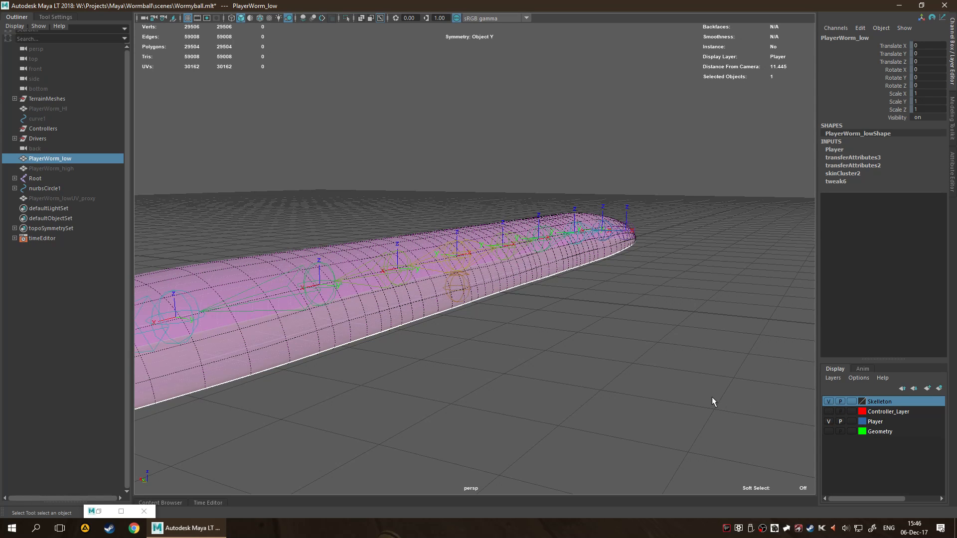
{"action": "left_click", "coordinate": [829, 402]}
{"action": "left_click", "coordinate": [588, 391]}
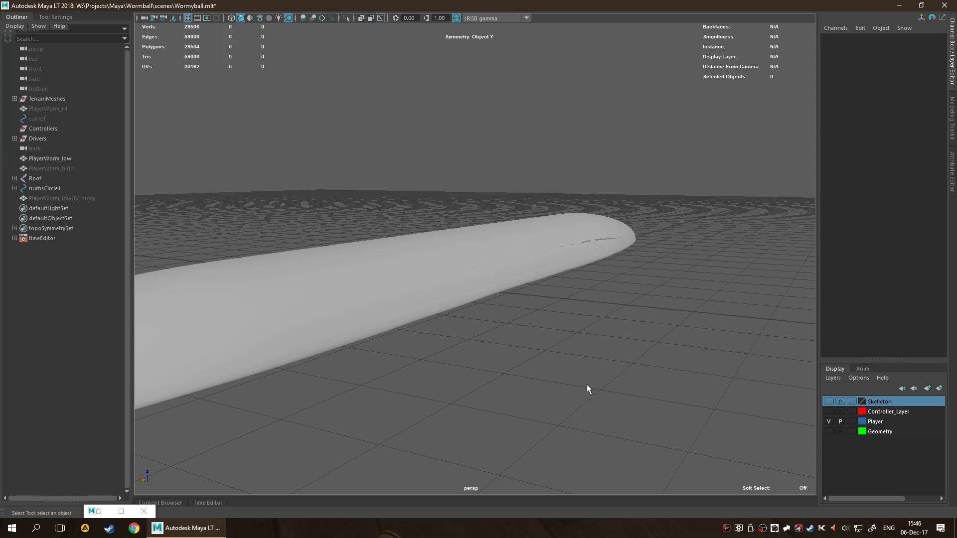
Select the Root joint hierarchy and hide it.
{"action": "left_click_drag", "start_coordinate": [582, 428], "coordinate": [514, 425], "text": "alt"}
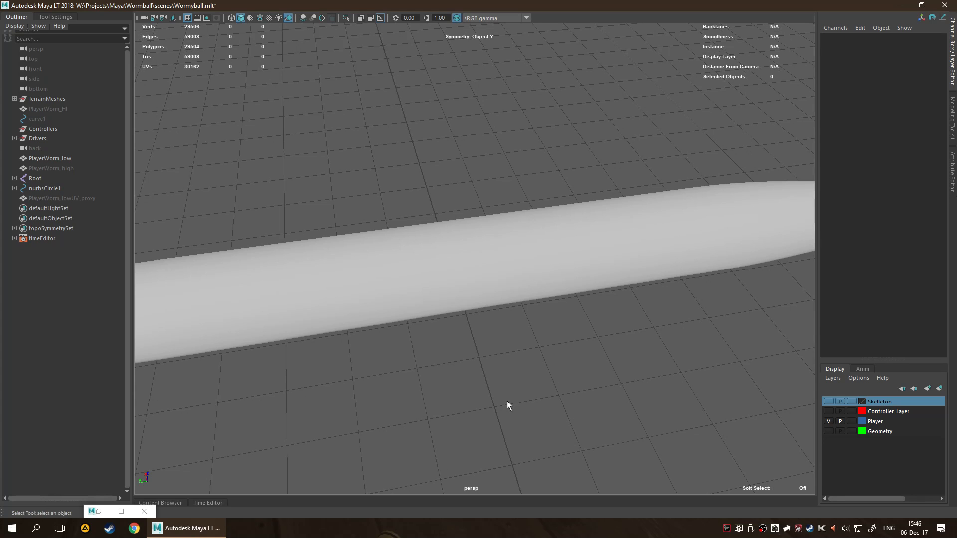
{"action": "left_click_drag", "start_coordinate": [663, 453], "coordinate": [553, 331], "text": "alt"}
{"action": "left_click", "coordinate": [526, 304]}
{"action": "scroll", "coordinate": [557, 312], "scroll_direction": "down", "scroll_amount": 5}
{"action": "left_click", "coordinate": [557, 312]}
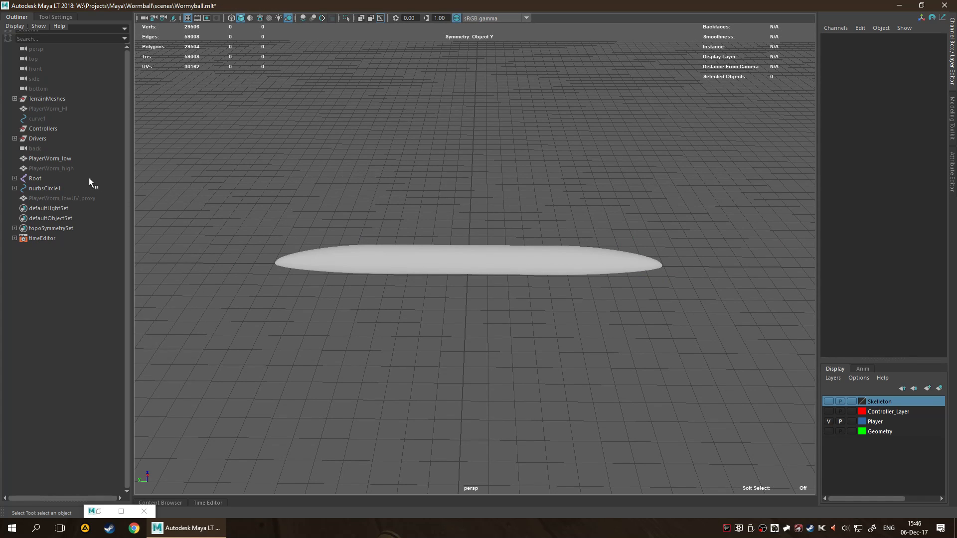
{"action": "left_click", "coordinate": [63, 178]}
{"action": "key", "text": "ctrl+h"}
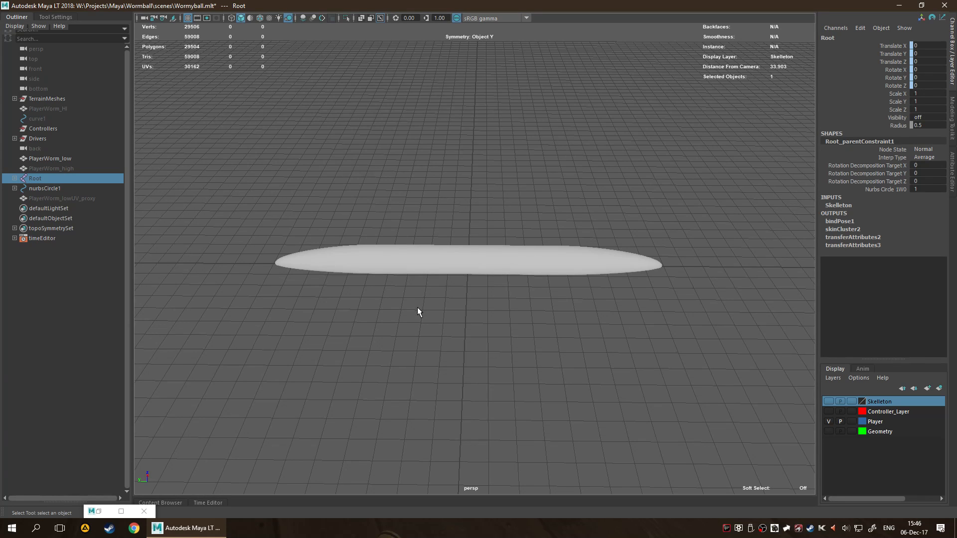
Unhide PlayerWorm_high and move it about -12.7 units along X, away from the low-poly worm.
{"action": "left_click", "coordinate": [71, 168]}
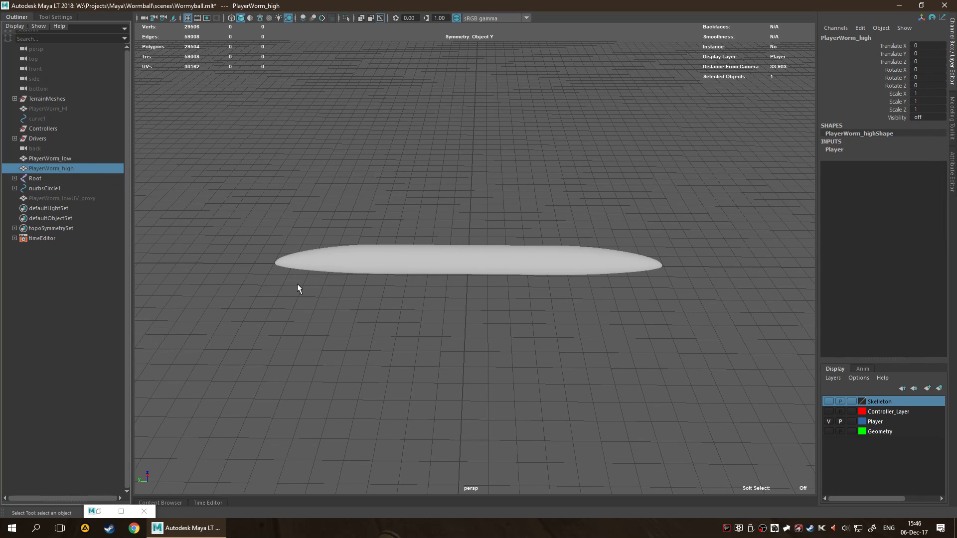
{"action": "key", "text": "shift+h"}
{"action": "key", "text": "w"}
{"action": "left_click_drag", "start_coordinate": [774, 281], "coordinate": [515, 207], "text": "alt"}
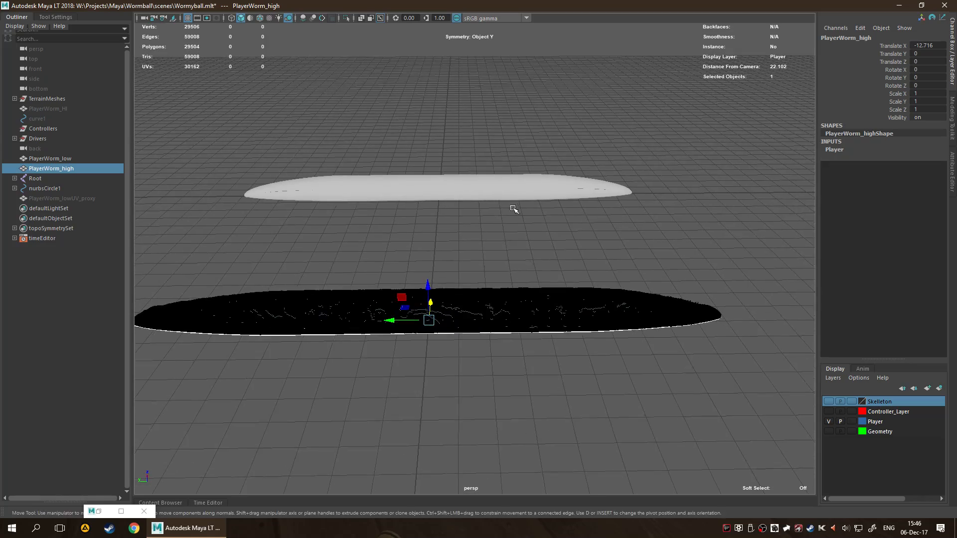
{"action": "left_click", "coordinate": [490, 346]}
{"action": "left_click", "coordinate": [474, 326]}
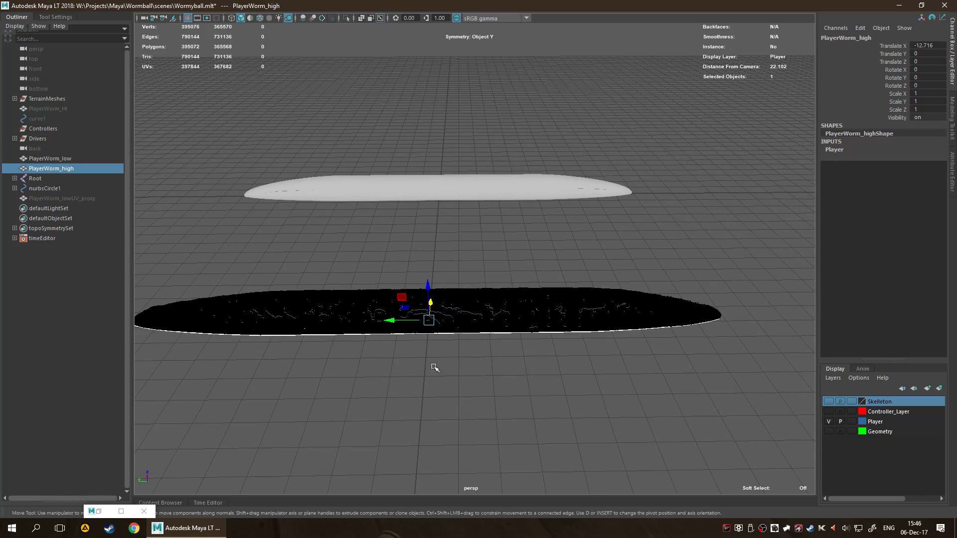
Collapse the Outliner and examine the sculpted surface detail and coloured stripes of PlayerWorm_high up close.
{"action": "scroll", "coordinate": [435, 366], "scroll_direction": "up", "scroll_amount": 3}
{"action": "left_click_drag", "start_coordinate": [340, 190], "coordinate": [550, 296], "text": "alt"}
{"action": "left_click", "coordinate": [715, 459]}
{"action": "left_click_drag", "start_coordinate": [715, 460], "coordinate": [579, 338], "text": "alt"}
{"action": "scroll", "coordinate": [579, 338], "scroll_direction": "up", "scroll_amount": 3}
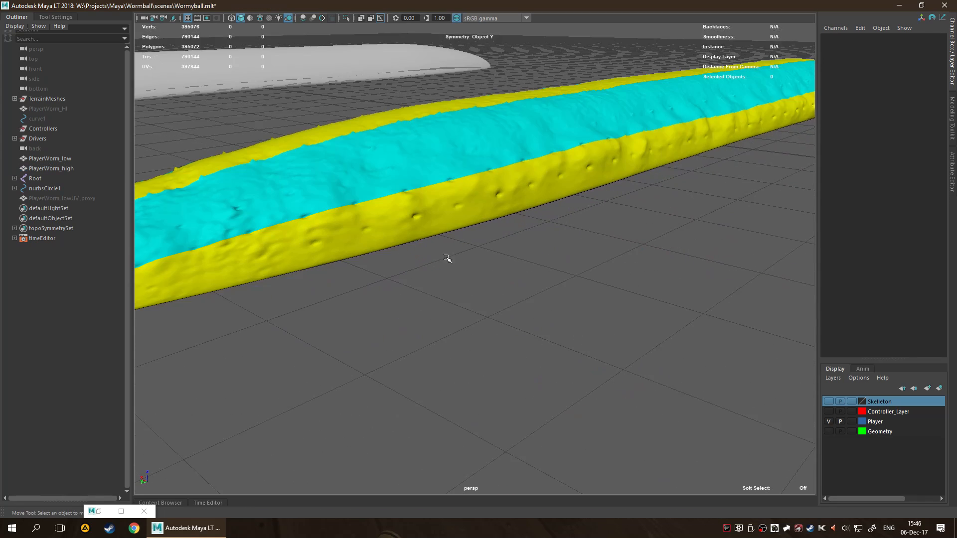
{"action": "left_click", "coordinate": [20, 18]}
{"action": "left_click_drag", "start_coordinate": [387, 159], "coordinate": [397, 159], "text": "alt"}
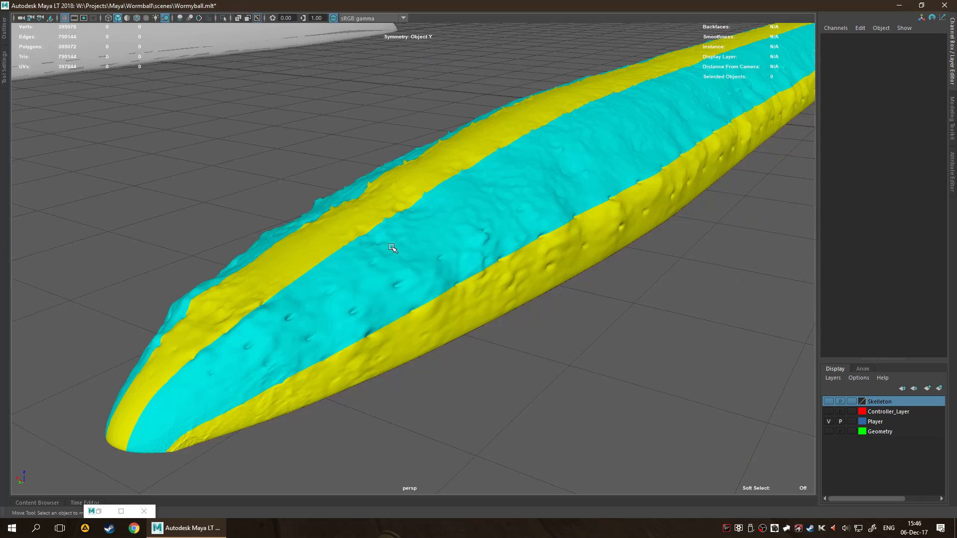
{"action": "scroll", "coordinate": [391, 248], "scroll_direction": "up", "scroll_amount": 5}
{"action": "scroll", "coordinate": [488, 218], "scroll_direction": "down", "scroll_amount": 8}
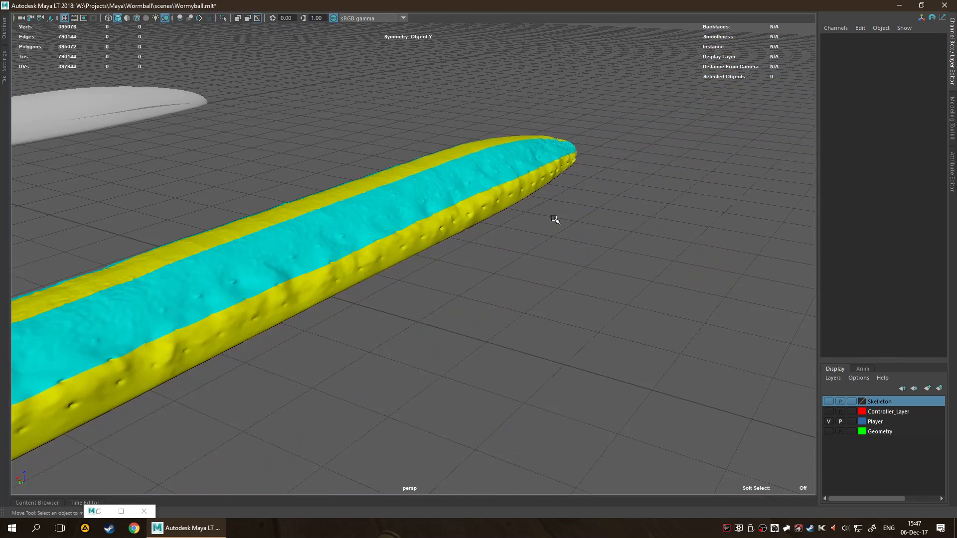
{"action": "left_click_drag", "start_coordinate": [443, 247], "coordinate": [568, 263], "text": "alt"}
Select PlayerWorm_high and check its UV shells in the UV Editor, then minimize the editor.
{"action": "left_click", "coordinate": [448, 269]}
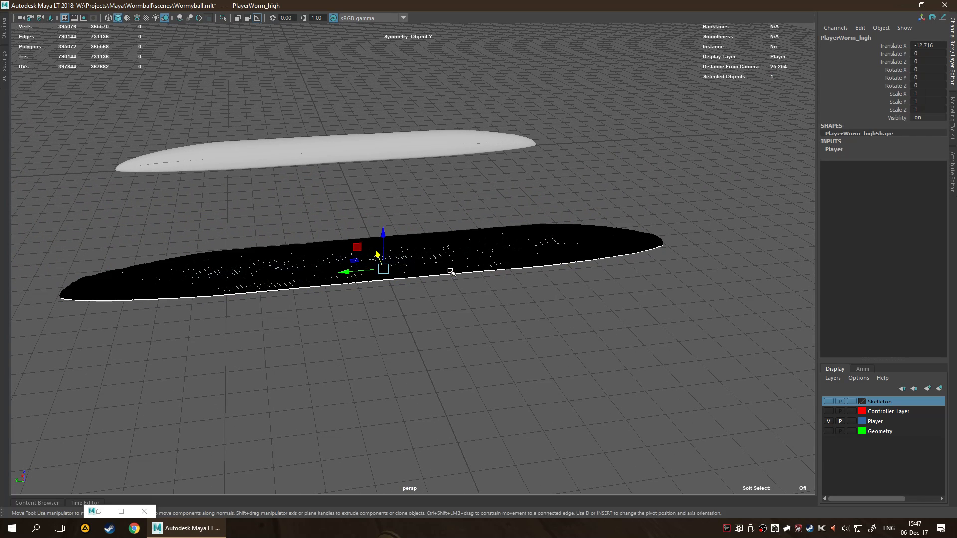
{"action": "left_click", "coordinate": [509, 345]}
{"action": "left_click", "coordinate": [393, 273]}
{"action": "mouse_move", "coordinate": [494, 324]}
{"action": "left_mouse_down", "text": "alt"}
{"action": "mouse_move", "coordinate": [491, 284]}
{"action": "mouse_move", "coordinate": [507, 334]}
{"action": "left_mouse_up", "text": "alt"}
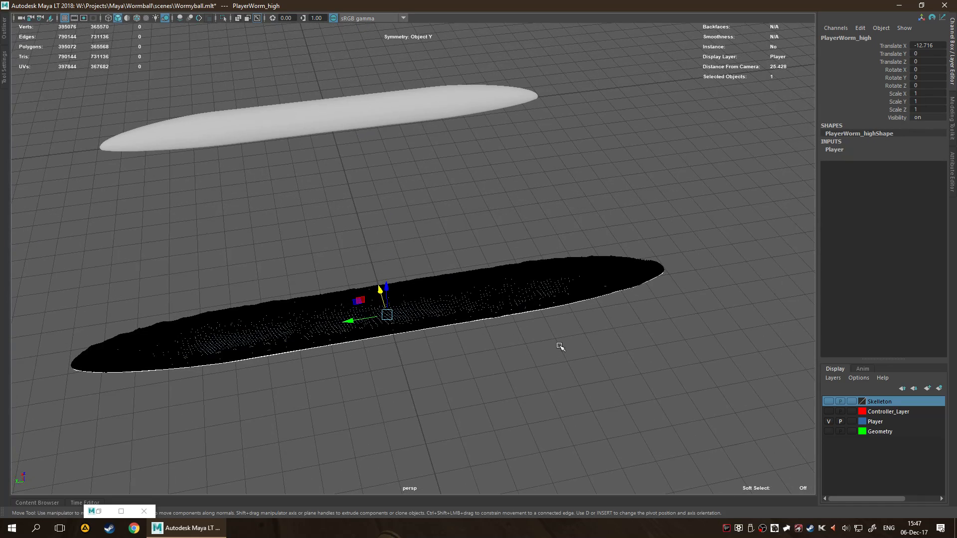
{"action": "left_click", "coordinate": [115, 512]}
{"action": "left_click", "coordinate": [362, 408]}
{"action": "left_click", "coordinate": [100, 511]}
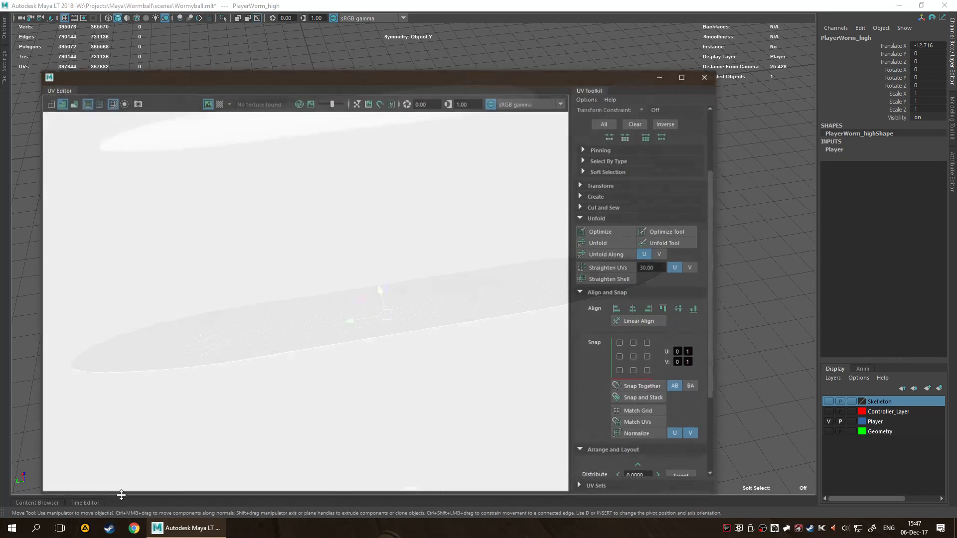
{"action": "scroll", "coordinate": [432, 383], "scroll_direction": "up", "scroll_amount": 3}
{"action": "scroll", "coordinate": [447, 378], "scroll_direction": "down", "scroll_amount": 3}
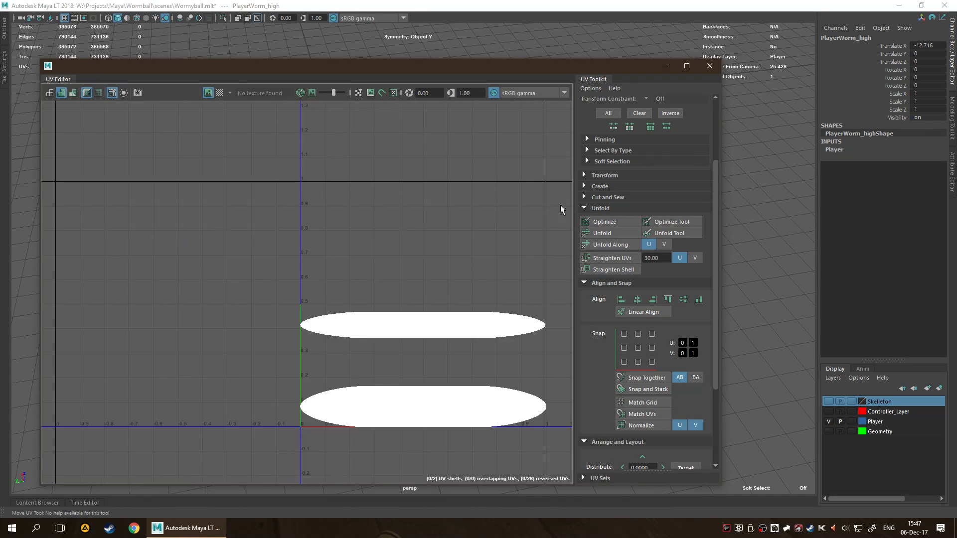
{"action": "left_click", "coordinate": [669, 66]}
Deselect PlayerWorm_high and examine its yellow and cyan material areas from several angles beside the low-poly worm.
{"action": "left_click", "coordinate": [696, 366]}
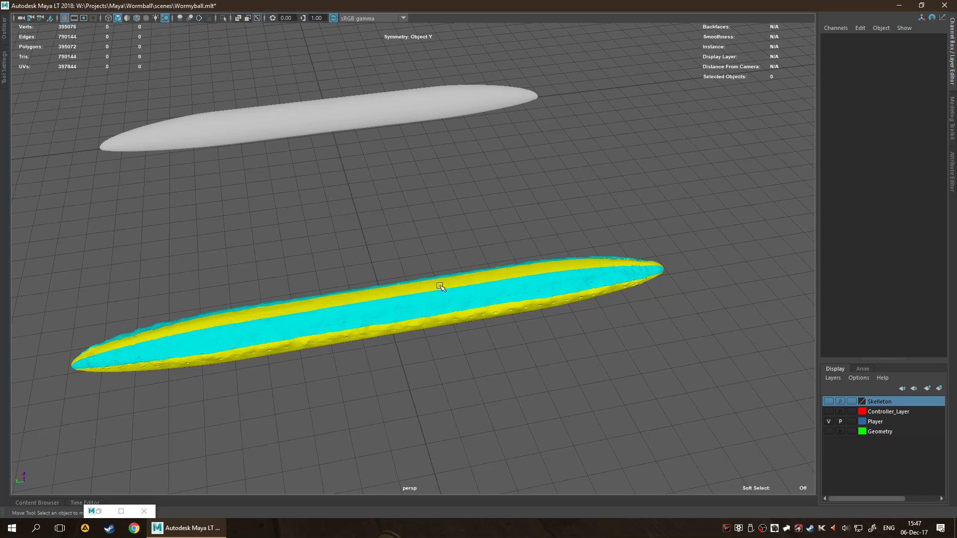
{"action": "left_click_drag", "start_coordinate": [513, 331], "coordinate": [498, 327], "text": "alt"}
{"action": "scroll", "coordinate": [501, 329], "scroll_direction": "down", "scroll_amount": 2}
{"action": "scroll", "coordinate": [406, 316], "scroll_direction": "up", "scroll_amount": 4}
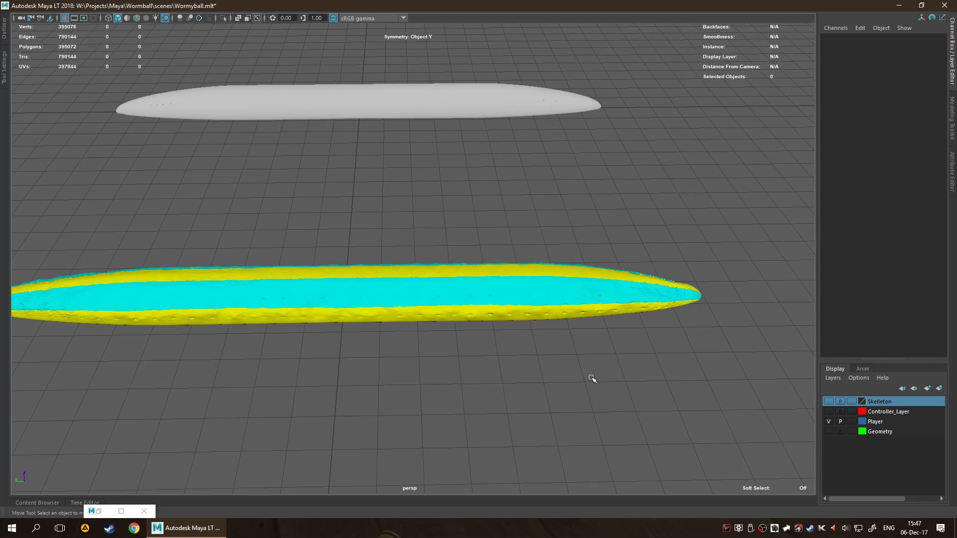
{"action": "middle_click_drag", "start_coordinate": [453, 299], "coordinate": [519, 287], "text": "alt"}
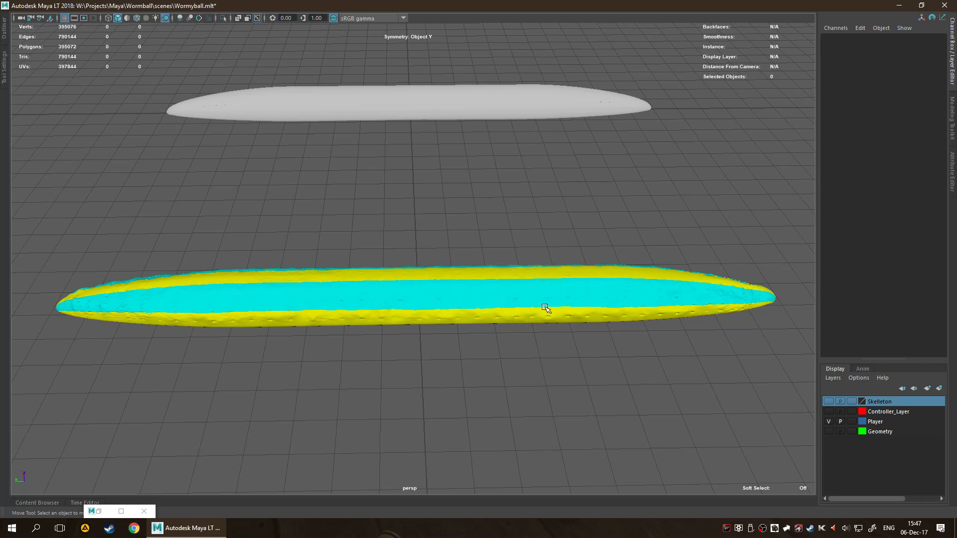
{"action": "left_click_drag", "start_coordinate": [518, 363], "coordinate": [261, 271], "text": "alt"}
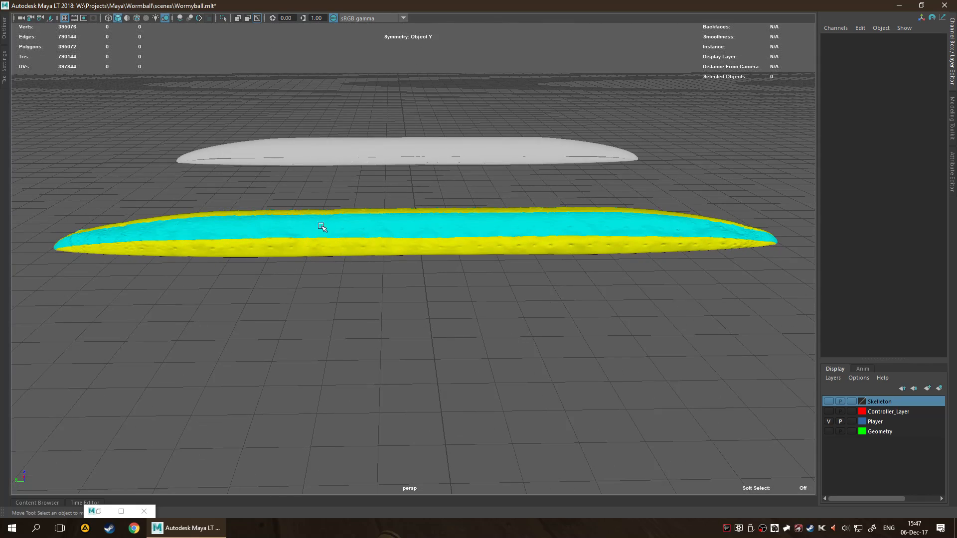
{"action": "left_click_drag", "start_coordinate": [425, 310], "coordinate": [514, 319], "text": "alt"}
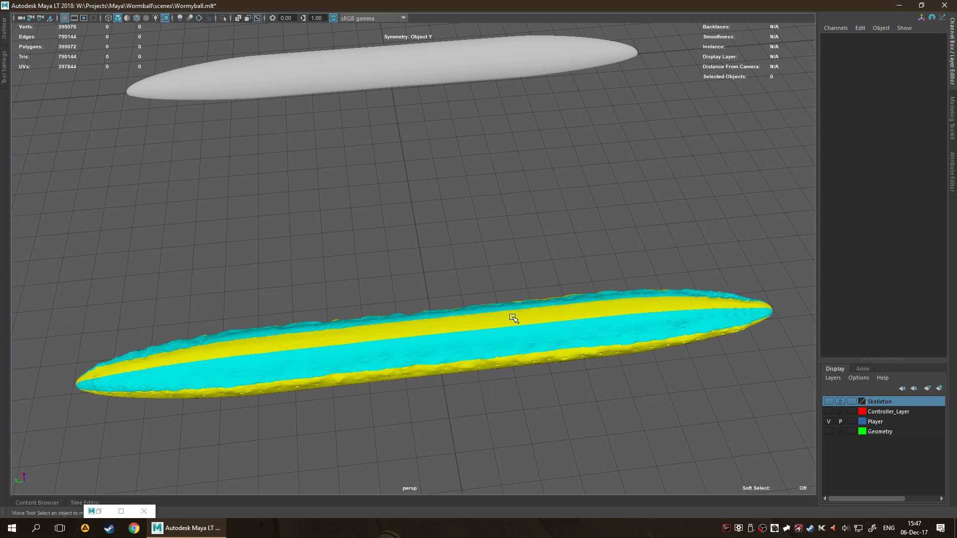
{"action": "middle_click_drag", "start_coordinate": [573, 335], "coordinate": [551, 278], "text": "alt"}
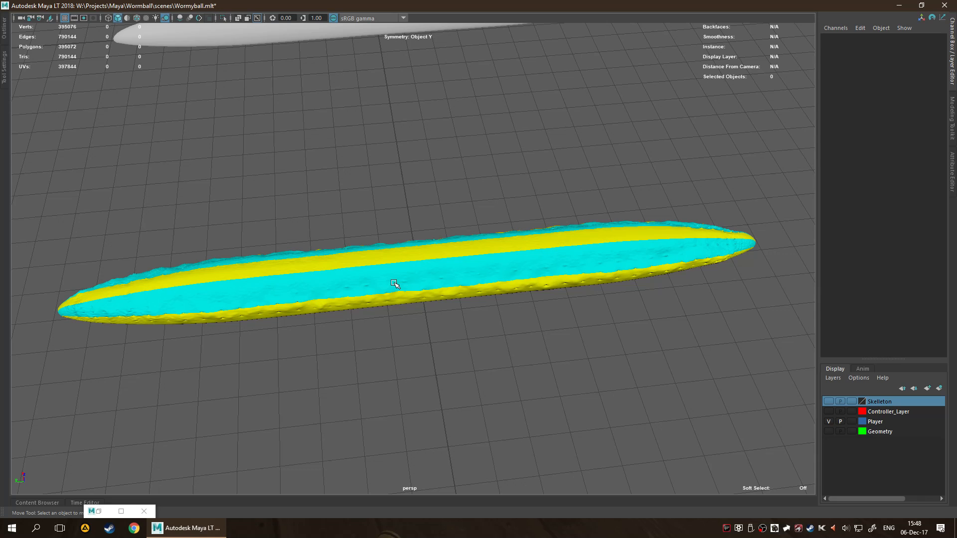
Inspect the Body and Stripes Phong materials of PlayerWorm_high in the Attribute Editor, then collapse the editor.
{"action": "left_click", "coordinate": [544, 256]}
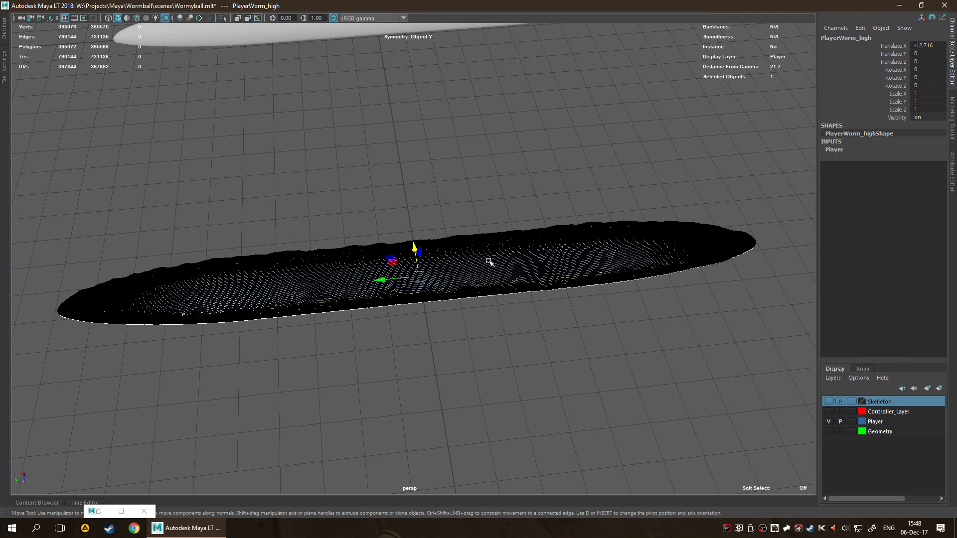
{"action": "key", "text": "ctrl+a"}
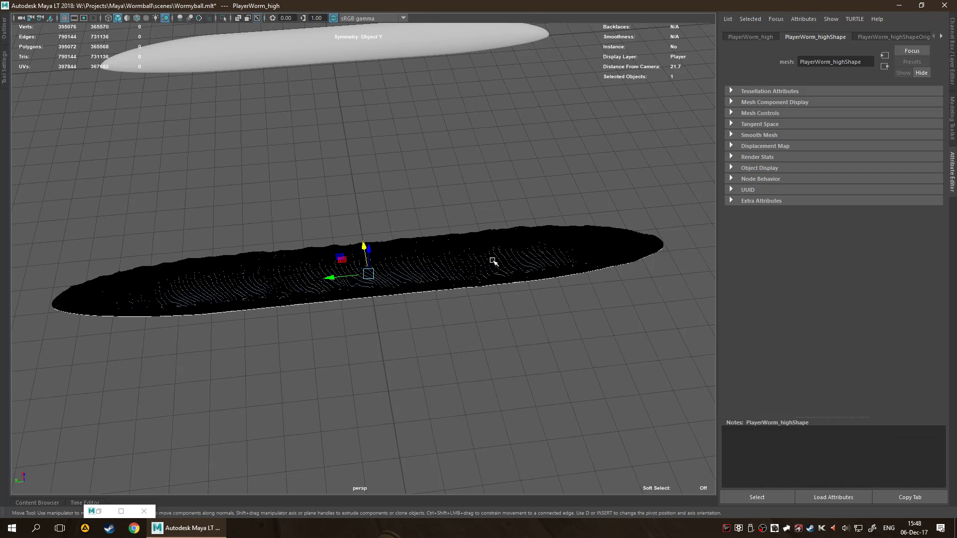
{"action": "left_click", "coordinate": [906, 35]}
{"action": "scroll", "coordinate": [884, 37], "scroll_direction": "up", "scroll_amount": 3}
{"action": "scroll", "coordinate": [884, 37], "scroll_direction": "down", "scroll_amount": 3}
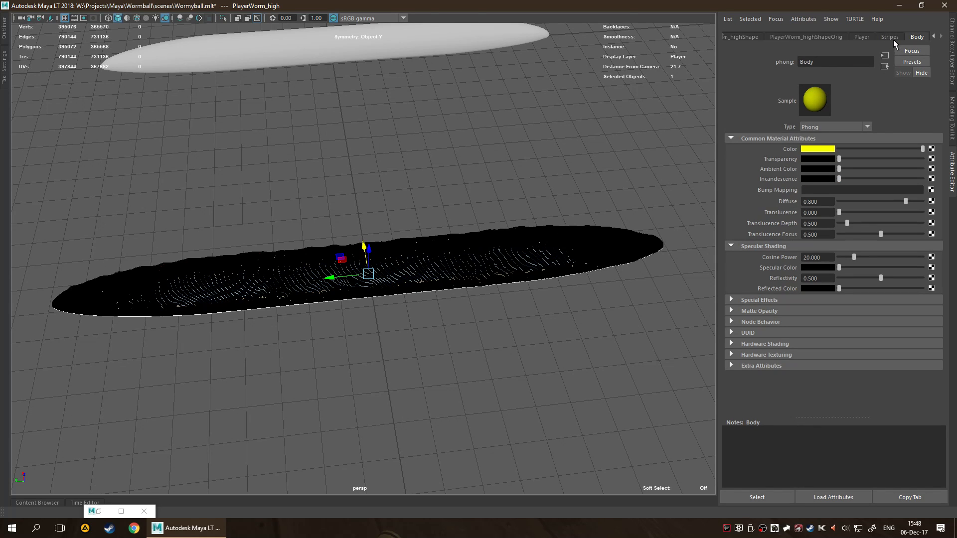
{"action": "scroll", "coordinate": [902, 38], "scroll_direction": "up", "scroll_amount": 2}
{"action": "scroll", "coordinate": [869, 34], "scroll_direction": "down", "scroll_amount": 2}
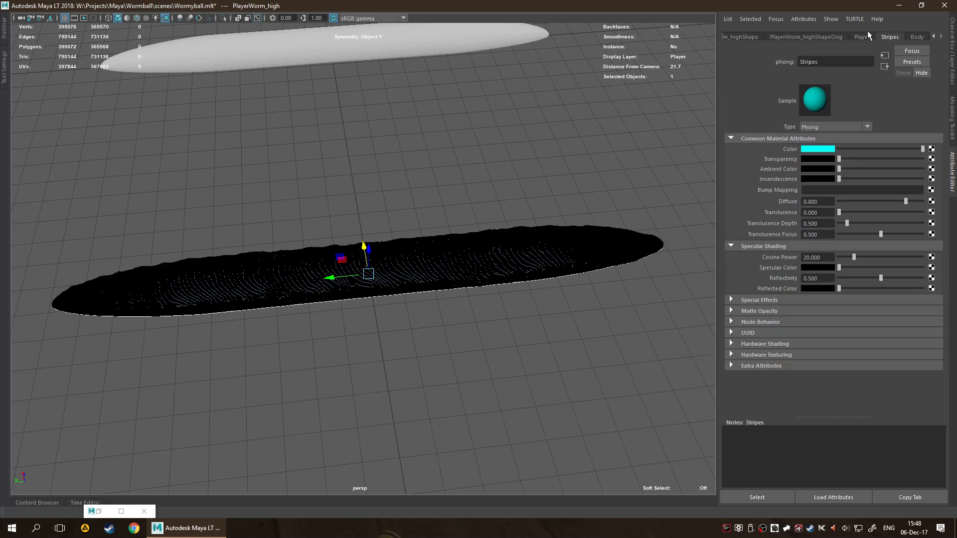
{"action": "scroll", "coordinate": [884, 38], "scroll_direction": "up", "scroll_amount": 1}
{"action": "scroll", "coordinate": [889, 39], "scroll_direction": "down", "scroll_amount": 1}
{"action": "scroll", "coordinate": [889, 39], "scroll_direction": "up", "scroll_amount": 1}
{"action": "scroll", "coordinate": [892, 36], "scroll_direction": "down", "scroll_amount": 1}
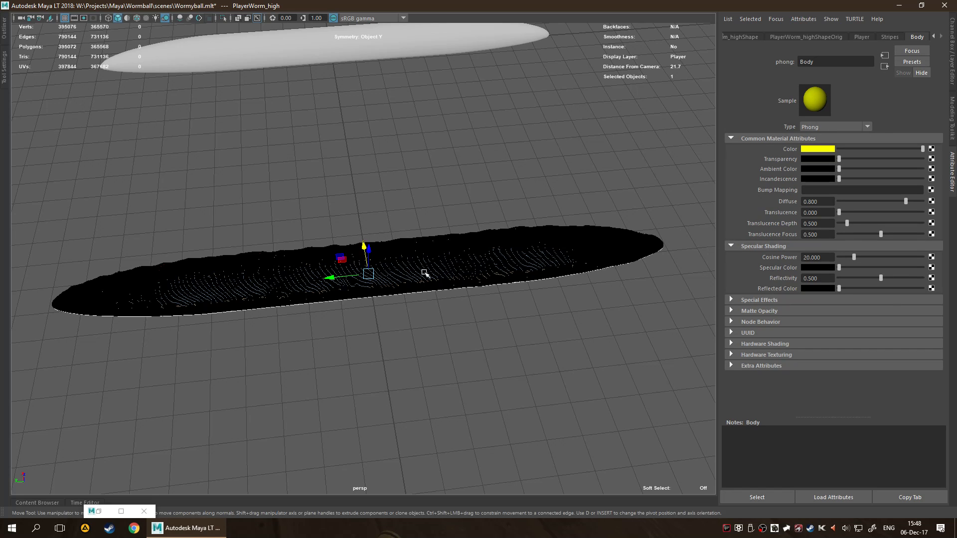
{"action": "left_click", "coordinate": [952, 172]}
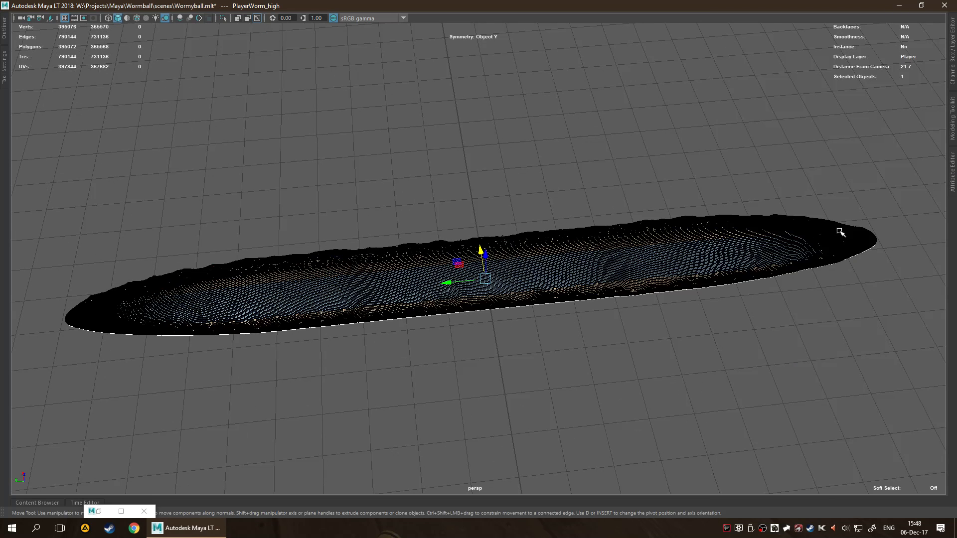
Clear the selection and examine the stripe boundaries along the full length of the high-poly worm.
{"action": "left_click", "coordinate": [560, 348]}
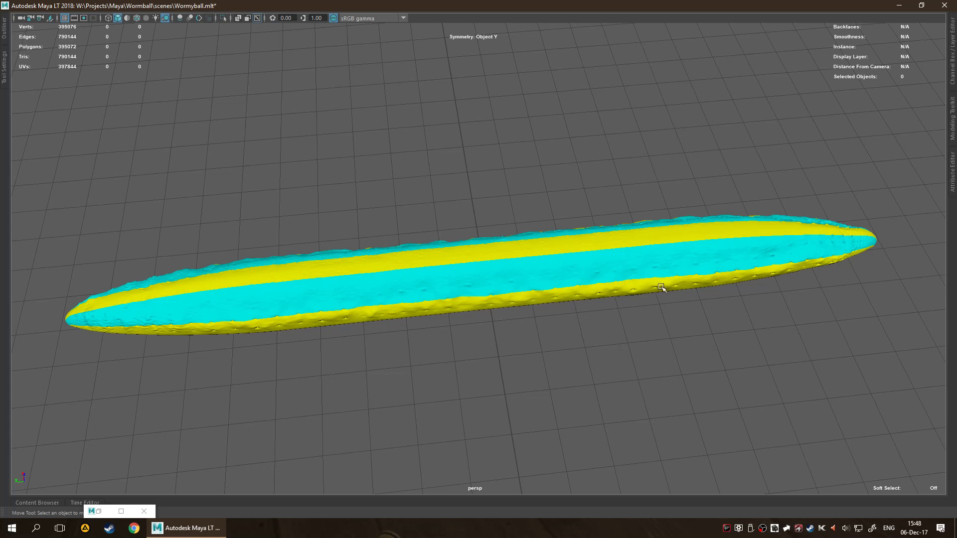
{"action": "left_click_drag", "start_coordinate": [530, 346], "coordinate": [472, 288], "text": "alt"}
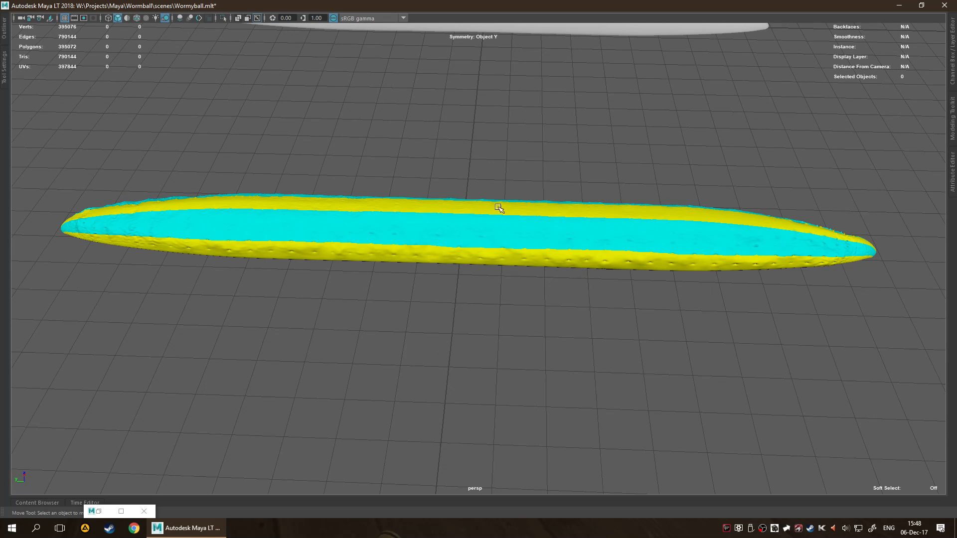
{"action": "scroll", "coordinate": [522, 277], "scroll_direction": "up", "scroll_amount": 3}
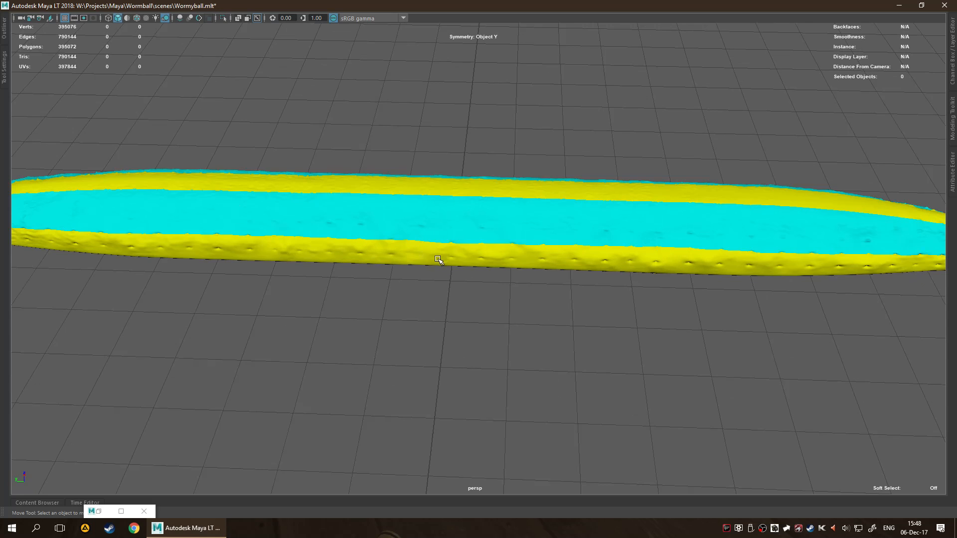
{"action": "scroll", "coordinate": [436, 260], "scroll_direction": "down", "scroll_amount": 3}
{"action": "scroll", "coordinate": [516, 239], "scroll_direction": "down", "scroll_amount": 1}
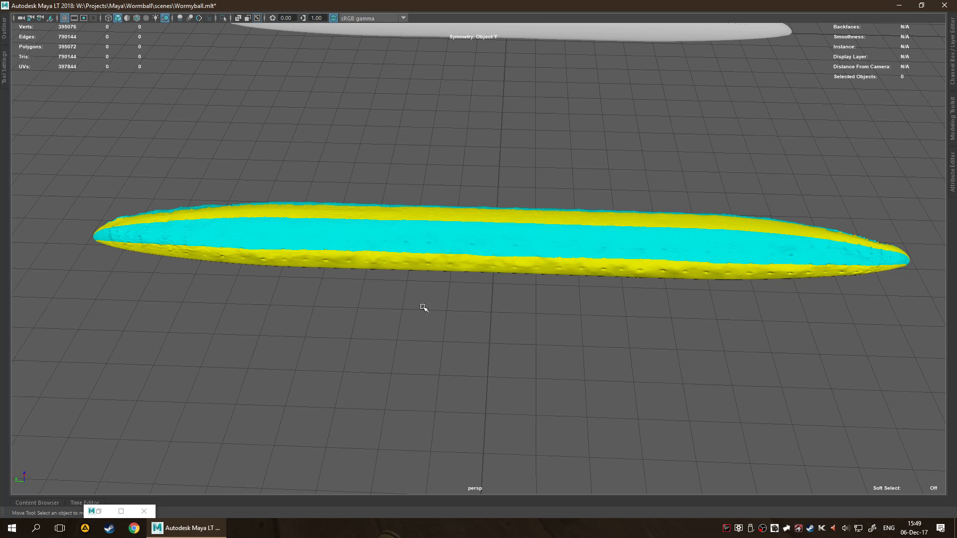
{"action": "scroll", "coordinate": [486, 278], "scroll_direction": "down", "scroll_amount": 2}
{"action": "scroll", "coordinate": [488, 258], "scroll_direction": "up", "scroll_amount": 2}
{"action": "scroll", "coordinate": [488, 258], "scroll_direction": "down", "scroll_amount": 2}
{"action": "scroll", "coordinate": [488, 252], "scroll_direction": "up", "scroll_amount": 2}
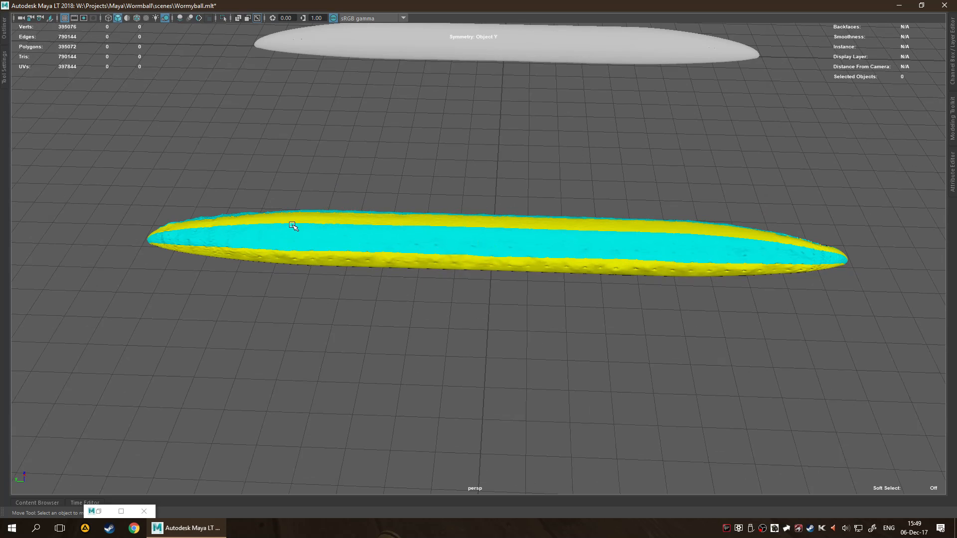
Set PlayerWorm_high's Translate X to 0 so it overlaps the low-poly worm, and clear the selection.
{"action": "left_click", "coordinate": [520, 254]}
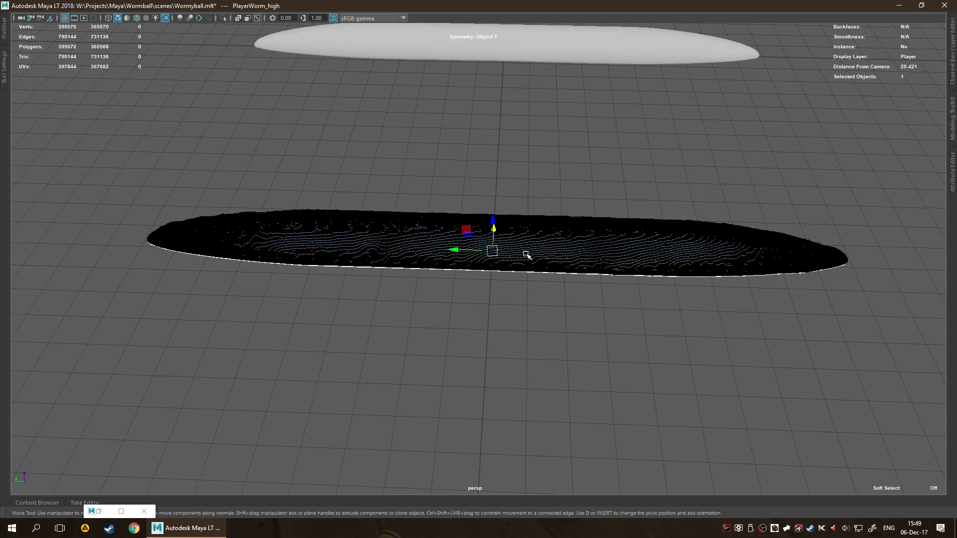
{"action": "scroll", "coordinate": [573, 224], "scroll_direction": "down", "scroll_amount": 2}
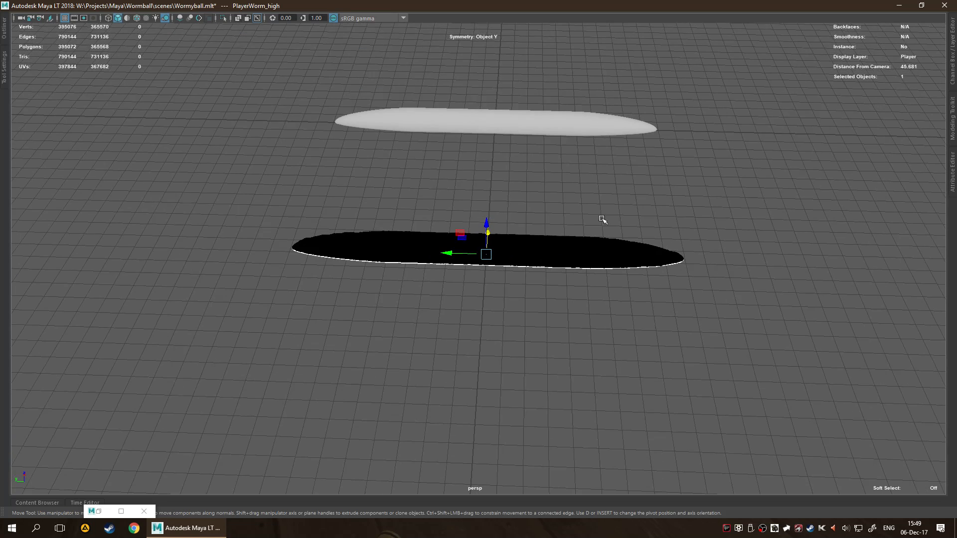
{"action": "left_click", "coordinate": [953, 48]}
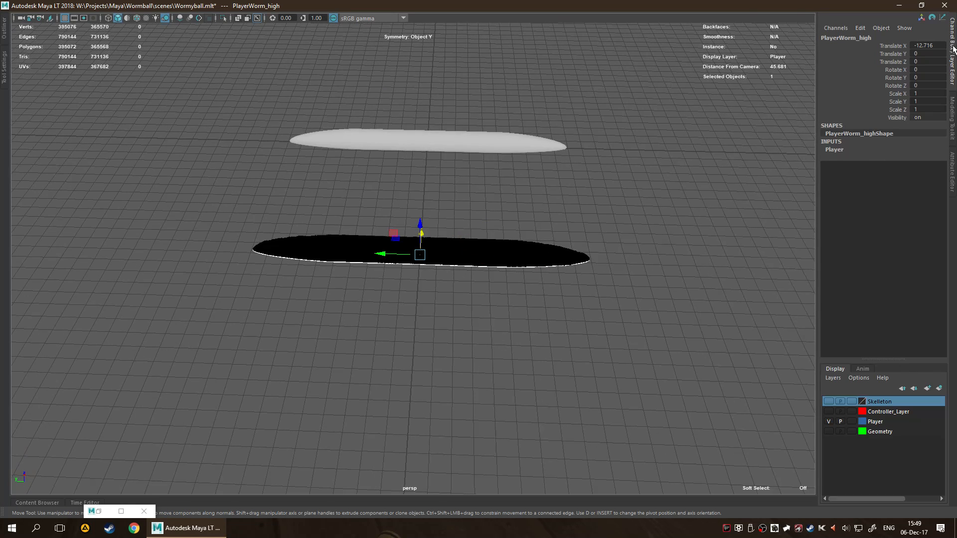
{"action": "left_click", "coordinate": [927, 45]}
{"action": "type", "text": "0"}
{"action": "key", "text": "Return"}
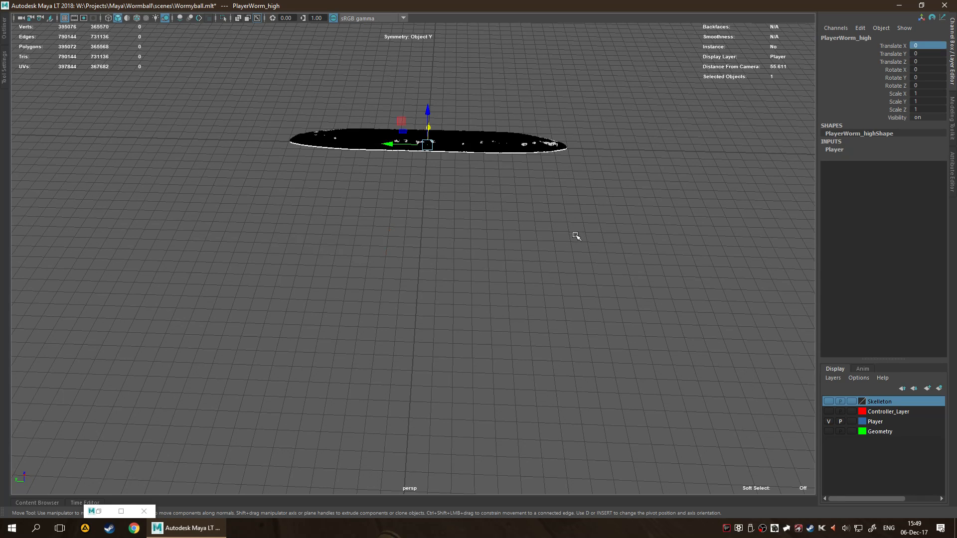
{"action": "left_click", "coordinate": [574, 231]}
{"action": "right_click_drag", "start_coordinate": [543, 188], "coordinate": [559, 323], "text": "alt"}
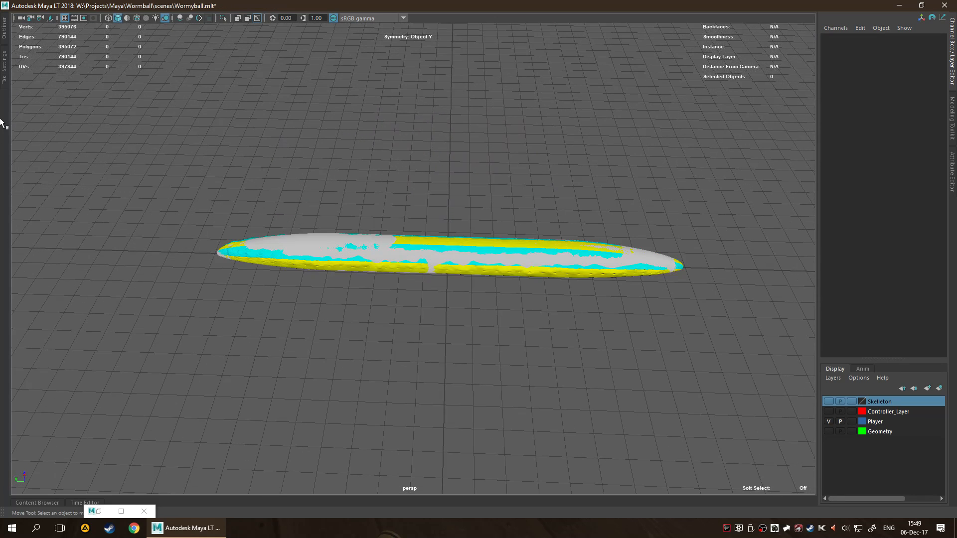
Select PlayerWorm_high in the Outliner, hide it, and view the remaining low-poly worm from below.
{"action": "left_click", "coordinate": [4, 29]}
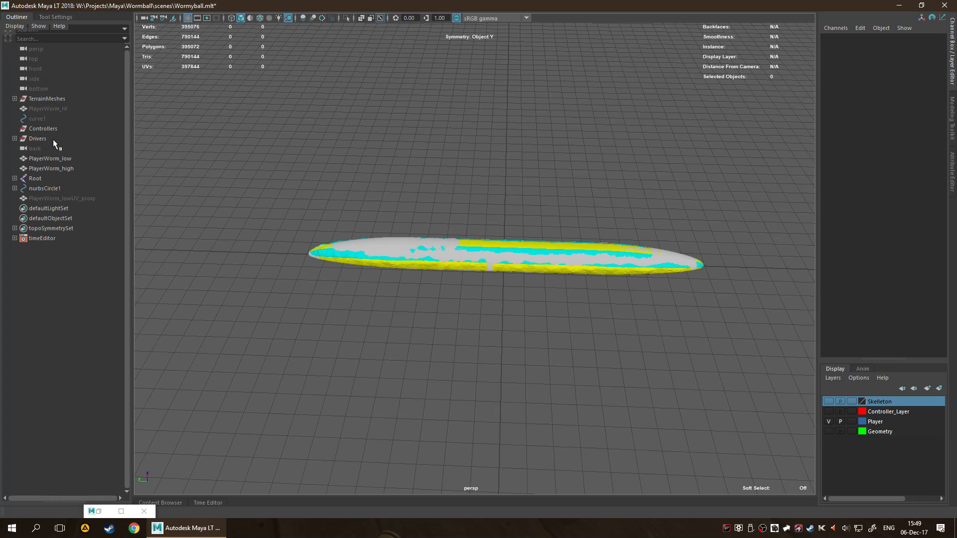
{"action": "left_click", "coordinate": [74, 170]}
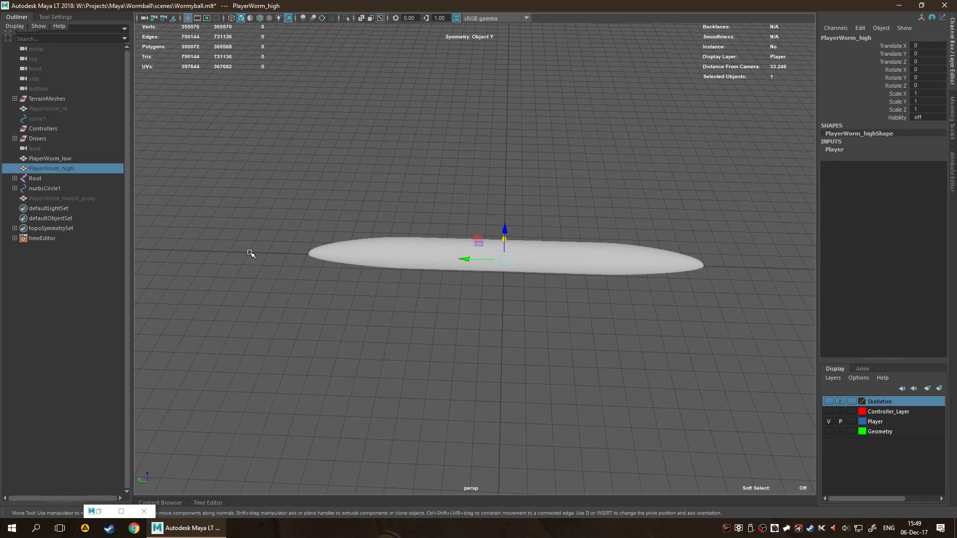
{"action": "left_click_drag", "start_coordinate": [299, 261], "coordinate": [332, 169], "text": "alt"}
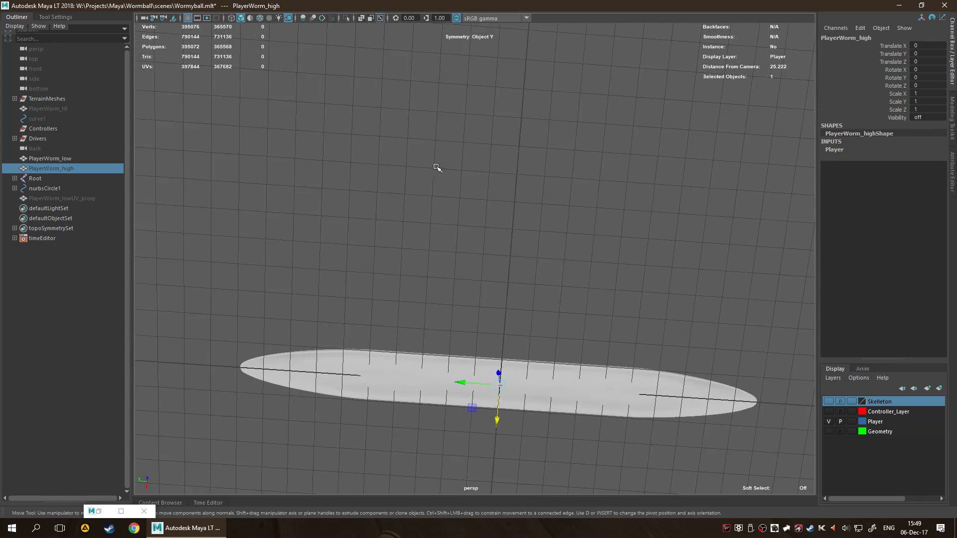
{"action": "middle_click_drag", "start_coordinate": [437, 173], "coordinate": [460, 106], "text": "alt"}
{"action": "scroll", "coordinate": [487, 249], "scroll_direction": "up", "scroll_amount": 6}
{"action": "scroll", "coordinate": [521, 226], "scroll_direction": "down", "scroll_amount": 6}
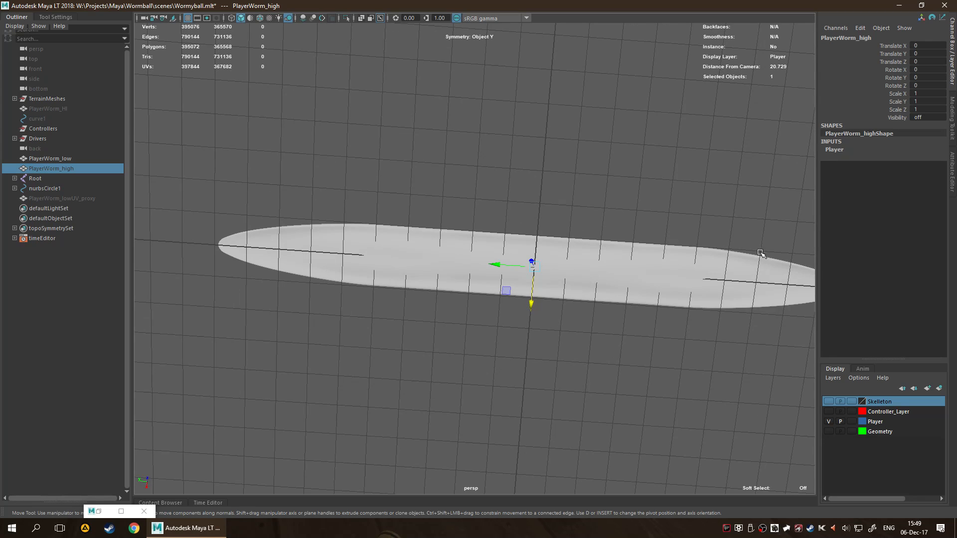
Select PlayerWorm_low and examine its mesh topology close up along the underside and the side.
{"action": "left_click", "coordinate": [57, 161]}
{"action": "scroll", "coordinate": [573, 219], "scroll_direction": "up", "scroll_amount": 5}
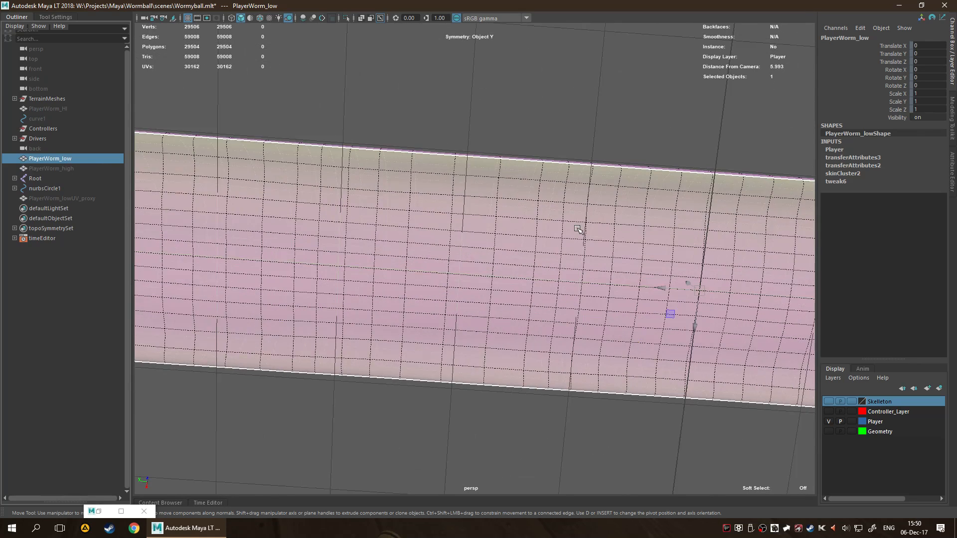
{"action": "scroll", "coordinate": [573, 209], "scroll_direction": "up", "scroll_amount": 6}
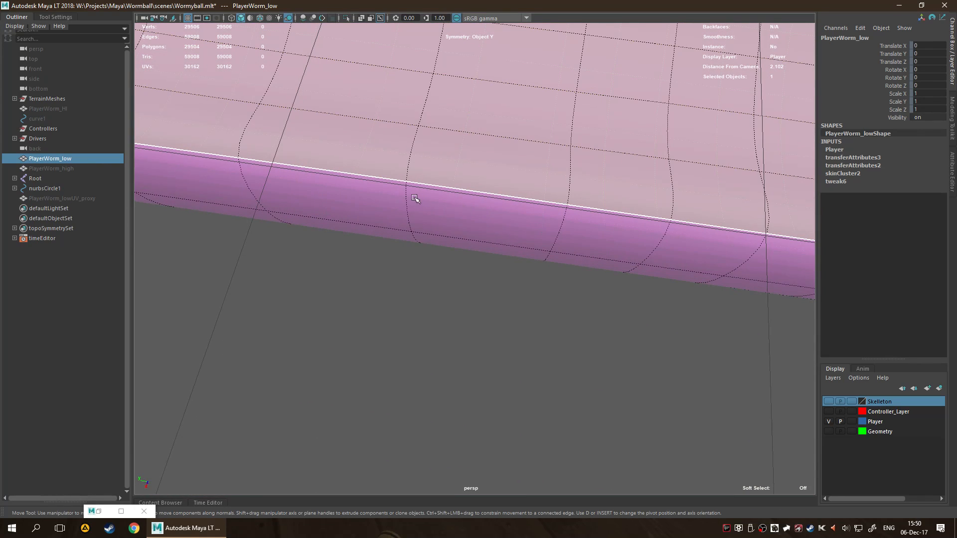
{"action": "scroll", "coordinate": [459, 176], "scroll_direction": "down", "scroll_amount": 3}
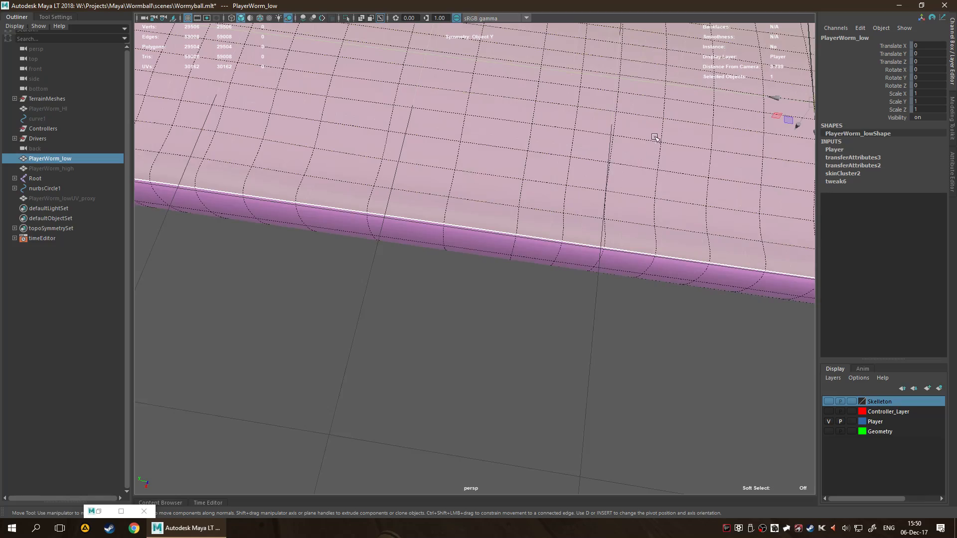
{"action": "middle_click_drag", "start_coordinate": [653, 140], "coordinate": [561, 294], "text": "alt"}
{"action": "left_click_drag", "start_coordinate": [590, 149], "coordinate": [633, 171], "text": "alt"}
{"action": "left_click_drag", "start_coordinate": [462, 310], "coordinate": [476, 344], "text": "alt"}
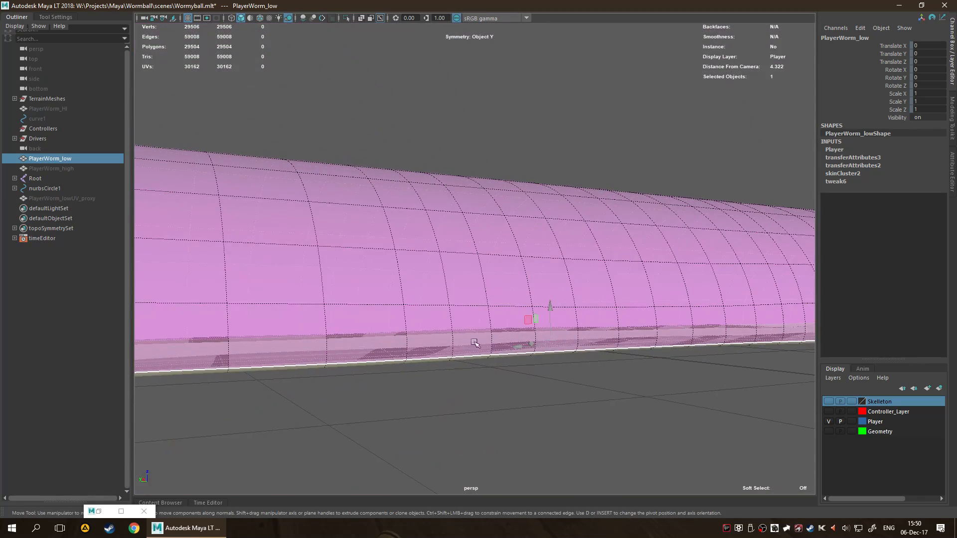
Unhide PlayerWorm_high over the low-poly worm.
{"action": "left_click", "coordinate": [76, 168]}
{"action": "key", "text": "shift+h"}
{"action": "left_click_drag", "start_coordinate": [586, 411], "coordinate": [687, 417], "text": "alt"}
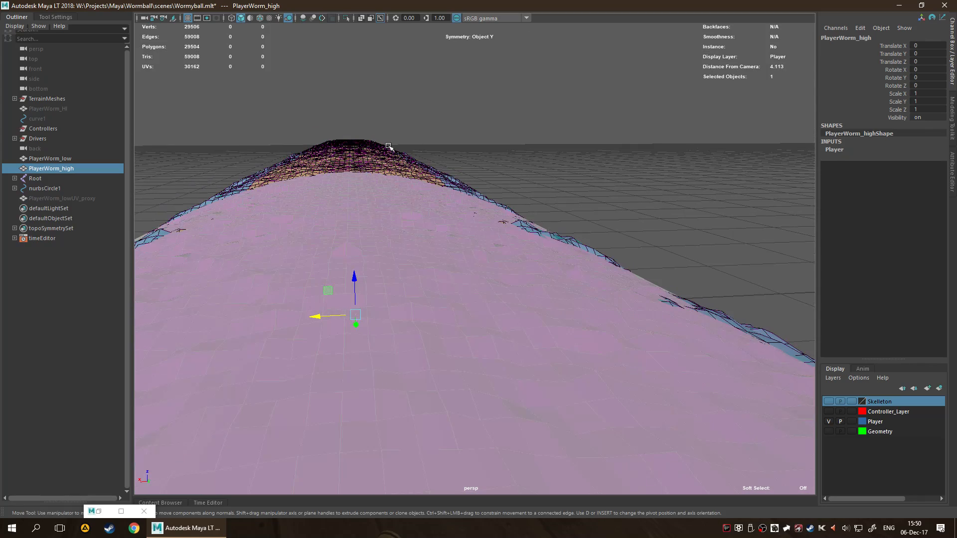
Examine close up where the high-poly ridges and the low-poly surface overlap along the side and at the worm's end.
{"action": "left_click_drag", "start_coordinate": [656, 217], "coordinate": [637, 226], "text": "alt"}
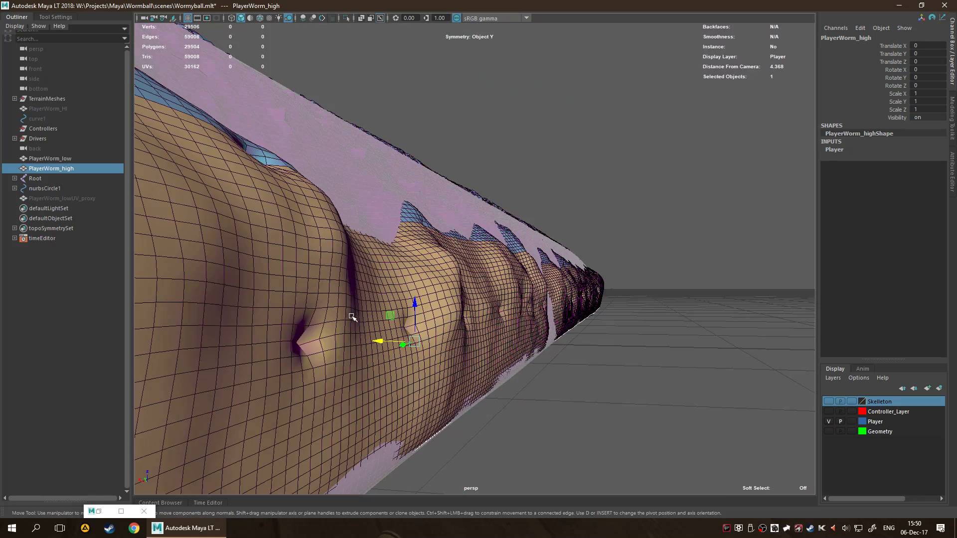
{"action": "left_click_drag", "start_coordinate": [648, 344], "coordinate": [691, 335], "text": "alt"}
{"action": "right_click_drag", "start_coordinate": [690, 335], "coordinate": [429, 316], "text": "alt"}
{"action": "middle_click_drag", "start_coordinate": [429, 316], "coordinate": [487, 312], "text": "alt"}
{"action": "left_click_drag", "start_coordinate": [487, 312], "coordinate": [509, 329], "text": "alt"}
{"action": "middle_click_drag", "start_coordinate": [517, 306], "coordinate": [481, 242], "text": "alt"}
{"action": "scroll", "coordinate": [481, 242], "scroll_direction": "up", "scroll_amount": 5}
{"action": "middle_click_drag", "start_coordinate": [474, 295], "coordinate": [478, 219], "text": "alt"}
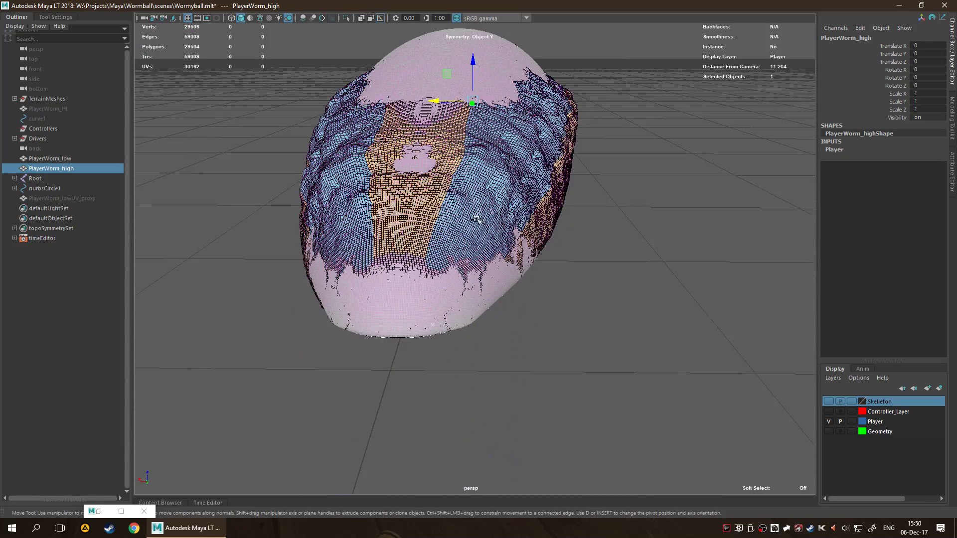
{"action": "left_click_drag", "start_coordinate": [389, 175], "coordinate": [496, 163], "text": "alt"}
{"action": "scroll", "coordinate": [495, 160], "scroll_direction": "up", "scroll_amount": 3}
{"action": "scroll", "coordinate": [497, 165], "scroll_direction": "down", "scroll_amount": 1}
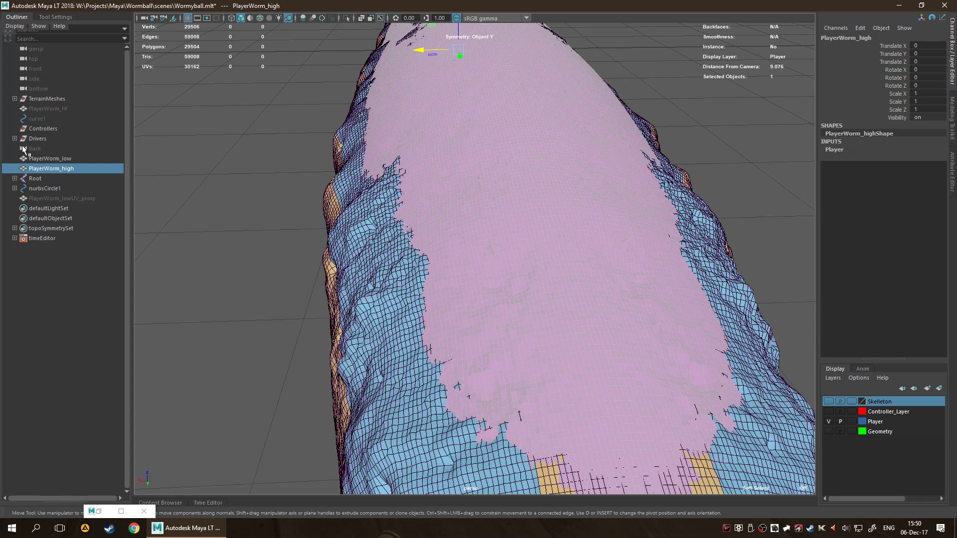
Toggle the display of PlayerWorm_high on and off several times to compare it with the low-poly mesh.
{"action": "key", "text": "ctrl+1"}
{"action": "key", "text": "ctrl+1"}
{"action": "key", "text": "ctrl+1"}
{"action": "key", "text": "ctrl+1"}
{"action": "key", "text": "ctrl+1"}
{"action": "key", "text": "ctrl+1"}
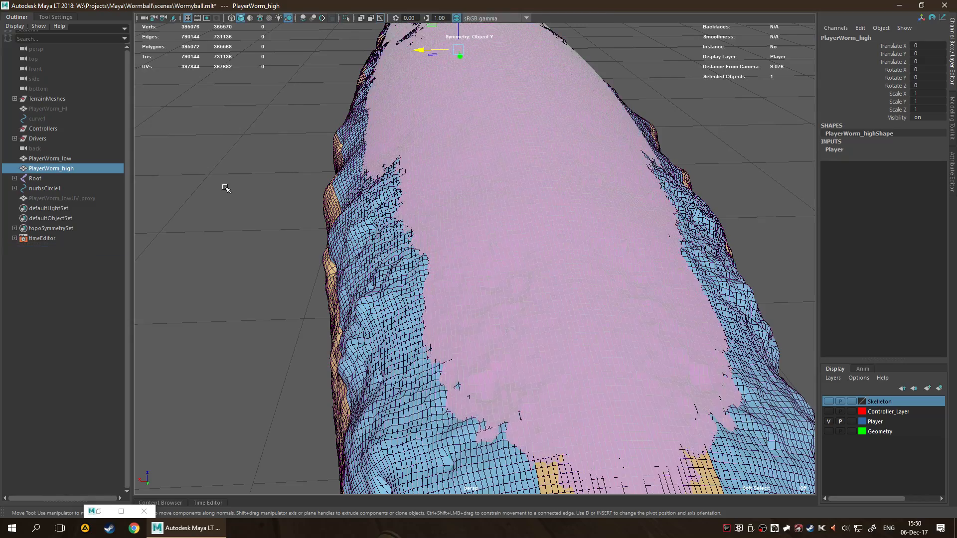
Examine the overlap of both worm meshes along the full length from several angles, ending with the whole worm framed.
{"action": "left_click_drag", "start_coordinate": [227, 187], "coordinate": [368, 181], "text": "alt"}
{"action": "scroll", "coordinate": [368, 182], "scroll_direction": "down", "scroll_amount": 6}
{"action": "middle_click_drag", "start_coordinate": [477, 199], "coordinate": [731, 196], "text": "alt"}
{"action": "scroll", "coordinate": [483, 226], "scroll_direction": "up", "scroll_amount": 4}
{"action": "middle_click_drag", "start_coordinate": [647, 205], "coordinate": [430, 213], "text": "alt"}
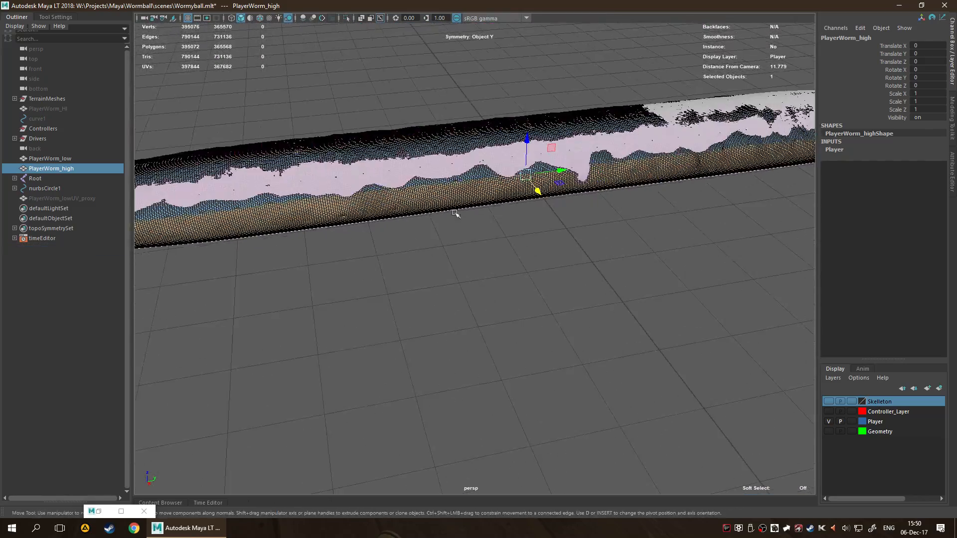
{"action": "middle_click_drag", "start_coordinate": [803, 154], "coordinate": [626, 285], "text": "alt"}
{"action": "mouse_move", "coordinate": [625, 285]}
{"action": "left_mouse_down", "text": "alt"}
{"action": "mouse_move", "coordinate": [551, 364]}
{"action": "mouse_move", "coordinate": [618, 291]}
{"action": "left_mouse_up", "text": "alt"}
{"action": "middle_click_drag", "start_coordinate": [618, 291], "coordinate": [620, 190], "text": "alt"}
{"action": "middle_click_drag", "start_coordinate": [368, 224], "coordinate": [628, 189], "text": "alt"}
{"action": "middle_click_drag", "start_coordinate": [483, 214], "coordinate": [229, 246], "text": "alt"}
{"action": "middle_click_drag", "start_coordinate": [455, 237], "coordinate": [695, 193], "text": "alt"}
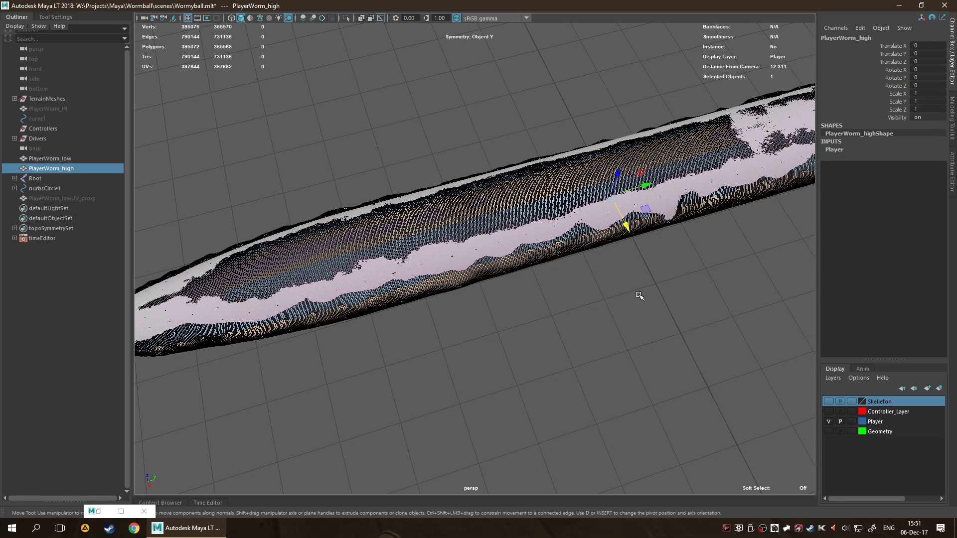
{"action": "left_click_drag", "start_coordinate": [639, 294], "coordinate": [613, 271], "text": "alt"}
{"action": "right_click_drag", "start_coordinate": [811, 162], "coordinate": [612, 245], "text": "alt"}
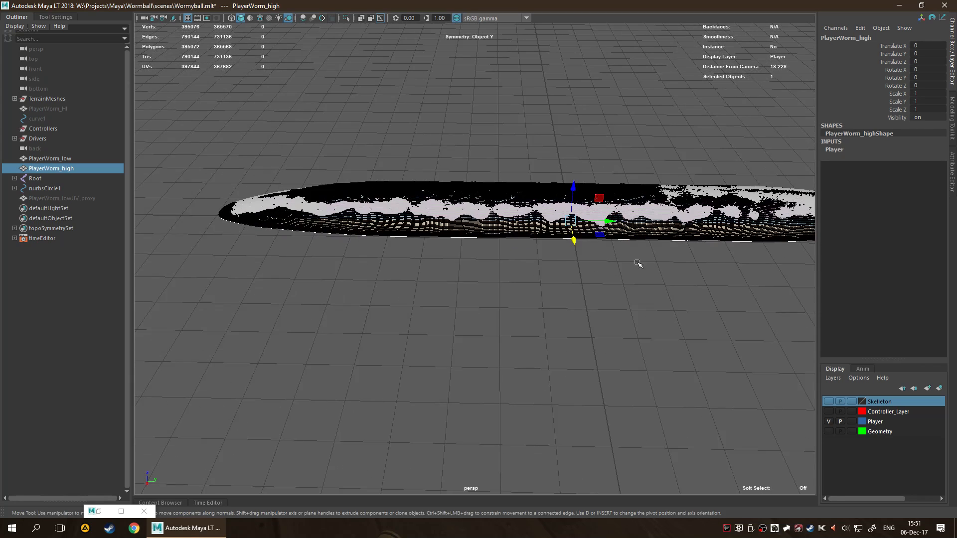
{"action": "key", "text": "f"}
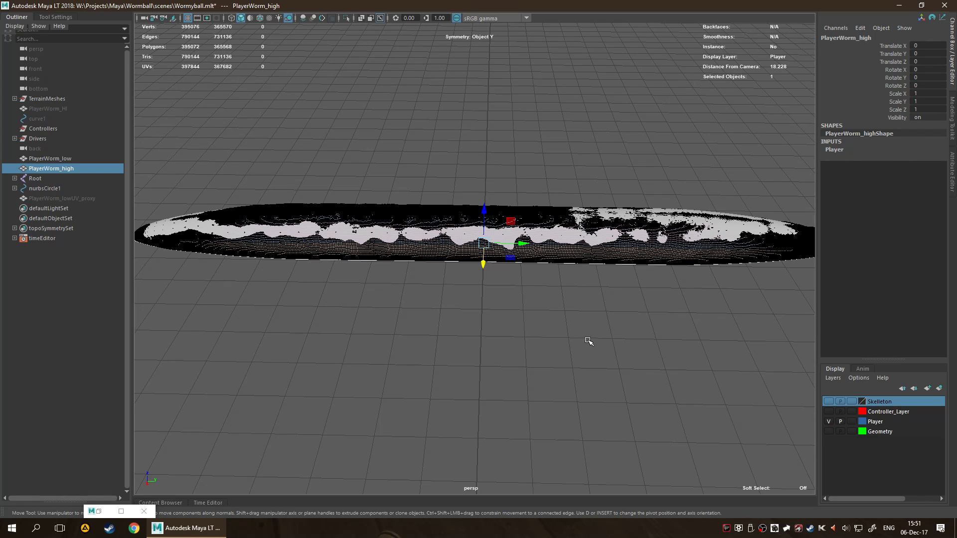
Hide PlayerWorm_high again and clear the selection.
{"action": "key", "text": "q"}
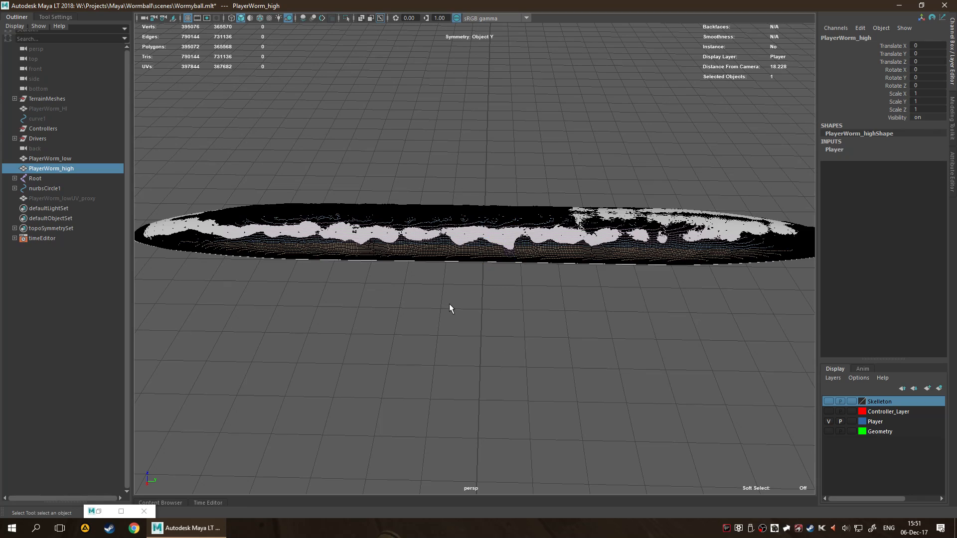
{"action": "left_click", "coordinate": [449, 303]}
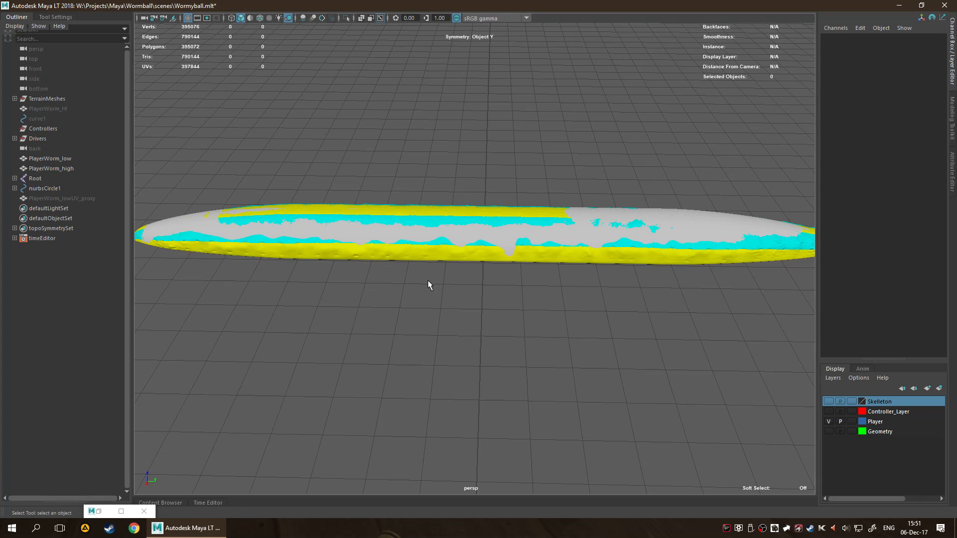
{"action": "left_click", "coordinate": [76, 168]}
{"action": "key", "text": "h"}
{"action": "left_click", "coordinate": [365, 411]}
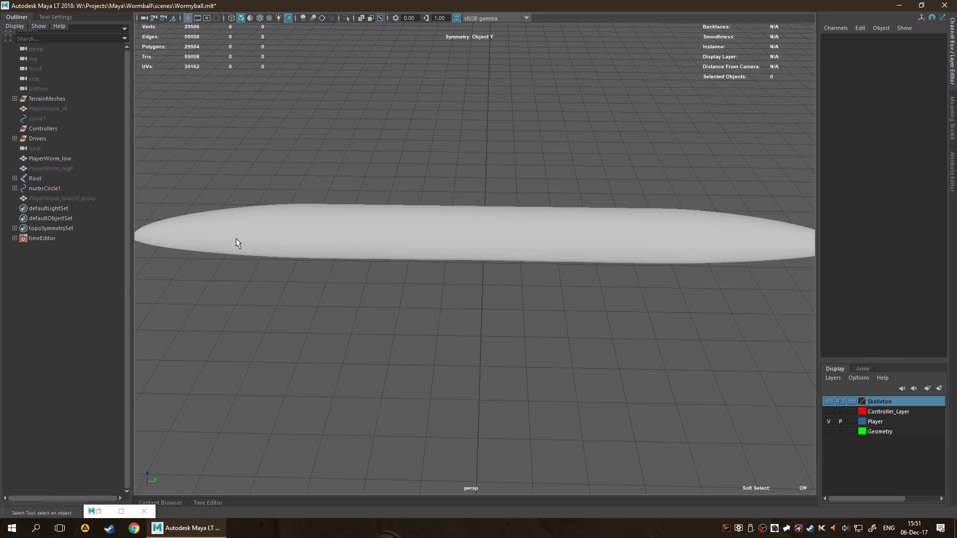
Show the Skelleton layer and select the Root joint's whole hierarchy together with PlayerWorm_low.
{"action": "left_click", "coordinate": [87, 159]}
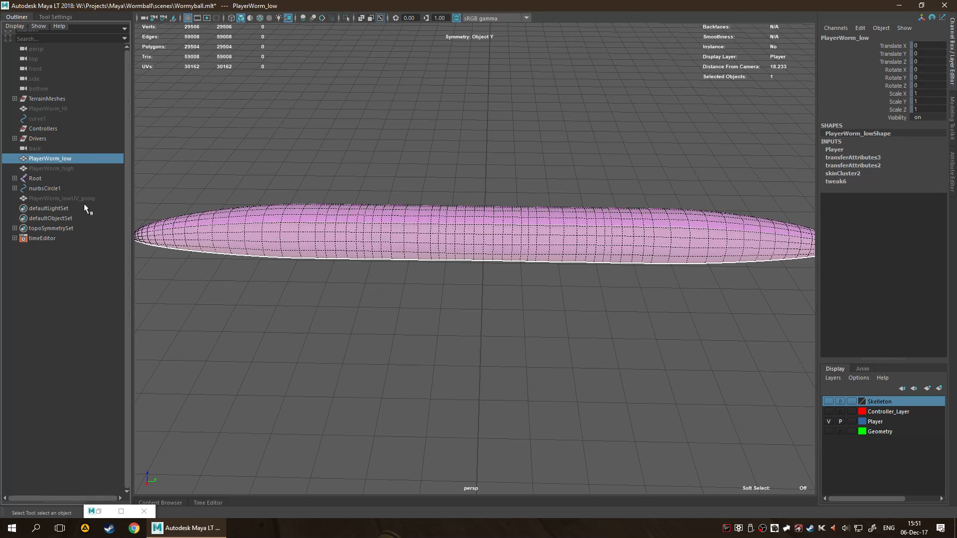
{"action": "left_click", "coordinate": [828, 401]}
{"action": "left_click", "coordinate": [468, 261]}
{"action": "scroll", "coordinate": [464, 287], "scroll_direction": "up", "scroll_amount": 3}
{"action": "left_click", "coordinate": [486, 247]}
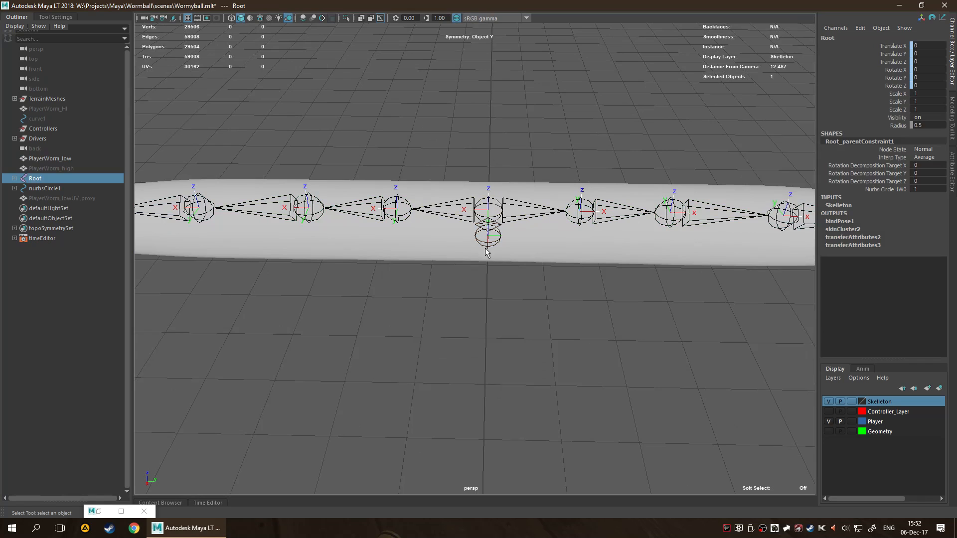
{"action": "right_click_drag", "start_coordinate": [487, 243], "coordinate": [484, 331]}
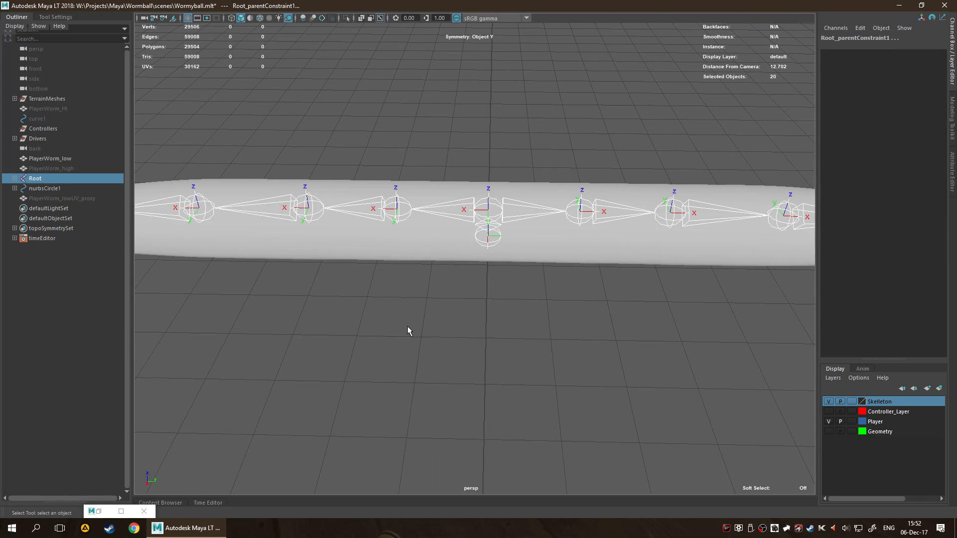
{"action": "left_click", "coordinate": [404, 263], "text": "shift"}
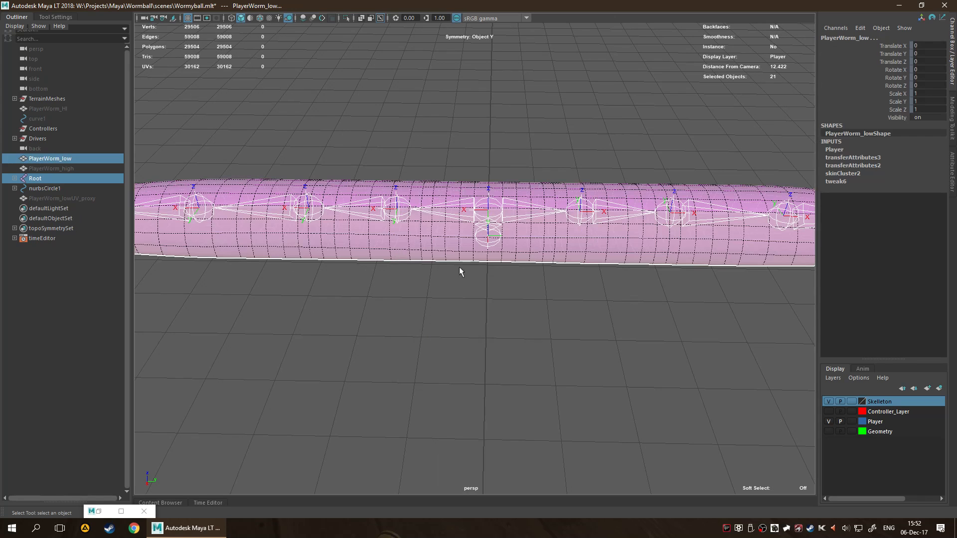
Expand Root and drop both parent constraints, L_Curve, R_Curve and both effectors from the selection, then deselect everything and switch to component selection.
{"action": "left_click", "coordinate": [15, 178]}
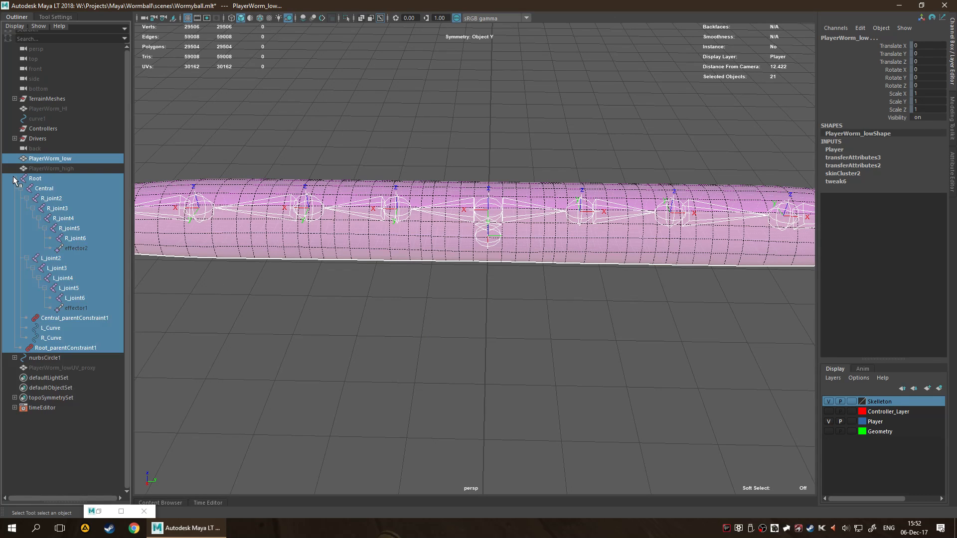
{"action": "left_click", "coordinate": [85, 318], "text": "ctrl"}
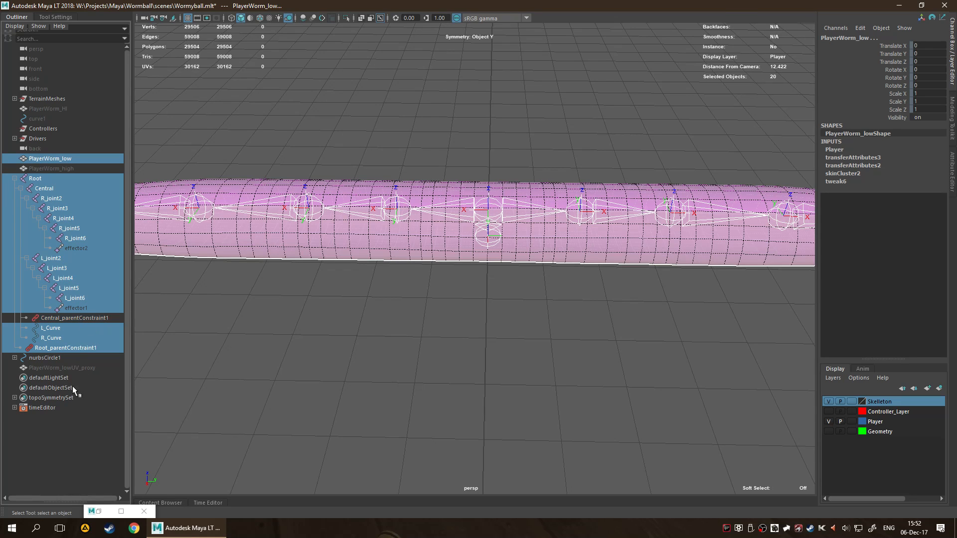
{"action": "left_click", "coordinate": [77, 348], "text": "ctrl"}
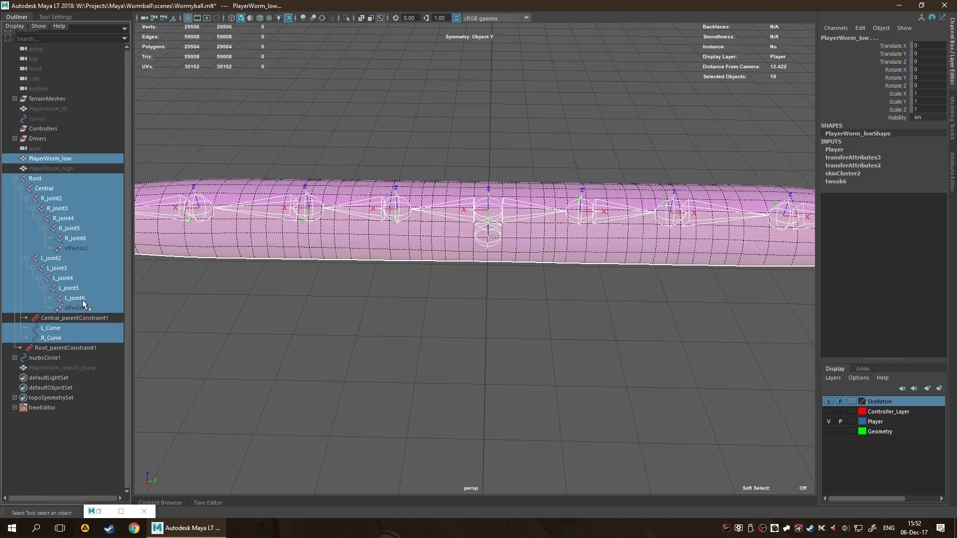
{"action": "left_click", "coordinate": [66, 337], "text": "ctrl"}
{"action": "left_click", "coordinate": [71, 327], "text": "ctrl"}
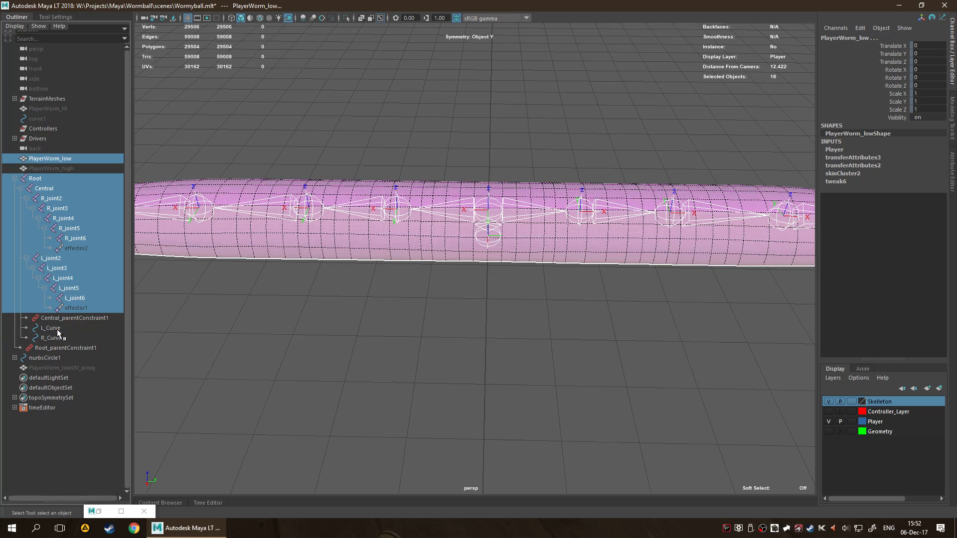
{"action": "left_click", "coordinate": [80, 249], "text": "ctrl"}
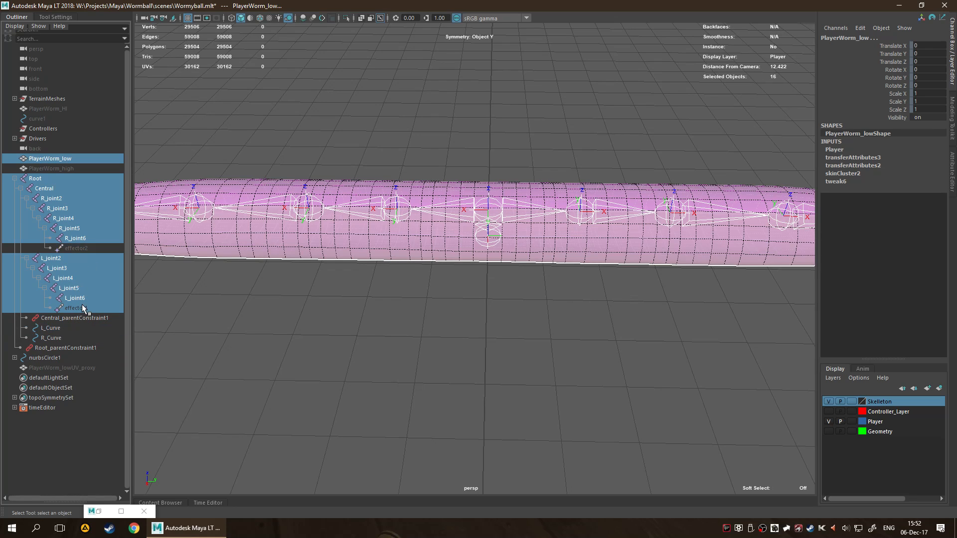
{"action": "left_click", "coordinate": [81, 306], "text": "ctrl"}
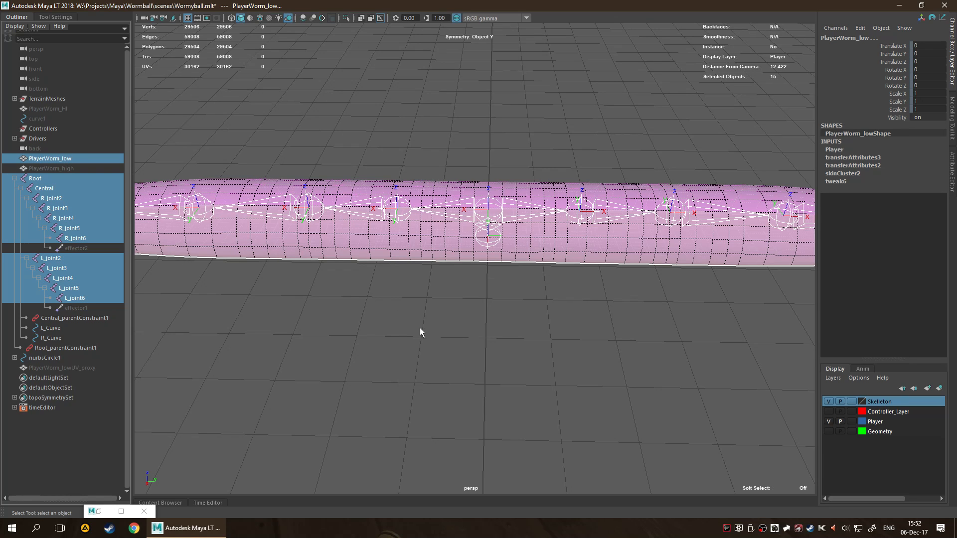
{"action": "left_click", "coordinate": [361, 321]}
{"action": "key", "text": "F11"}
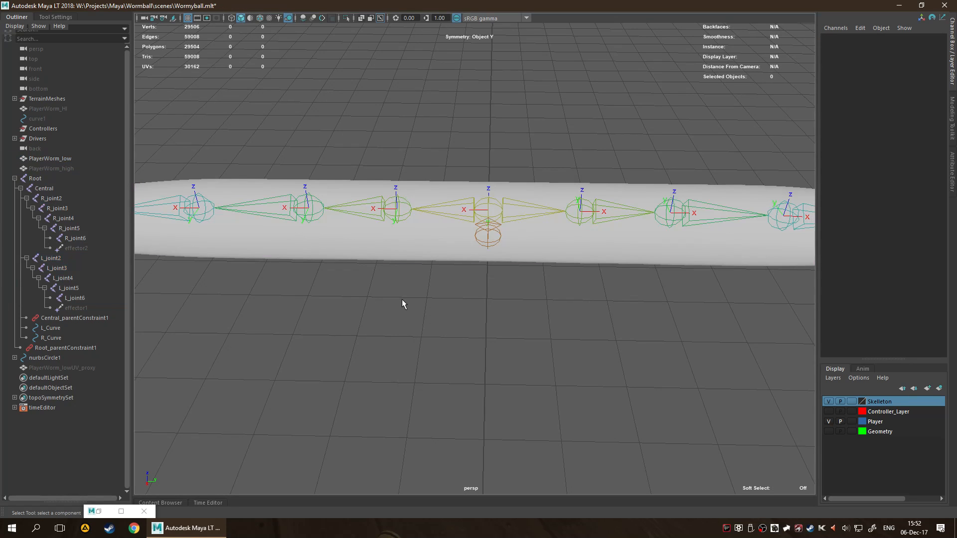
Return to object selection with PlayerWorm_low selected, triangulate the whole mesh, and clear the selection.
{"action": "left_click", "coordinate": [410, 250]}
{"action": "key", "text": "space"}
{"action": "key", "text": "space"}
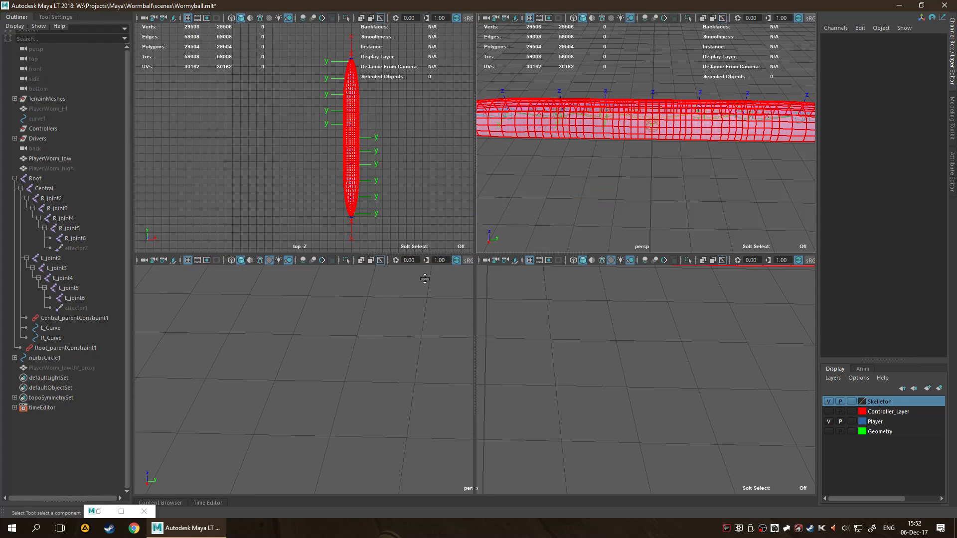
{"action": "key", "text": "space"}
{"action": "key", "text": "F8"}
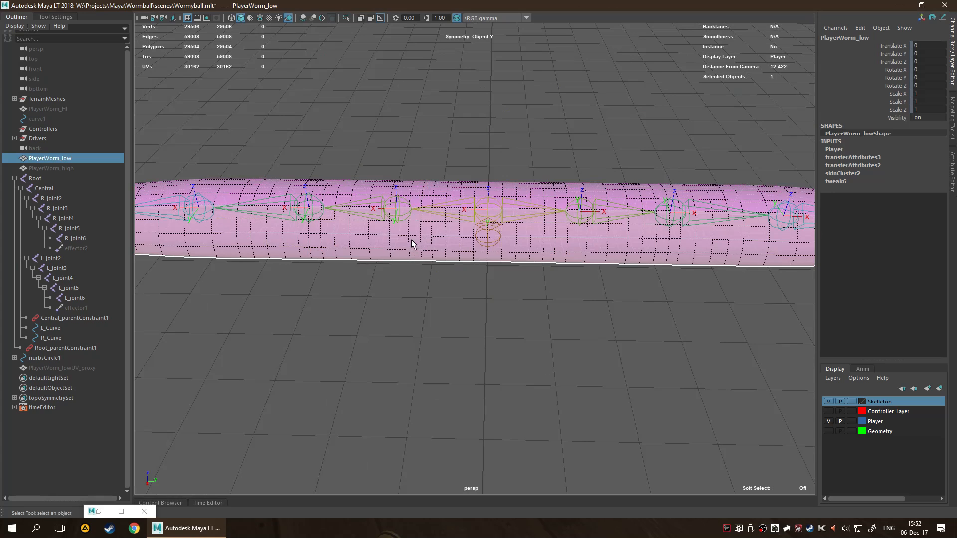
{"action": "key", "text": "space"}
{"action": "left_click", "coordinate": [299, 266]}
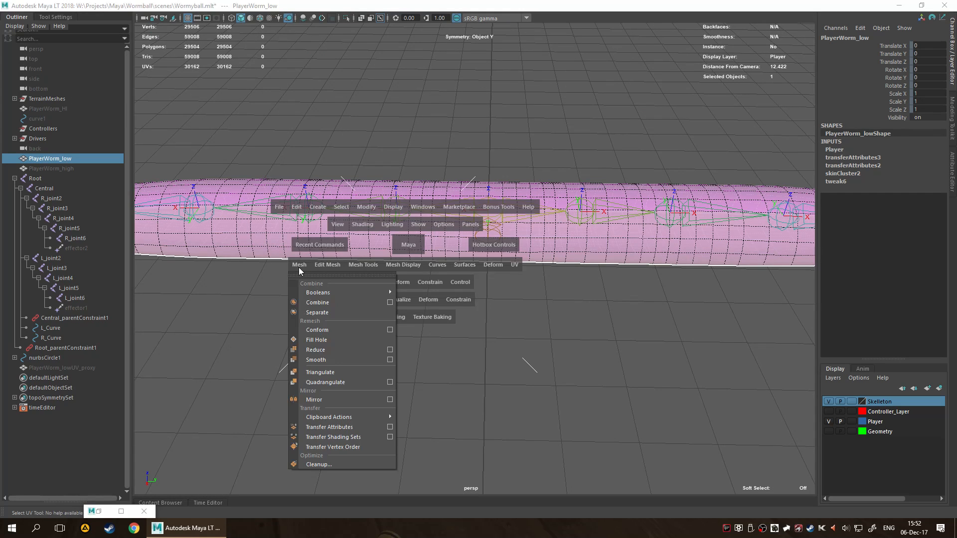
{"action": "left_click", "coordinate": [332, 372]}
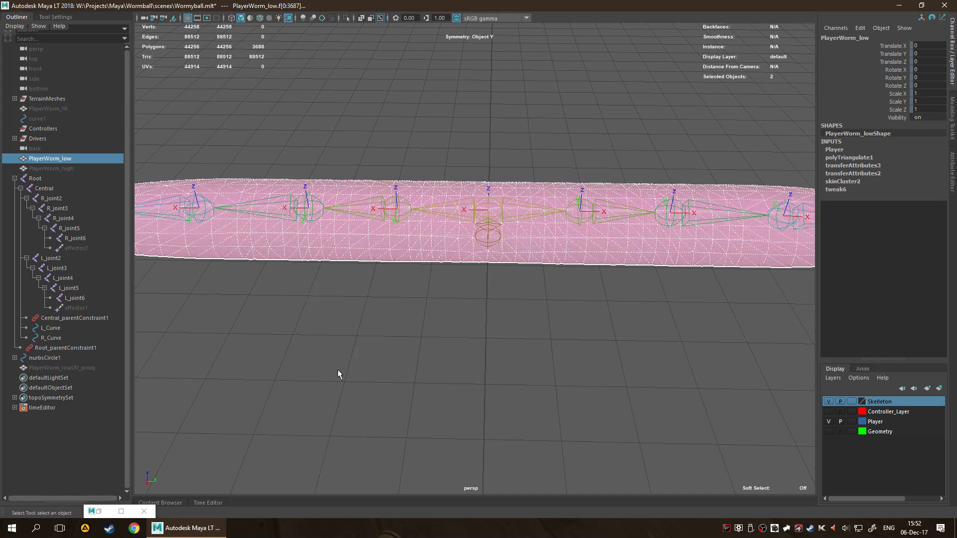
{"action": "left_click_drag", "start_coordinate": [555, 305], "coordinate": [504, 282], "text": "alt"}
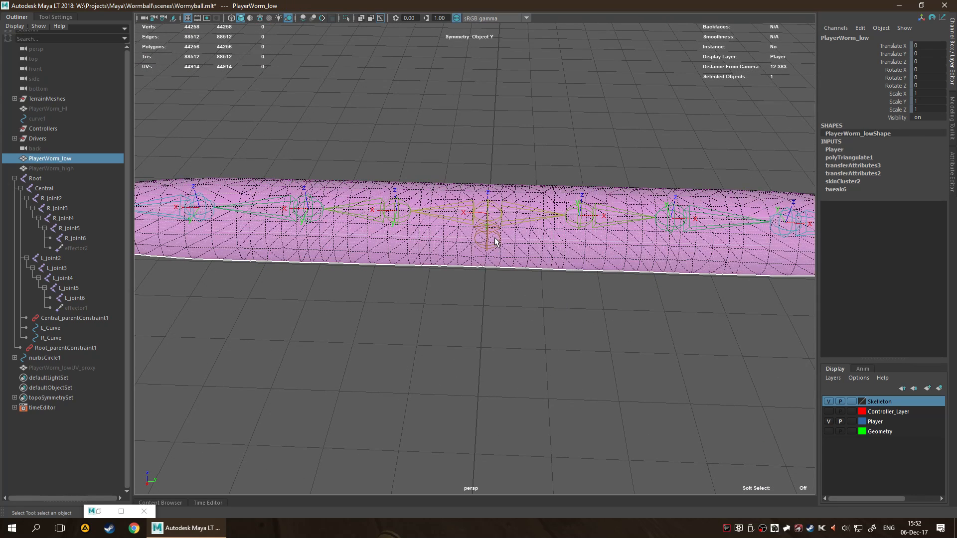
{"action": "left_click", "coordinate": [486, 313]}
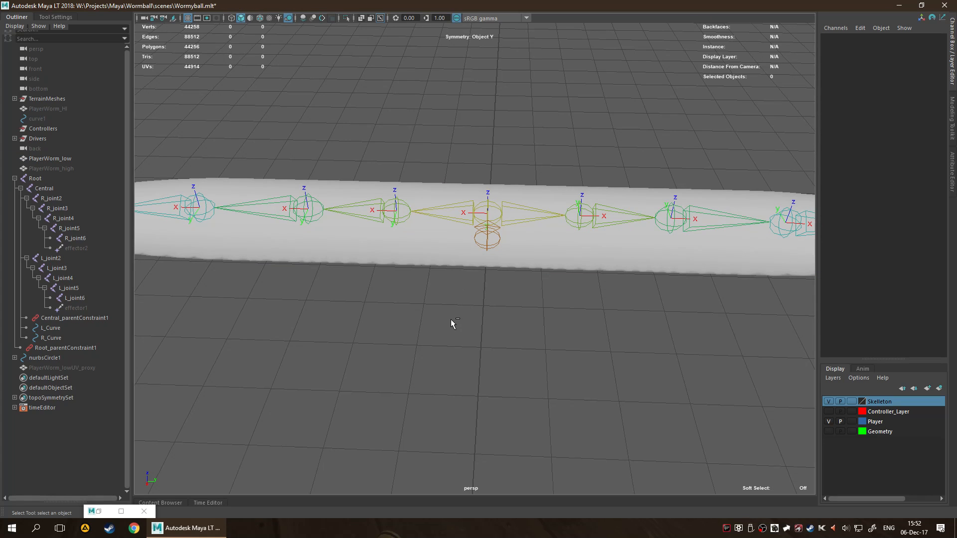
Select the Root joint at the worm's centre together with its whole hierarchy.
{"action": "key", "text": "ctrl+z"}
{"action": "left_click", "coordinate": [476, 303]}
{"action": "left_click", "coordinate": [494, 261]}
{"action": "left_click", "coordinate": [494, 244]}
{"action": "right_click", "coordinate": [493, 245]}
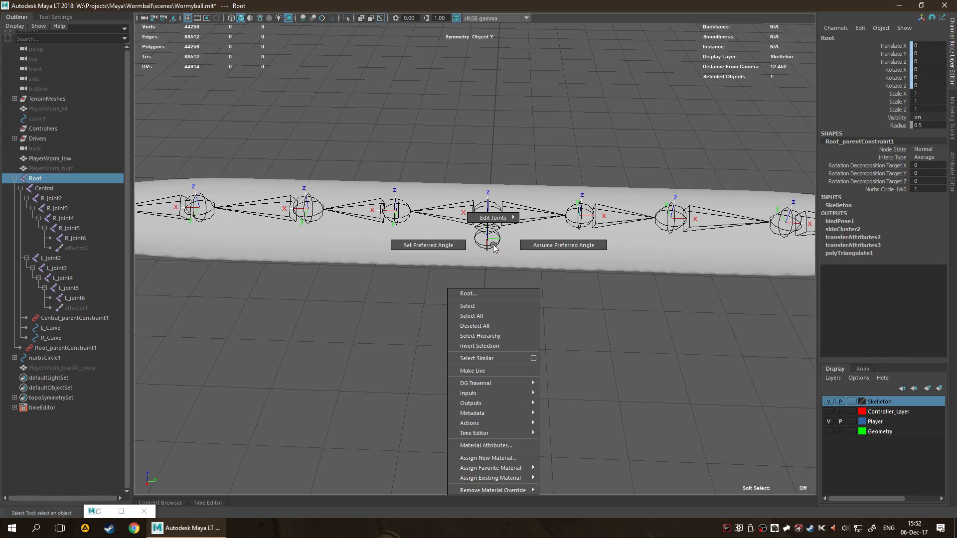
{"action": "left_click", "coordinate": [508, 332]}
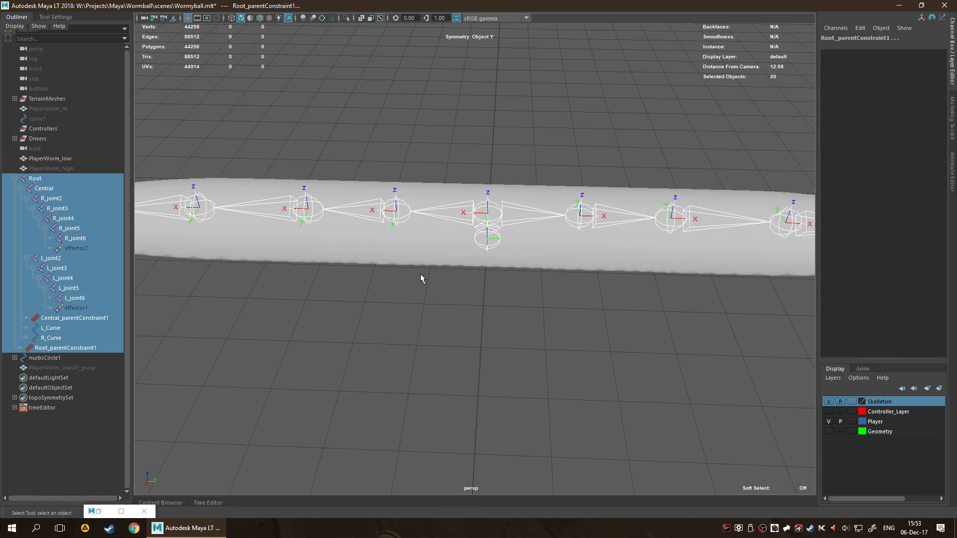
Remove both effectors, both parent constraints, L_Curve and R_Curve from the selection, and add PlayerWorm_low to it.
{"action": "left_click", "coordinate": [75, 249], "text": "ctrl"}
{"action": "left_click", "coordinate": [87, 306], "text": "ctrl"}
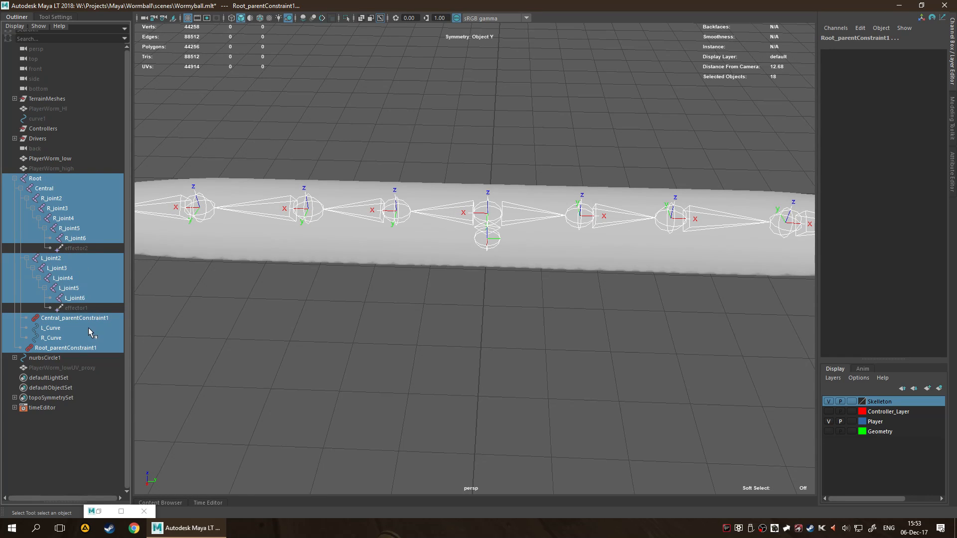
{"action": "left_click", "coordinate": [75, 318], "text": "ctrl"}
{"action": "left_click", "coordinate": [89, 338], "text": "ctrl"}
{"action": "left_click", "coordinate": [89, 329], "text": "ctrl"}
{"action": "left_click", "coordinate": [91, 348], "text": "ctrl"}
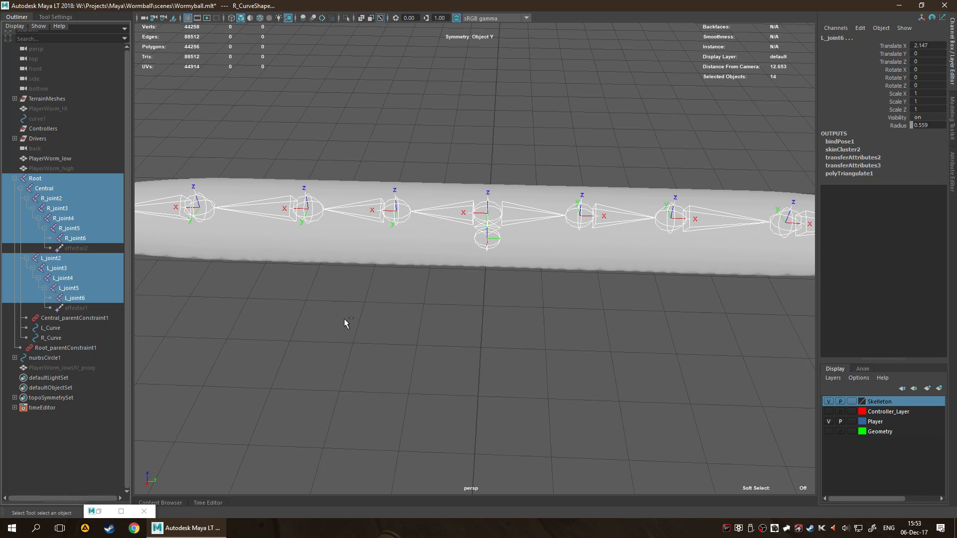
{"action": "left_click", "coordinate": [391, 255], "text": "shift"}
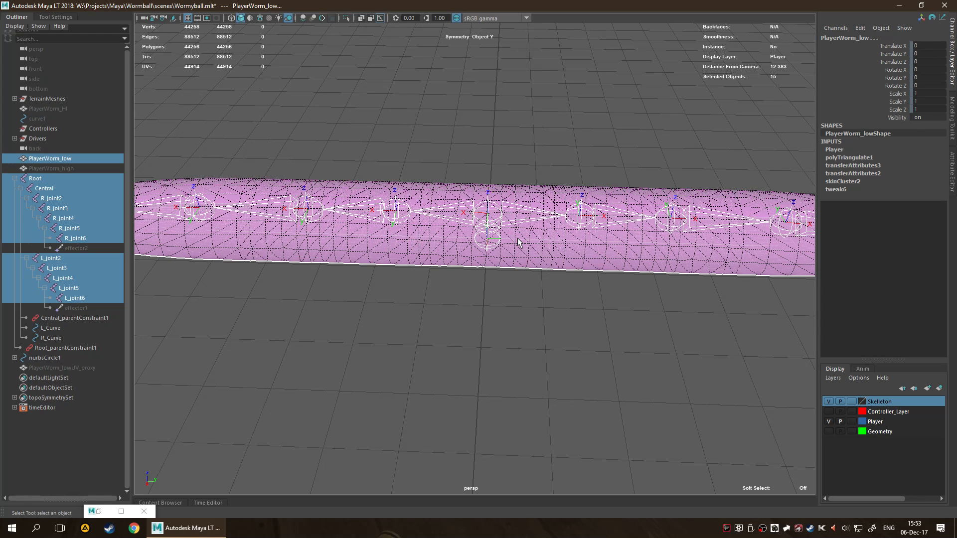
Save the scene, start sending the selection to Unreal as an FBX, and name the file Worm_low.
{"action": "key", "text": "ctrl+s"}
{"action": "key", "text": "space"}
{"action": "left_click", "coordinate": [321, 176]}
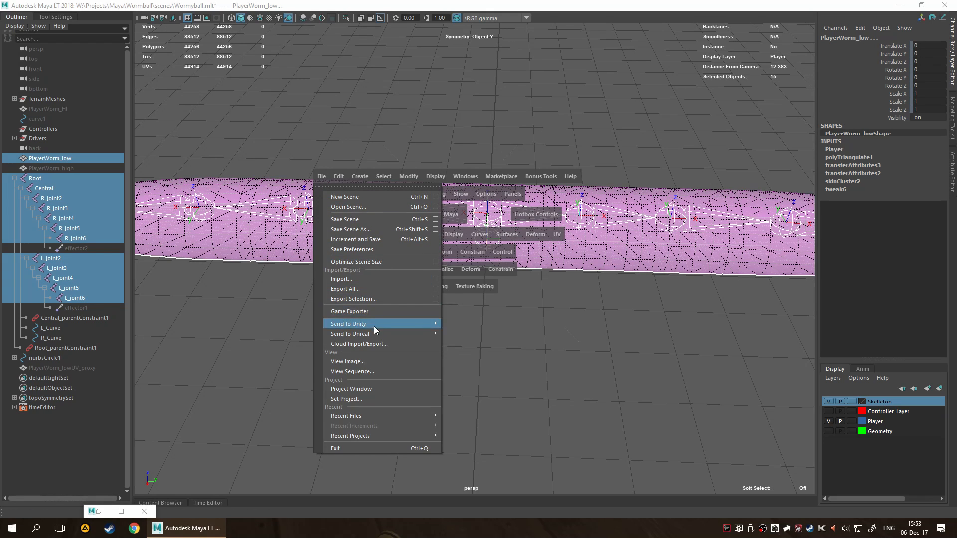
{"action": "mouse_move", "coordinate": [382, 333]}
{"action": "left_click", "coordinate": [468, 342]}
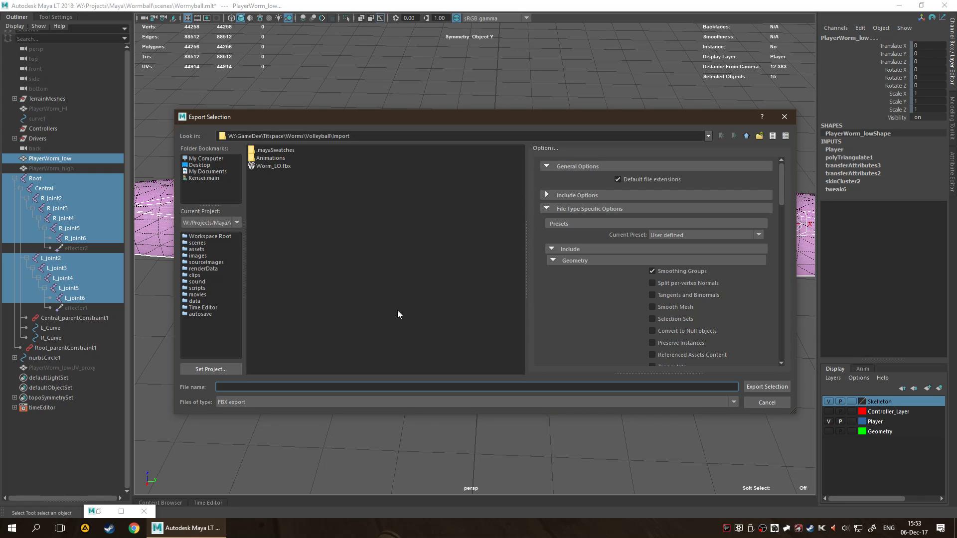
{"action": "type", "text": "Worm_low"}
Review the FBX export options for geometry, animation, deformed models, constraints, connections, units and axis conversion.
{"action": "scroll", "coordinate": [648, 210], "scroll_direction": "down", "scroll_amount": 4}
{"action": "scroll", "coordinate": [707, 250], "scroll_direction": "down", "scroll_amount": 3}
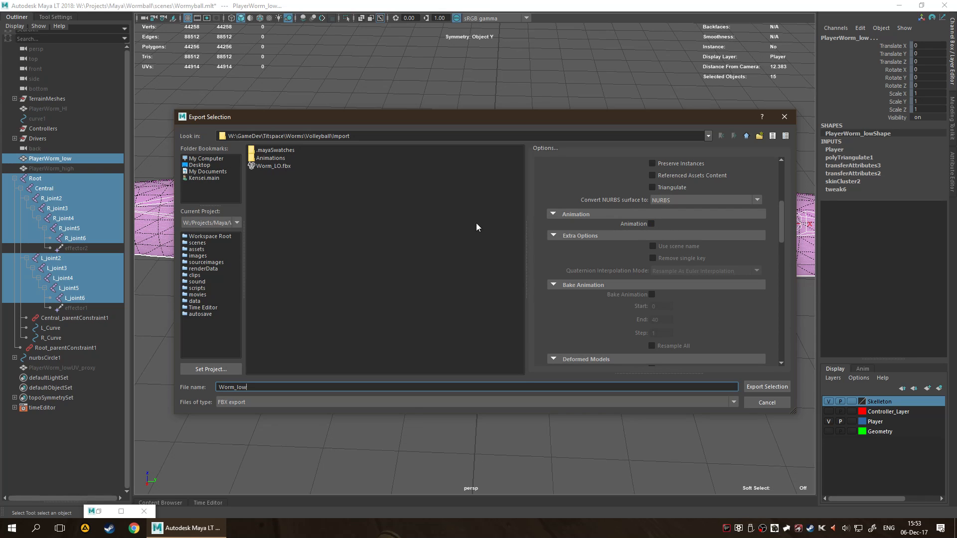
{"action": "scroll", "coordinate": [638, 206], "scroll_direction": "down", "scroll_amount": 10}
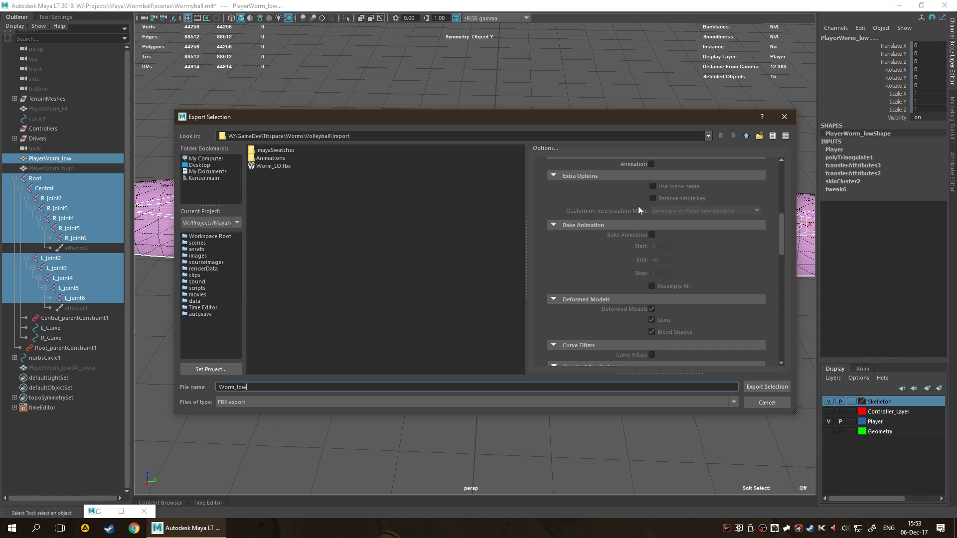
{"action": "scroll", "coordinate": [651, 195], "scroll_direction": "down", "scroll_amount": 6}
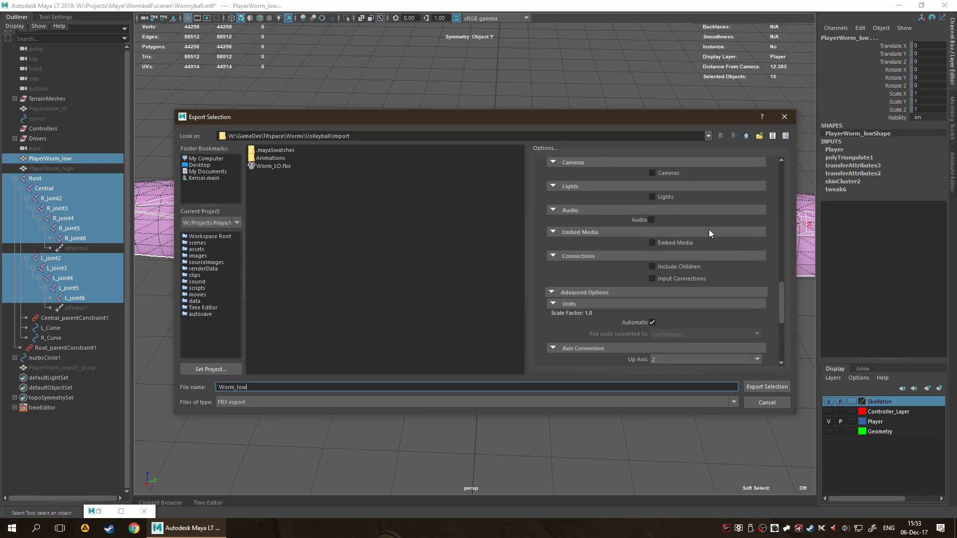
{"action": "scroll", "coordinate": [714, 244], "scroll_direction": "down", "scroll_amount": 1}
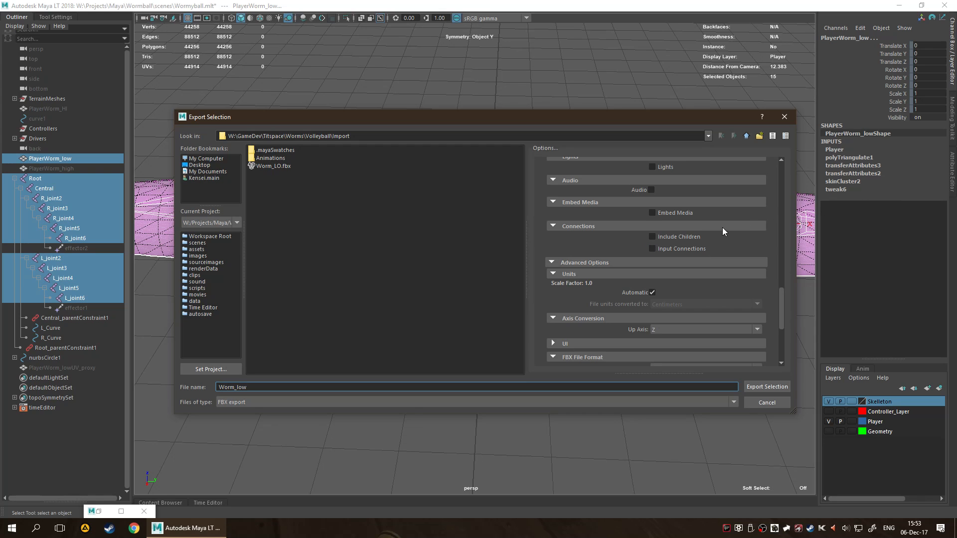
{"action": "scroll", "coordinate": [722, 228], "scroll_direction": "up", "scroll_amount": 5}
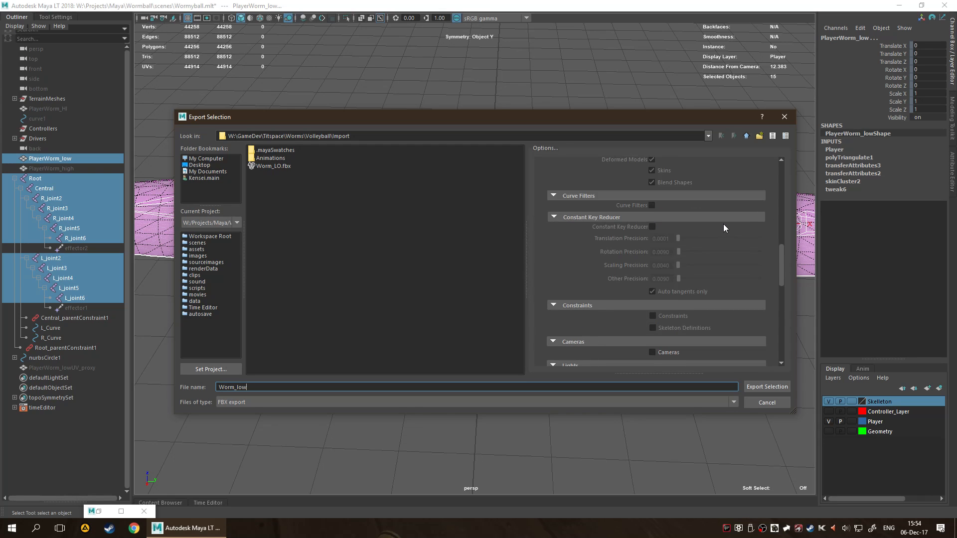
{"action": "scroll", "coordinate": [722, 223], "scroll_direction": "up", "scroll_amount": 4}
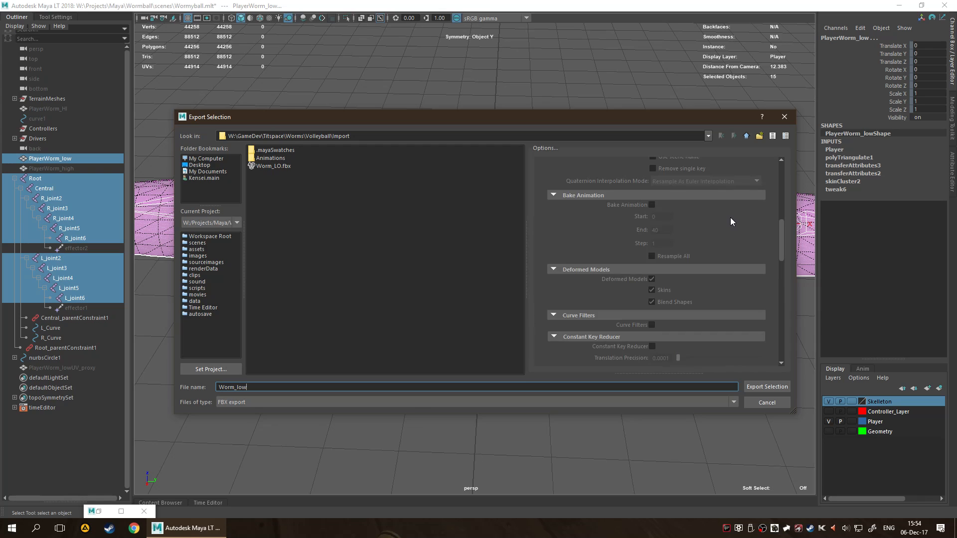
{"action": "scroll", "coordinate": [731, 219], "scroll_direction": "down", "scroll_amount": 2}
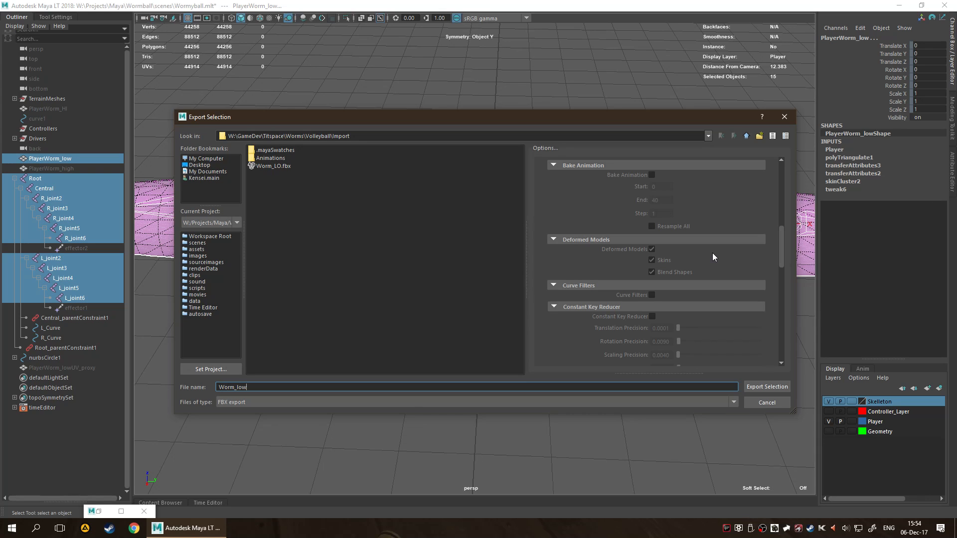
Try the Animation option while checking the Skins and Blend Shapes settings under Deformed Models.
{"action": "scroll", "coordinate": [713, 252], "scroll_direction": "up", "scroll_amount": 4}
{"action": "left_click", "coordinate": [651, 223]}
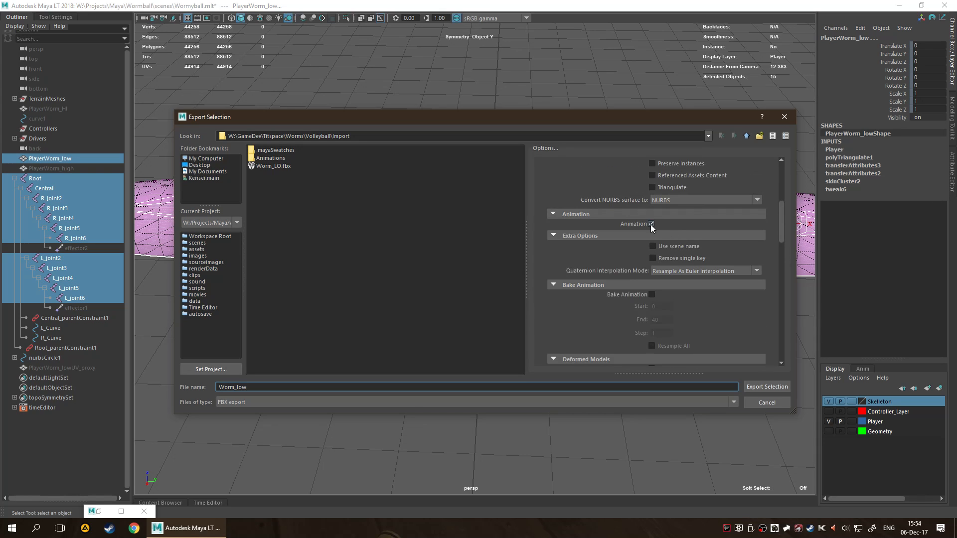
{"action": "scroll", "coordinate": [695, 274], "scroll_direction": "down", "scroll_amount": 4}
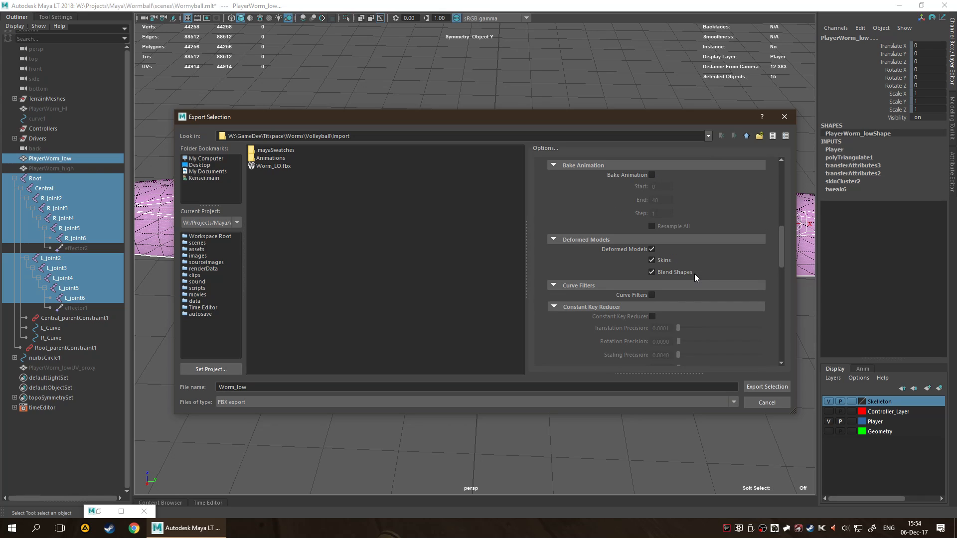
{"action": "scroll", "coordinate": [695, 263], "scroll_direction": "up", "scroll_amount": 3}
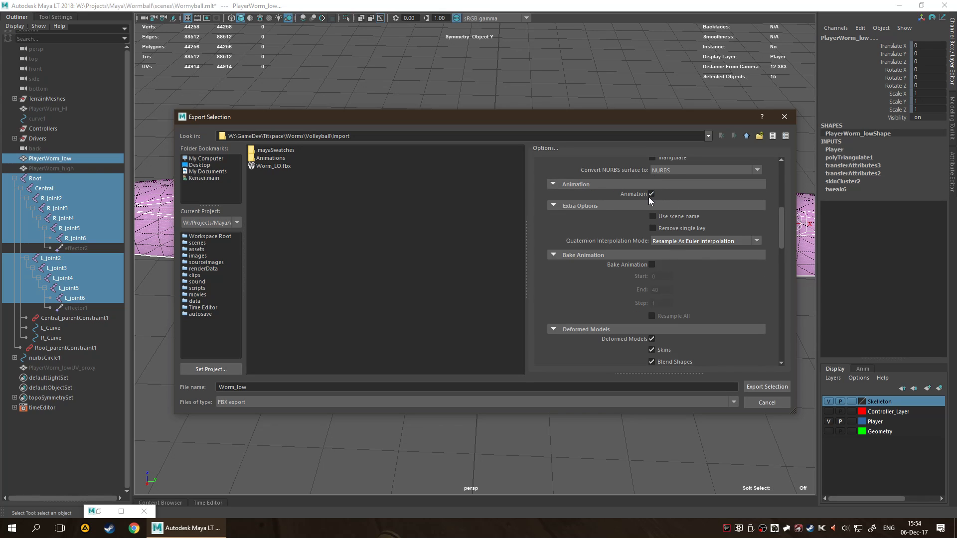
Check the remaining FBX options, export the selection as Worm_low, and open the details of the first reported error.
{"action": "scroll", "coordinate": [662, 240], "scroll_direction": "down", "scroll_amount": 3}
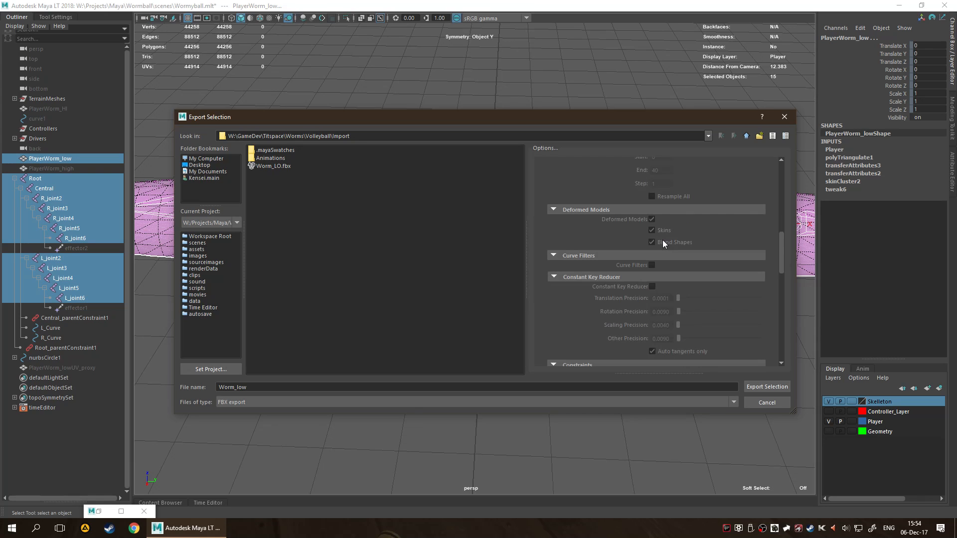
{"action": "scroll", "coordinate": [667, 228], "scroll_direction": "down", "scroll_amount": 8}
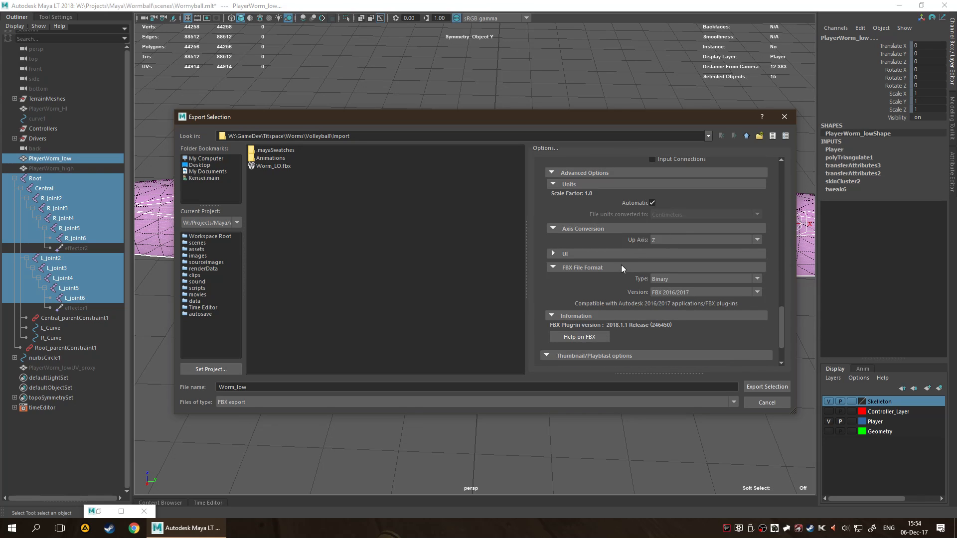
{"action": "scroll", "coordinate": [705, 237], "scroll_direction": "down", "scroll_amount": 2}
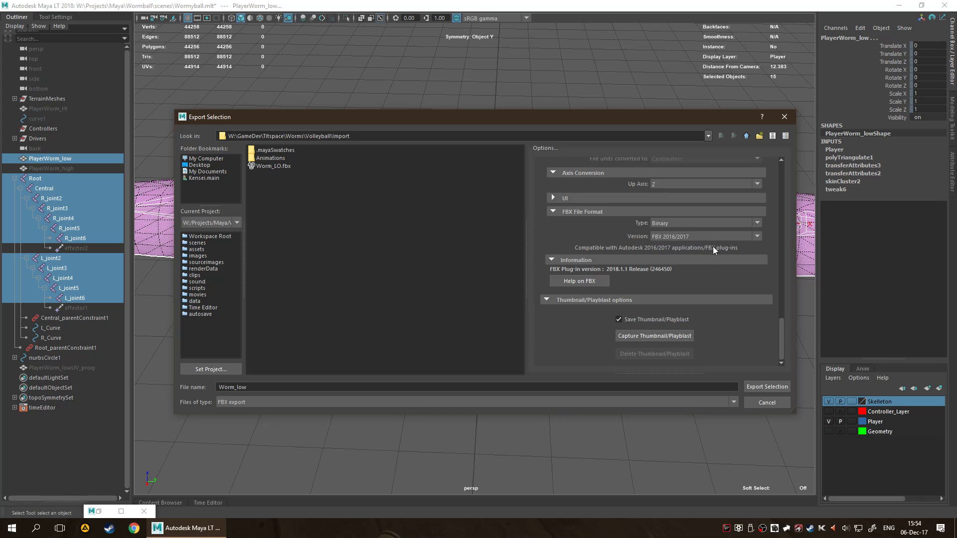
{"action": "left_click", "coordinate": [762, 388]}
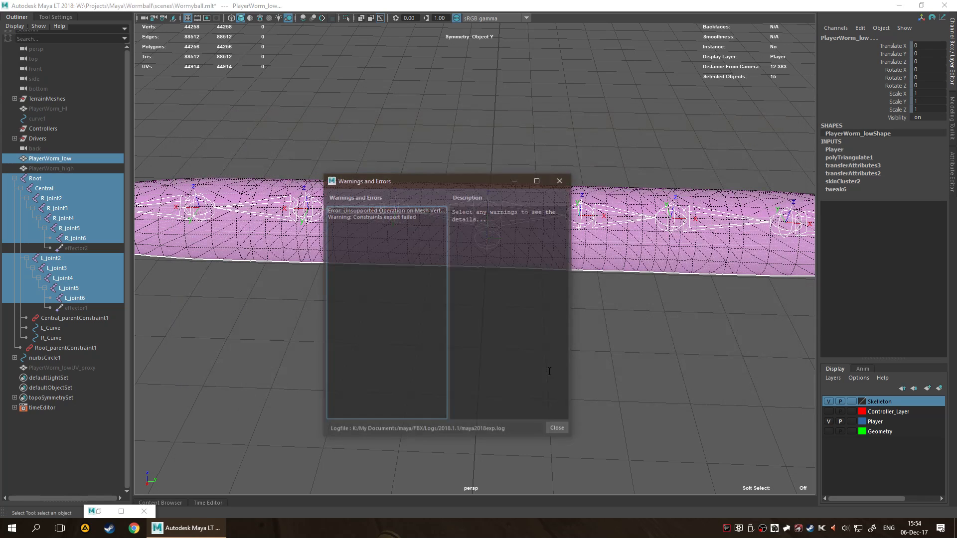
{"action": "left_click", "coordinate": [384, 210]}
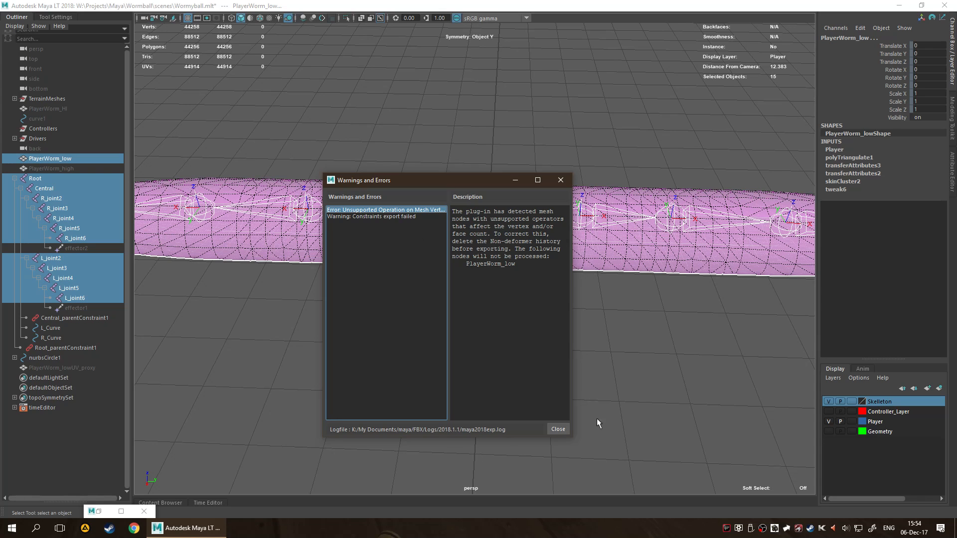
Dismiss the export error report and undo back past the joint selection and the triangulation of PlayerWorm_low.
{"action": "left_click", "coordinate": [562, 429]}
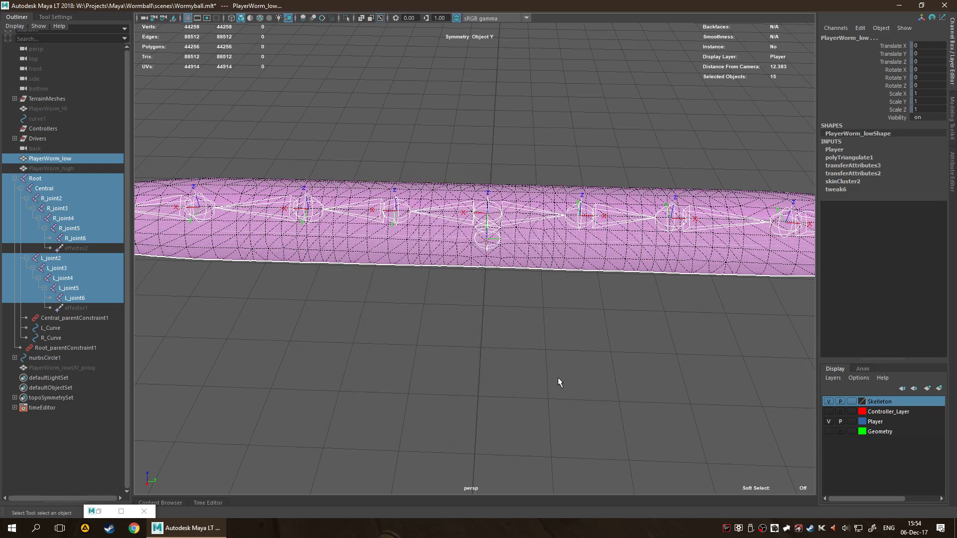
{"action": "left_click", "coordinate": [558, 378]}
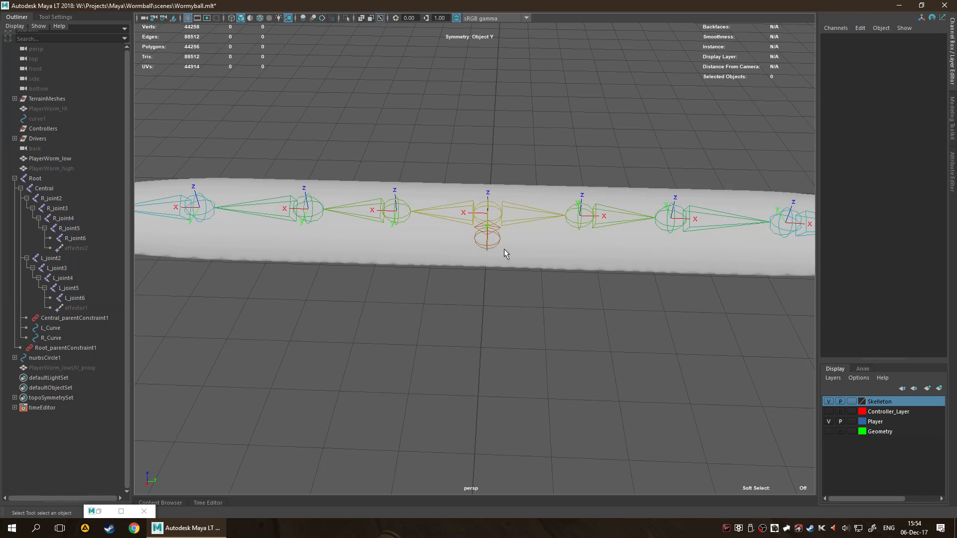
{"action": "left_click", "coordinate": [528, 268]}
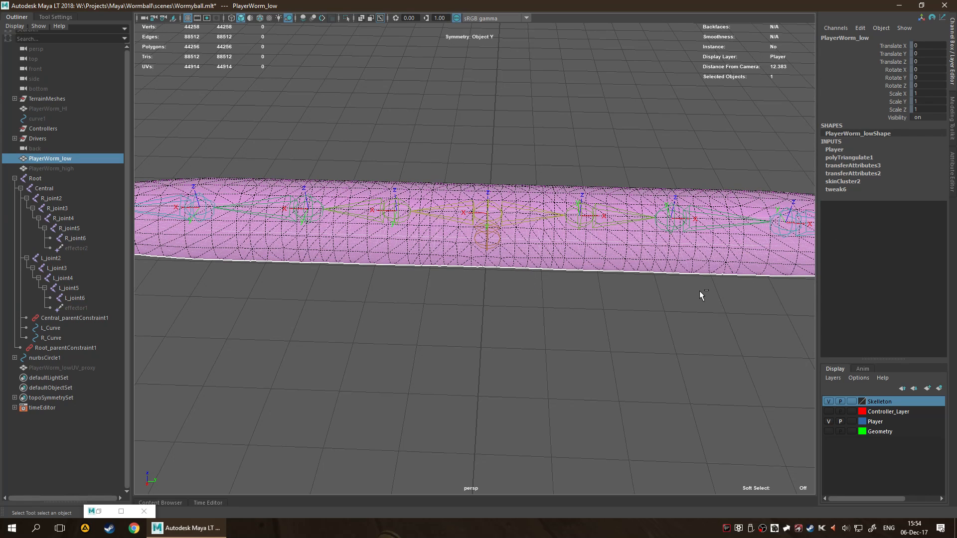
{"action": "key", "text": "ctrl+z"}
{"action": "key", "text": "ctrl+z"}
{"action": "key", "text": "ctrl+z"}
{"action": "key", "text": "ctrl+z"}
{"action": "key", "text": "ctrl+z"}
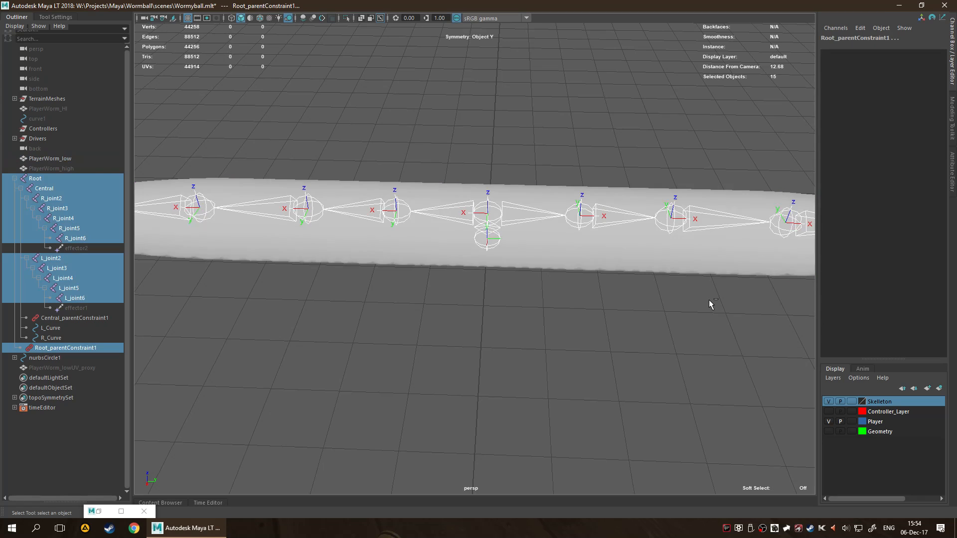
{"action": "key", "text": "ctrl+z"}
{"action": "key", "text": "ctrl+z"}
{"action": "key", "text": "ctrl+z"}
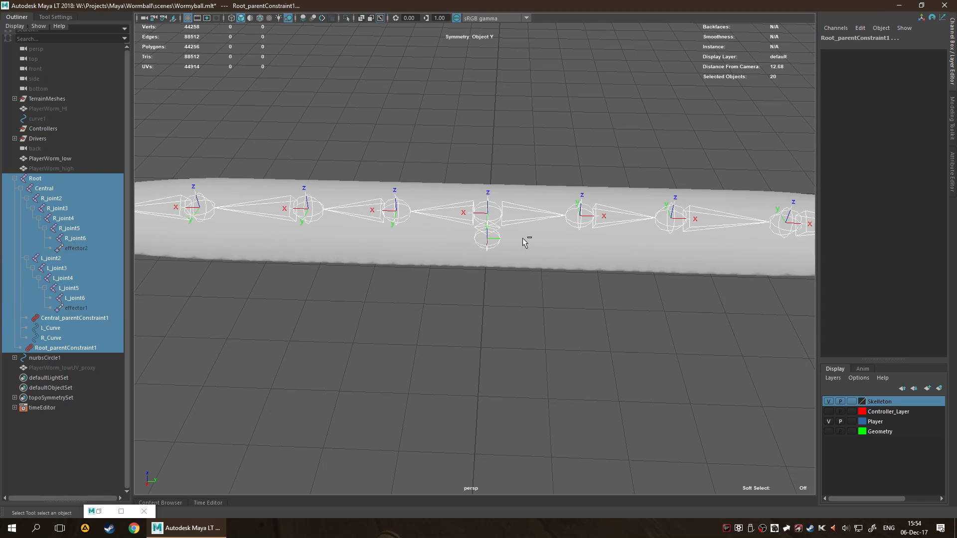
{"action": "left_click", "coordinate": [522, 237]}
{"action": "key", "text": "ctrl+z"}
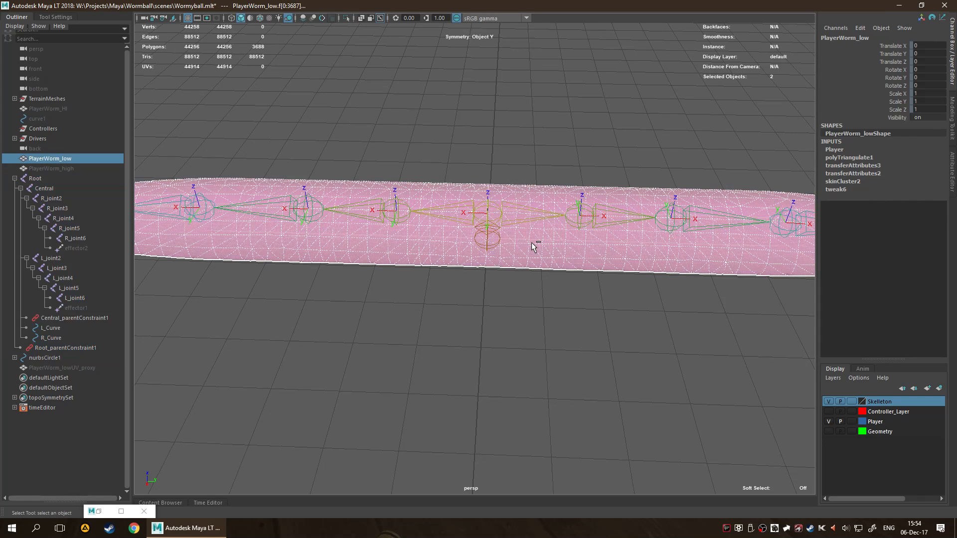
{"action": "left_click", "coordinate": [550, 307]}
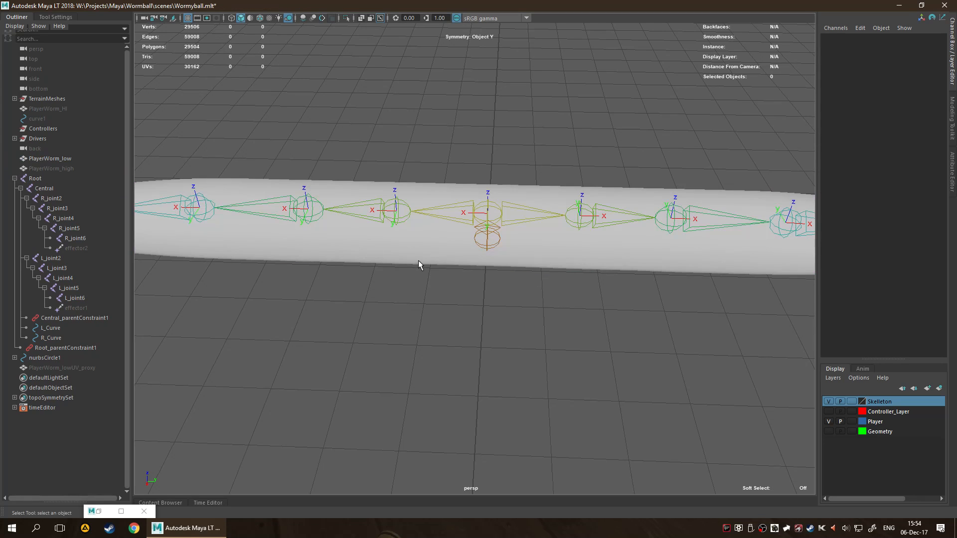
Duplicate the PlayerWorm_low mesh and unbind the skin from the original using the Keep history option.
{"action": "left_click", "coordinate": [435, 250]}
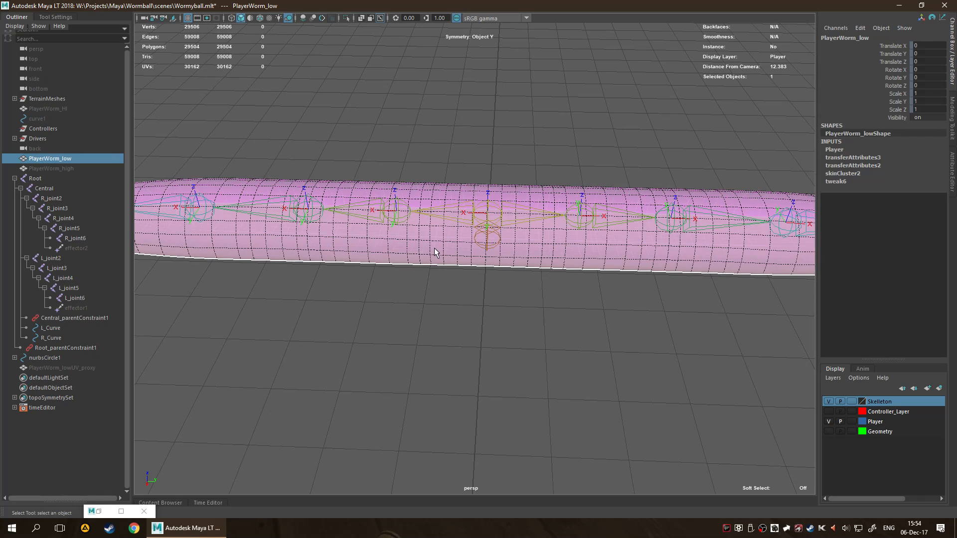
{"action": "key", "text": "ctrl+d"}
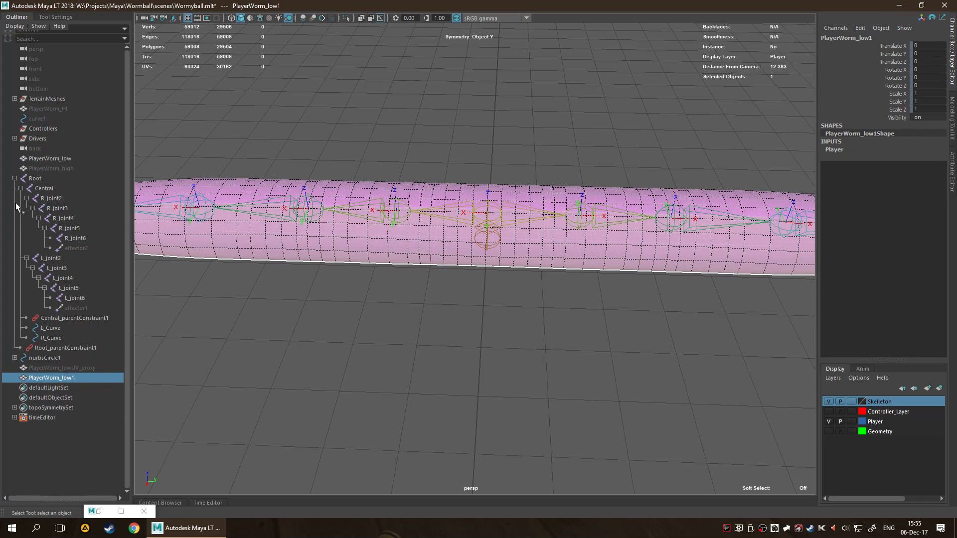
{"action": "left_click", "coordinate": [73, 160]}
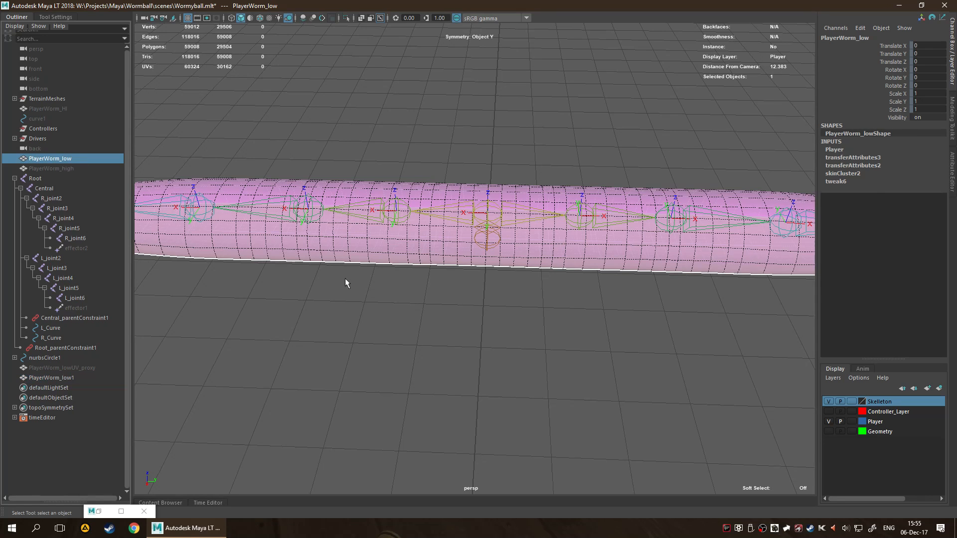
{"action": "key", "text": "space"}
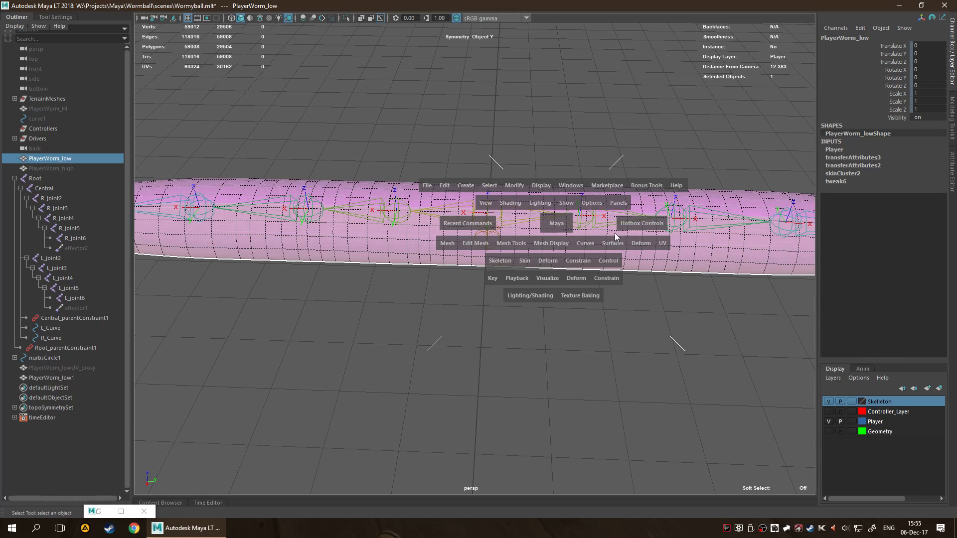
{"action": "left_click", "coordinate": [522, 262]}
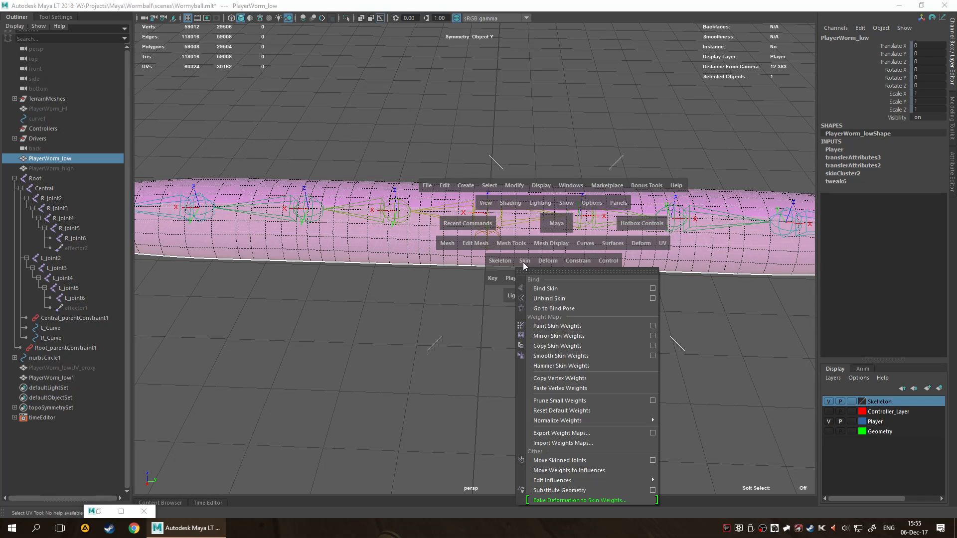
{"action": "left_click", "coordinate": [653, 299]}
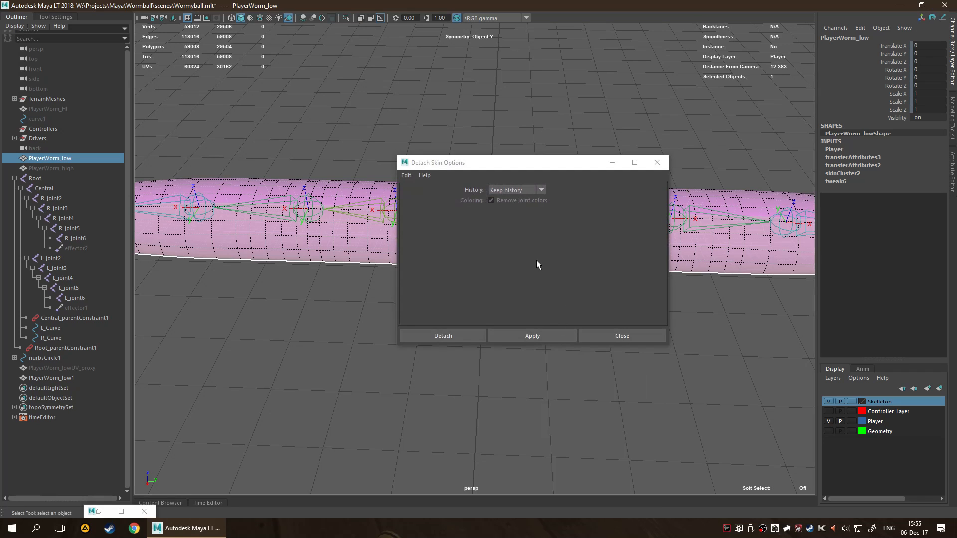
{"action": "left_click", "coordinate": [448, 336]}
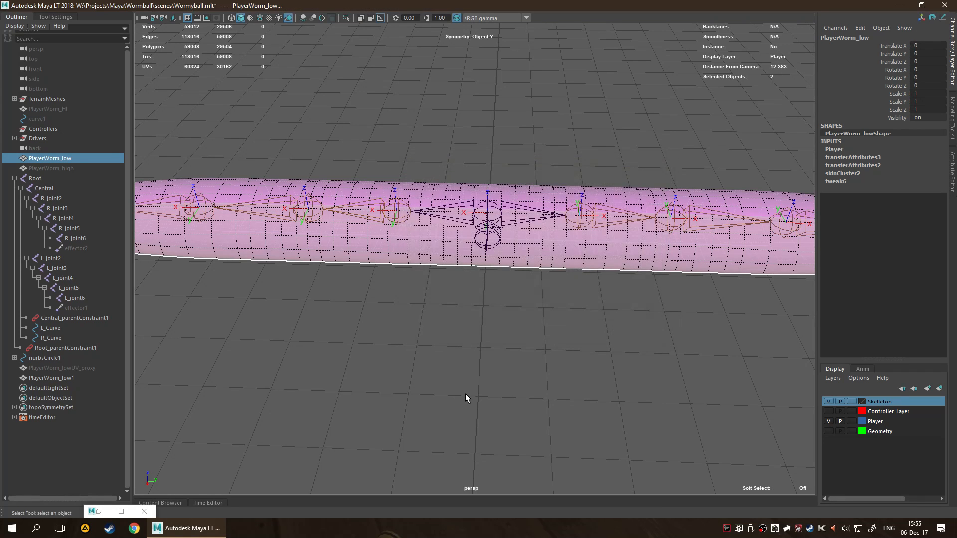
{"action": "left_click", "coordinate": [391, 342]}
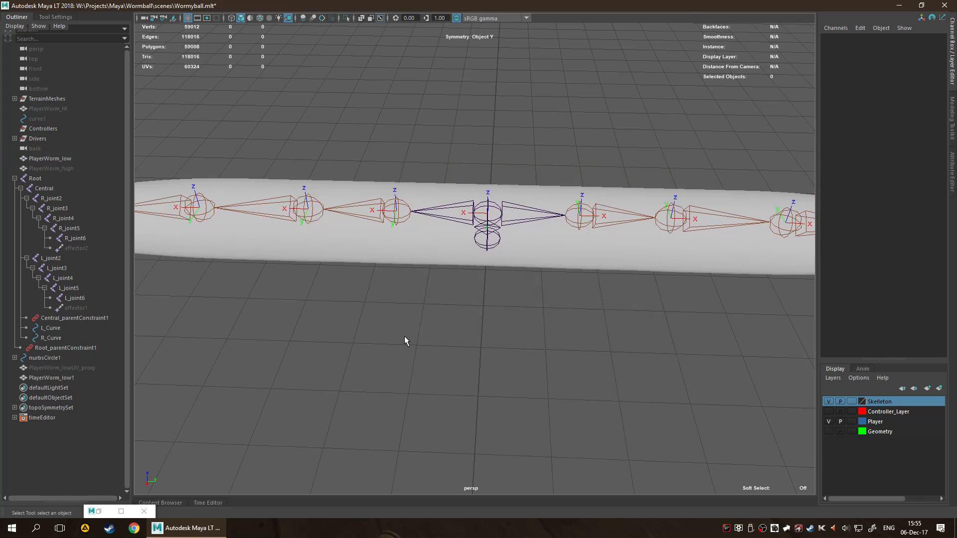
Select the Root joint hierarchy, excluding both parent constraints, L_Curve, R_Curve and the two effectors.
{"action": "left_click", "coordinate": [492, 245]}
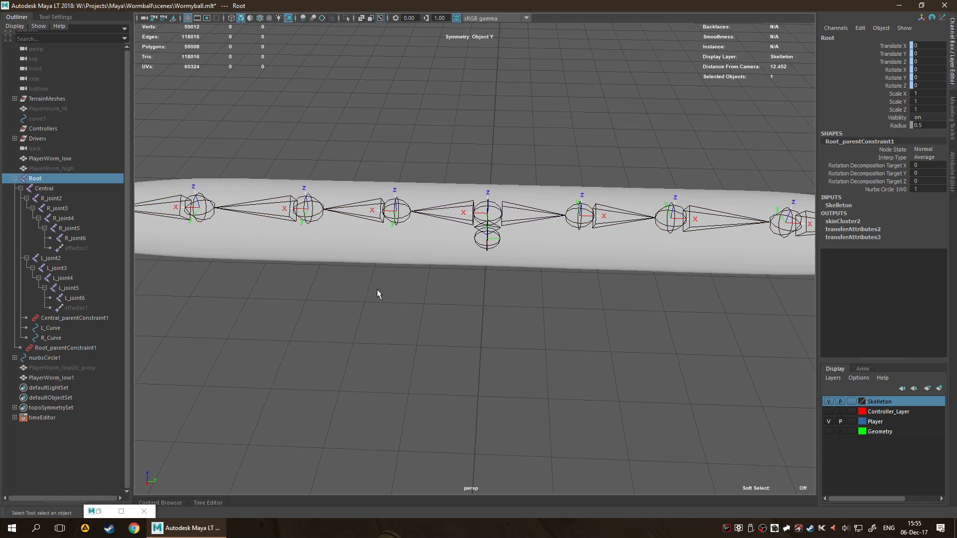
{"action": "right_click", "coordinate": [487, 237]}
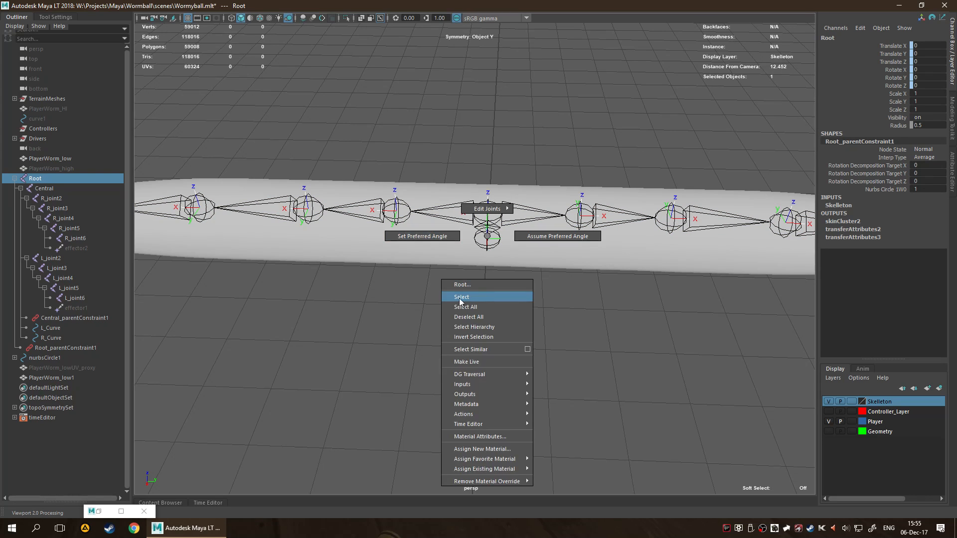
{"action": "left_click", "coordinate": [471, 327]}
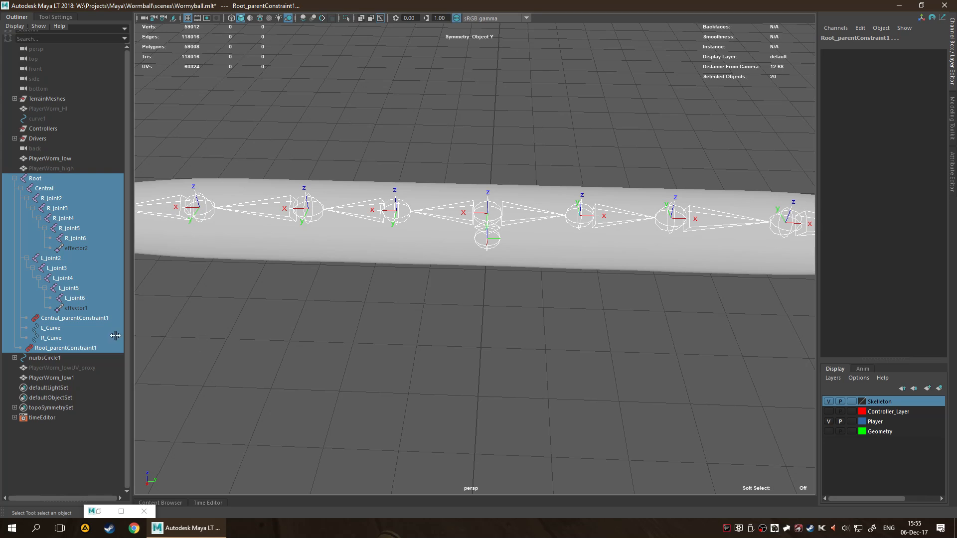
{"action": "left_click", "coordinate": [69, 348], "text": "ctrl"}
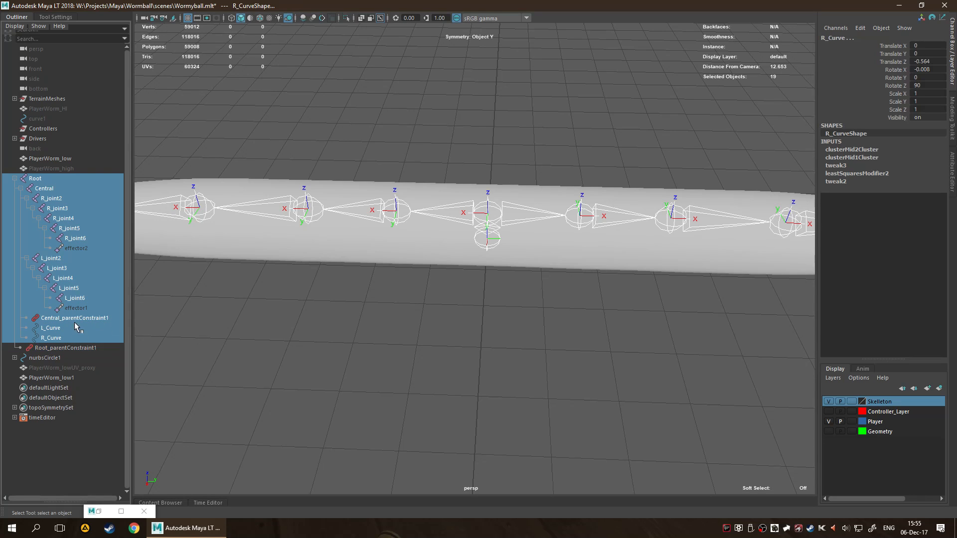
{"action": "left_click", "coordinate": [64, 337], "text": "ctrl"}
{"action": "left_click", "coordinate": [78, 328], "text": "ctrl"}
{"action": "left_click", "coordinate": [84, 318], "text": "ctrl"}
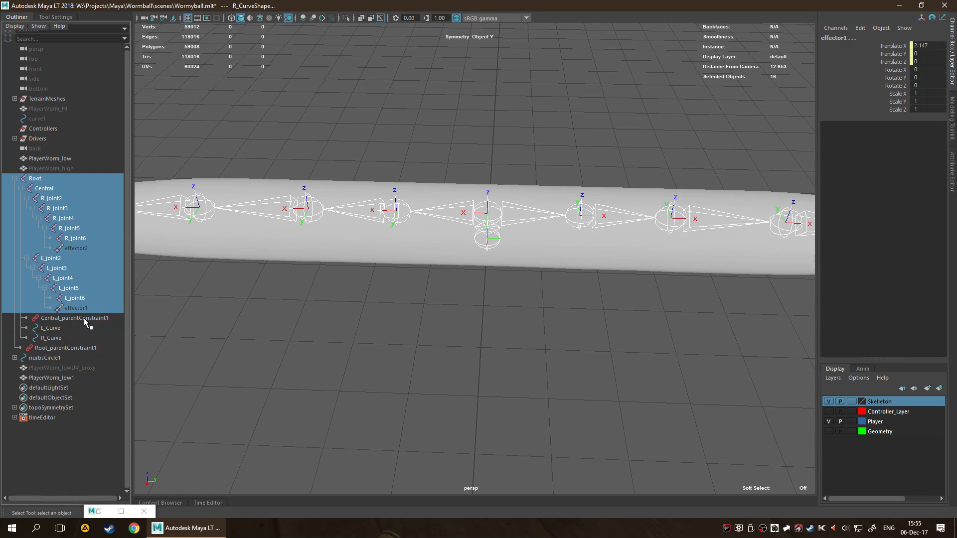
{"action": "left_click", "coordinate": [89, 306], "text": "ctrl"}
{"action": "left_click", "coordinate": [92, 249], "text": "ctrl"}
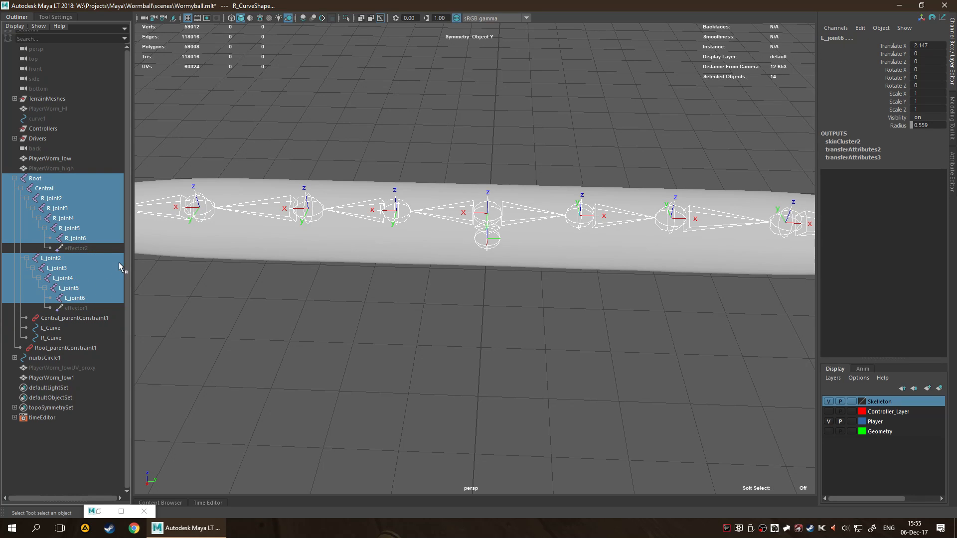
Bind the duplicate PlayerWorm_low1 to the selected joints using Joint hierarchy, Geodesic Voxel, Distance weighting, 4 max influences, 0.20 falloff and 256 resolution.
{"action": "key", "text": "space"}
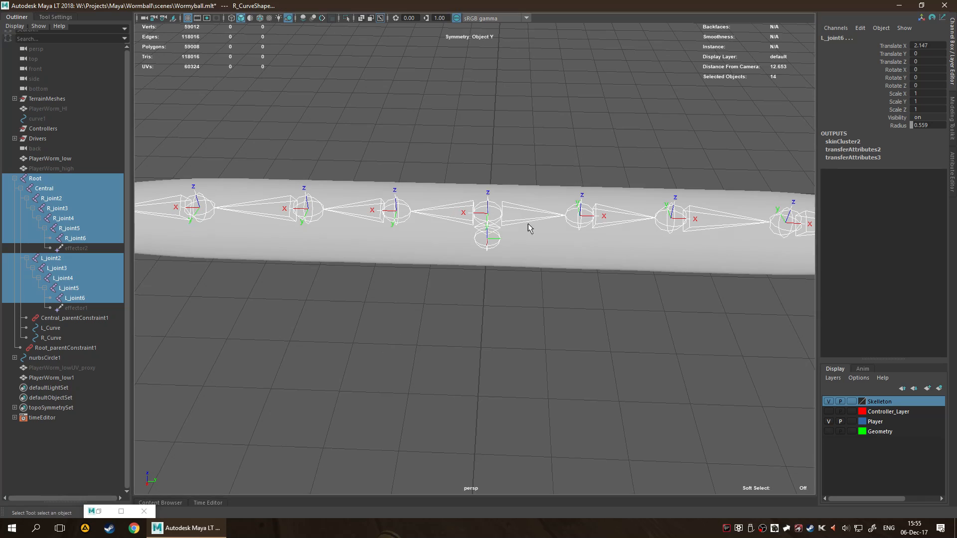
{"action": "left_click", "coordinate": [429, 255], "text": "shift"}
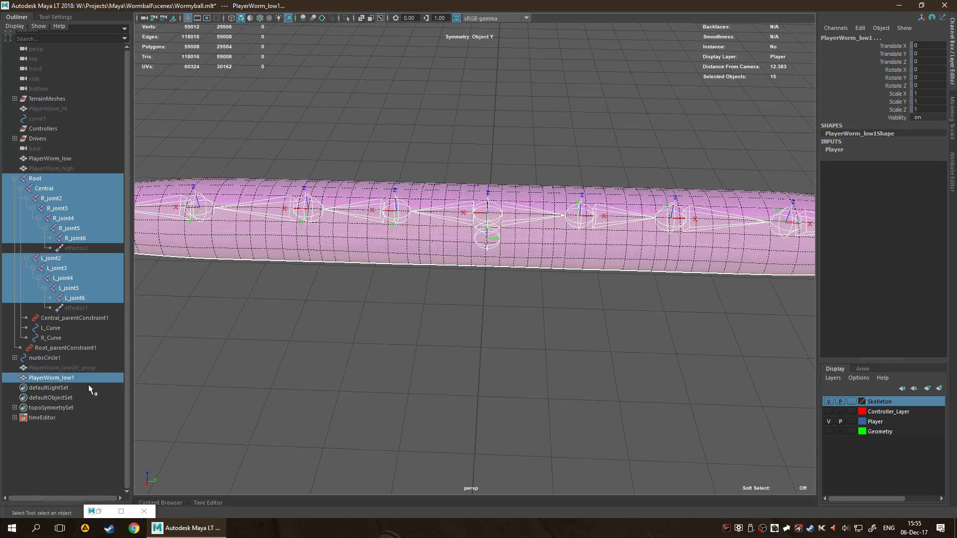
{"action": "key", "text": "space"}
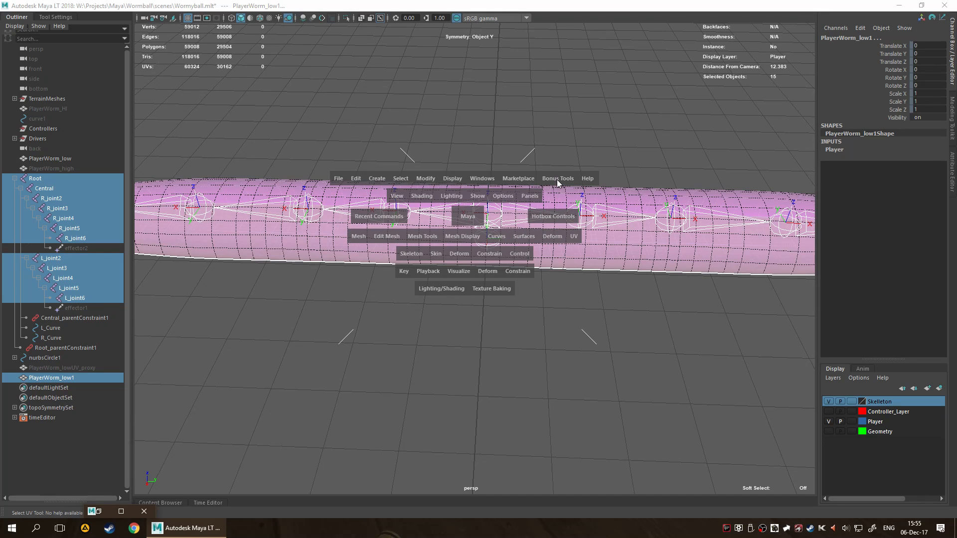
{"action": "left_click", "coordinate": [436, 254]}
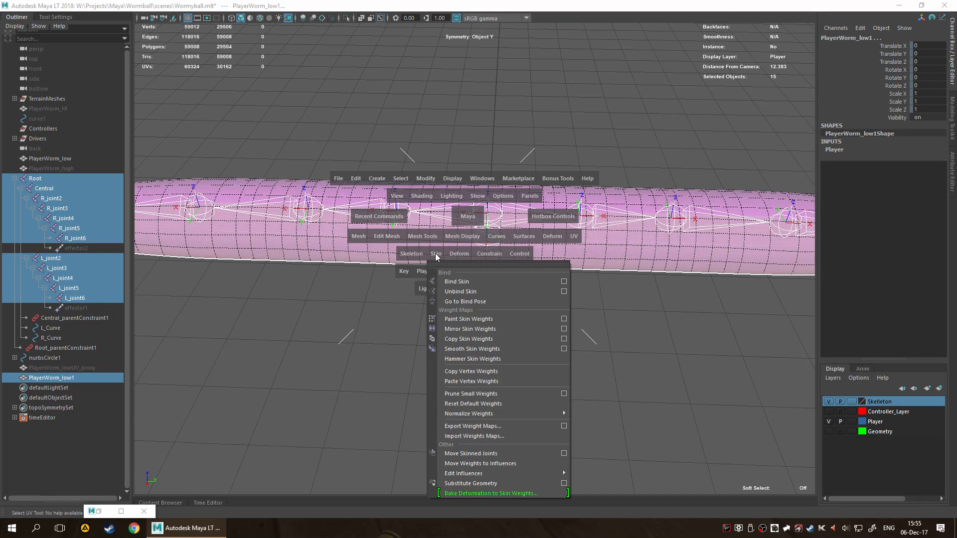
{"action": "left_click", "coordinate": [564, 282]}
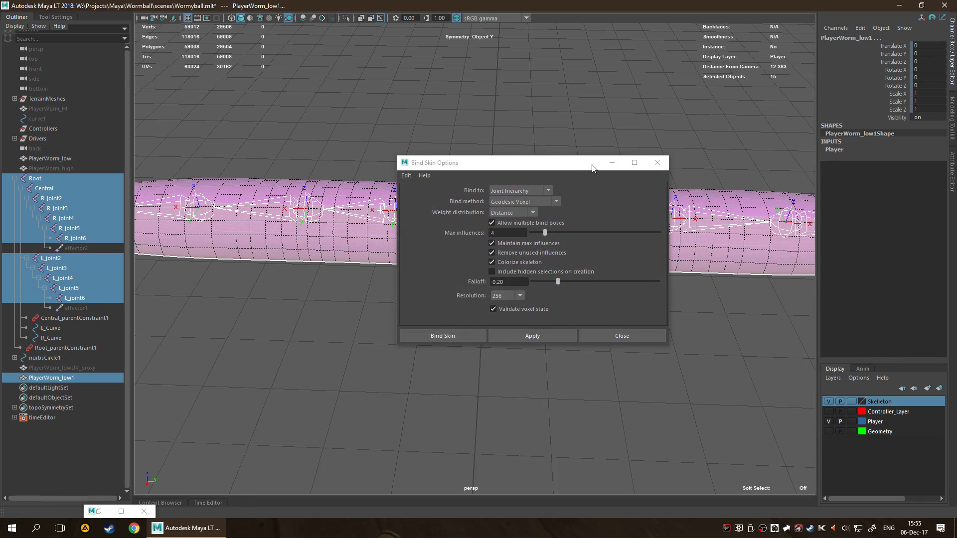
{"action": "left_click_drag", "start_coordinate": [591, 163], "coordinate": [548, 140]}
{"action": "left_click", "coordinate": [406, 311]}
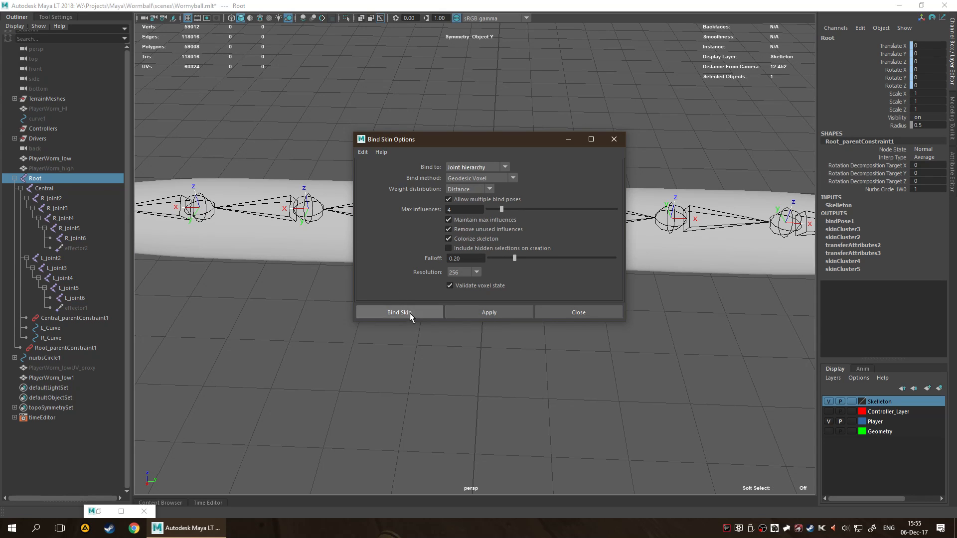
{"action": "left_click_drag", "start_coordinate": [426, 148], "coordinate": [300, 163]}
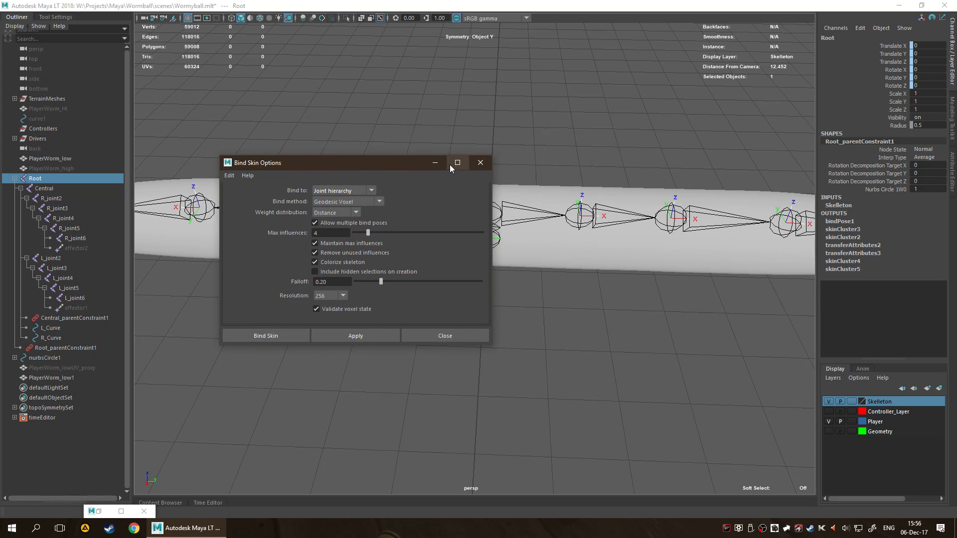
{"action": "left_click", "coordinate": [435, 163]}
Select PlayerWorm_low together with PlayerWorm_low1 and close the two minimized option windows.
{"action": "left_click", "coordinate": [539, 387]}
{"action": "left_click", "coordinate": [558, 256]}
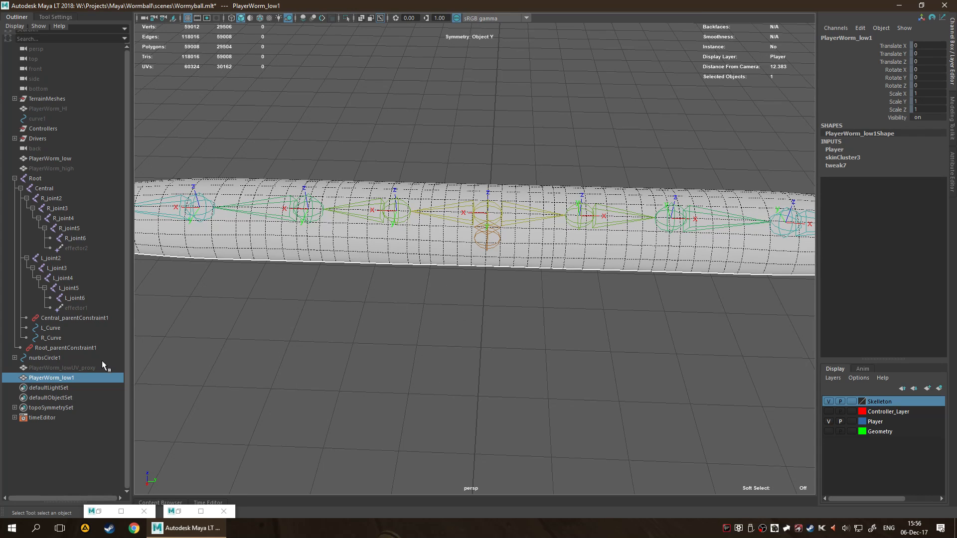
{"action": "key", "text": "space"}
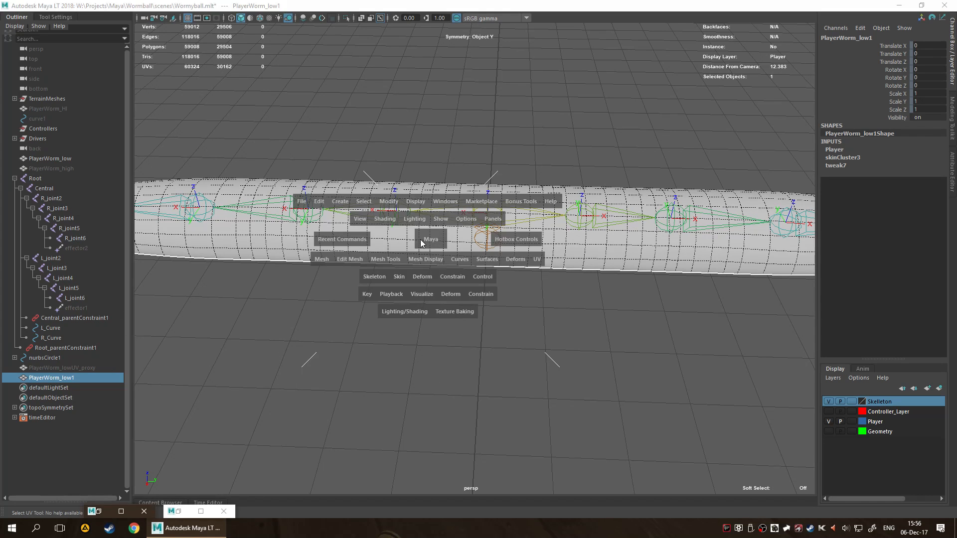
{"action": "key", "text": "space"}
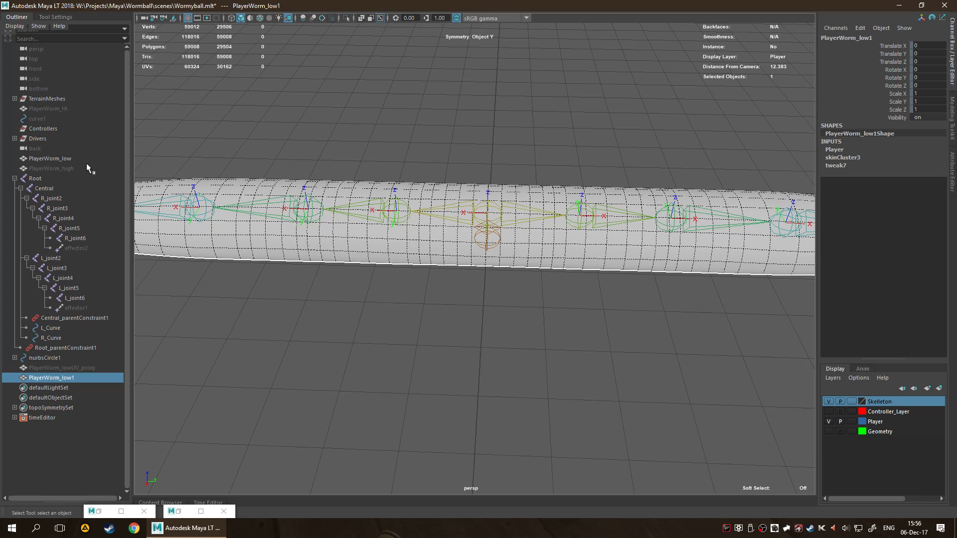
{"action": "left_click", "coordinate": [67, 159]}
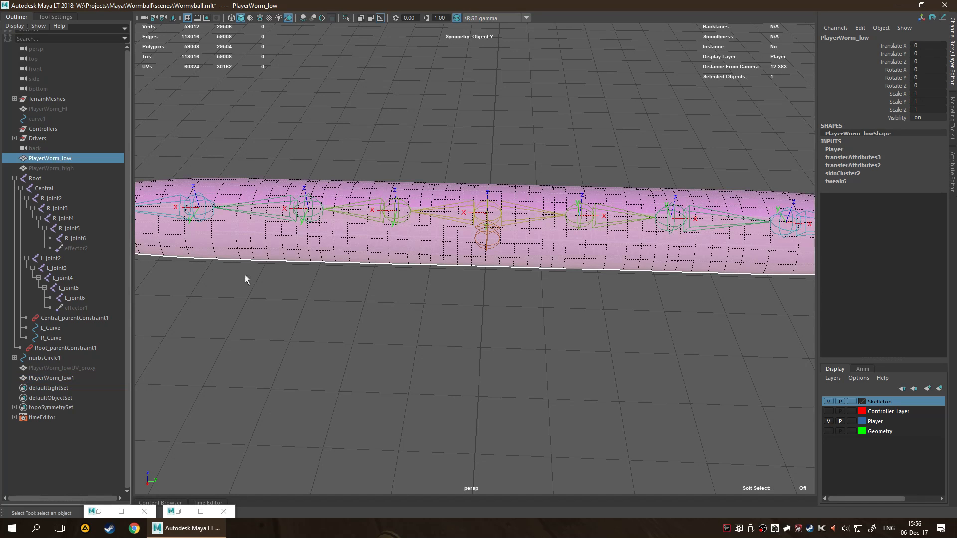
{"action": "left_click", "coordinate": [58, 376], "text": "ctrl"}
{"action": "key", "text": "space"}
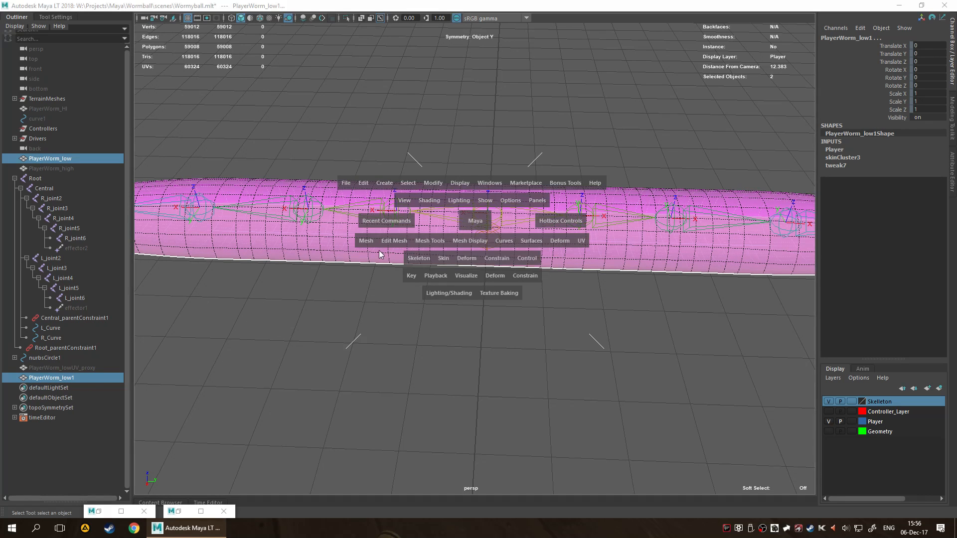
{"action": "left_click", "coordinate": [223, 511]}
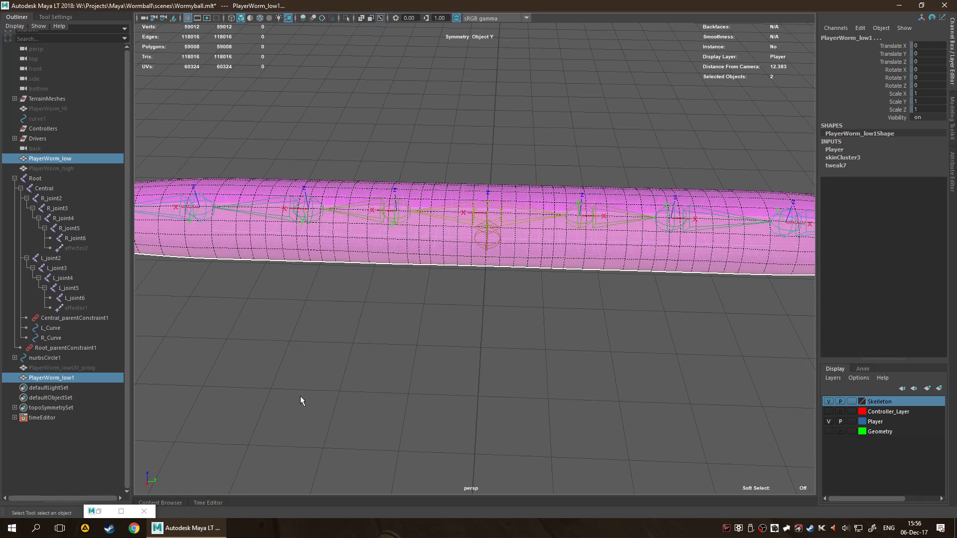
{"action": "left_click", "coordinate": [144, 512]}
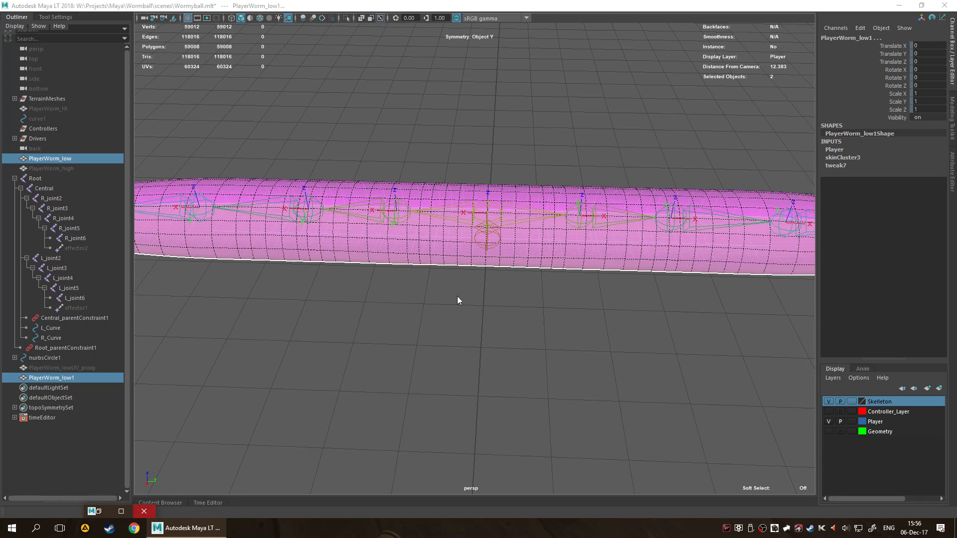
Copy skin weights from PlayerWorm_low to PlayerWorm_low1 using Closest point on surface, Closest joint influence association and Normalize.
{"action": "left_click", "coordinate": [319, 384]}
{"action": "left_click", "coordinate": [379, 249]}
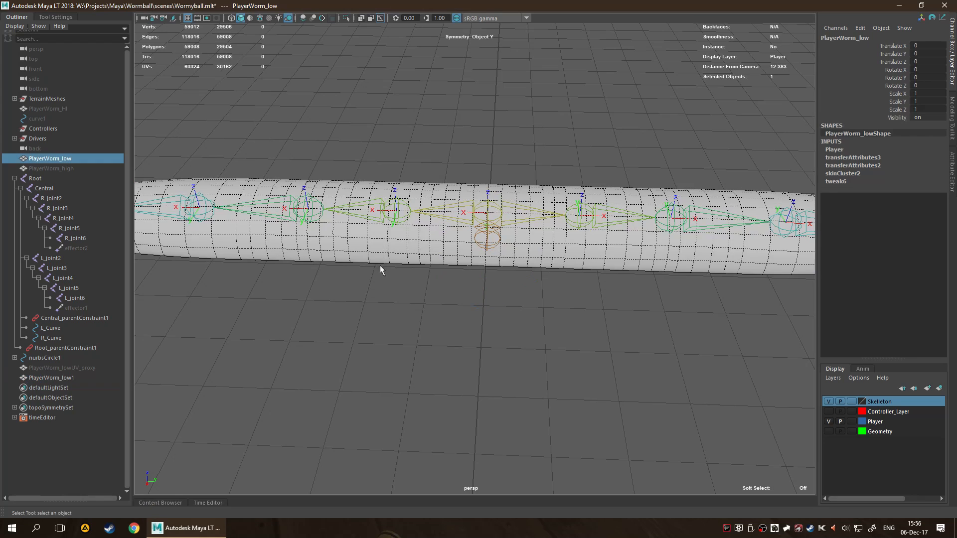
{"action": "left_click", "coordinate": [66, 378], "text": "ctrl"}
{"action": "key", "text": "space"}
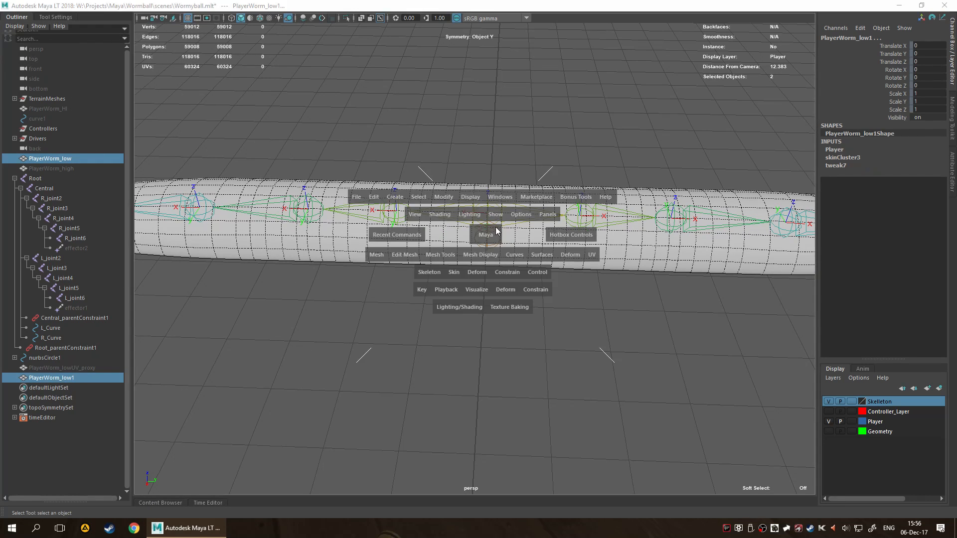
{"action": "left_click", "coordinate": [453, 274]}
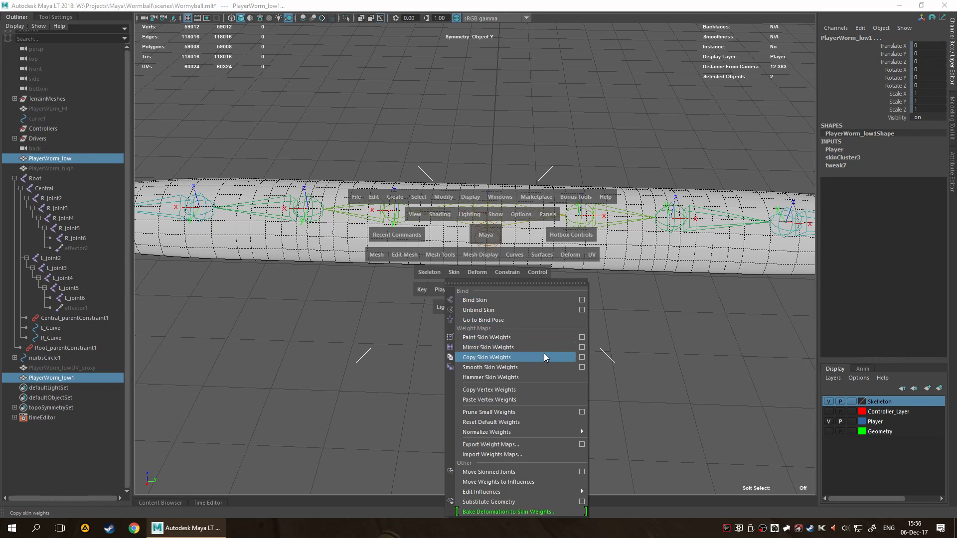
{"action": "left_click", "coordinate": [579, 357]}
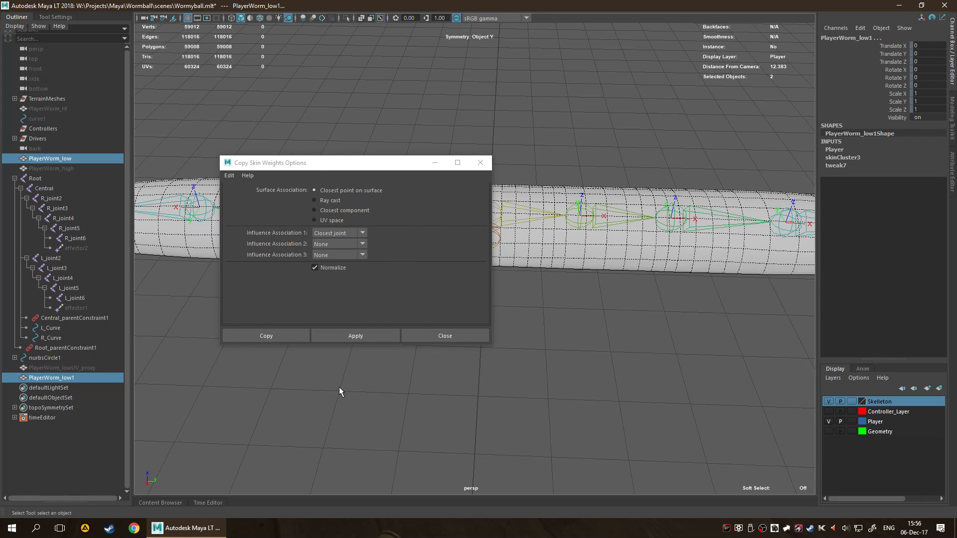
{"action": "left_click", "coordinate": [279, 336]}
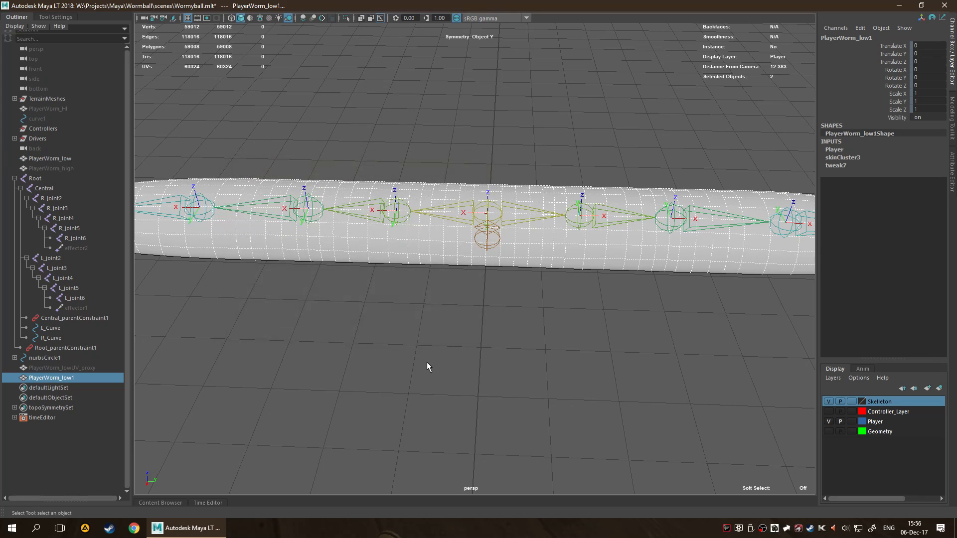
{"action": "left_click", "coordinate": [426, 365]}
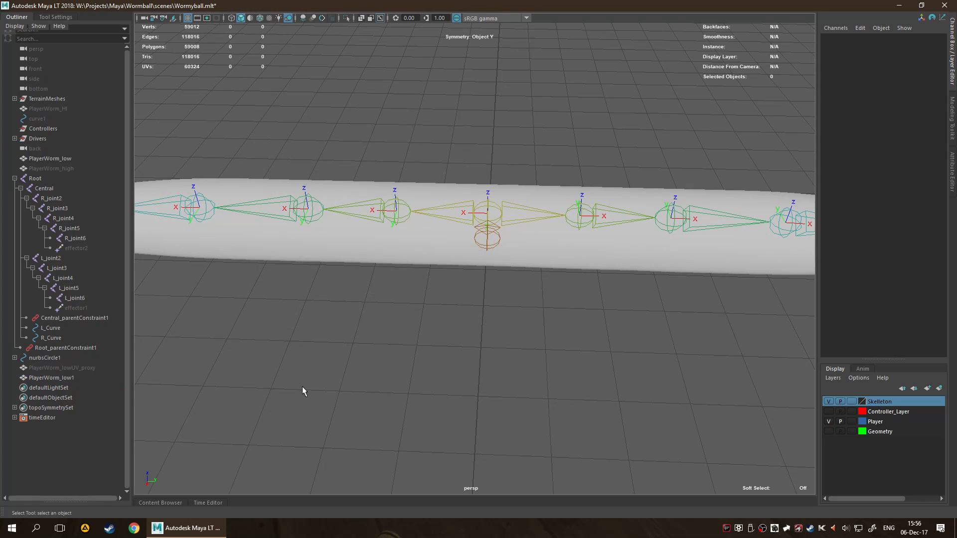
Open the Time Editor and examine Composition1 under the timeEditor node for any animation content.
{"action": "left_click", "coordinate": [60, 378]}
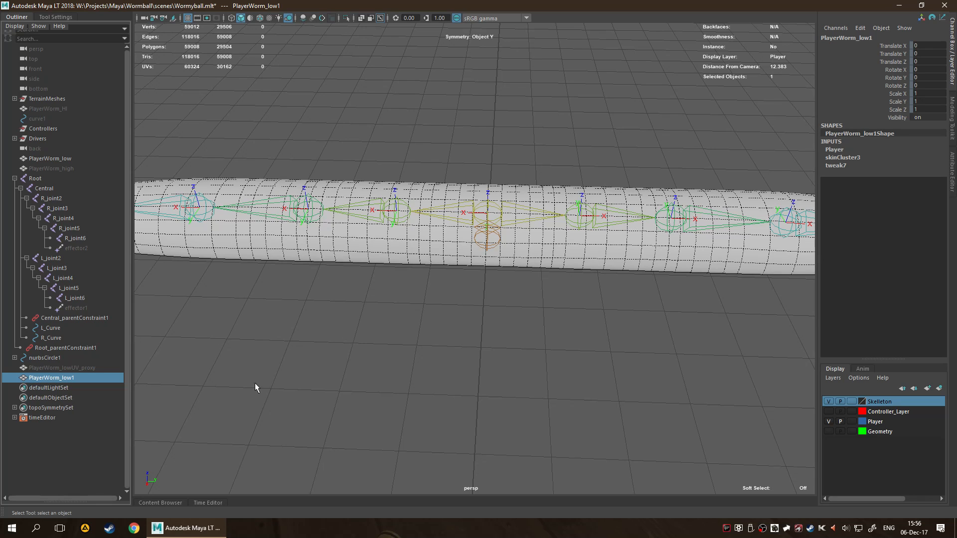
{"action": "key", "text": "space"}
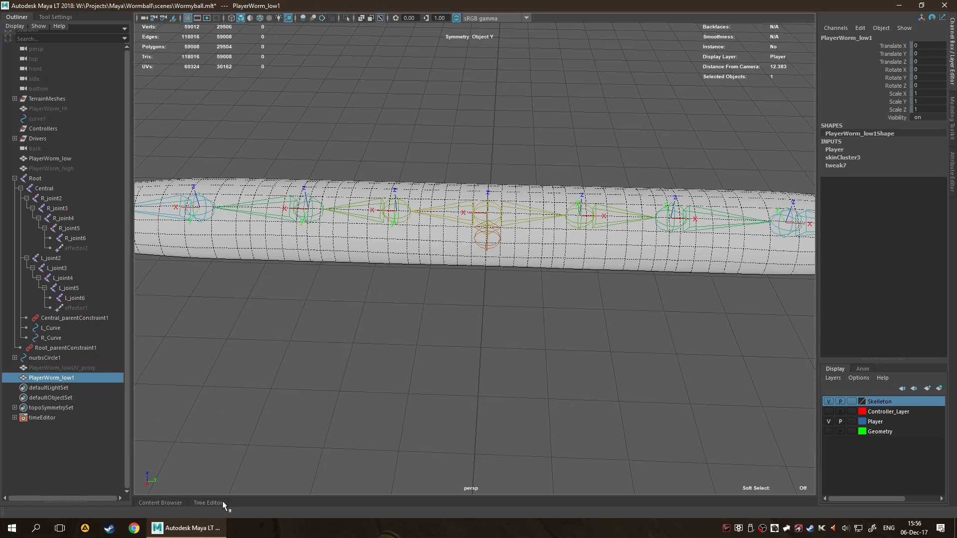
{"action": "left_click", "coordinate": [219, 503]}
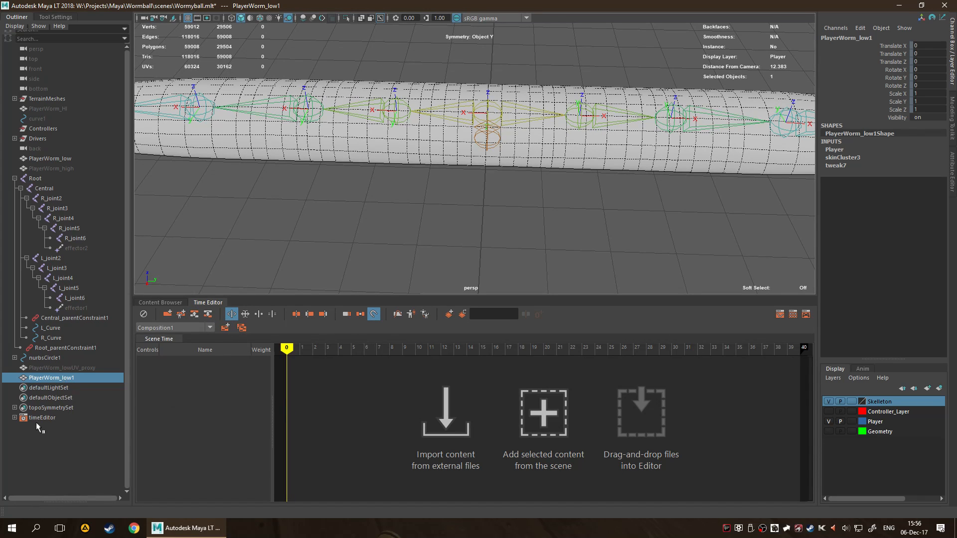
{"action": "left_click", "coordinate": [15, 417]}
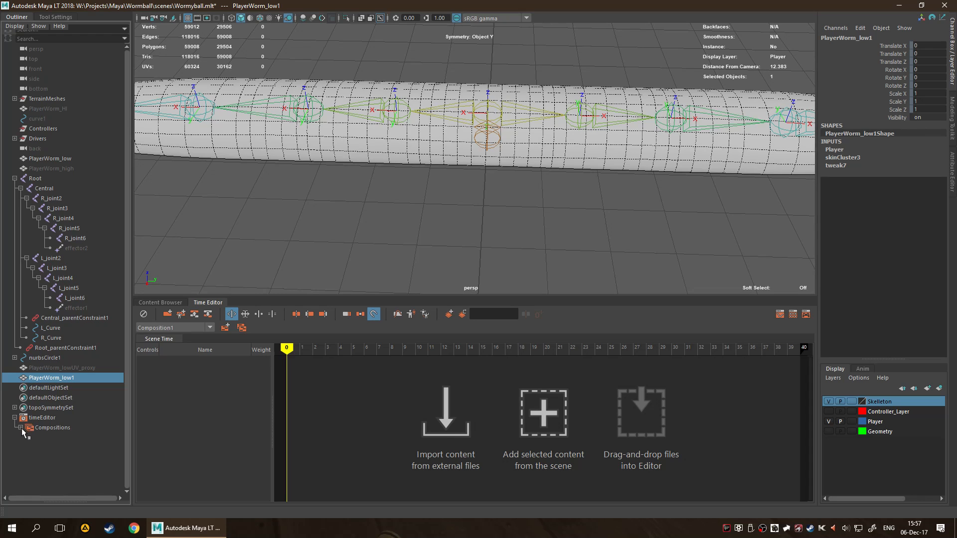
{"action": "left_click", "coordinate": [58, 428]}
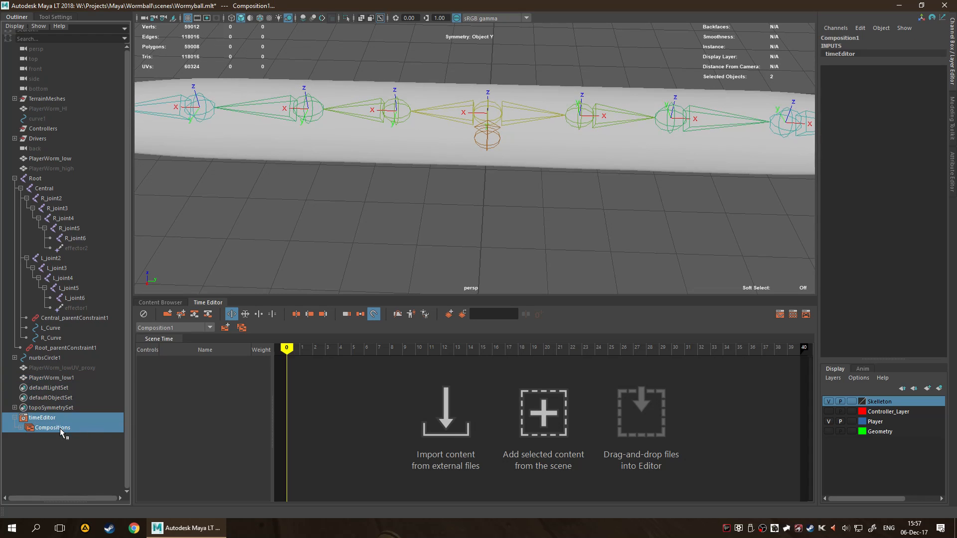
{"action": "left_click", "coordinate": [87, 434]}
{"action": "left_click_drag", "start_coordinate": [73, 428], "coordinate": [181, 328]}
{"action": "left_click", "coordinate": [184, 327]}
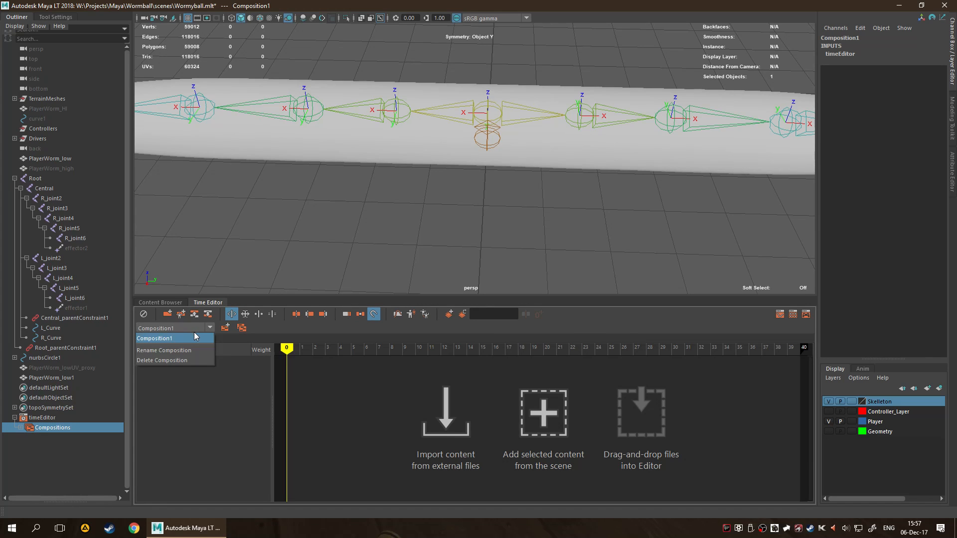
{"action": "left_click", "coordinate": [197, 334]}
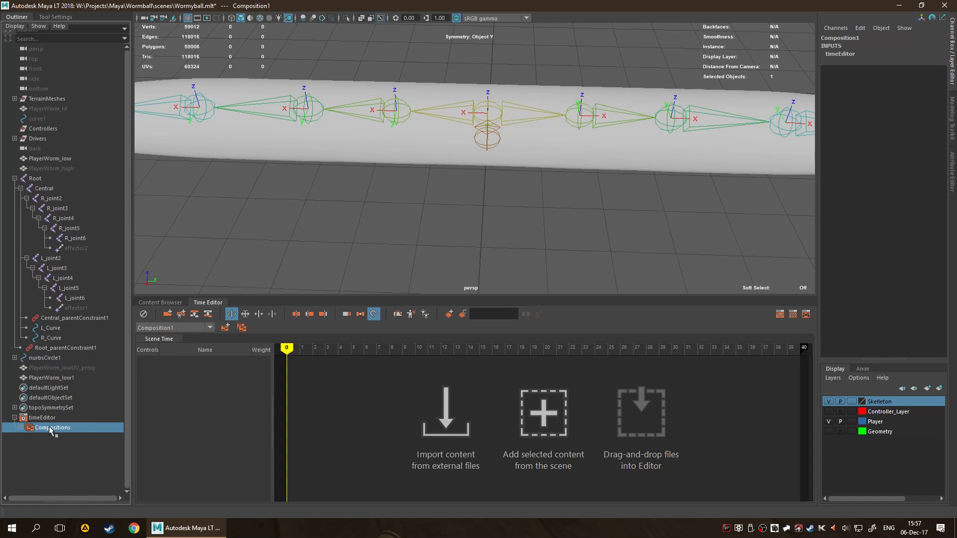
{"action": "left_click", "coordinate": [46, 444]}
{"action": "left_click", "coordinate": [21, 428]}
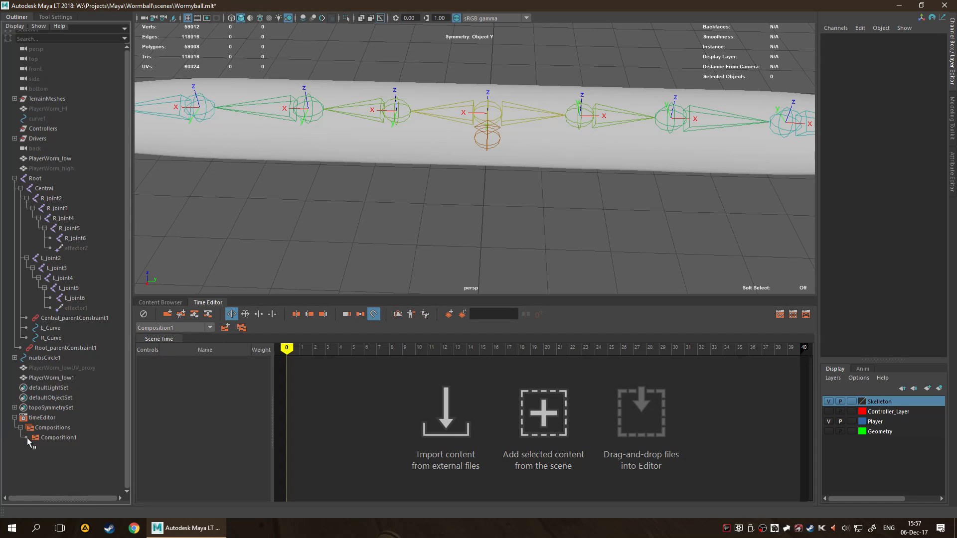
{"action": "left_click", "coordinate": [56, 437]}
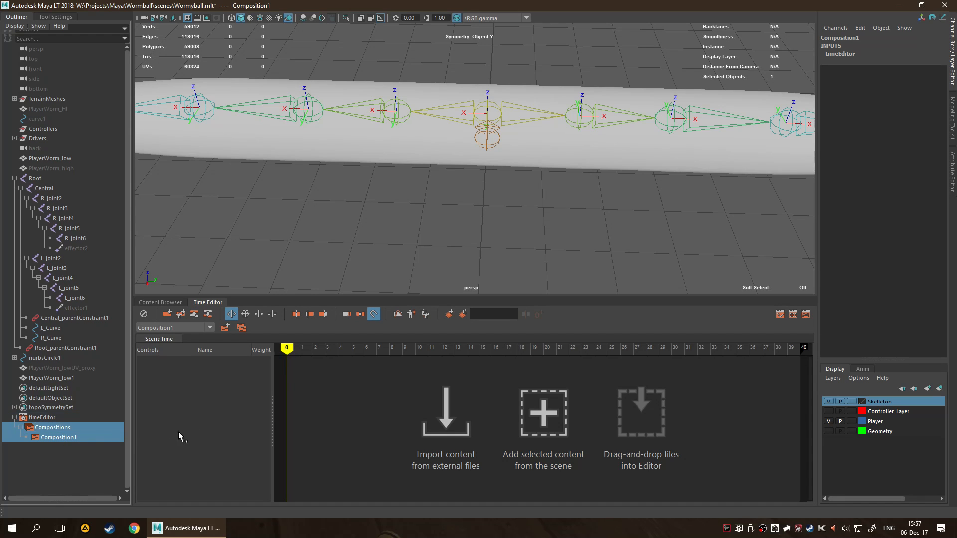
{"action": "right_click", "coordinate": [192, 410]}
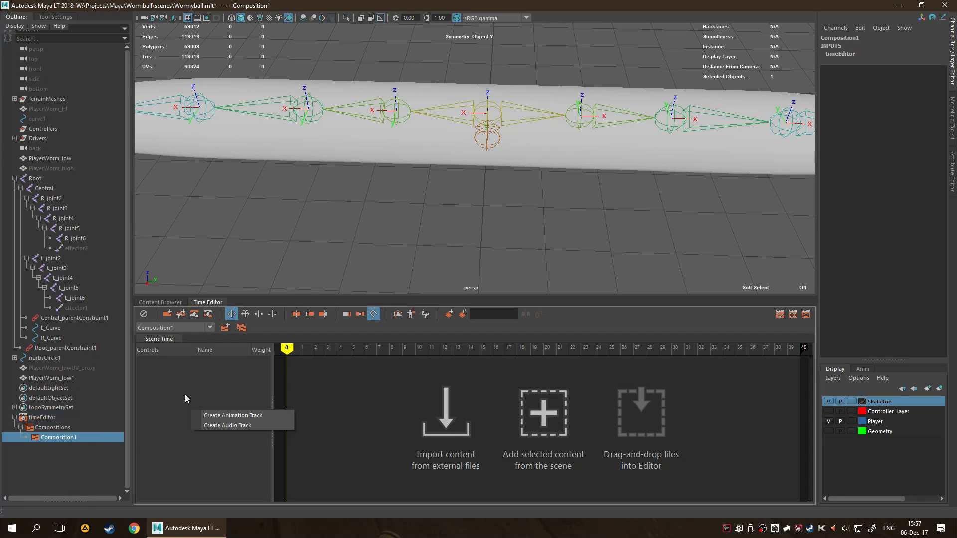
{"action": "left_click", "coordinate": [185, 398]}
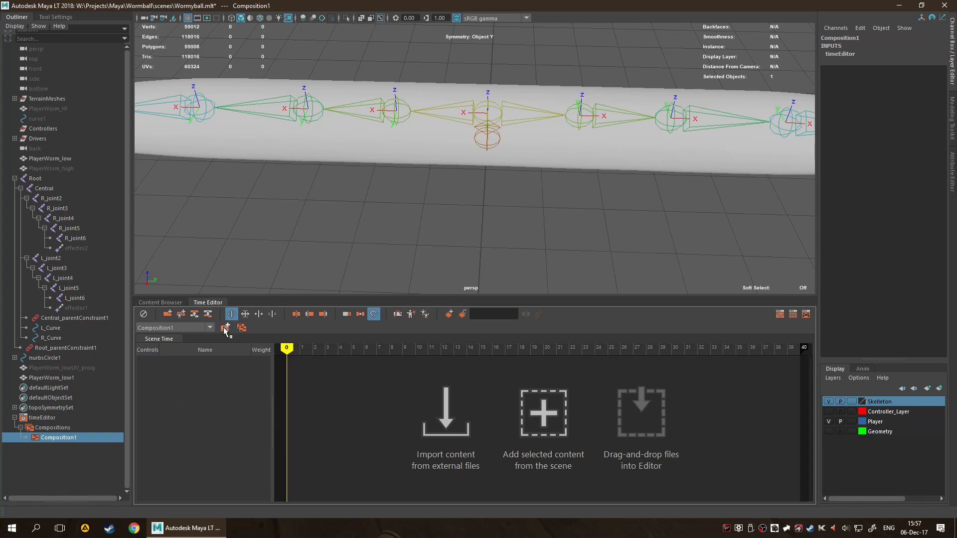
{"action": "left_click", "coordinate": [210, 328]}
{"action": "left_click", "coordinate": [211, 328]}
Show the time slider and range slider below the perspective view.
{"action": "key", "text": "space"}
{"action": "key", "text": "space"}
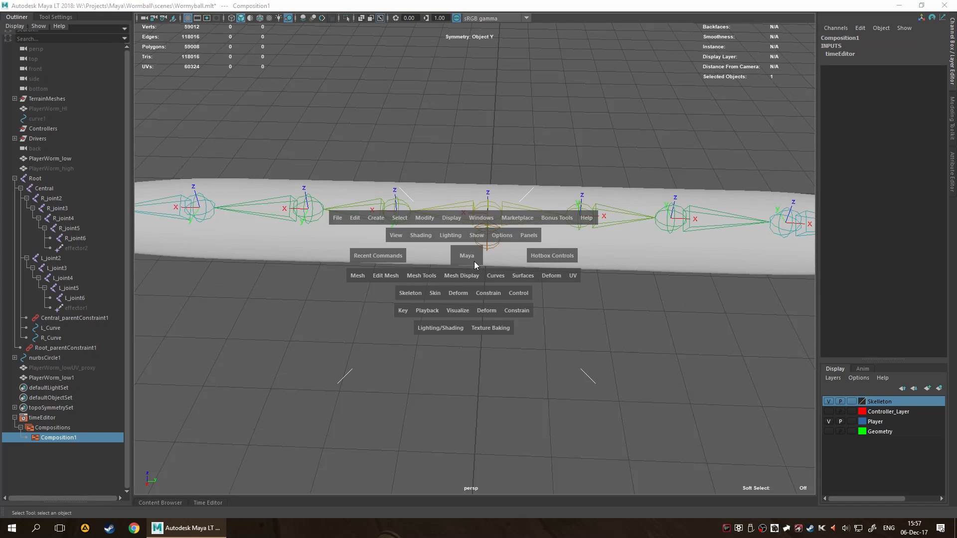
{"action": "left_click_drag", "start_coordinate": [649, 255], "coordinate": [616, 307]}
{"action": "left_click_drag", "start_coordinate": [644, 274], "coordinate": [643, 300]}
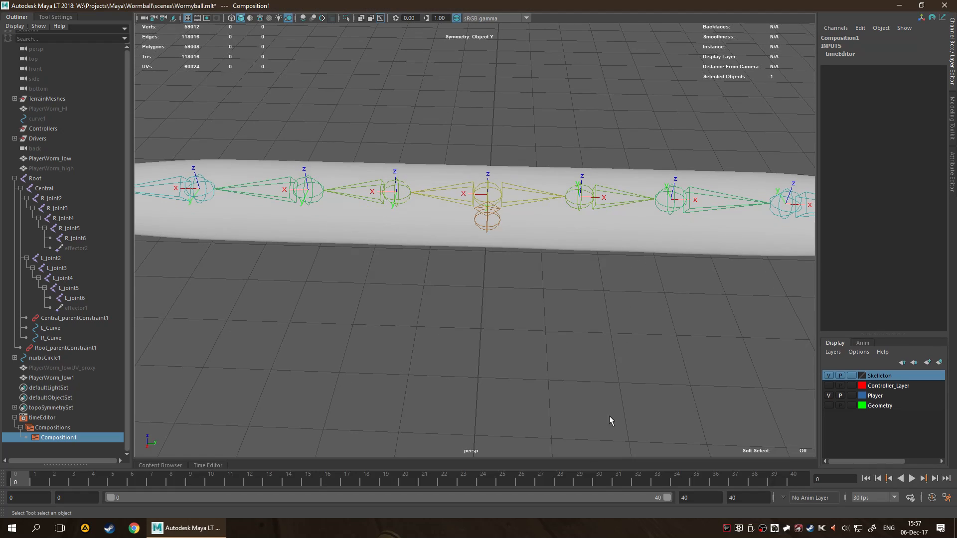
Play the animation, compare how the two worm meshes follow the joints, and stop playback.
{"action": "left_click", "coordinate": [912, 478]}
{"action": "scroll", "coordinate": [594, 349], "scroll_direction": "down", "scroll_amount": 10}
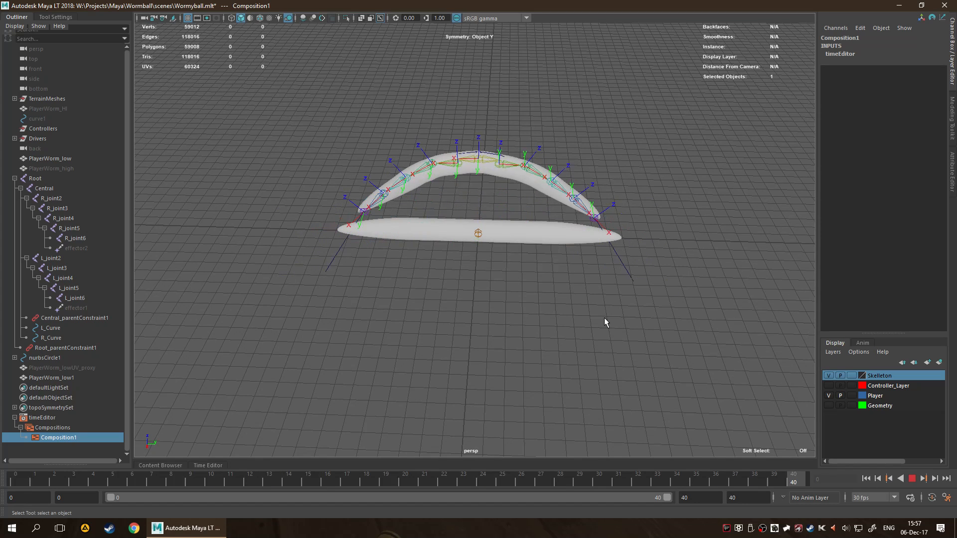
{"action": "scroll", "coordinate": [582, 327], "scroll_direction": "up", "scroll_amount": 3}
{"action": "left_click_drag", "start_coordinate": [581, 327], "coordinate": [572, 277], "text": "alt"}
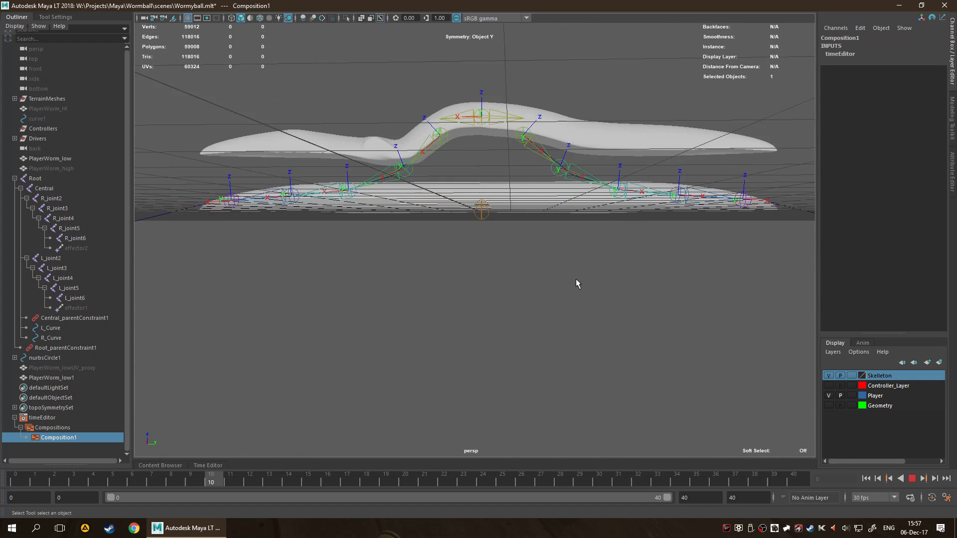
{"action": "left_click", "coordinate": [911, 482]}
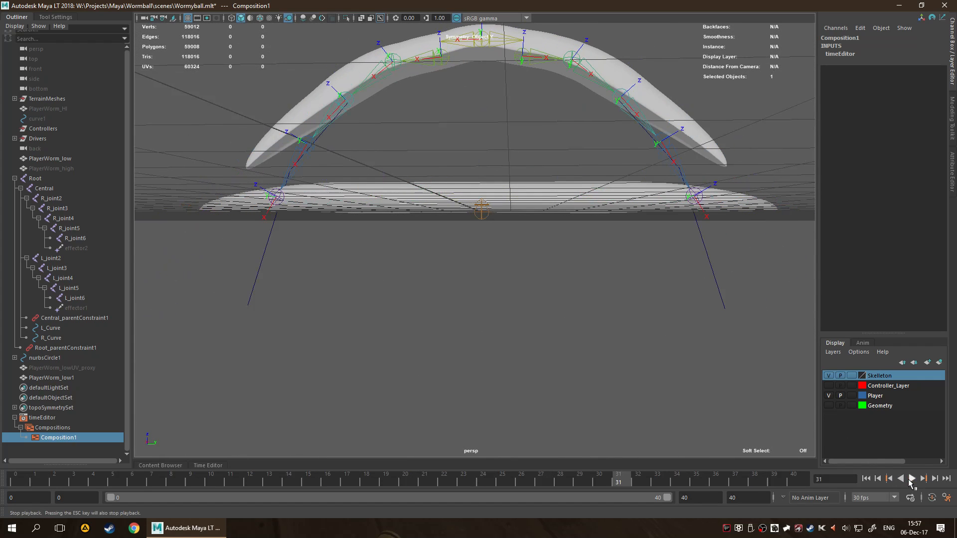
{"action": "left_click_drag", "start_coordinate": [561, 267], "coordinate": [562, 313], "text": "alt"}
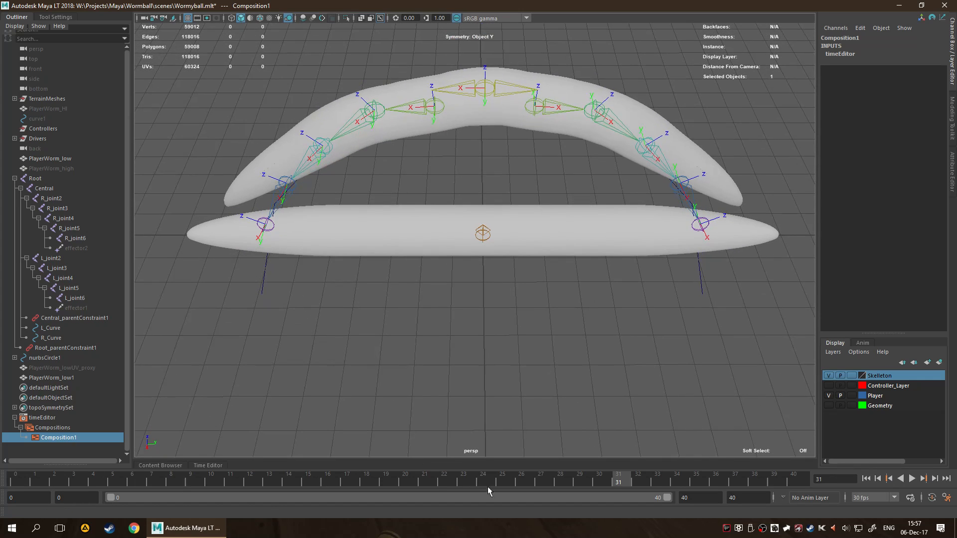
Set the current frame to 0 and clear the selection.
{"action": "left_click", "coordinate": [850, 479]}
{"action": "type", "text": "0"}
{"action": "key", "text": "Return"}
{"action": "left_click", "coordinate": [498, 430]}
{"action": "left_click_drag", "start_coordinate": [498, 430], "coordinate": [504, 412], "text": "alt"}
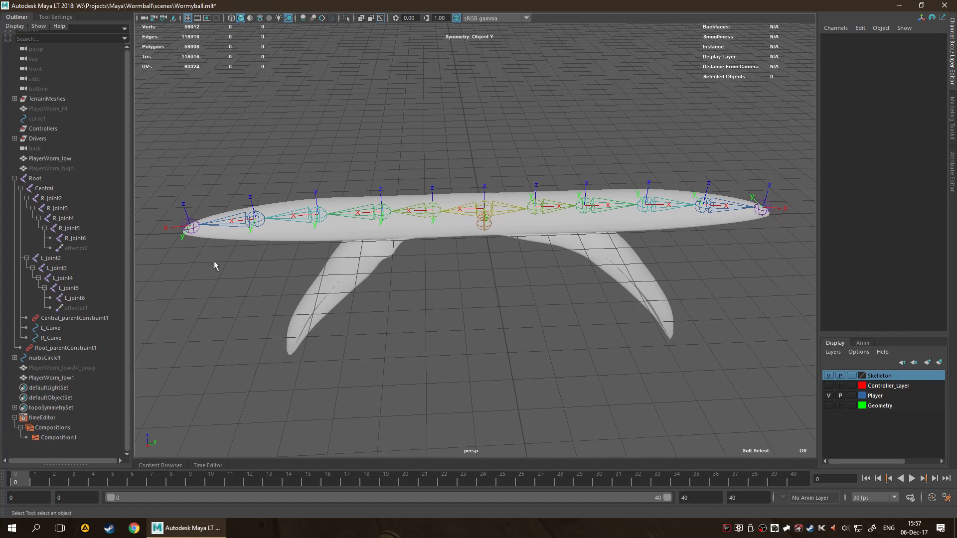
Hide the original PlayerWorm_low mesh and play the animation to check the deformation of PlayerWorm_low1.
{"action": "left_click", "coordinate": [350, 298]}
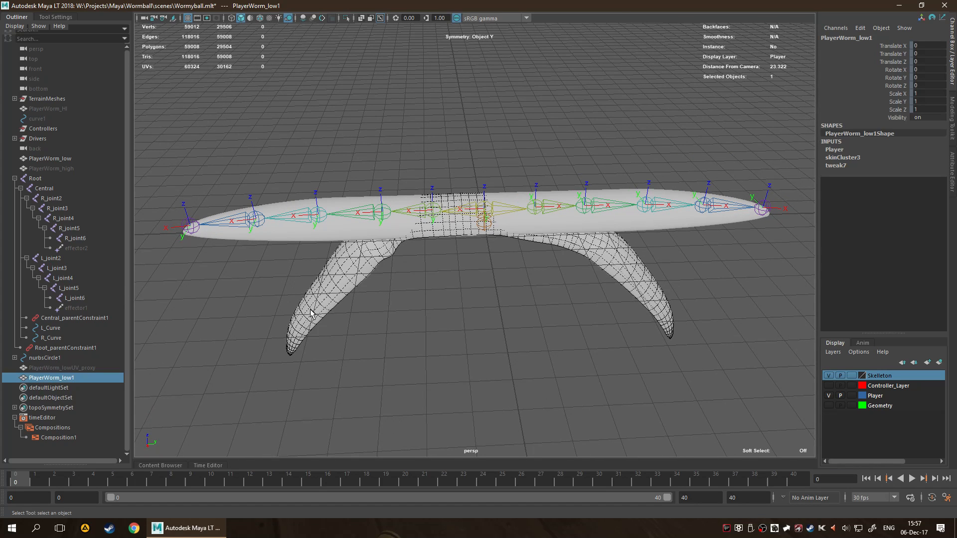
{"action": "left_click", "coordinate": [251, 285]}
{"action": "left_click", "coordinate": [292, 233]}
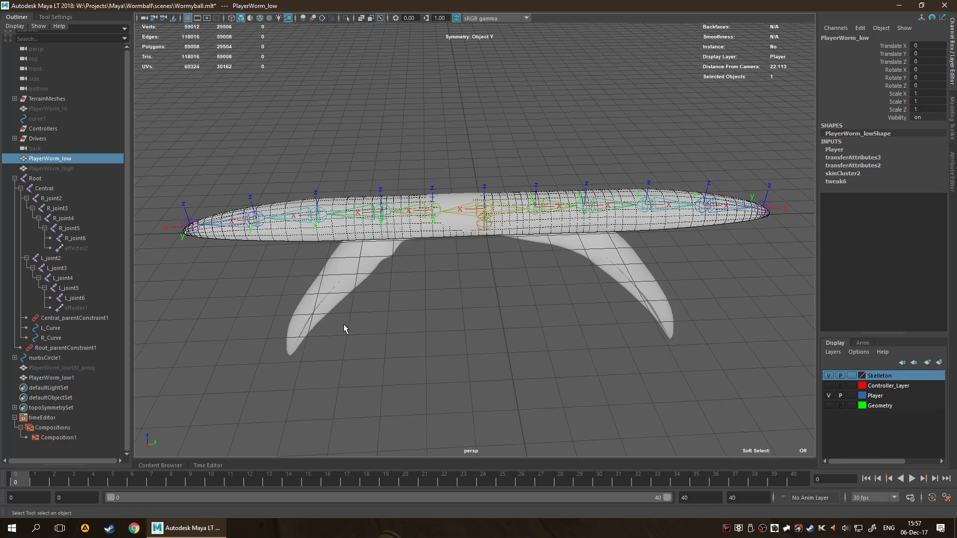
{"action": "key", "text": "ctrl+h"}
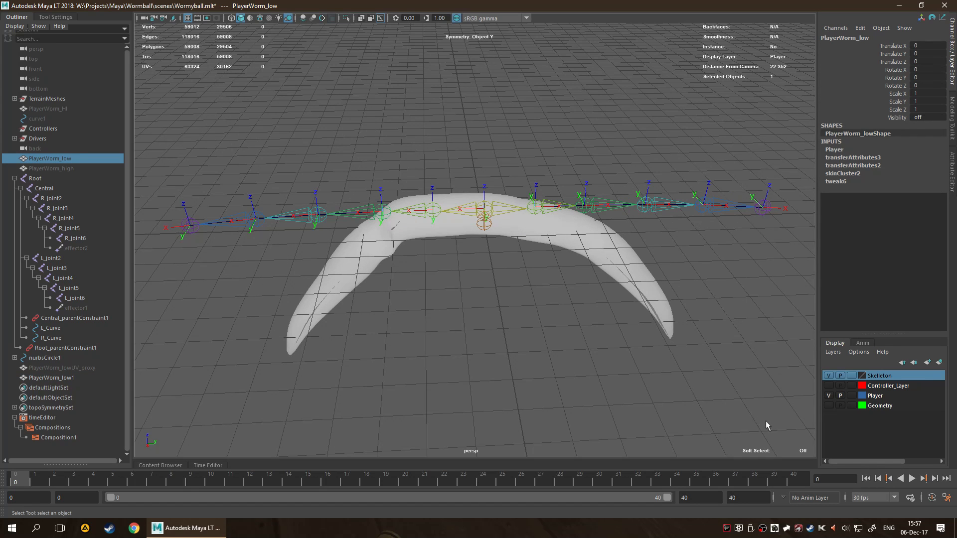
{"action": "left_click", "coordinate": [912, 481]}
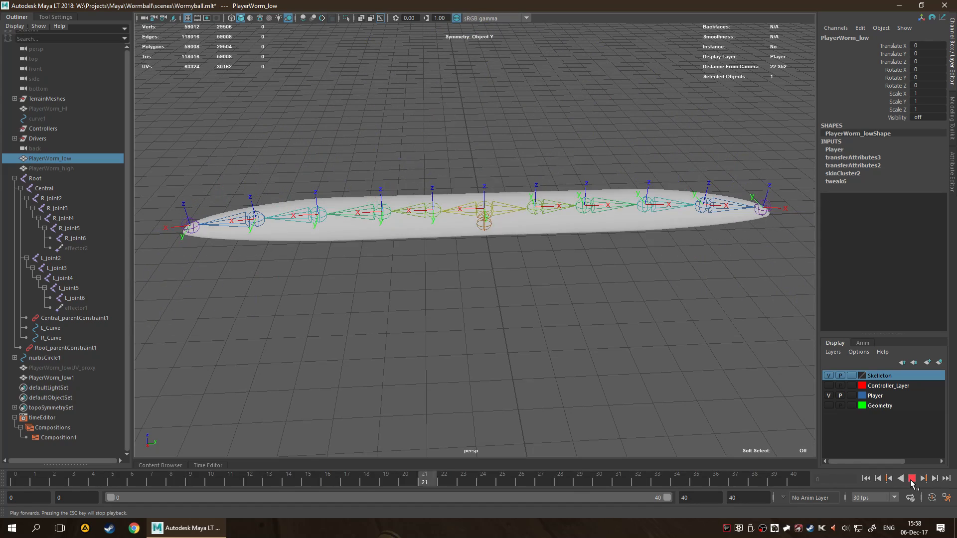
Examine the deformation of PlayerWorm_low1 from several angles during playback, and stop the animation.
{"action": "left_click_drag", "start_coordinate": [540, 339], "coordinate": [541, 288], "text": "alt"}
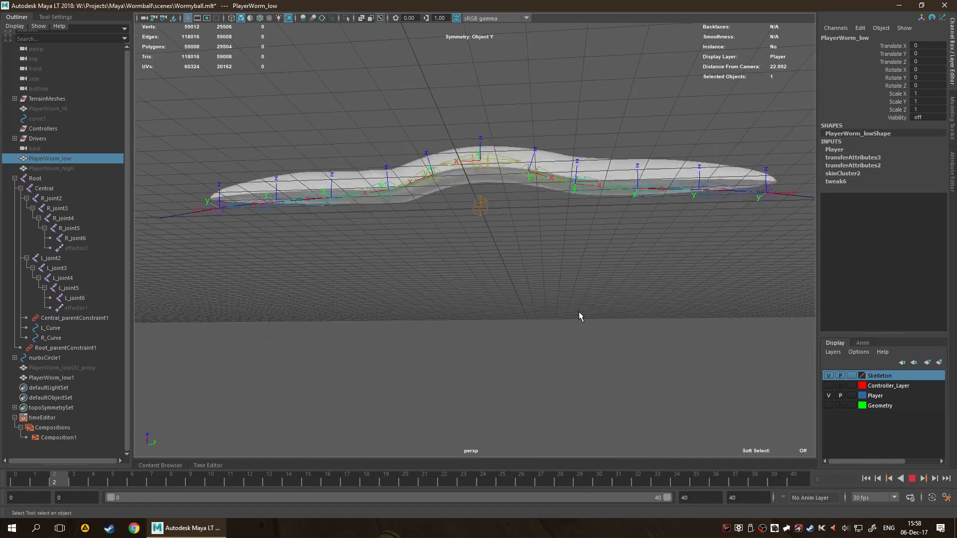
{"action": "left_click_drag", "start_coordinate": [582, 315], "coordinate": [606, 320], "text": "alt"}
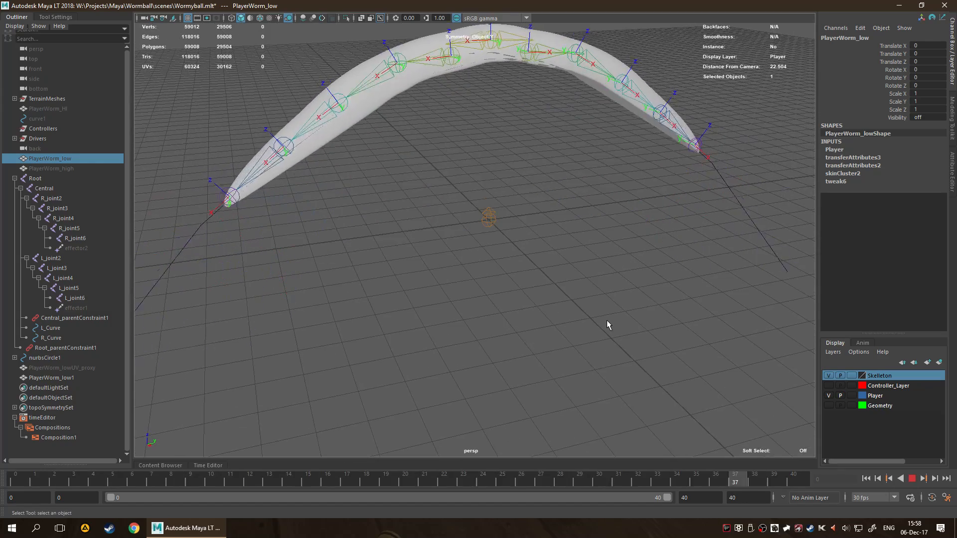
{"action": "left_click", "coordinate": [914, 479]}
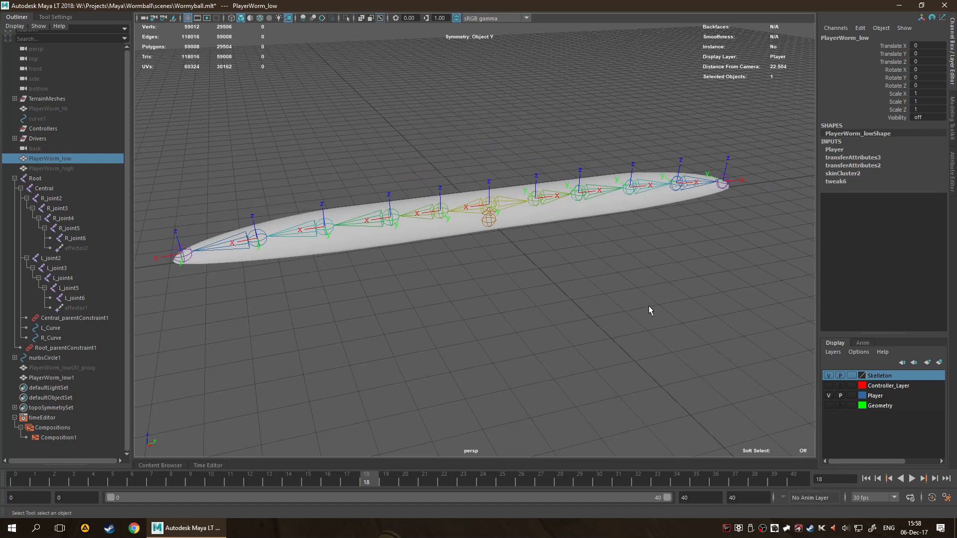
Triangulate the PlayerWorm_low1 mesh.
{"action": "left_click", "coordinate": [626, 303]}
{"action": "left_click_drag", "start_coordinate": [496, 321], "coordinate": [463, 321], "text": "alt"}
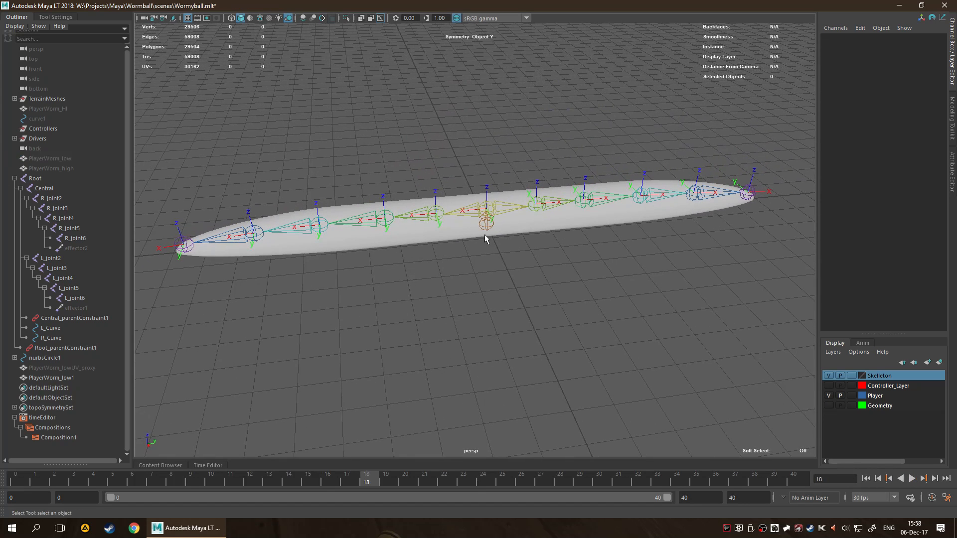
{"action": "scroll", "coordinate": [508, 286], "scroll_direction": "up", "scroll_amount": 3}
{"action": "left_click", "coordinate": [498, 208]}
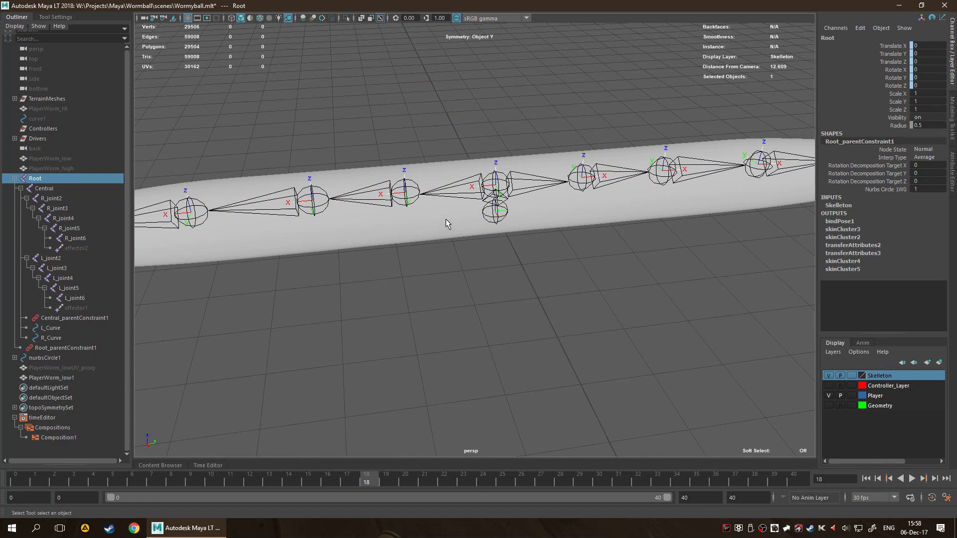
{"action": "left_click", "coordinate": [447, 224], "text": "shift"}
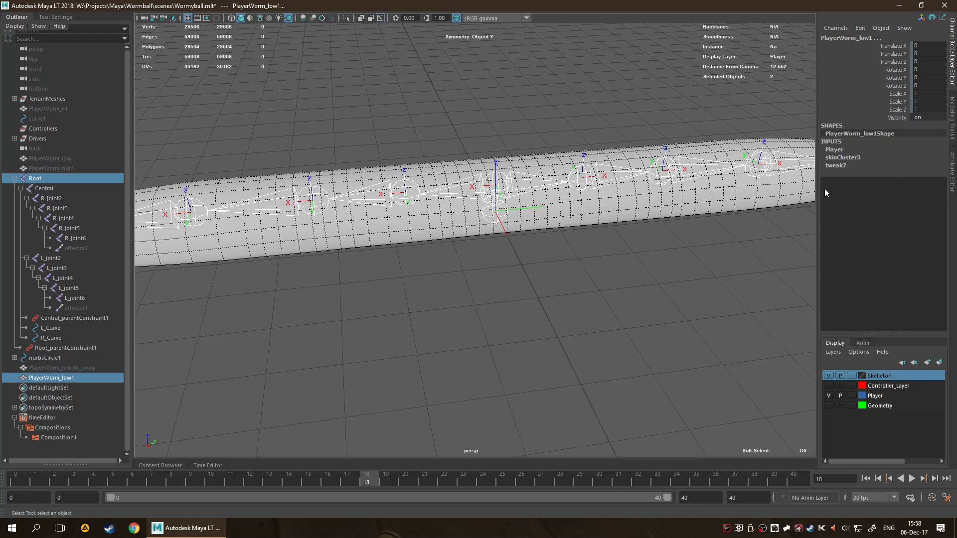
{"action": "right_click", "coordinate": [433, 221], "text": "shift"}
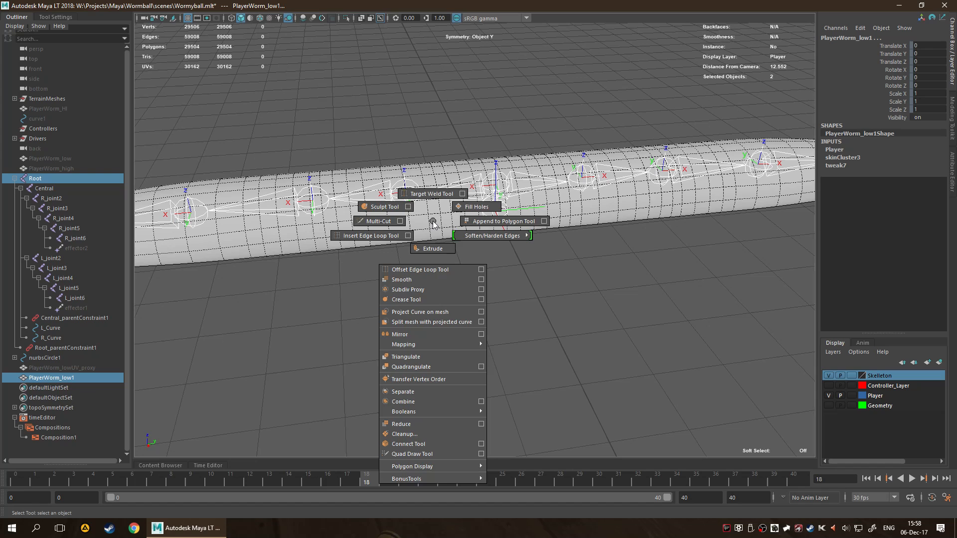
{"action": "left_click", "coordinate": [438, 213]}
{"action": "right_click", "coordinate": [437, 210], "text": "shift"}
{"action": "right_click_drag", "start_coordinate": [435, 242], "coordinate": [436, 343], "text": "shift"}
Select the Root joint's complete hierarchy.
{"action": "left_click", "coordinate": [506, 298]}
{"action": "left_click", "coordinate": [502, 212]}
{"action": "left_click", "coordinate": [524, 276]}
{"action": "left_click", "coordinate": [497, 215]}
{"action": "right_click_drag", "start_coordinate": [497, 215], "coordinate": [504, 307]}
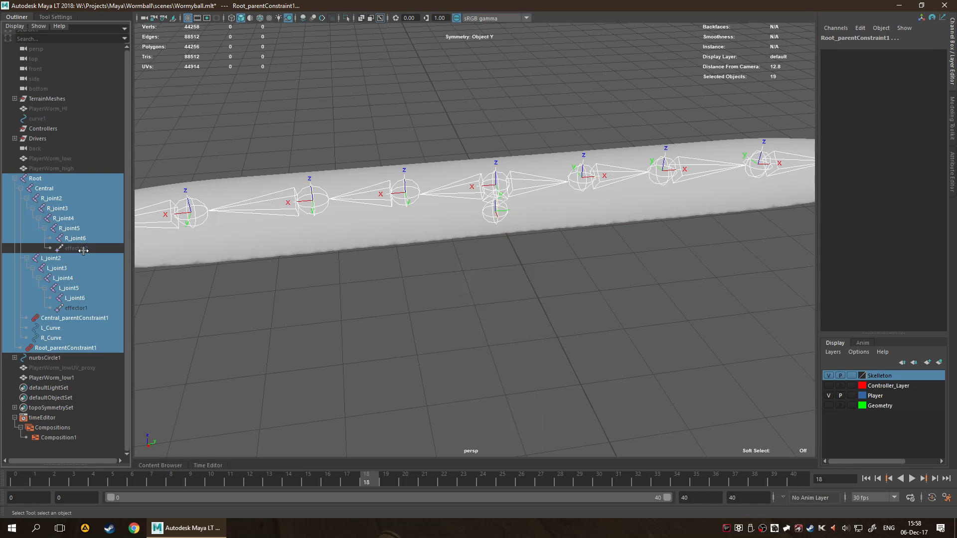
Remove the effectors, parent constraints and curves from the selection, and add the PlayerWorm_low1 mesh.
{"action": "left_click", "coordinate": [88, 307], "text": "ctrl"}
{"action": "left_click", "coordinate": [89, 317], "text": "ctrl"}
{"action": "left_click", "coordinate": [90, 327], "text": "ctrl"}
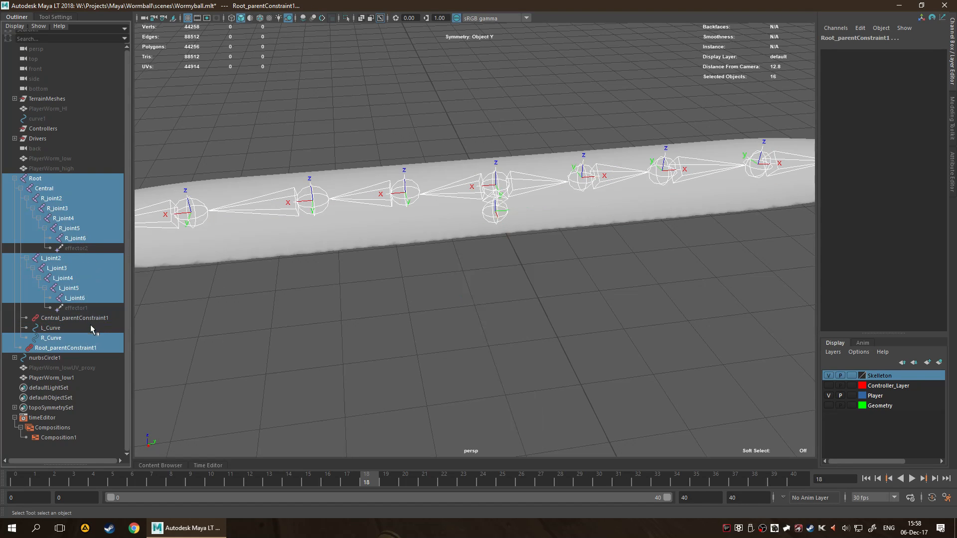
{"action": "left_click", "coordinate": [92, 338], "text": "ctrl"}
{"action": "left_click", "coordinate": [93, 357], "text": "ctrl"}
{"action": "left_click", "coordinate": [80, 358], "text": "ctrl"}
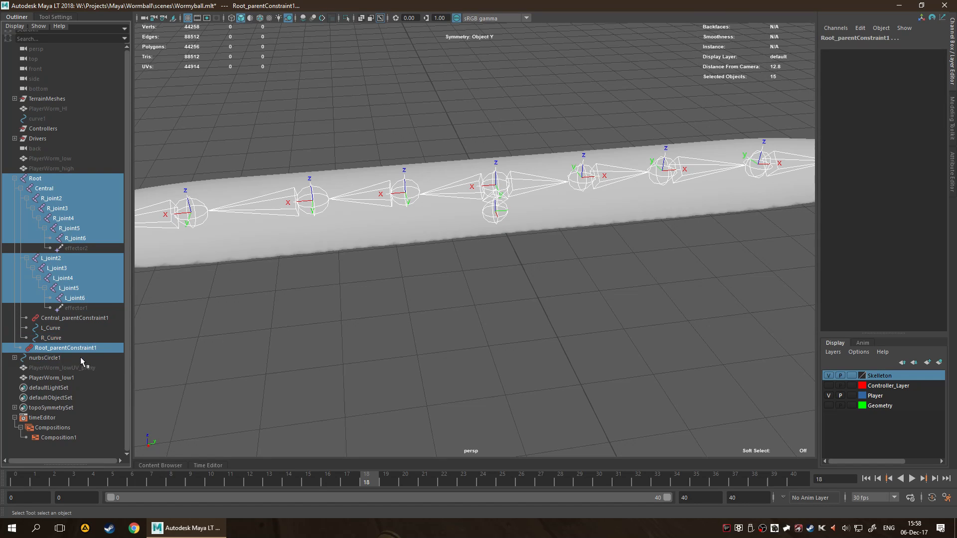
{"action": "left_click", "coordinate": [74, 348], "text": "ctrl"}
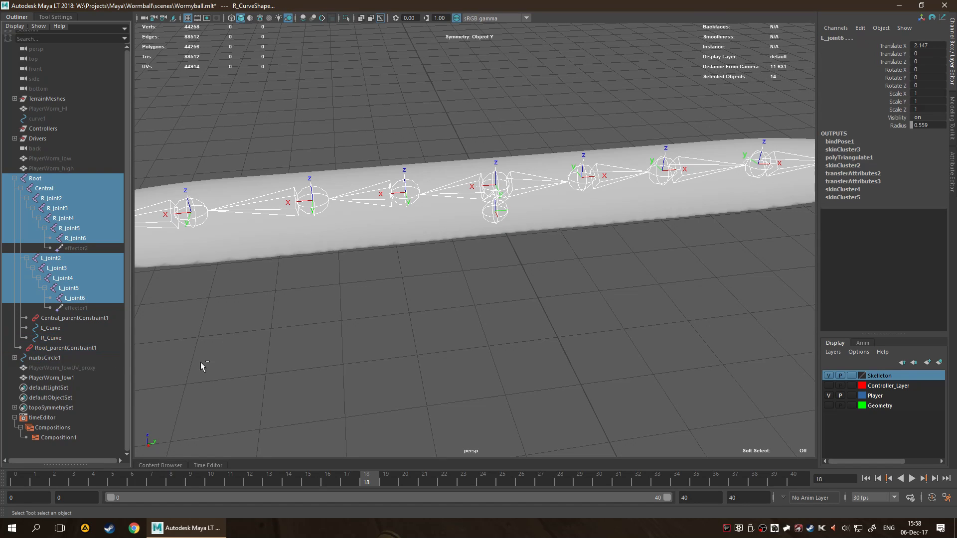
{"action": "left_click", "coordinate": [400, 231], "text": "shift"}
Try to send the selection to Unreal over the existing Worm_low.fbx, and read the export error's description.
{"action": "key", "text": "space"}
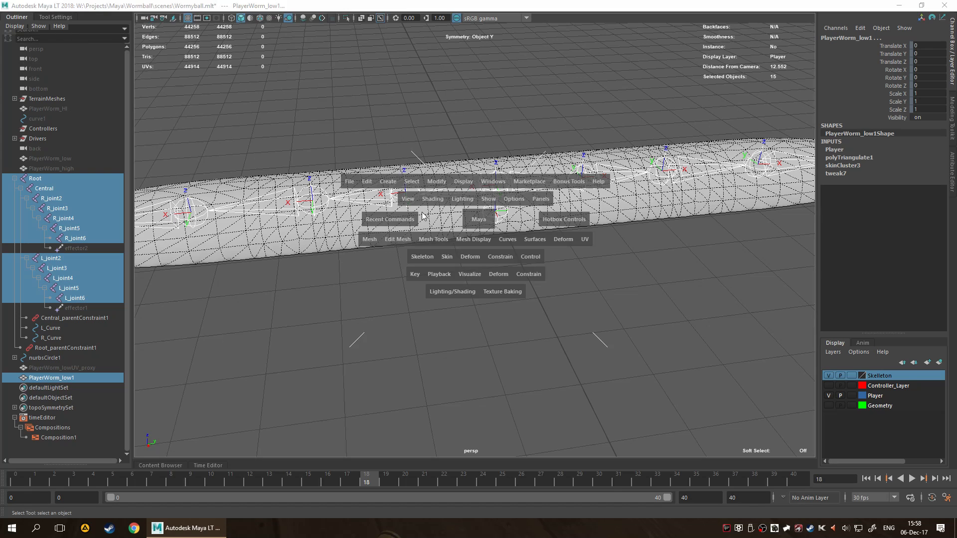
{"action": "left_click", "coordinate": [352, 188]}
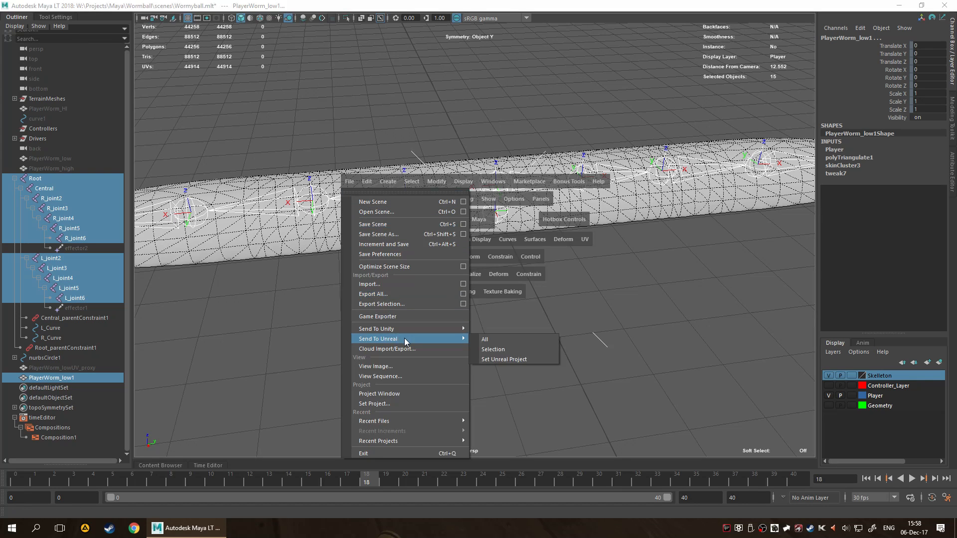
{"action": "left_click", "coordinate": [515, 351]}
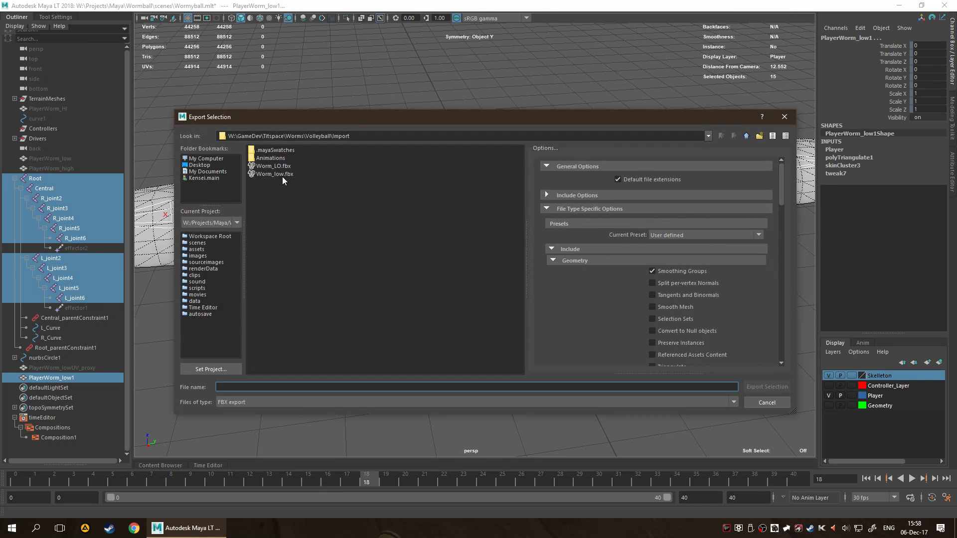
{"action": "double_click", "coordinate": [282, 175]}
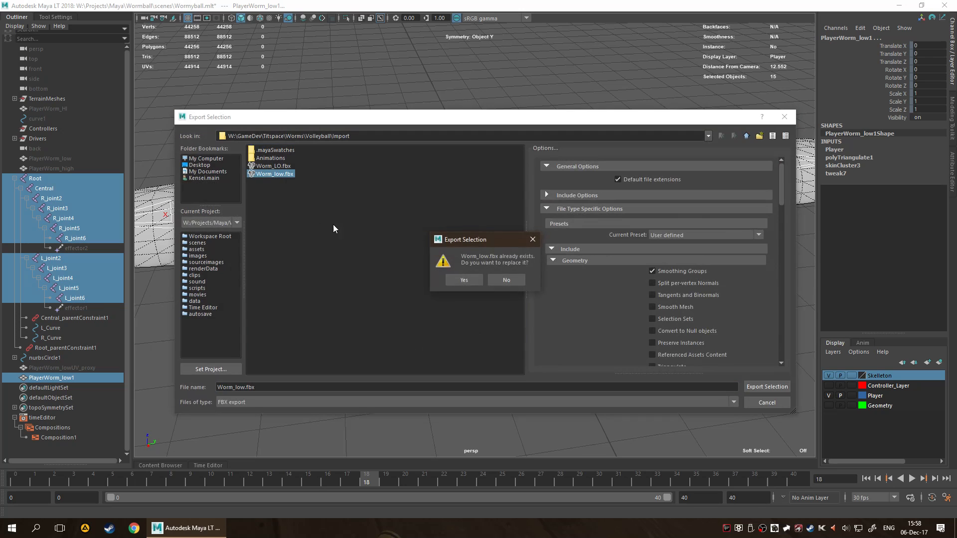
{"action": "left_click", "coordinate": [463, 281]}
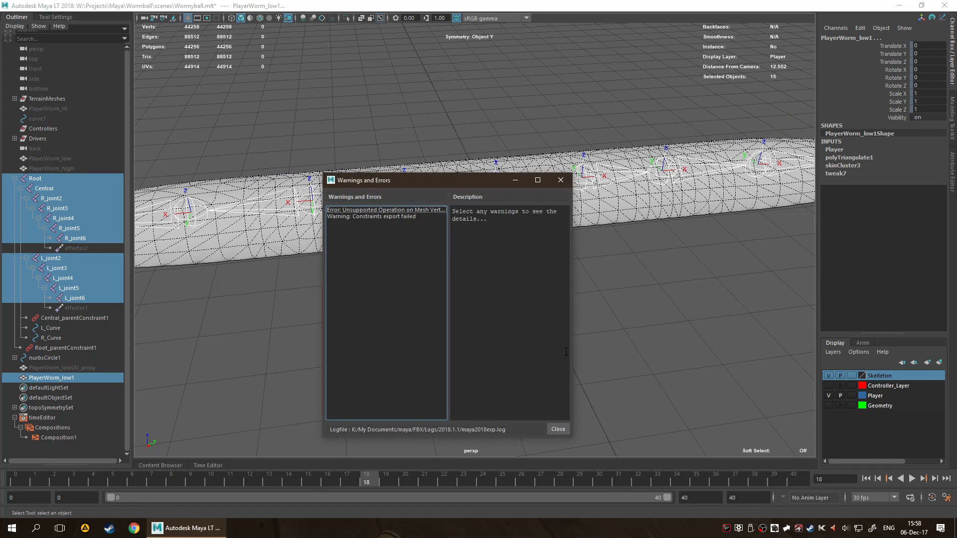
{"action": "left_click", "coordinate": [393, 210]}
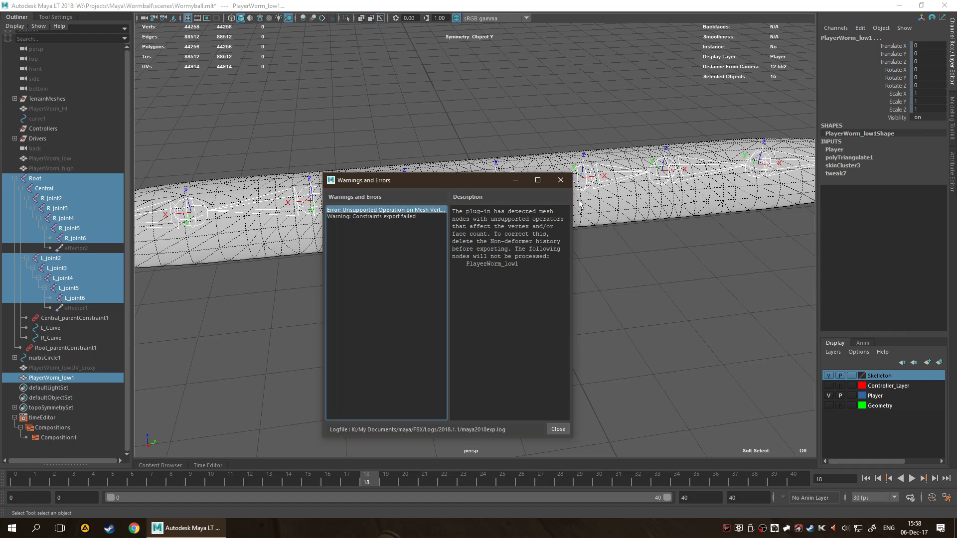
{"action": "left_click", "coordinate": [560, 181]}
Clear the selection and undo the recent selection changes.
{"action": "left_click", "coordinate": [522, 351]}
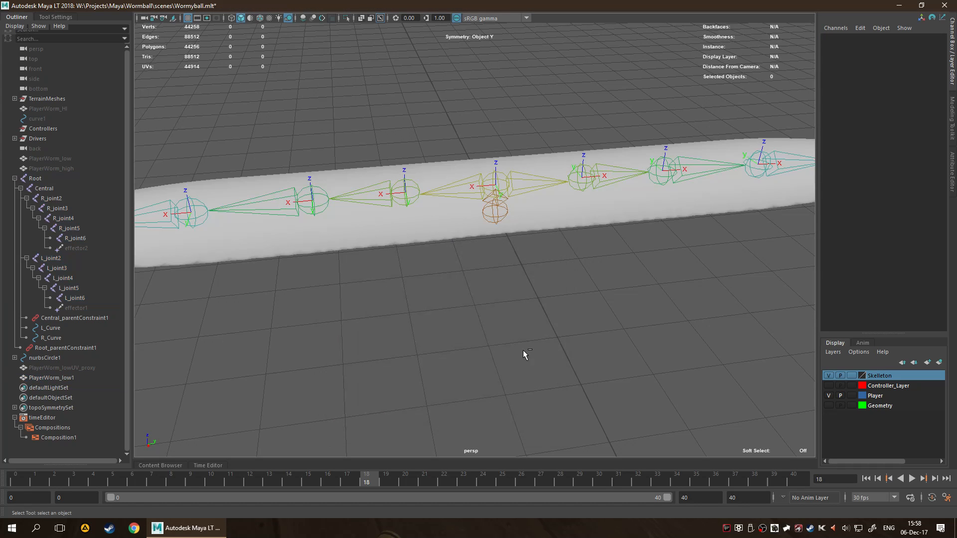
{"action": "key", "text": "ctrl+z"}
{"action": "key", "text": "ctrl+z"}
{"action": "key", "text": "ctrl+z"}
{"action": "key", "text": "ctrl+z"}
{"action": "key", "text": "ctrl+z"}
{"action": "key", "text": "ctrl+z"}
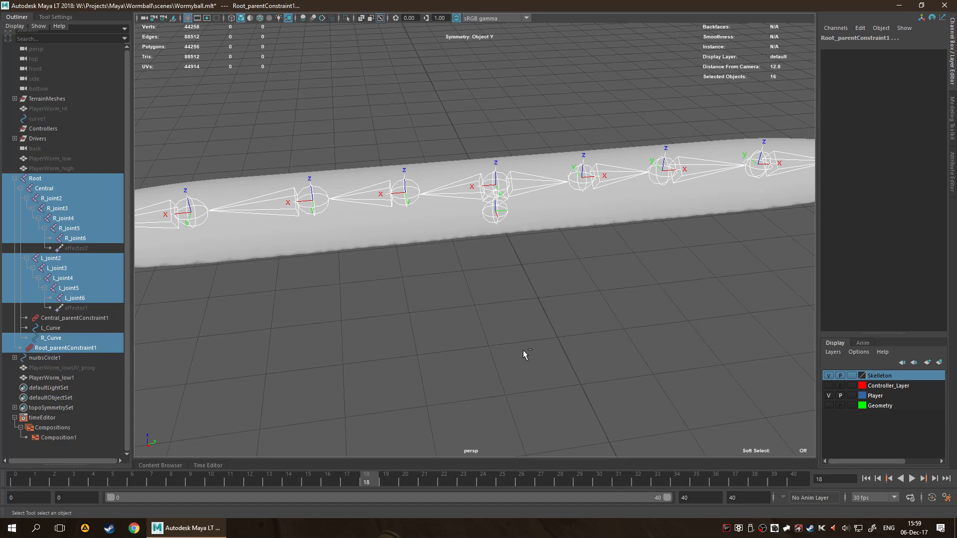
{"action": "key", "text": "ctrl+z"}
{"action": "key", "text": "ctrl+z"}
{"action": "key", "text": "ctrl+z"}
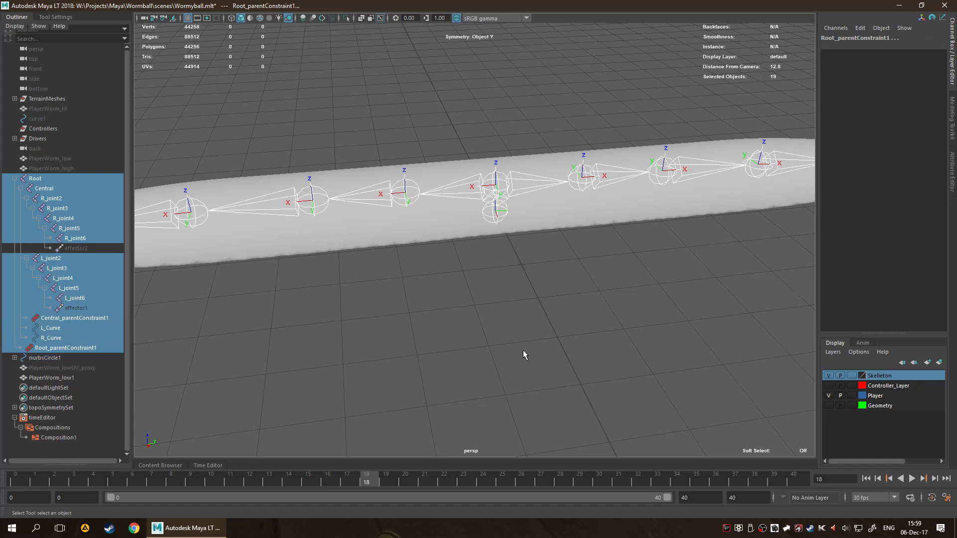
Delete the non-deformer history of PlayerWorm_low1, keeping its skin cluster, and clear the selection.
{"action": "left_click", "coordinate": [556, 200]}
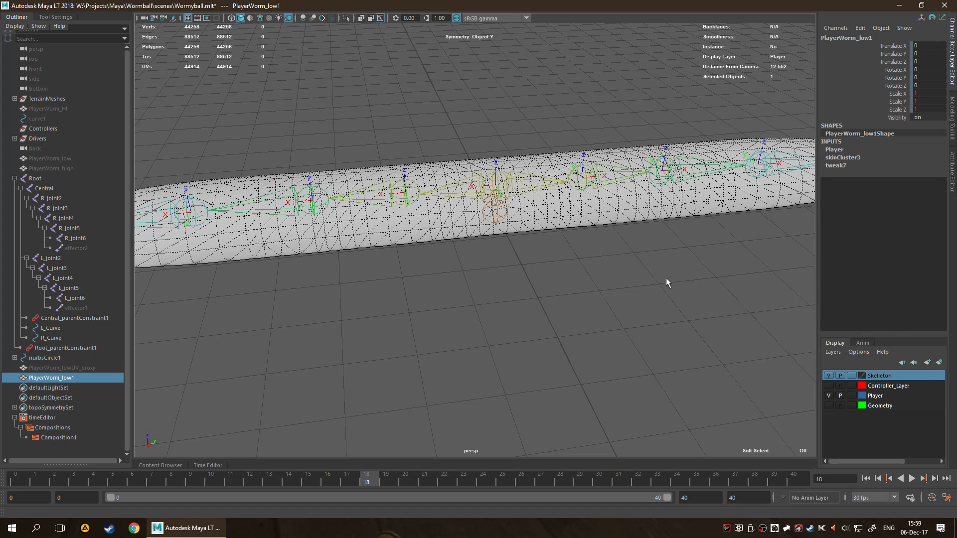
{"action": "left_click", "coordinate": [585, 262]}
{"action": "left_click", "coordinate": [507, 205]}
{"action": "left_click", "coordinate": [497, 253]}
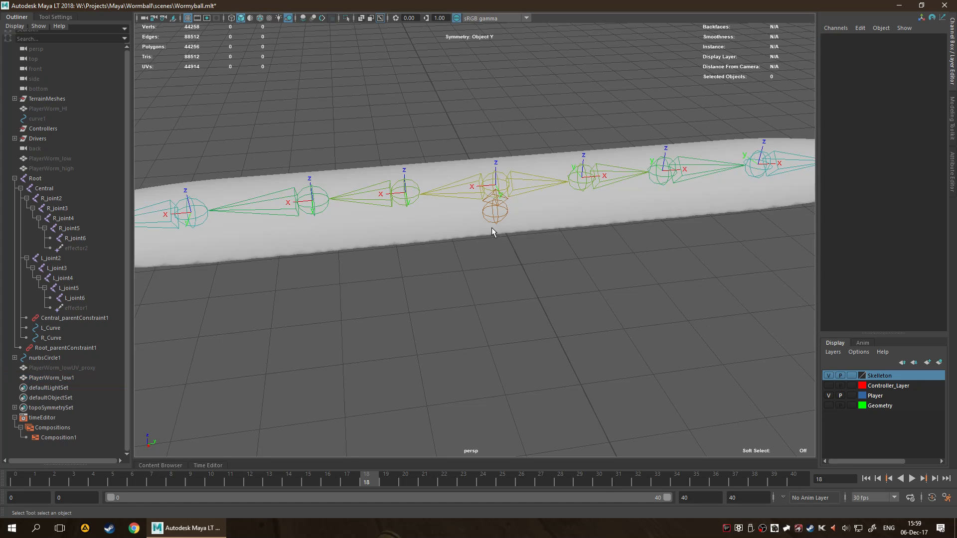
Select all joints in the Root hierarchy together with PlayerWorm_low1, leaving out the effectors, parent constraints and curves.
{"action": "left_click", "coordinate": [492, 221]}
{"action": "right_click", "coordinate": [494, 214]}
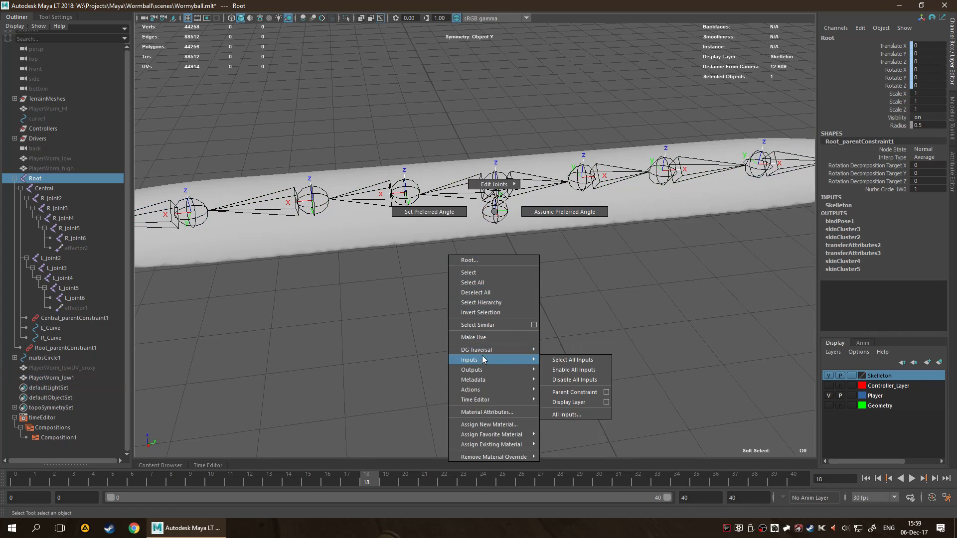
{"action": "left_click", "coordinate": [486, 307]}
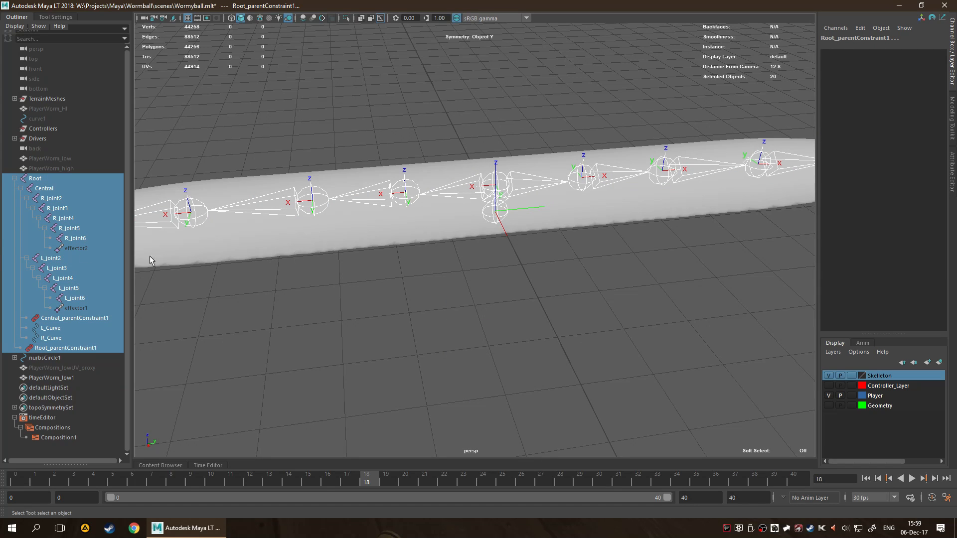
{"action": "left_click", "coordinate": [70, 248], "text": "ctrl"}
{"action": "left_click", "coordinate": [76, 309], "text": "ctrl"}
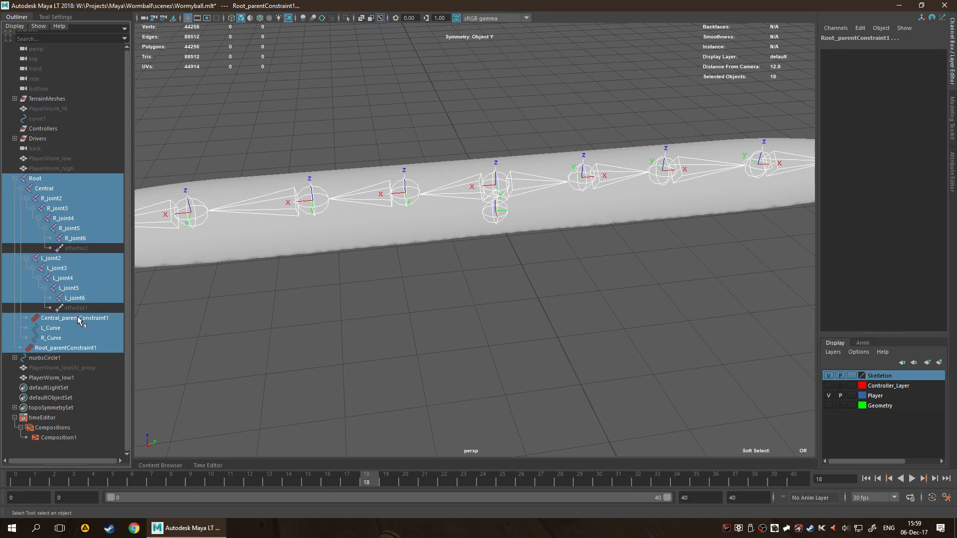
{"action": "left_click", "coordinate": [77, 317], "text": "ctrl"}
{"action": "left_click", "coordinate": [81, 328], "text": "ctrl"}
{"action": "left_click", "coordinate": [82, 338], "text": "ctrl"}
{"action": "left_click", "coordinate": [87, 348], "text": "ctrl"}
{"action": "left_click", "coordinate": [52, 378], "text": "ctrl"}
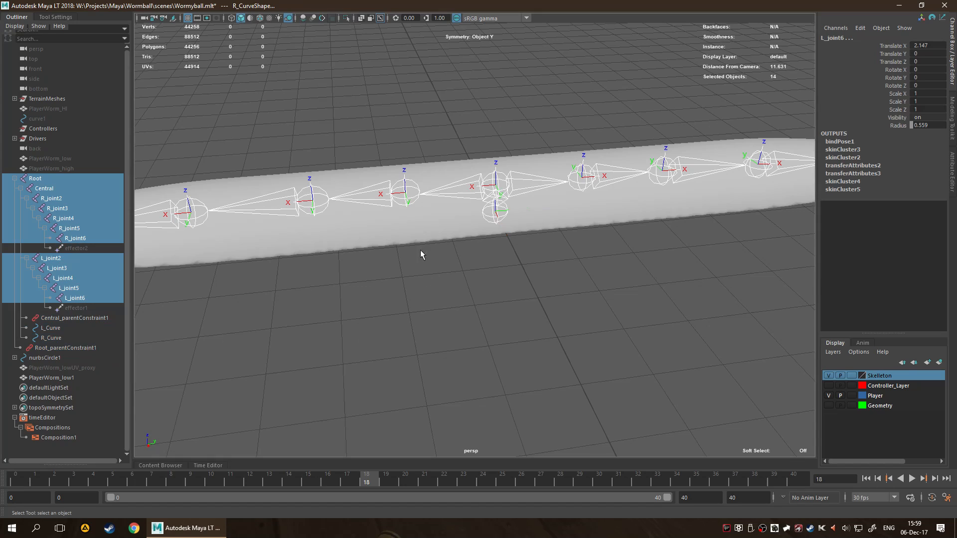
Send the selected joints and mesh to Unreal, replacing Worm_low.fbx, then dismiss the export report and clear the selection.
{"action": "key", "text": "space"}
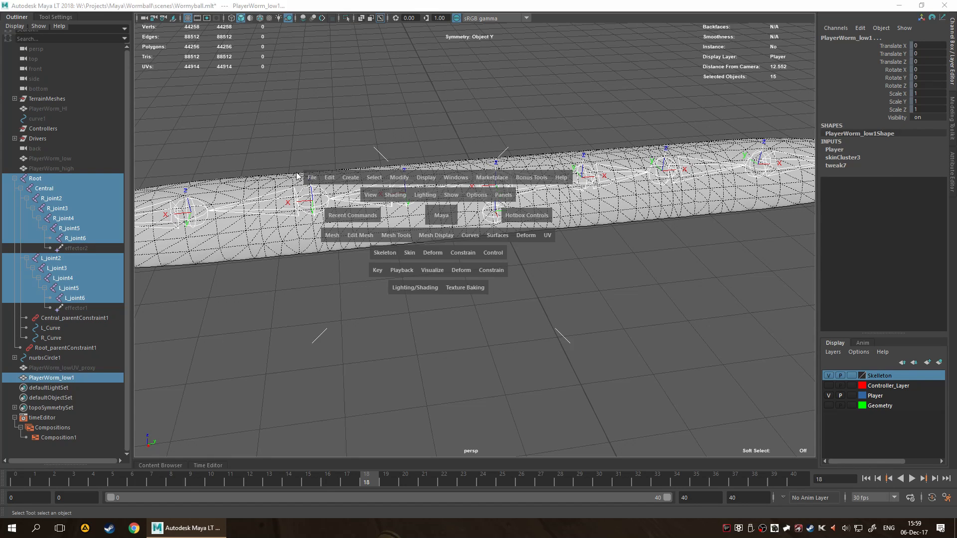
{"action": "left_click", "coordinate": [312, 178]}
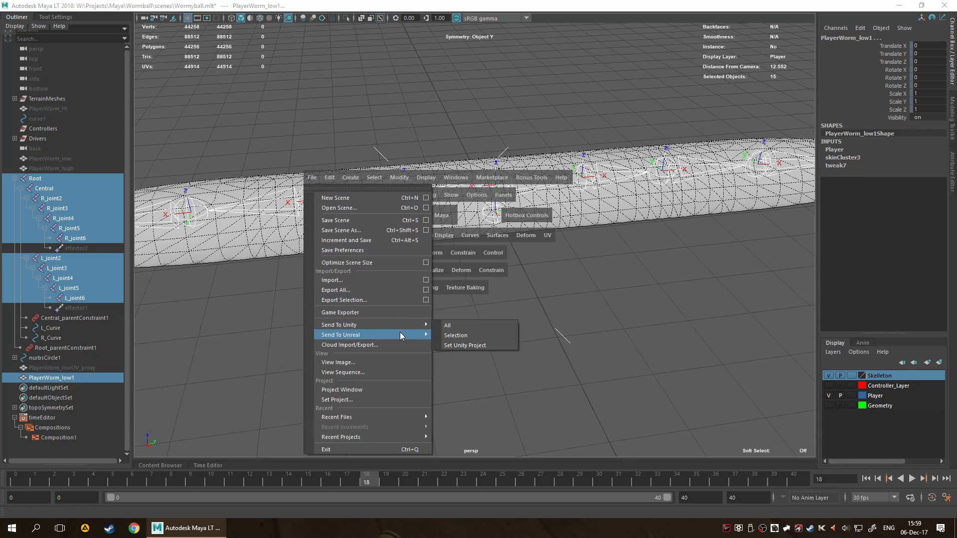
{"action": "left_click", "coordinate": [464, 339]}
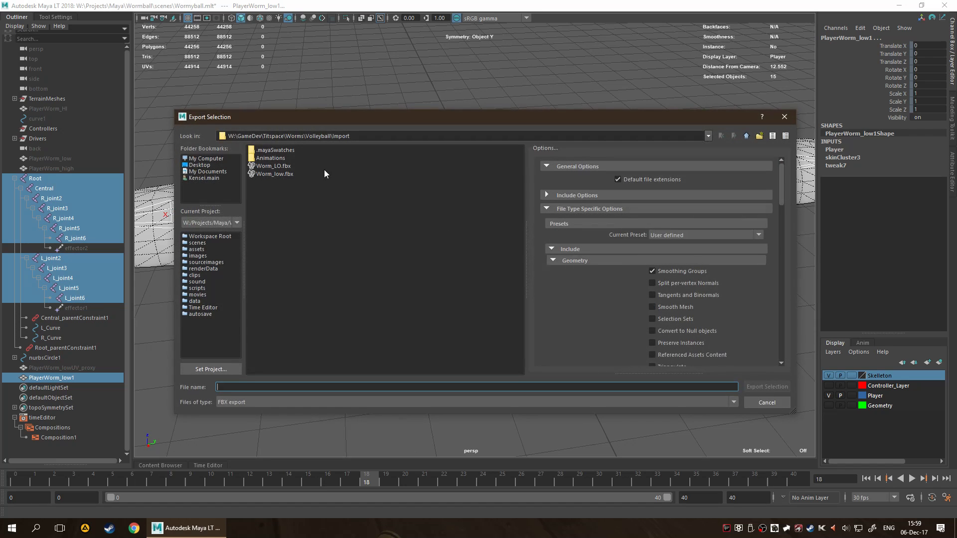
{"action": "double_click", "coordinate": [280, 175]}
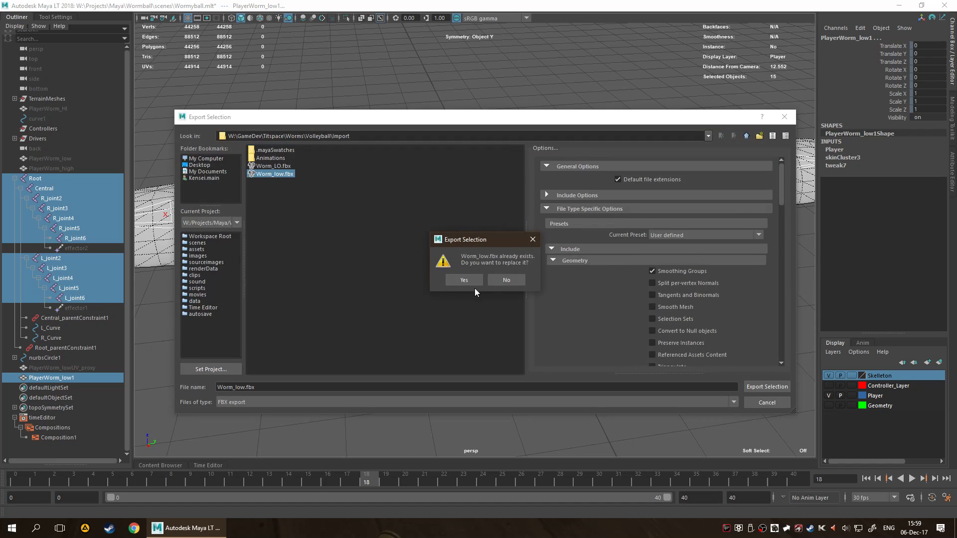
{"action": "left_click", "coordinate": [473, 287]}
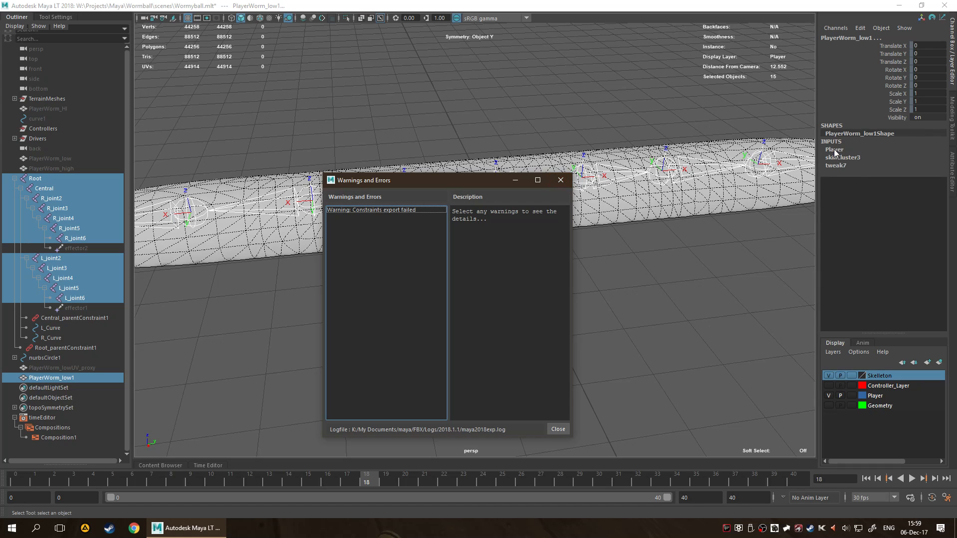
{"action": "left_click", "coordinate": [561, 180]}
{"action": "left_click", "coordinate": [536, 310]}
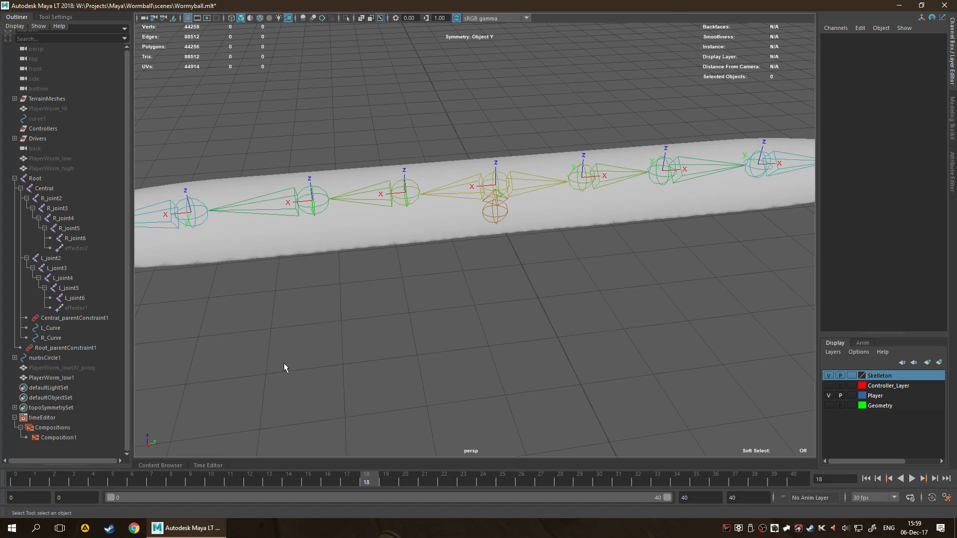
Select PlayerWorm_high, start sending the selection to Unreal, and review the FBX export options.
{"action": "left_click", "coordinate": [49, 169]}
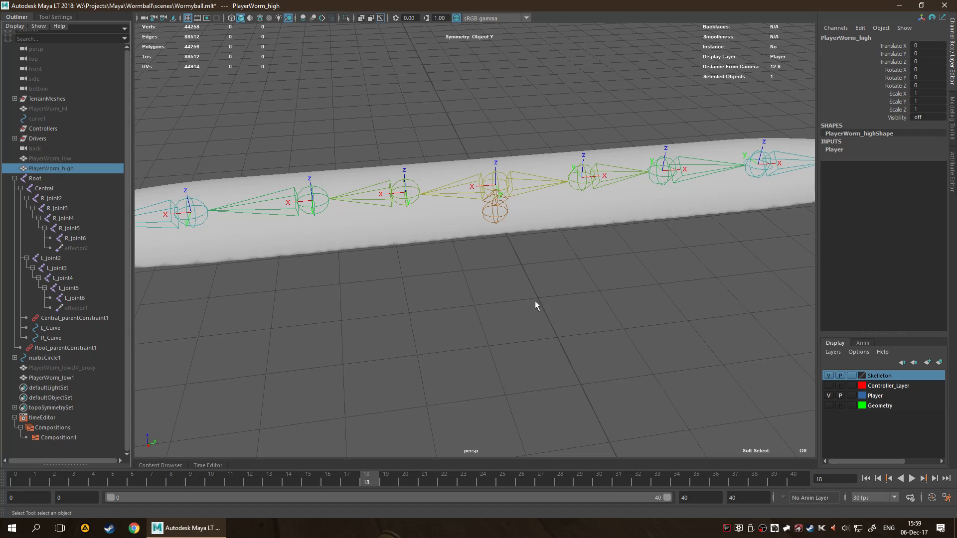
{"action": "key", "text": "space"}
{"action": "left_click", "coordinate": [394, 245]}
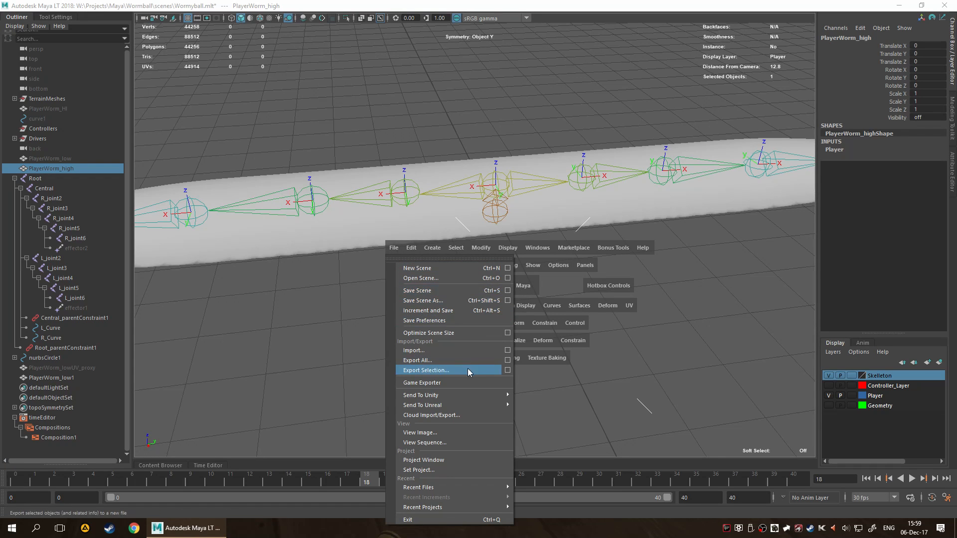
{"action": "mouse_move", "coordinate": [476, 404]}
{"action": "left_click", "coordinate": [549, 415]}
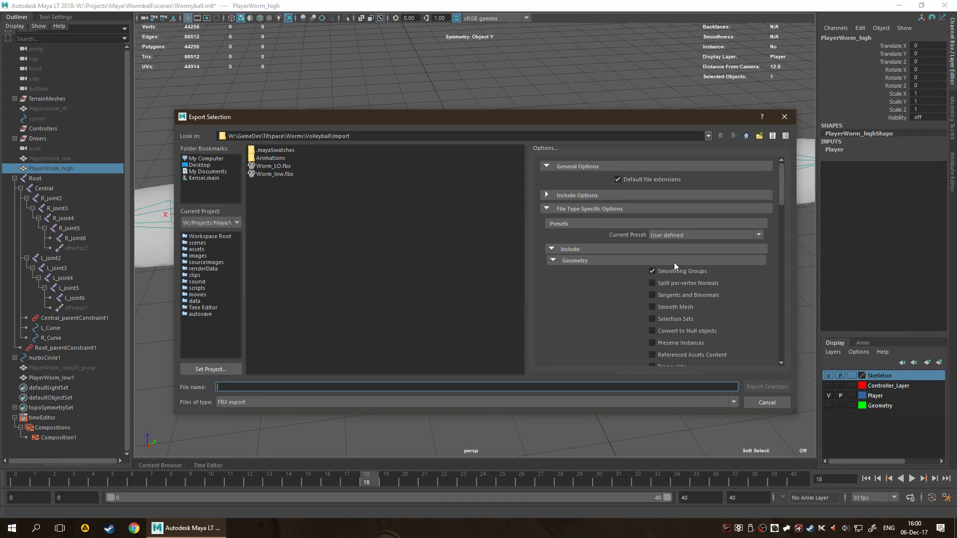
{"action": "scroll", "coordinate": [672, 264], "scroll_direction": "down", "scroll_amount": 10}
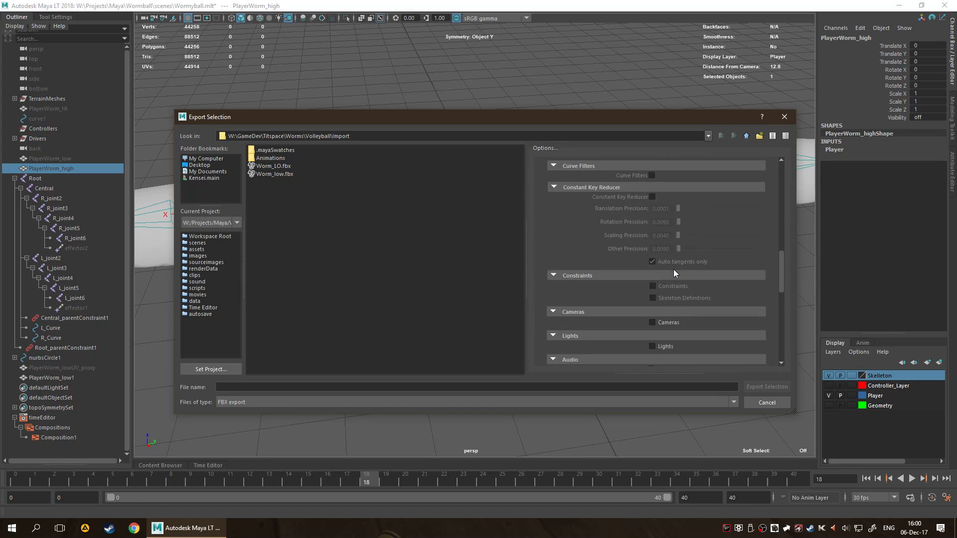
{"action": "scroll", "coordinate": [673, 267], "scroll_direction": "up", "scroll_amount": 5}
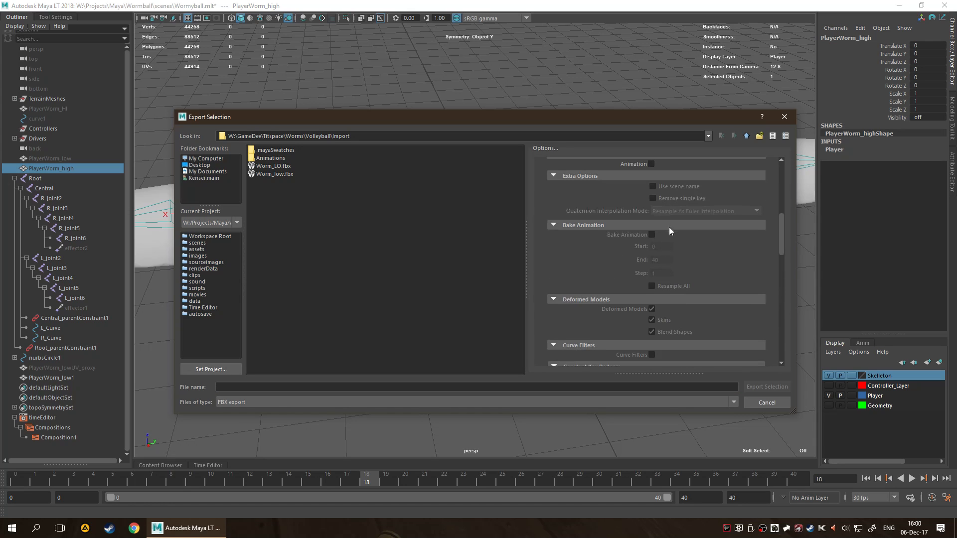
{"action": "scroll", "coordinate": [669, 228], "scroll_direction": "down", "scroll_amount": 8}
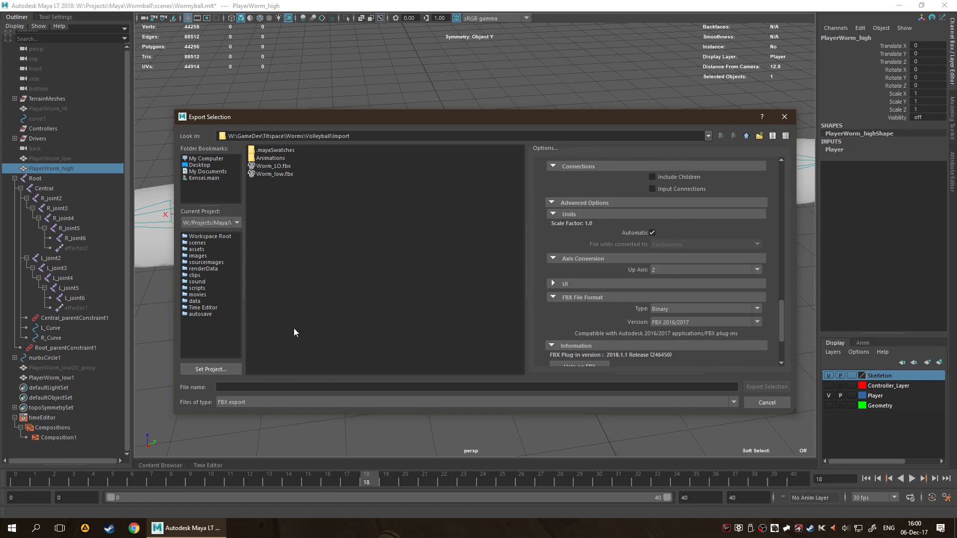
{"action": "scroll", "coordinate": [594, 331], "scroll_direction": "down", "scroll_amount": 3}
Export PlayerWorm_high as Worm_high in FBX format, then dismiss the export report and clear the selection.
{"action": "left_click", "coordinate": [402, 388]}
{"action": "type", "text": "Worm"}
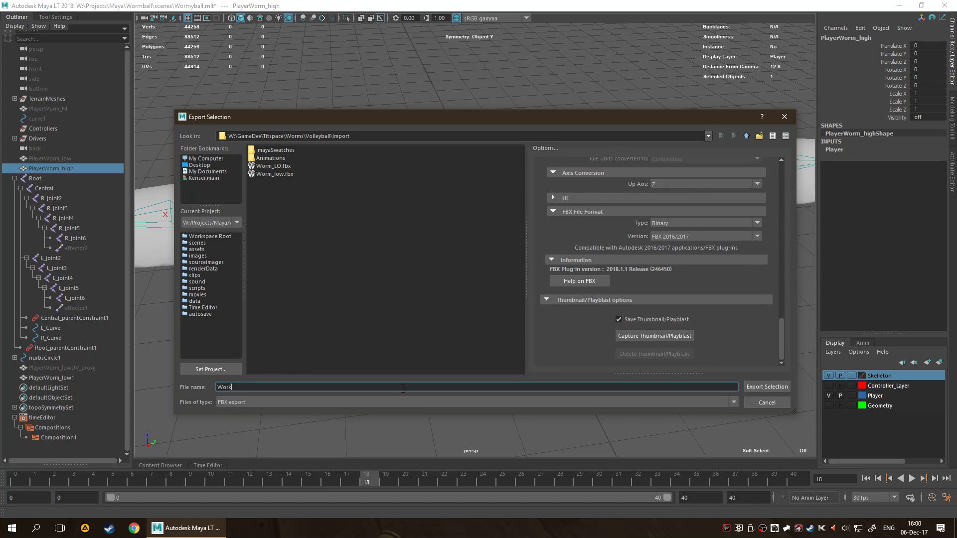
{"action": "type", "text": "_high"}
{"action": "left_click", "coordinate": [769, 387]}
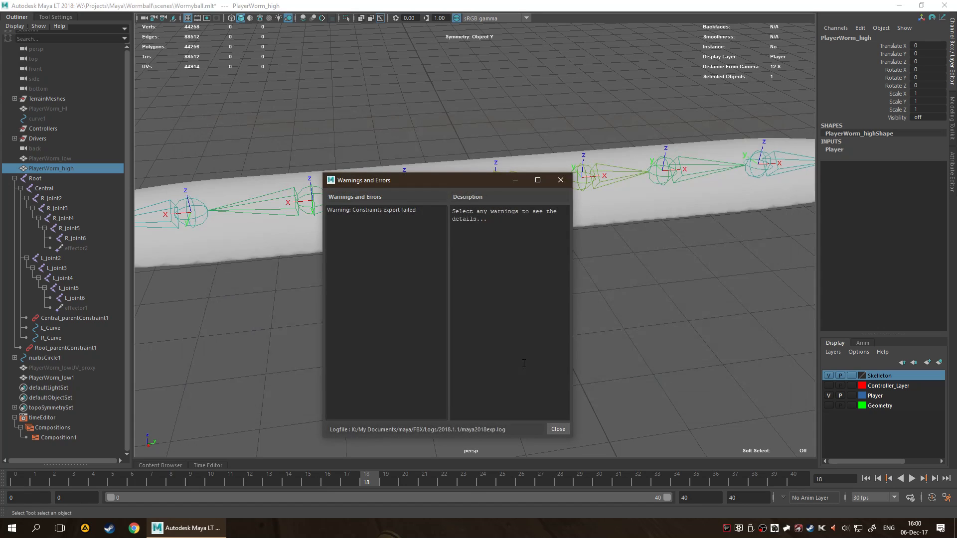
{"action": "left_click", "coordinate": [561, 180]}
{"action": "left_click", "coordinate": [463, 312]}
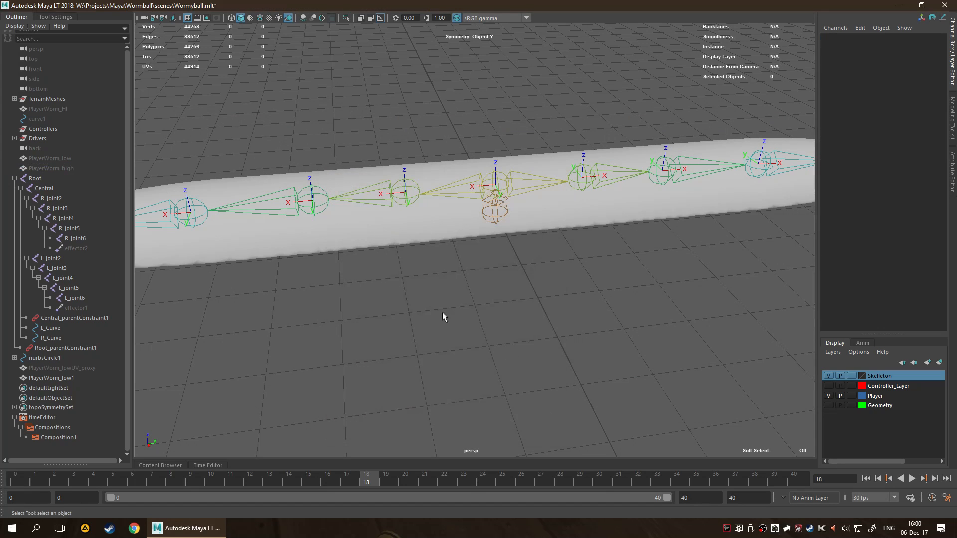
Create a new empty scene without saving the changes to Wormyball.mlt.
{"action": "key", "text": "space"}
{"action": "left_click", "coordinate": [278, 247]}
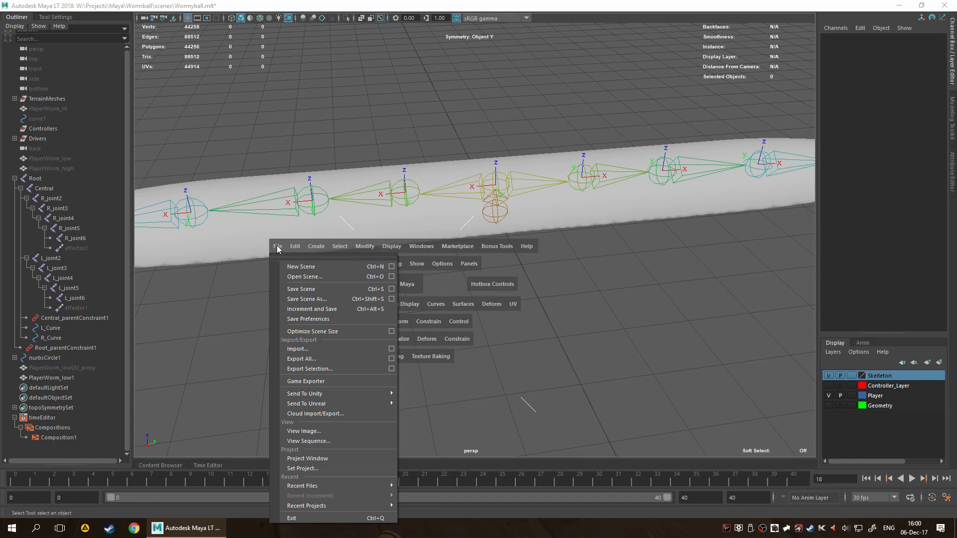
{"action": "left_click", "coordinate": [300, 268]}
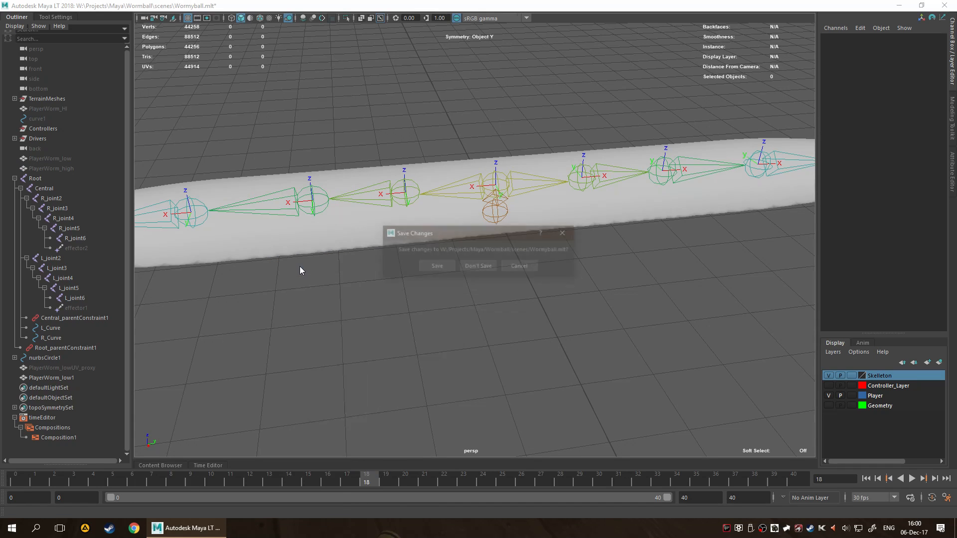
{"action": "left_click", "coordinate": [469, 266]}
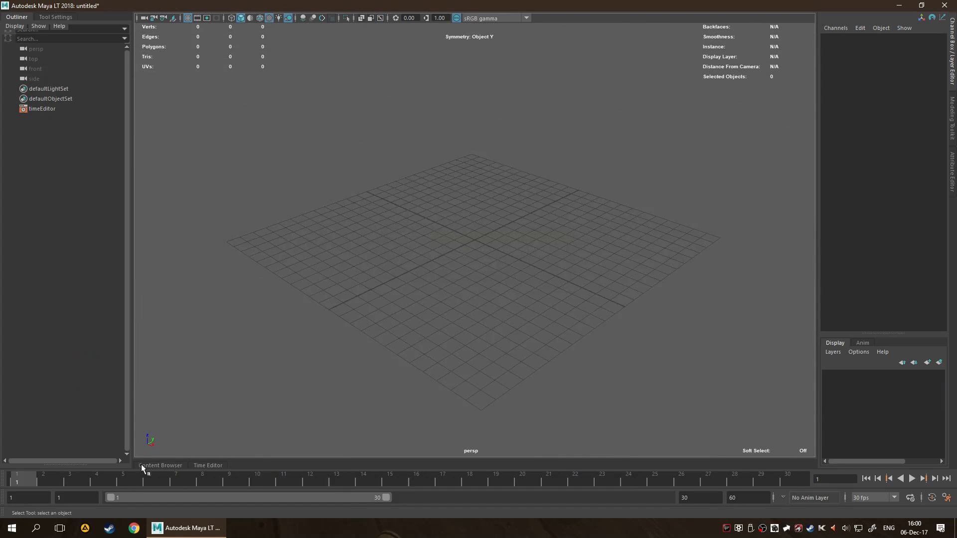
{"action": "left_click", "coordinate": [160, 464]}
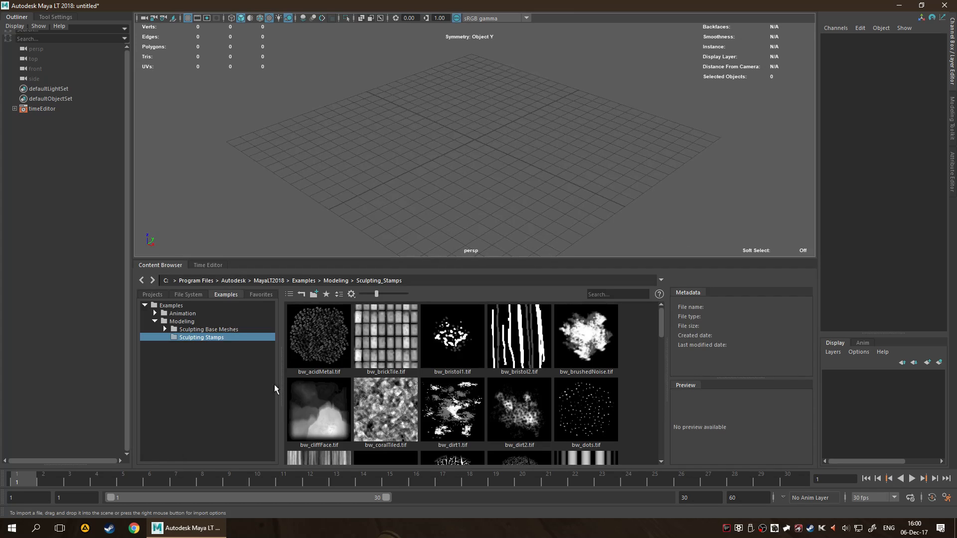
{"action": "left_click", "coordinate": [160, 264]}
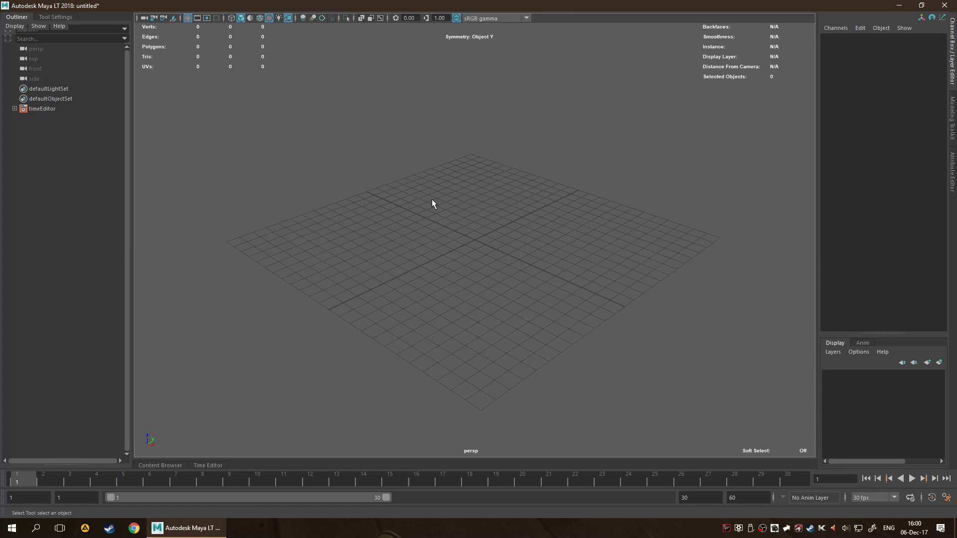
Switch to File Explorer, browse from GameDev to the project's Import folder, and bring the exported low-poly worm FBX into the empty Maya scene.
{"action": "key", "text": "super+e"}
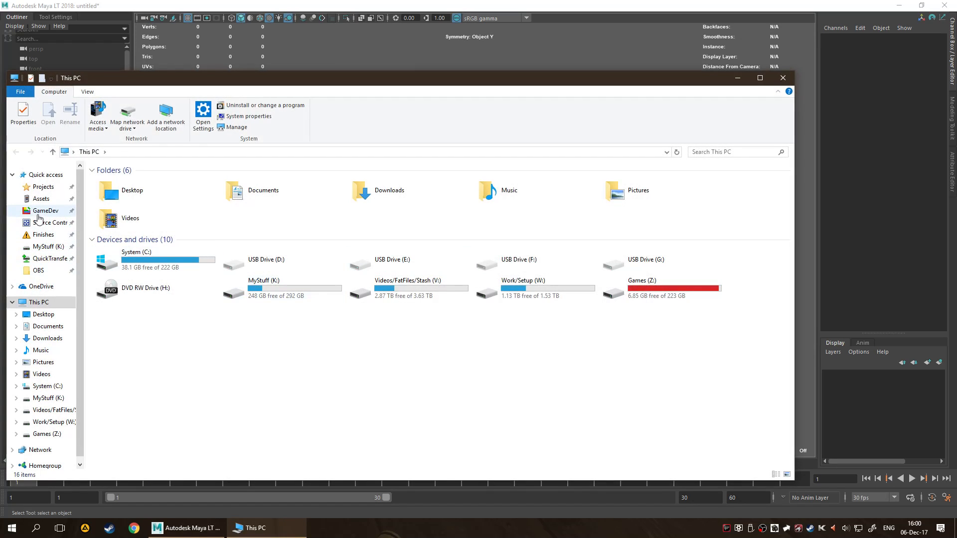
{"action": "left_click", "coordinate": [37, 214]}
{"action": "double_click", "coordinate": [136, 191]}
{"action": "double_click", "coordinate": [139, 187]}
{"action": "double_click", "coordinate": [139, 187]}
{"action": "double_click", "coordinate": [138, 202]}
{"action": "left_click_drag", "start_coordinate": [290, 85], "coordinate": [799, 131]}
{"action": "left_click", "coordinate": [644, 271]}
{"action": "left_click_drag", "start_coordinate": [644, 277], "coordinate": [398, 252]}
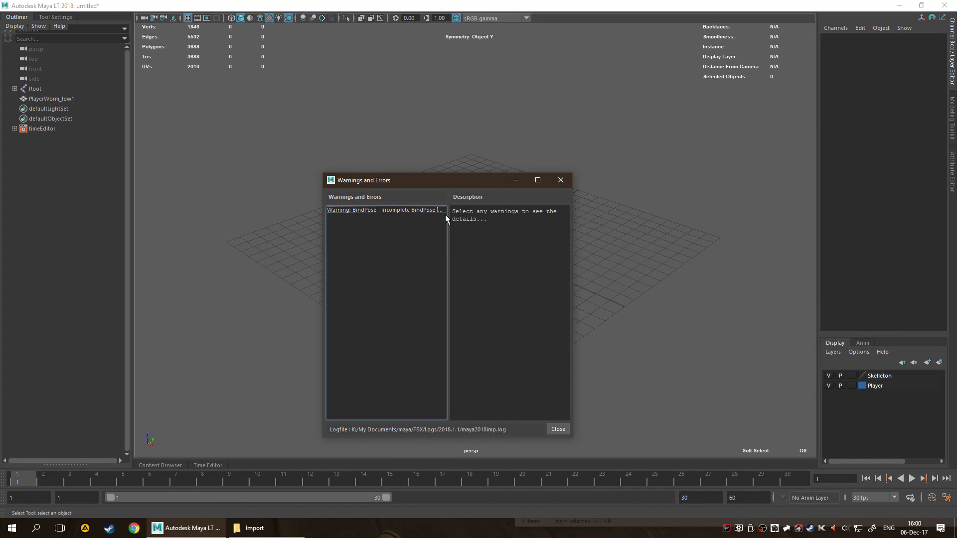
Read the details of the BindPose warning, close the import report, and play the timeline to check the imported worm.
{"action": "left_click", "coordinate": [385, 210]}
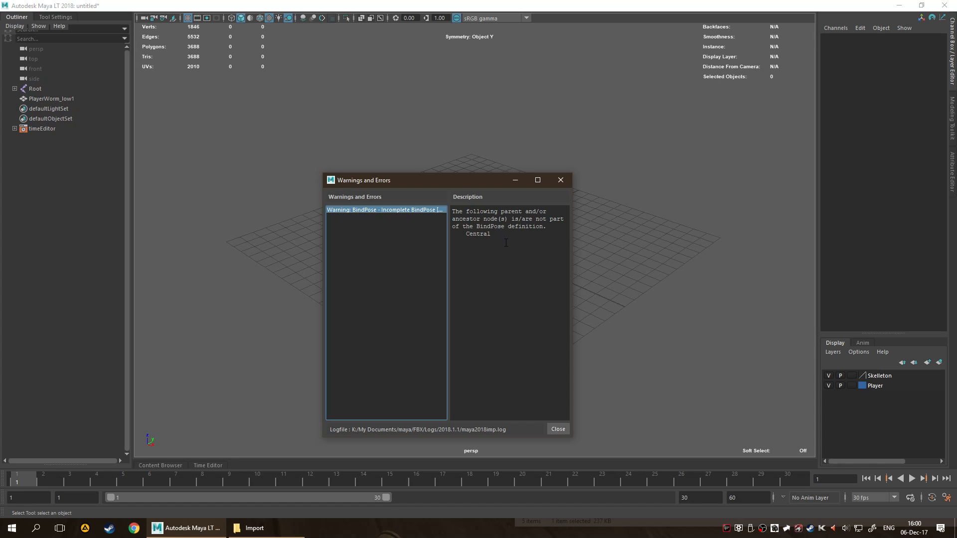
{"action": "left_click", "coordinate": [560, 431]}
{"action": "left_click_drag", "start_coordinate": [568, 323], "coordinate": [516, 317], "text": "alt"}
{"action": "scroll", "coordinate": [407, 366], "scroll_direction": "up", "scroll_amount": 5}
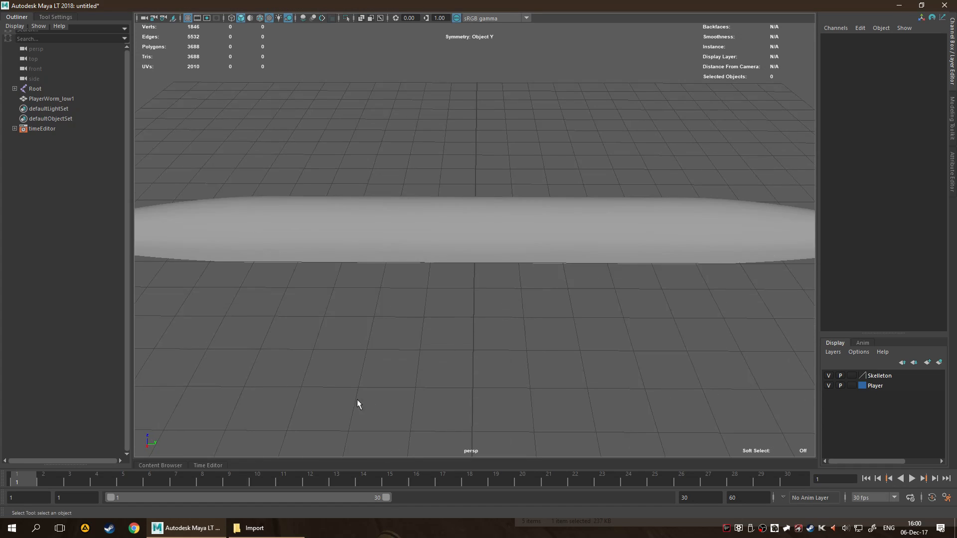
{"action": "left_click", "coordinate": [912, 479]}
{"action": "scroll", "coordinate": [683, 389], "scroll_direction": "down", "scroll_amount": 5}
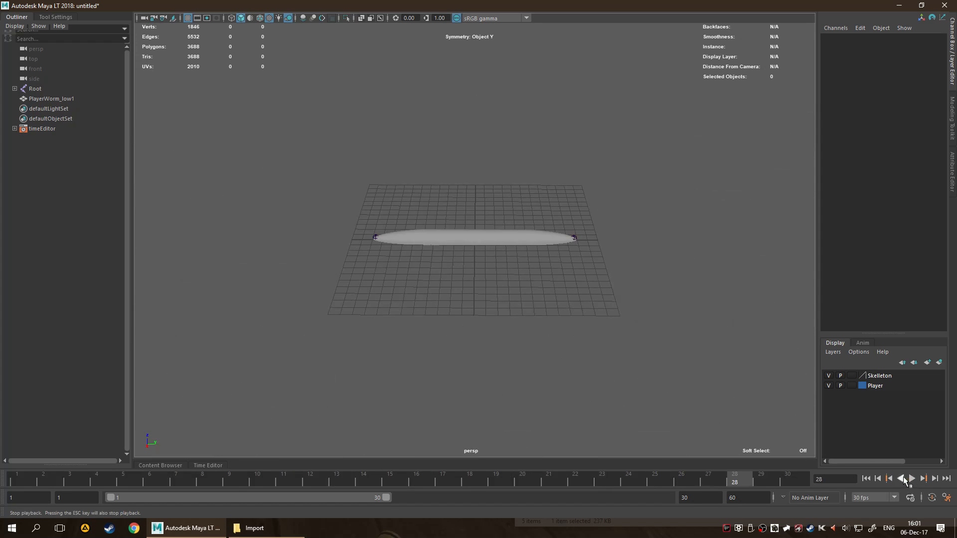
{"action": "key", "text": "Escape"}
Select the Root joint at the worm's centre for moving and return the timeline to frame 1.
{"action": "scroll", "coordinate": [507, 346], "scroll_direction": "up", "scroll_amount": 3}
{"action": "scroll", "coordinate": [479, 339], "scroll_direction": "up", "scroll_amount": 3}
{"action": "left_click", "coordinate": [479, 256]}
{"action": "left_click_drag", "start_coordinate": [488, 257], "coordinate": [585, 360], "text": "alt"}
{"action": "scroll", "coordinate": [601, 347], "scroll_direction": "down", "scroll_amount": 8}
{"action": "left_click_drag", "start_coordinate": [590, 321], "coordinate": [572, 292], "text": "alt"}
{"action": "scroll", "coordinate": [572, 293], "scroll_direction": "up", "scroll_amount": 6}
{"action": "left_click", "coordinate": [473, 244]}
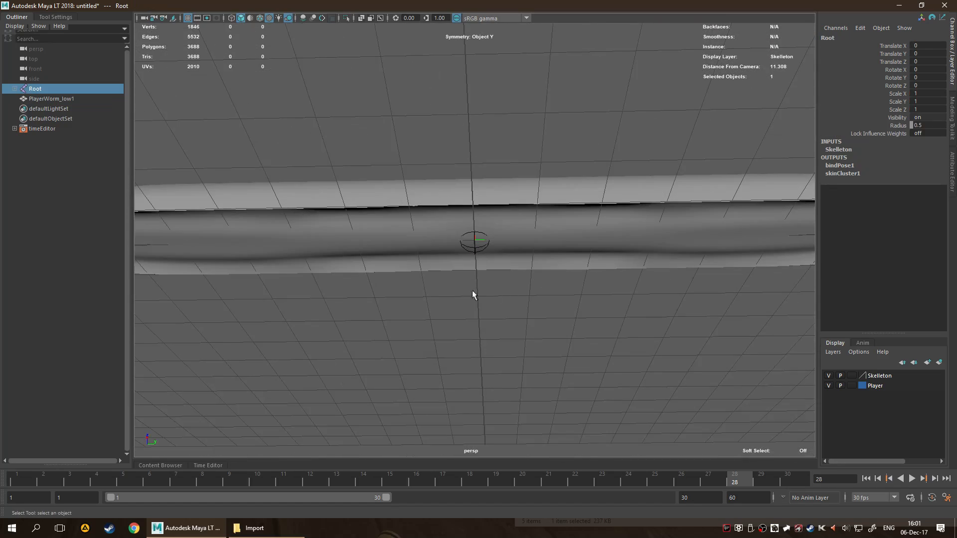
{"action": "key", "text": "w"}
{"action": "scroll", "coordinate": [548, 269], "scroll_direction": "down", "scroll_amount": 9}
{"action": "left_click_drag", "start_coordinate": [657, 264], "coordinate": [608, 379], "text": "alt"}
{"action": "left_click_drag", "start_coordinate": [733, 477], "coordinate": [13, 447]}
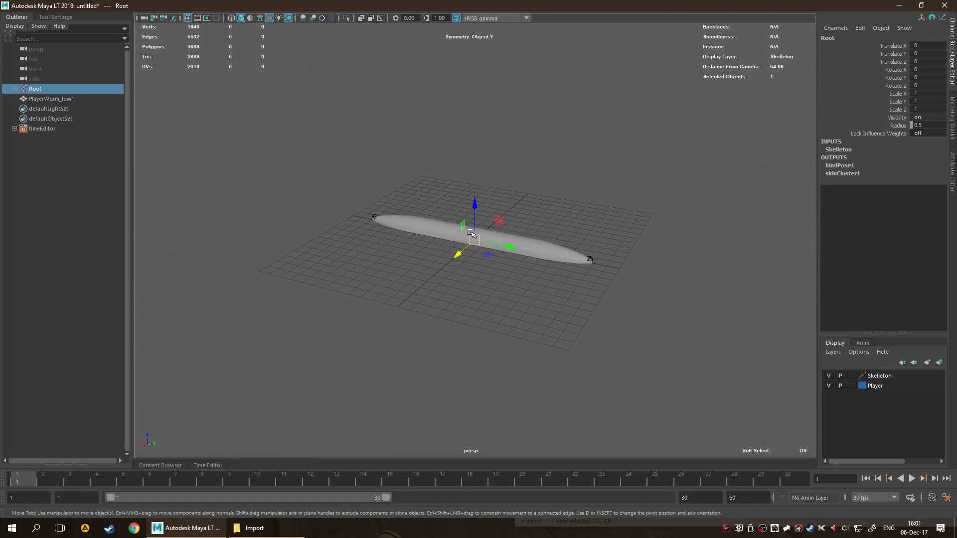
Test the skin binding by moving Root and R_joint2 upward, undoing each move.
{"action": "left_click_drag", "start_coordinate": [476, 205], "coordinate": [476, 175]}
{"action": "key", "text": "ctrl+z"}
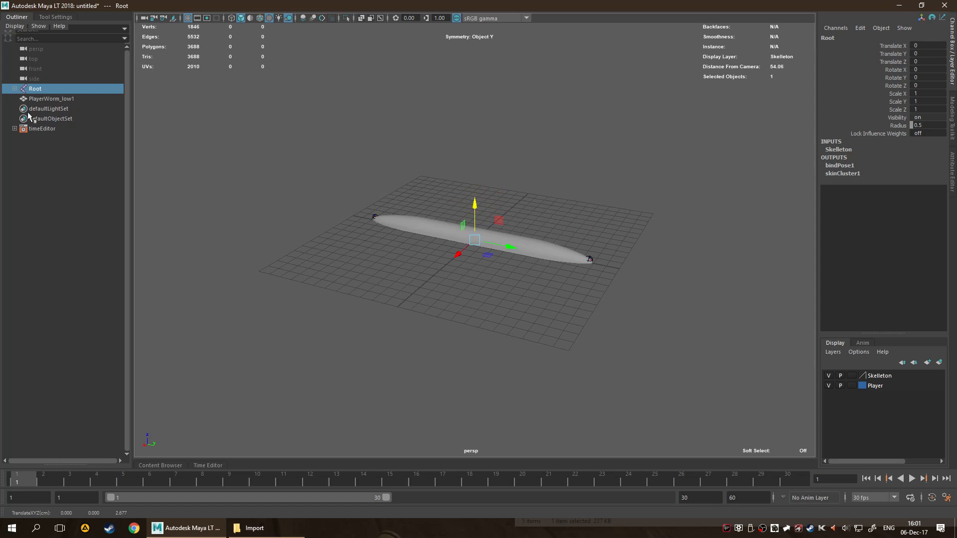
{"action": "left_click", "coordinate": [15, 88], "text": "shift"}
{"action": "left_click", "coordinate": [54, 109]}
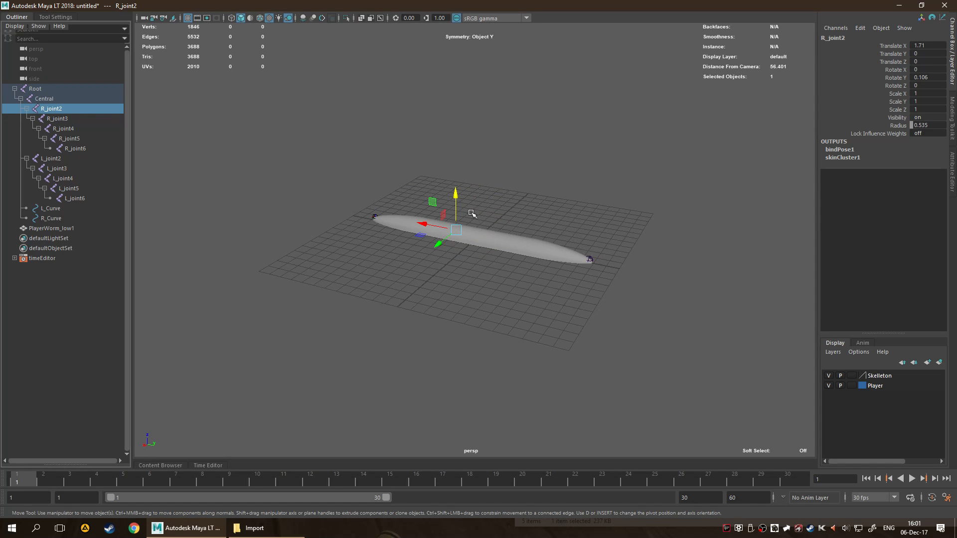
{"action": "left_click_drag", "start_coordinate": [459, 197], "coordinate": [460, 176]}
{"action": "key", "text": "ctrl+z"}
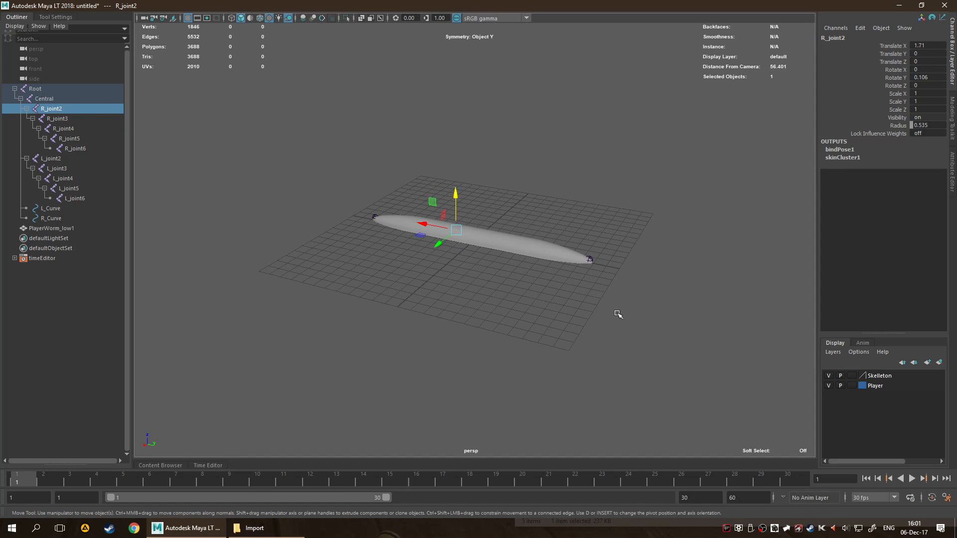
Turn on X-Ray Joints shading in the perspective view to show the skeleton through the worm mesh, then clear the selection.
{"action": "left_click", "coordinate": [504, 270]}
{"action": "scroll", "coordinate": [491, 277], "scroll_direction": "up", "scroll_amount": 5}
{"action": "scroll", "coordinate": [478, 282], "scroll_direction": "up", "scroll_amount": 4}
{"action": "left_click", "coordinate": [478, 282]}
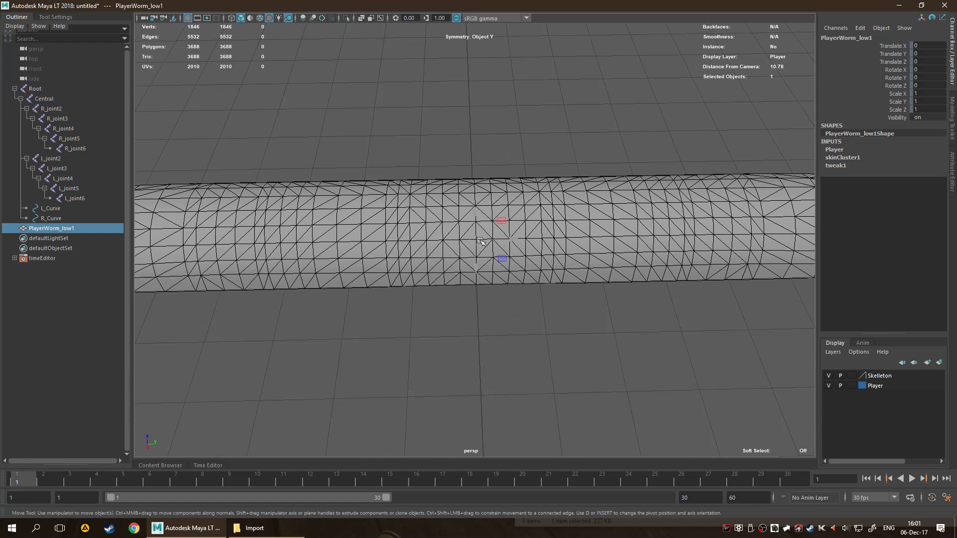
{"action": "left_click", "coordinate": [410, 150]}
{"action": "left_click", "coordinate": [437, 221]}
{"action": "key", "text": "space"}
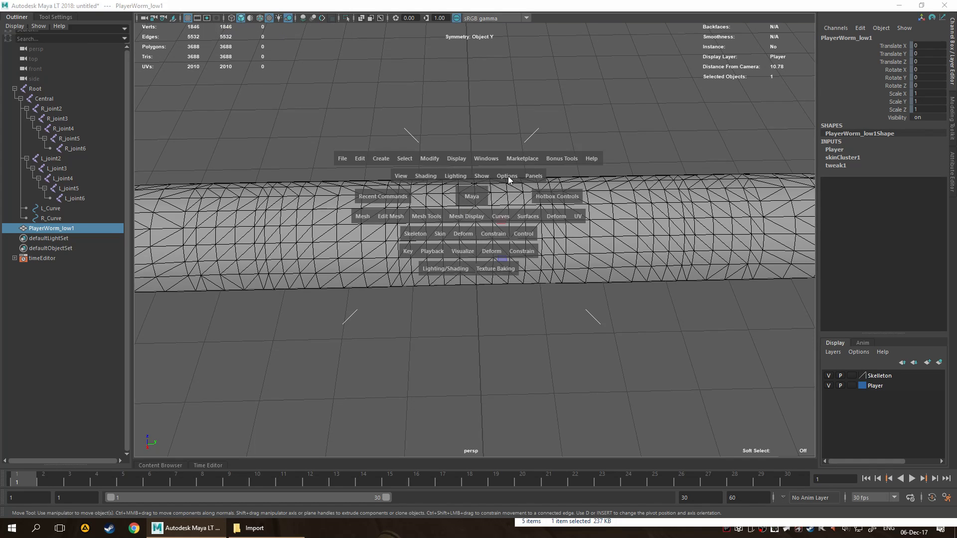
{"action": "left_click", "coordinate": [416, 174]}
{"action": "left_click", "coordinate": [453, 177]}
{"action": "left_click", "coordinate": [475, 175]}
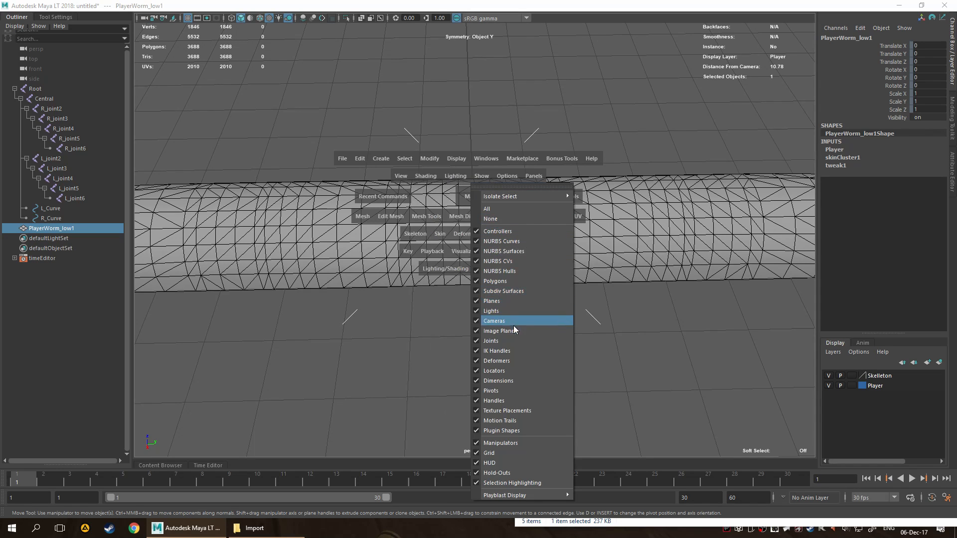
{"action": "left_click", "coordinate": [404, 172]}
{"action": "left_click", "coordinate": [404, 173]}
{"action": "left_click", "coordinate": [403, 174]}
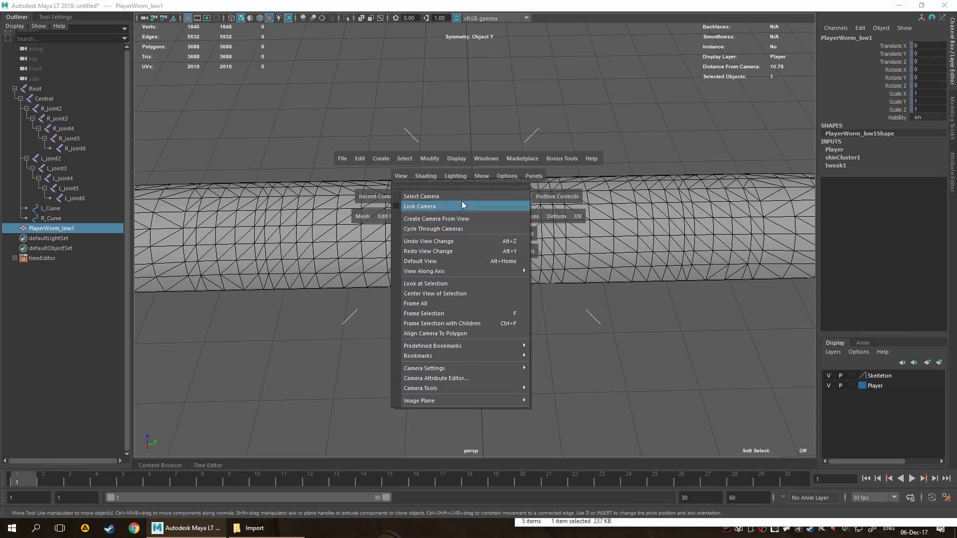
{"action": "left_click", "coordinate": [430, 174]}
{"action": "left_click", "coordinate": [434, 175]}
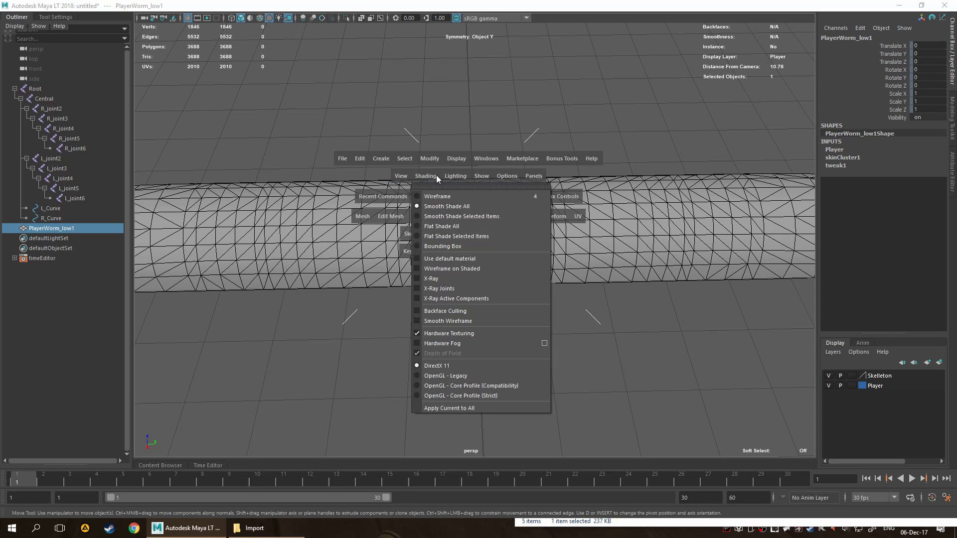
{"action": "left_click", "coordinate": [477, 289]}
{"action": "left_click", "coordinate": [498, 322]}
Test the deformation by rotating R_joint2, then undo the rotation and clear the selection.
{"action": "left_click", "coordinate": [473, 250]}
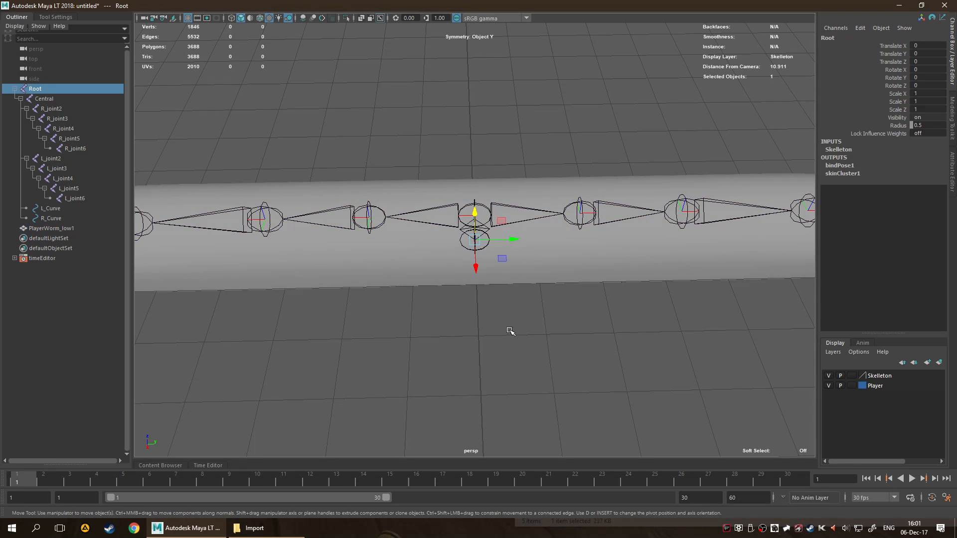
{"action": "left_click", "coordinate": [362, 210]}
{"action": "scroll", "coordinate": [386, 215], "scroll_direction": "down", "scroll_amount": 4}
{"action": "key", "text": "e"}
{"action": "mouse_move", "coordinate": [387, 215]}
{"action": "left_mouse_down"}
{"action": "mouse_move", "coordinate": [394, 205]}
{"action": "mouse_move", "coordinate": [338, 209]}
{"action": "mouse_move", "coordinate": [395, 202]}
{"action": "left_mouse_up"}
{"action": "left_click_drag", "start_coordinate": [591, 353], "coordinate": [519, 325], "text": "alt"}
{"action": "key", "text": "ctrl+z"}
{"action": "left_click", "coordinate": [605, 281]}
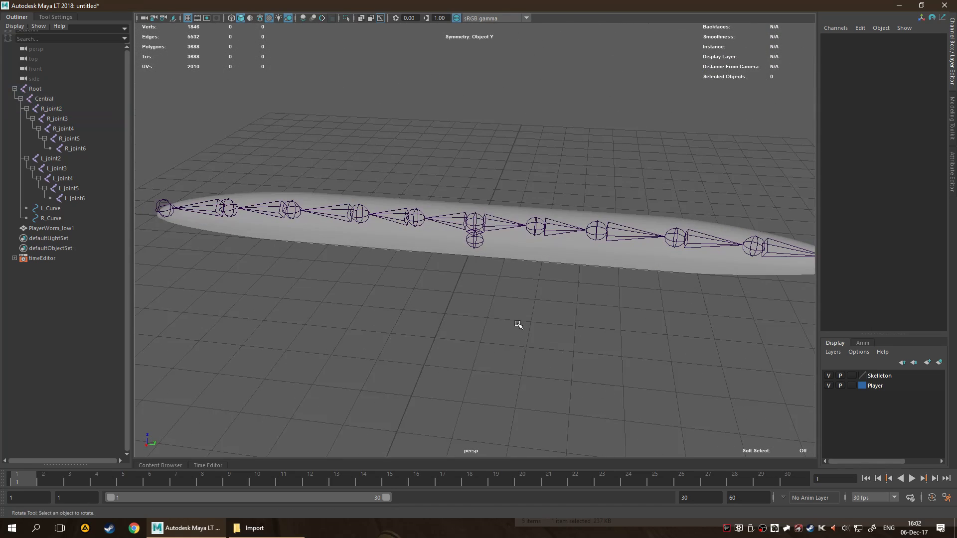
{"action": "left_click", "coordinate": [541, 255]}
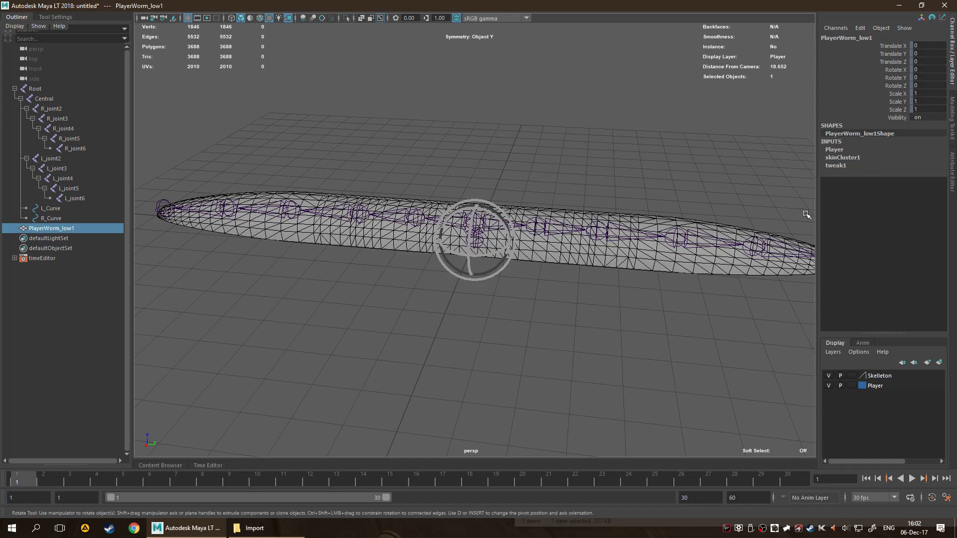
{"action": "key", "text": "ctrl+z"}
{"action": "key", "text": "ctrl+z"}
{"action": "key", "text": "ctrl+z"}
{"action": "key", "text": "ctrl+z"}
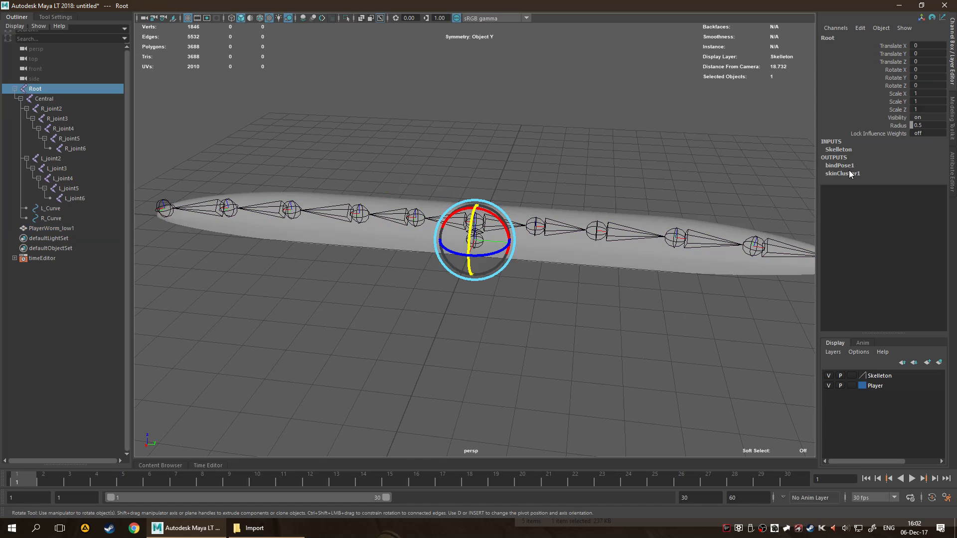
Select the PlayerWorm_low1 mesh to check its construction inputs, then clear the selection.
{"action": "left_click", "coordinate": [591, 377]}
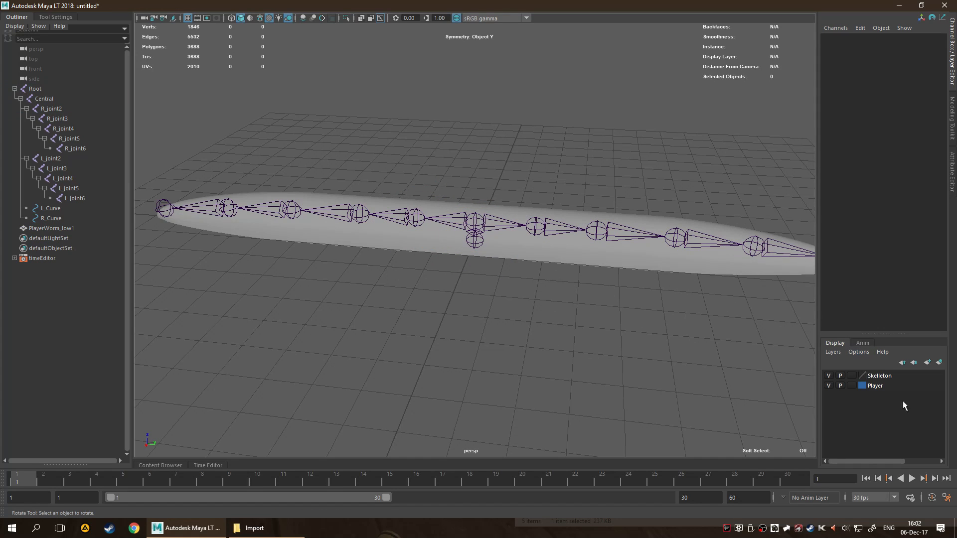
{"action": "left_click", "coordinate": [529, 263]}
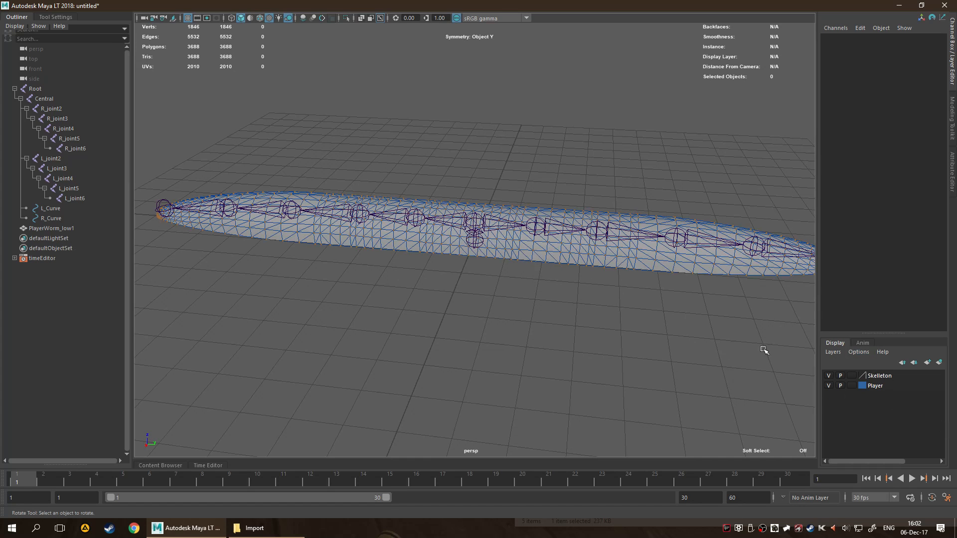
{"action": "left_click", "coordinate": [598, 261]}
{"action": "key", "text": "q"}
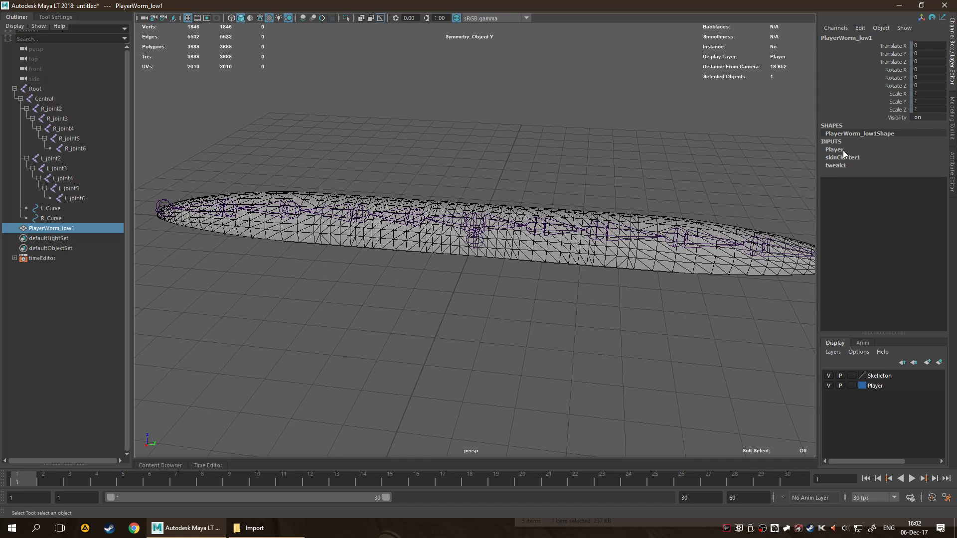
{"action": "left_click", "coordinate": [456, 314]}
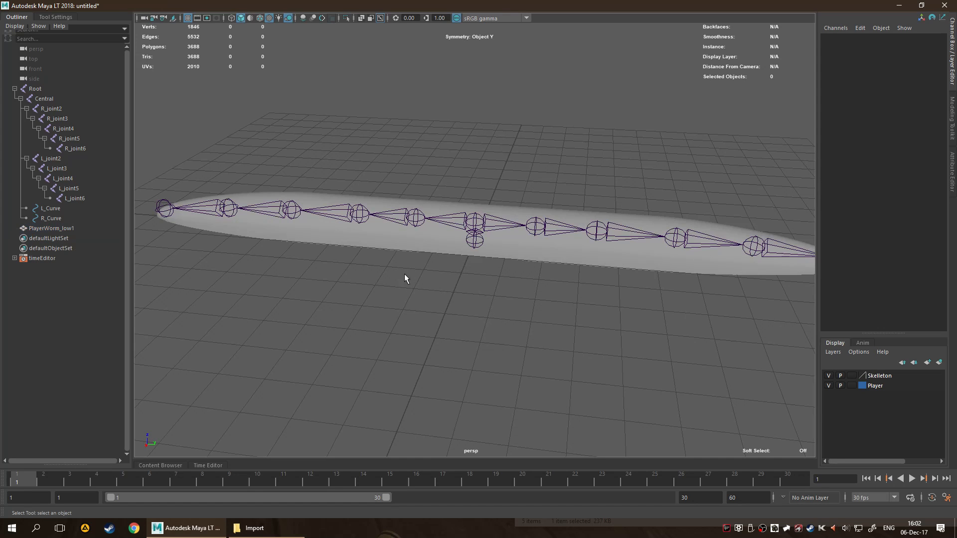
Delete the whole worm skeleton and the PlayerWorm_low1 mesh to empty the scene.
{"action": "left_click_drag", "start_coordinate": [283, 48], "coordinate": [711, 417]}
{"action": "key", "text": "Delete"}
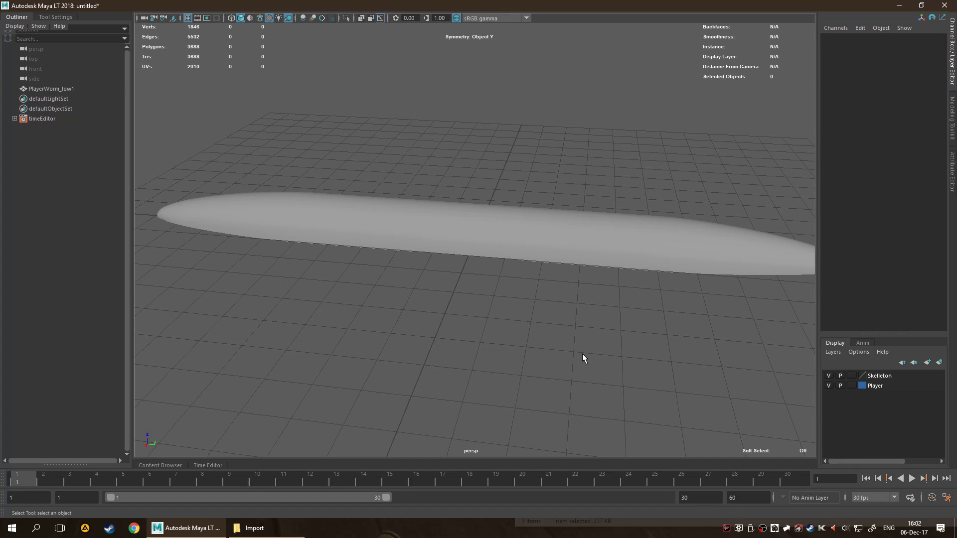
{"action": "left_click_drag", "start_coordinate": [353, 124], "coordinate": [600, 284]}
{"action": "key", "text": "Delete"}
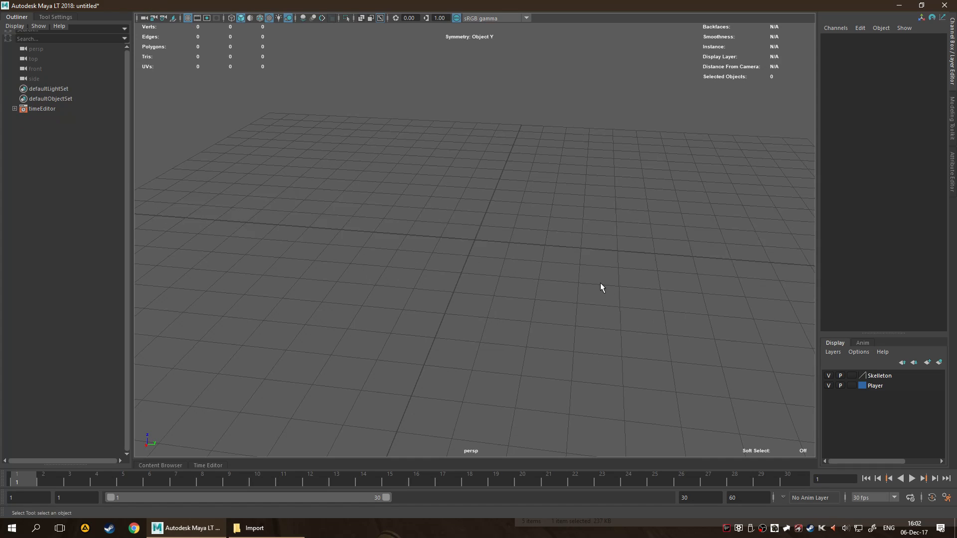
Import Worm_high.fbx from the Import folder into the empty Maya scene and put the file window away.
{"action": "left_click", "coordinate": [255, 528]}
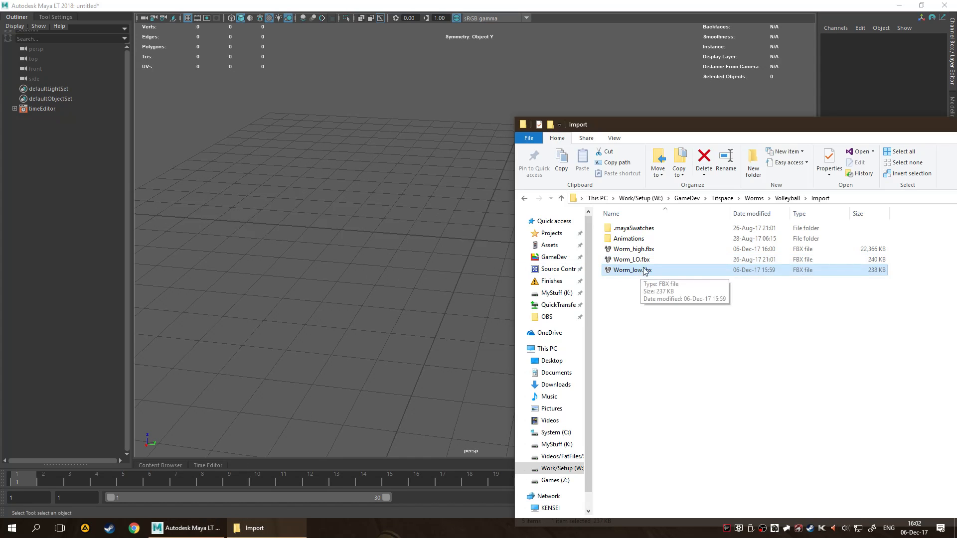
{"action": "left_click_drag", "start_coordinate": [648, 251], "coordinate": [364, 279]}
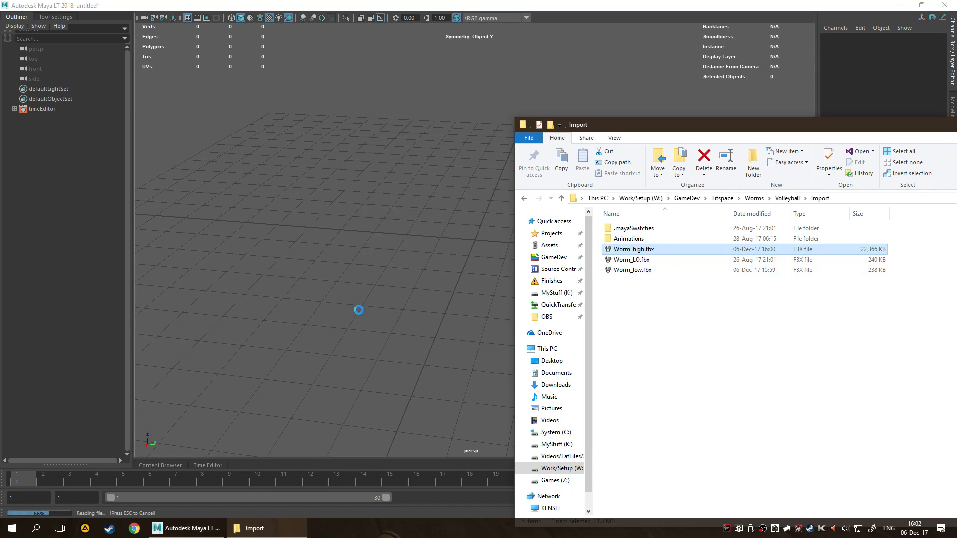
{"action": "left_click_drag", "start_coordinate": [913, 129], "coordinate": [453, 148]}
{"action": "left_click", "coordinate": [789, 141]}
Unhide the PlayerWorm_high mesh and examine its surface and colour bands up close, leaving nothing selected.
{"action": "left_click", "coordinate": [50, 89]}
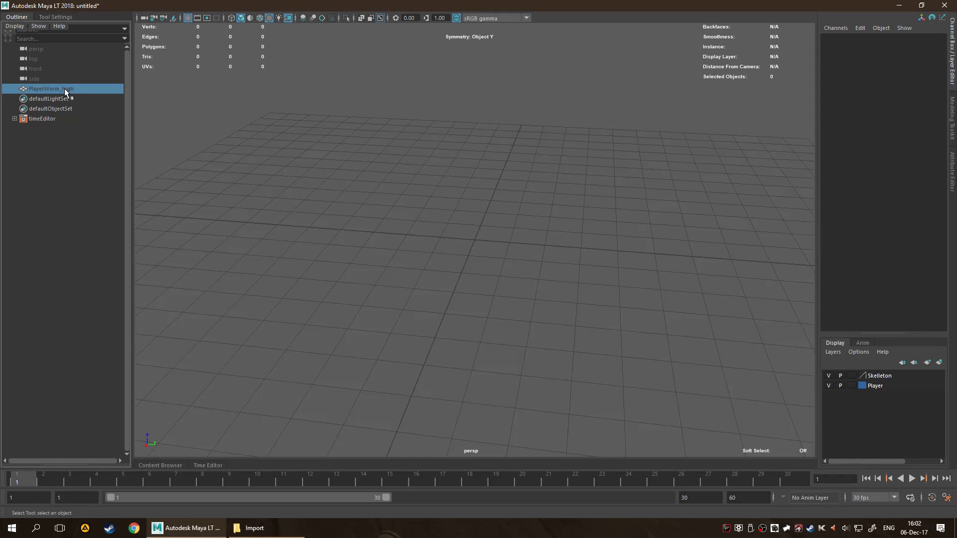
{"action": "key", "text": "shift+h"}
{"action": "left_click_drag", "start_coordinate": [536, 313], "coordinate": [600, 298], "text": "alt"}
{"action": "scroll", "coordinate": [537, 289], "scroll_direction": "up", "scroll_amount": 5}
{"action": "left_click_drag", "start_coordinate": [537, 289], "coordinate": [478, 318], "text": "alt"}
{"action": "left_click", "coordinate": [572, 307]}
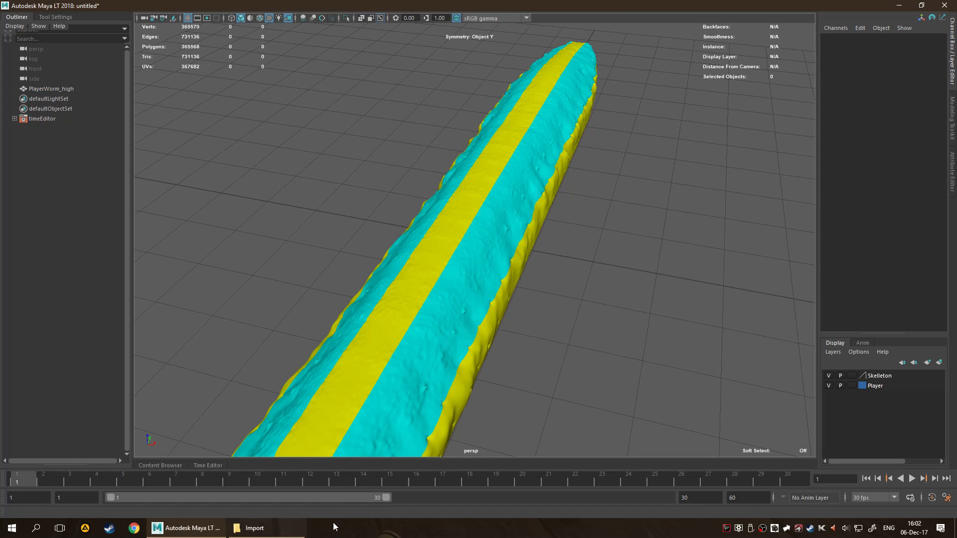
Try to open Volleyball.uproject from the Volleyball project folder with Unreal Engine 4.18.
{"action": "left_click", "coordinate": [257, 529]}
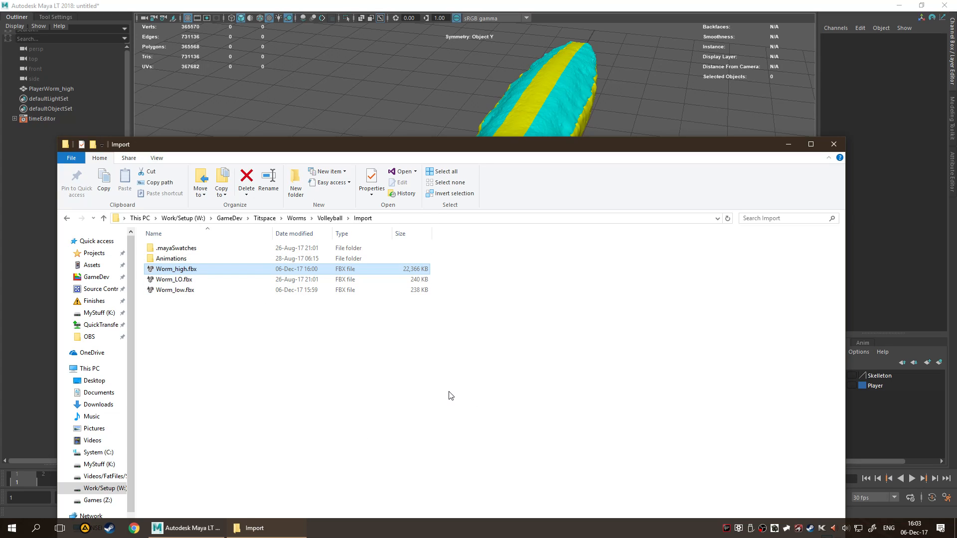
{"action": "key", "text": "BackSpace"}
{"action": "double_click", "coordinate": [228, 301]}
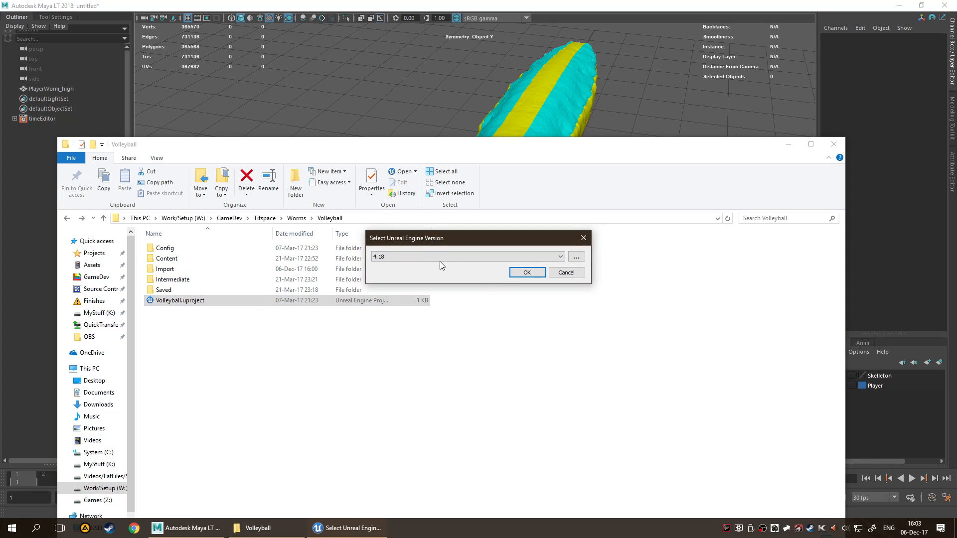
{"action": "left_click", "coordinate": [525, 272]}
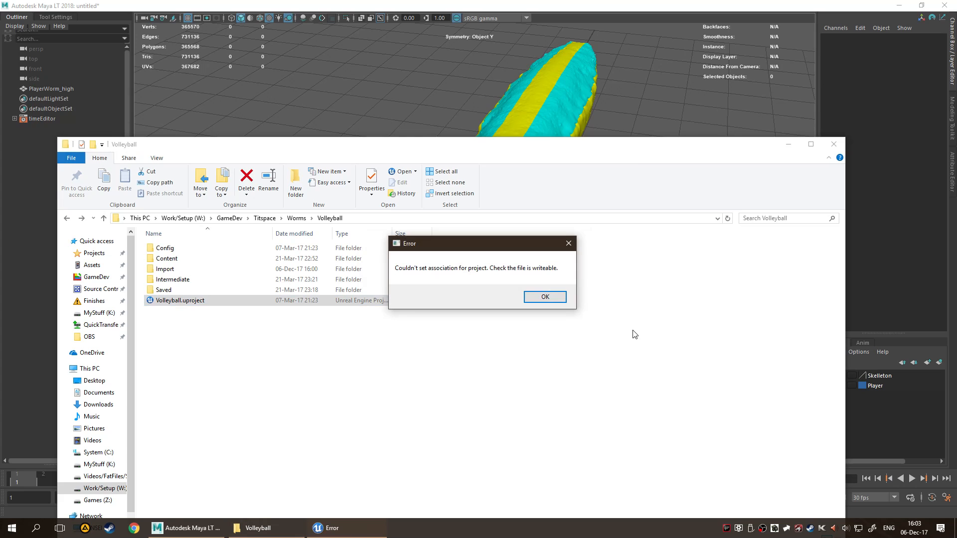
{"action": "left_click", "coordinate": [545, 297]}
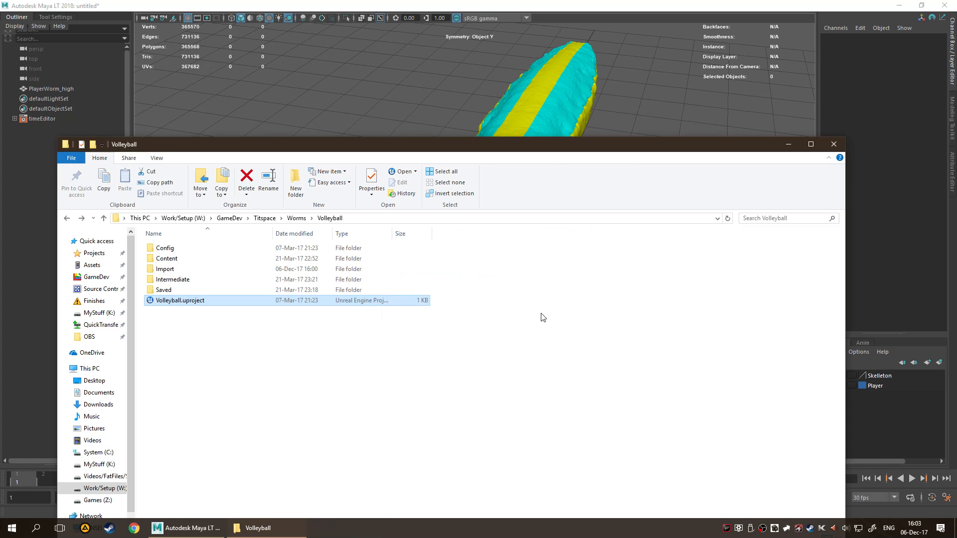
Launch Perforce P4V from the desktop and connect to the Flinstone_Space workspace.
{"action": "key", "text": "super+d"}
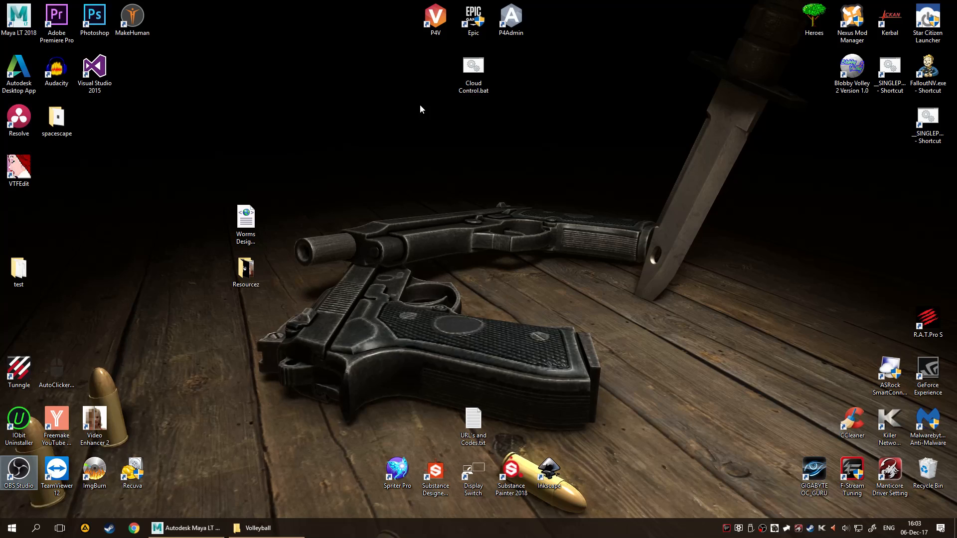
{"action": "double_click", "coordinate": [440, 31]}
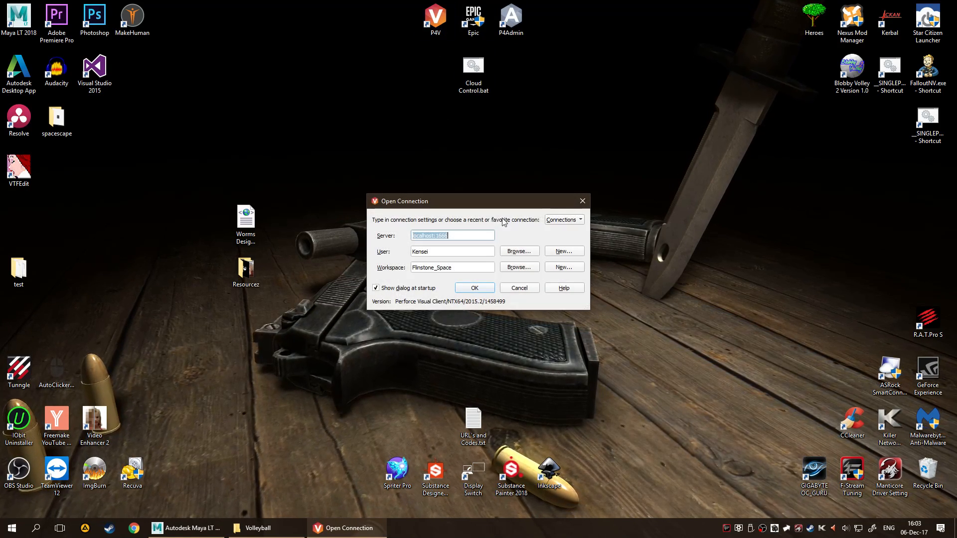
{"action": "left_click", "coordinate": [475, 288]}
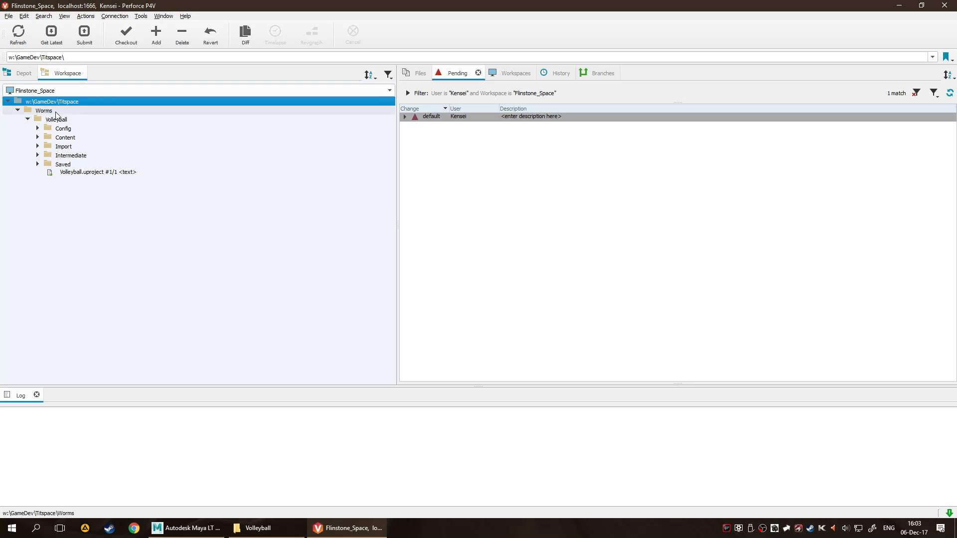
{"action": "left_click", "coordinate": [55, 111]}
{"action": "left_click", "coordinate": [62, 119]}
{"action": "right_click", "coordinate": [75, 117]}
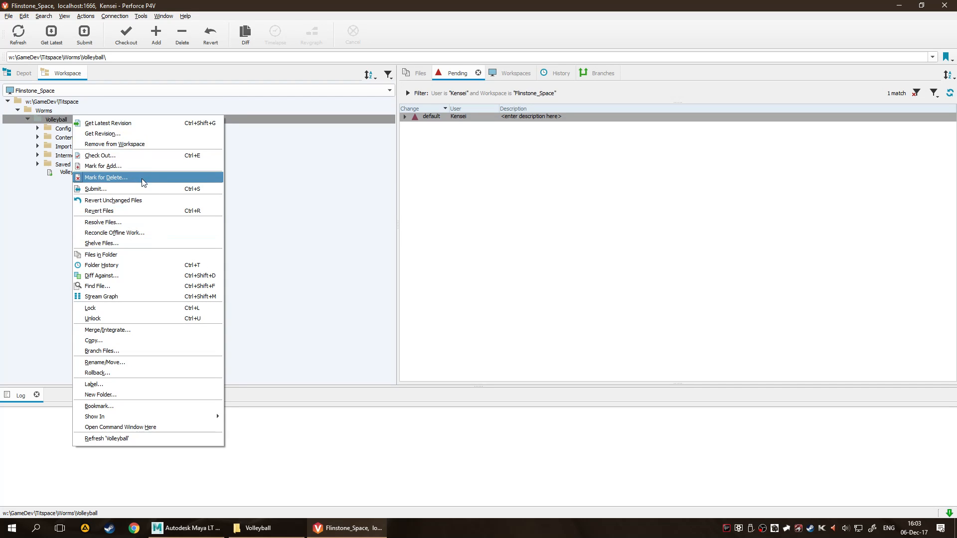
{"action": "left_click", "coordinate": [144, 165]}
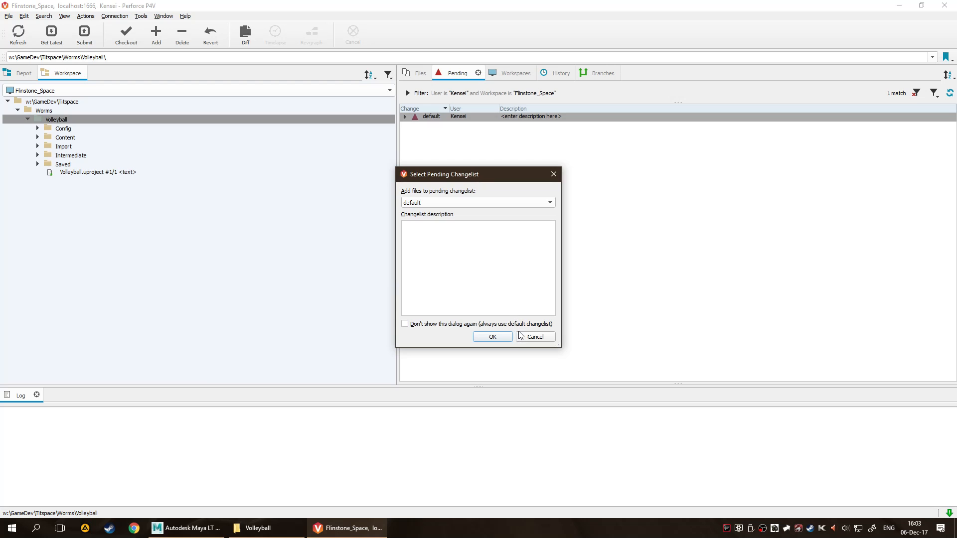
{"action": "left_click", "coordinate": [535, 337]}
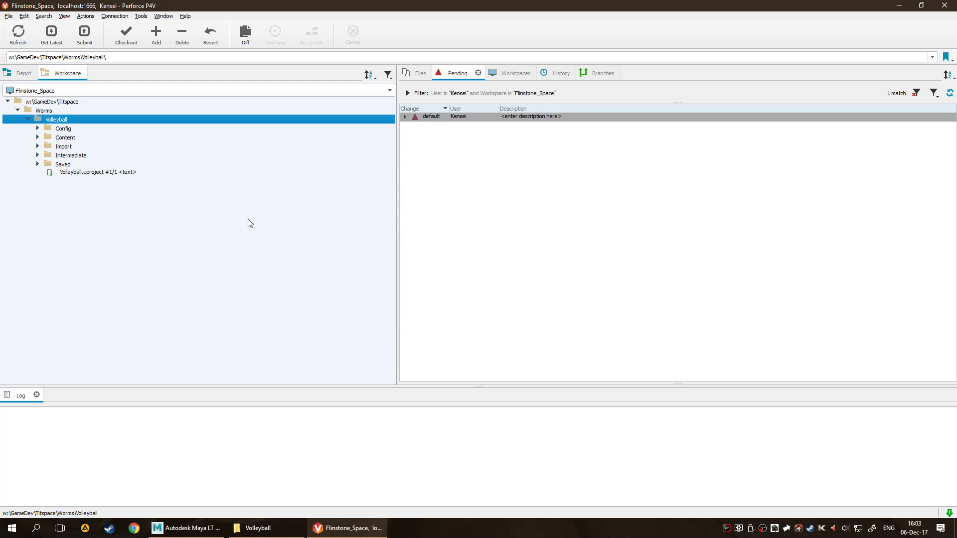
Check out the entire Volleyball folder in the workspace into the default pending changelist.
{"action": "right_click", "coordinate": [52, 119]}
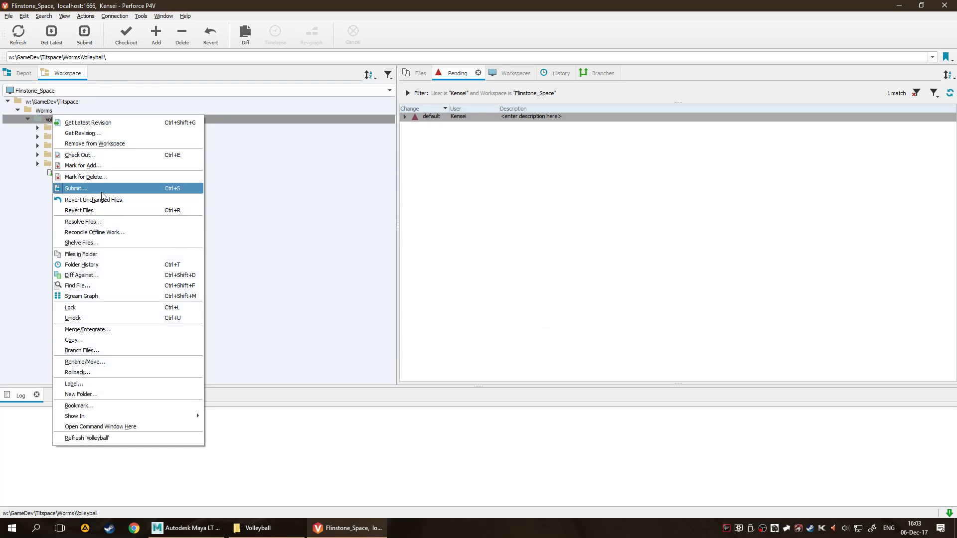
{"action": "left_click", "coordinate": [107, 158]}
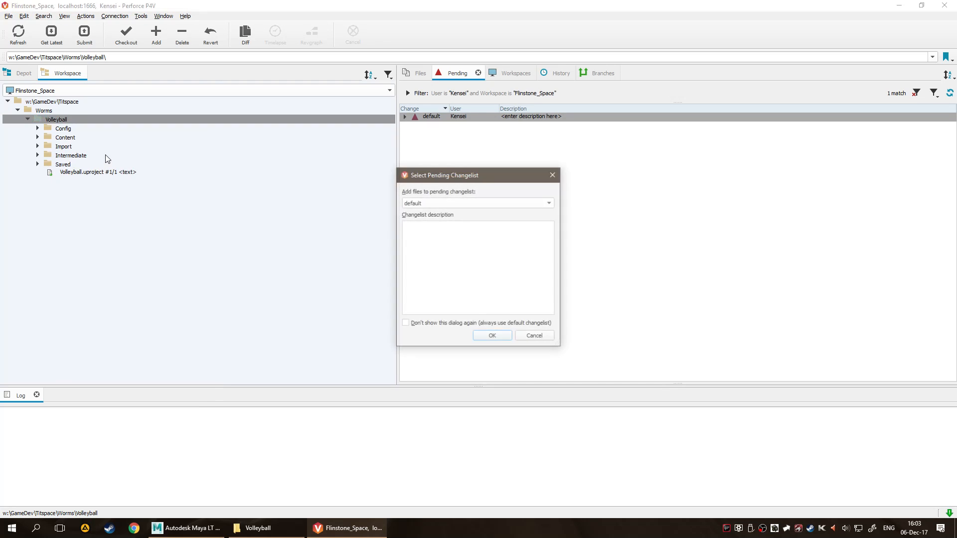
{"action": "left_click", "coordinate": [473, 202]}
{"action": "left_click", "coordinate": [502, 332]}
{"action": "left_click", "coordinate": [500, 337]}
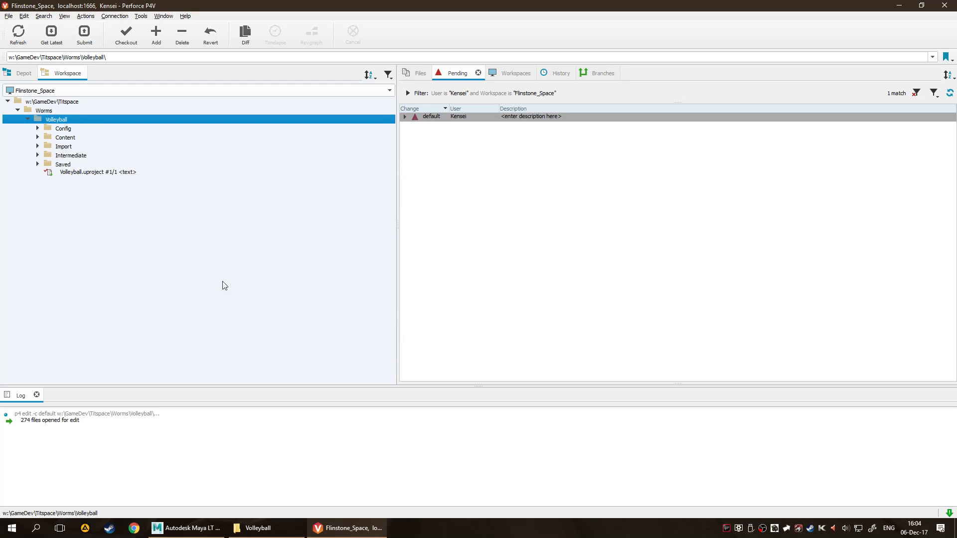
Switch to the Volleyball project folder and open Volleyball.uproject with Unreal Engine version 4.18.
{"action": "left_click", "coordinate": [259, 530]}
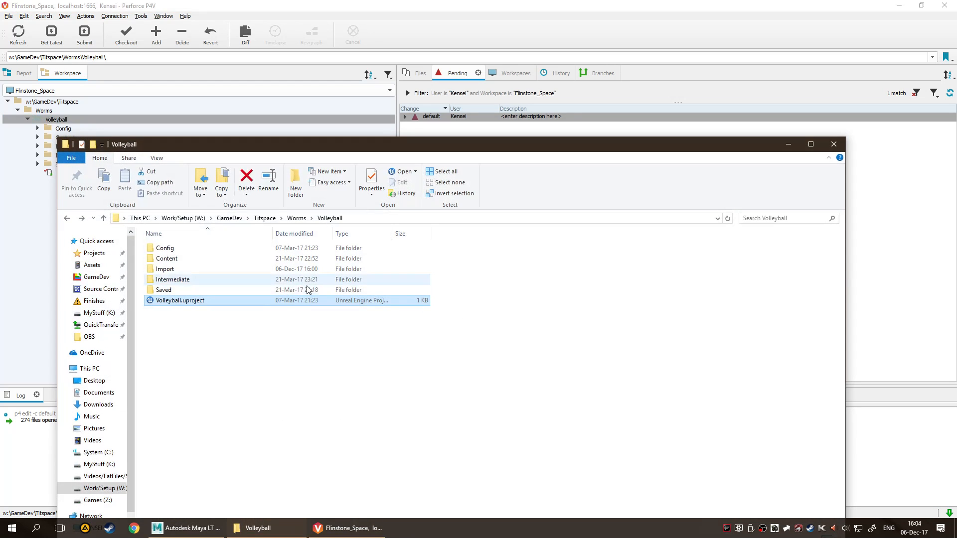
{"action": "double_click", "coordinate": [234, 300]}
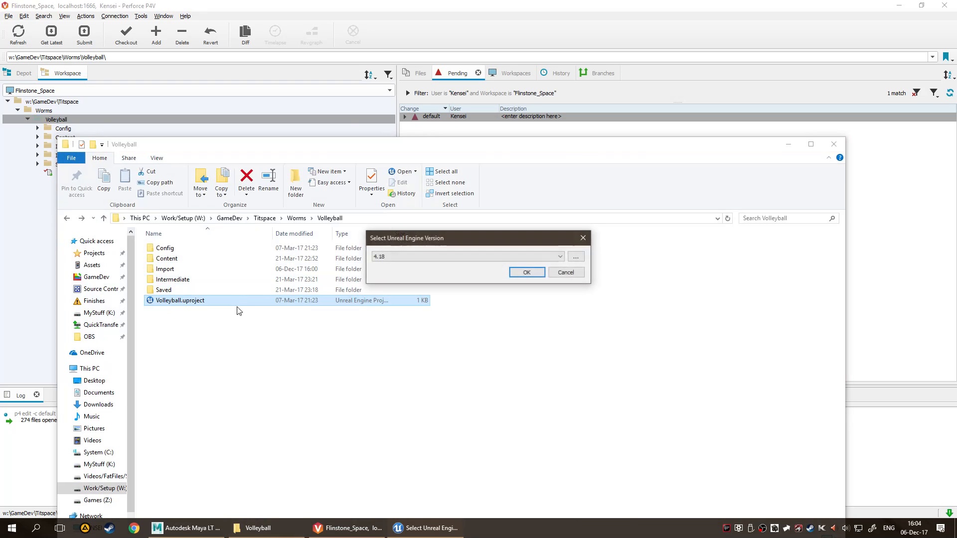
{"action": "left_click", "coordinate": [526, 274]}
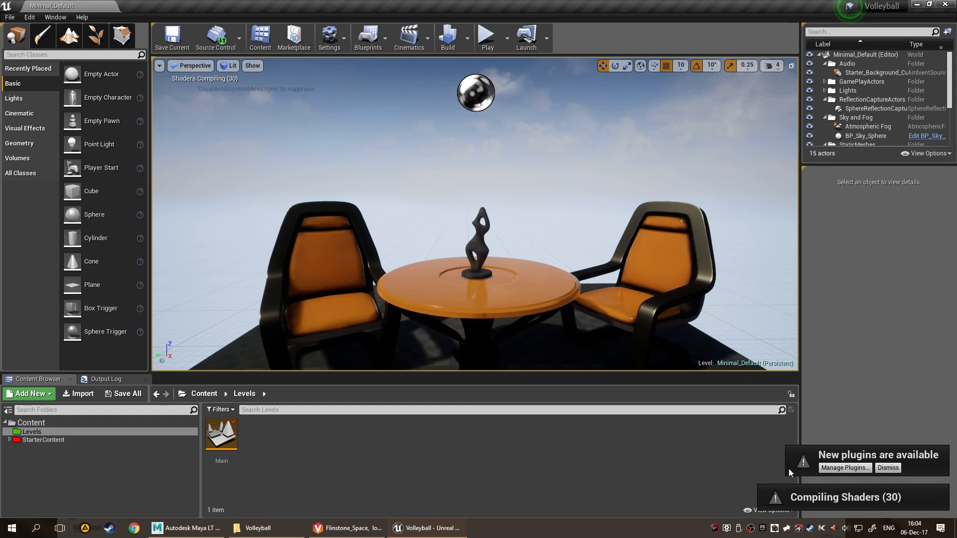
Enable the newly available Substance plugin, restart the Unreal editor, and close the plugin manager.
{"action": "left_click", "coordinate": [845, 467]}
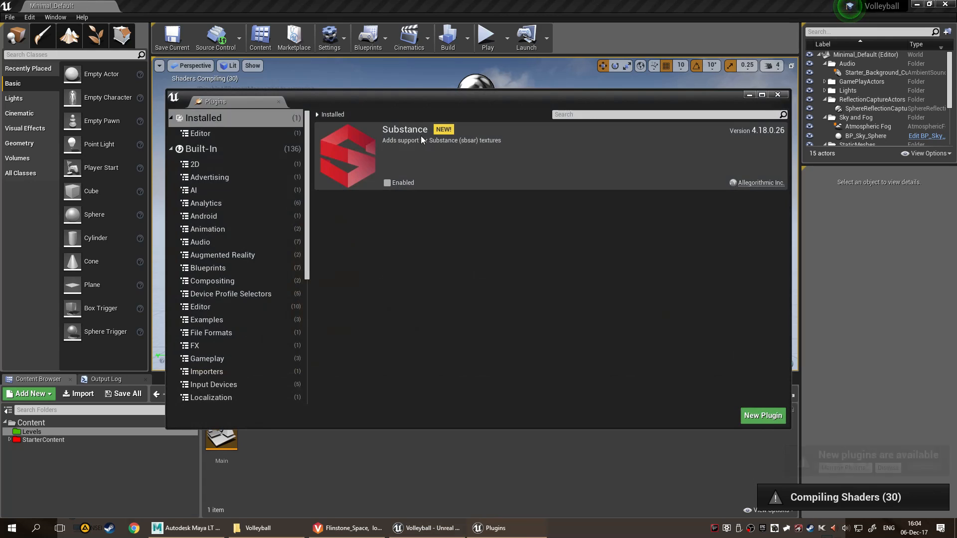
{"action": "left_click", "coordinate": [387, 183]}
{"action": "left_click", "coordinate": [753, 397]}
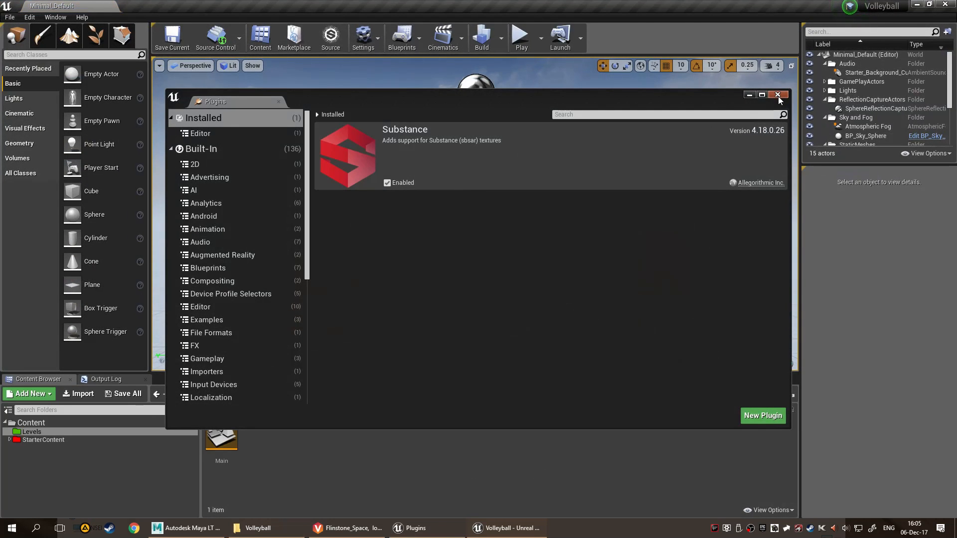
{"action": "left_click", "coordinate": [778, 95]}
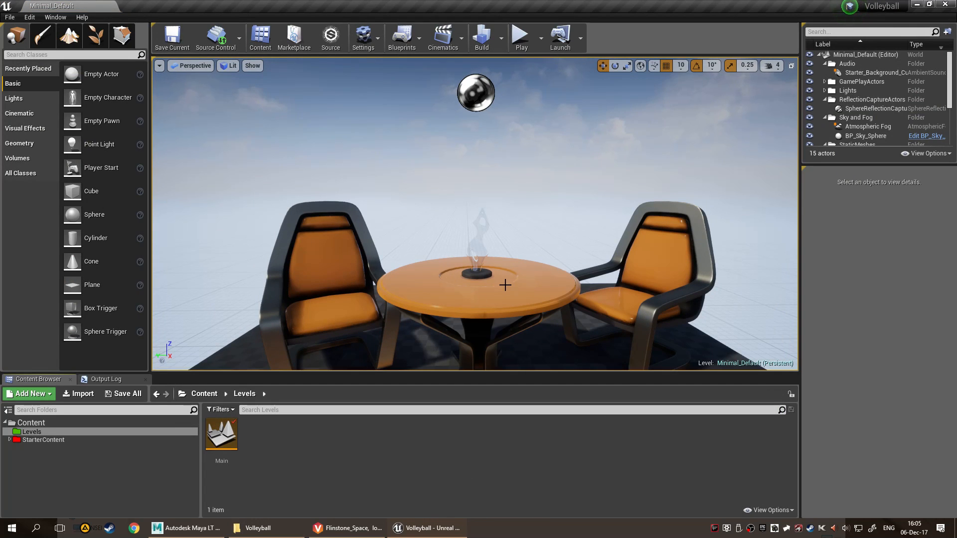
Launch Substance Painter 2018 from the desktop and switch back to the Unreal editor while it loads.
{"action": "key", "text": "super+d"}
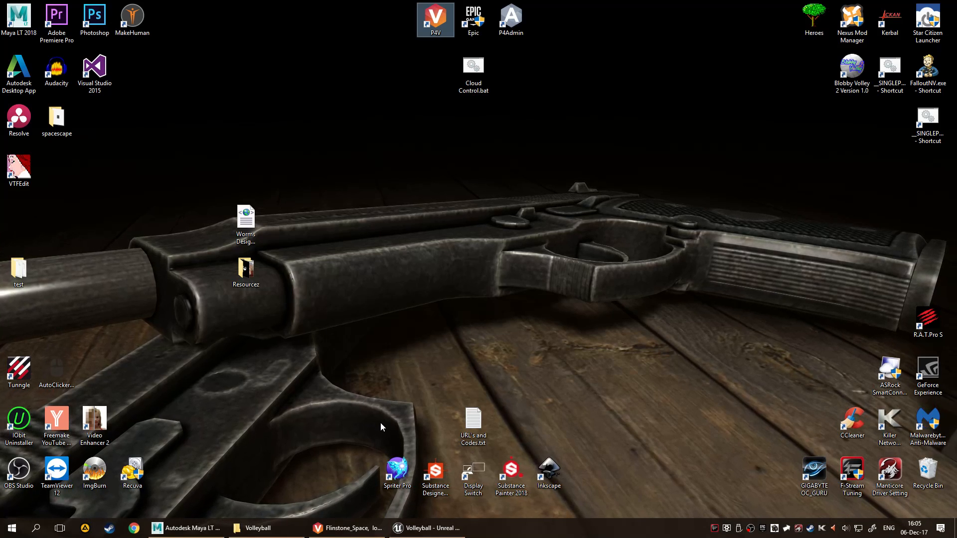
{"action": "double_click", "coordinate": [519, 482]}
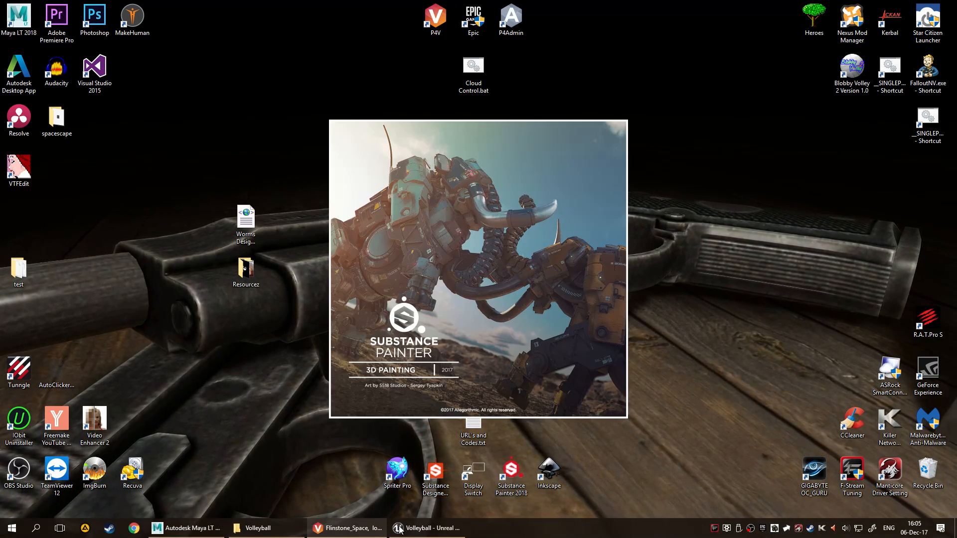
{"action": "left_click", "coordinate": [419, 528]}
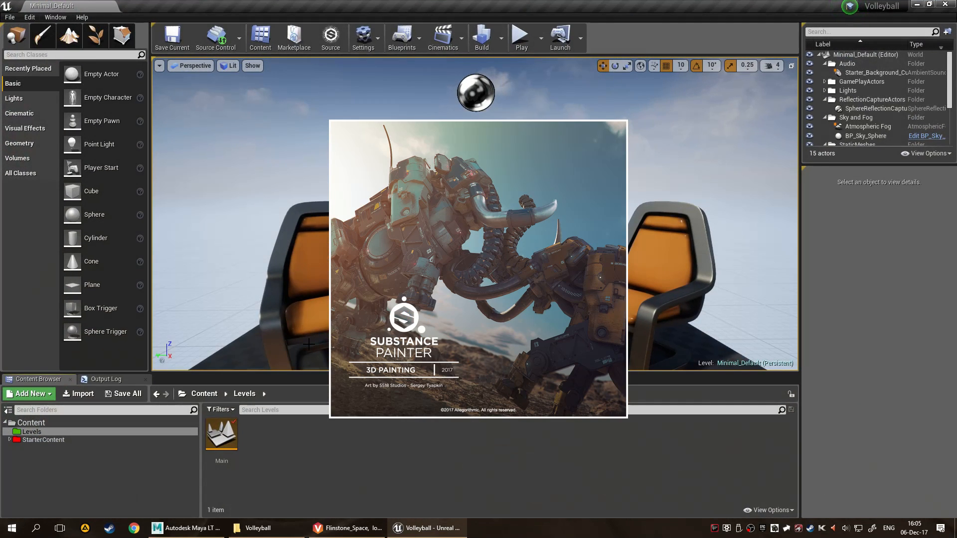
Switch to P4V and compare the Volleyball project's contents in the depot with those in the workspace.
{"action": "left_click", "coordinate": [357, 528]}
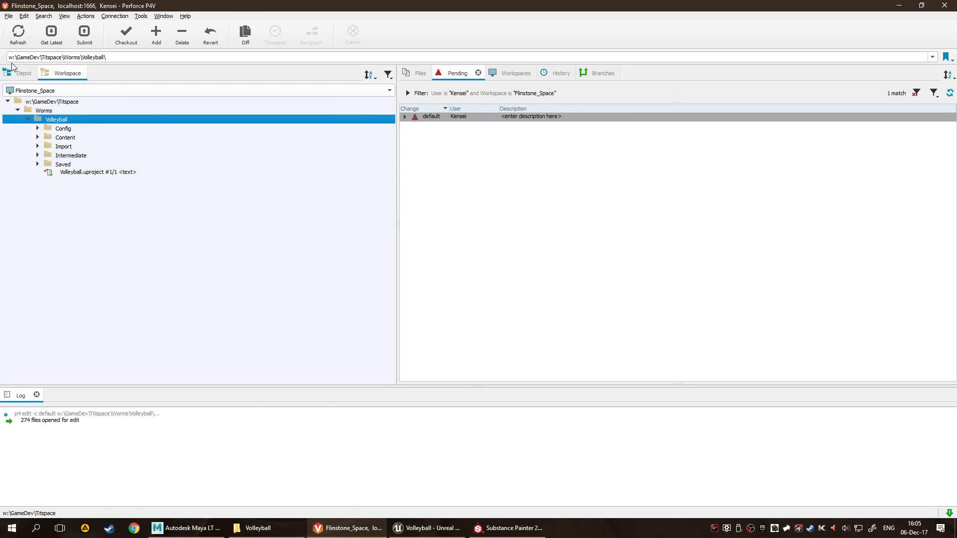
{"action": "left_click", "coordinate": [22, 73]}
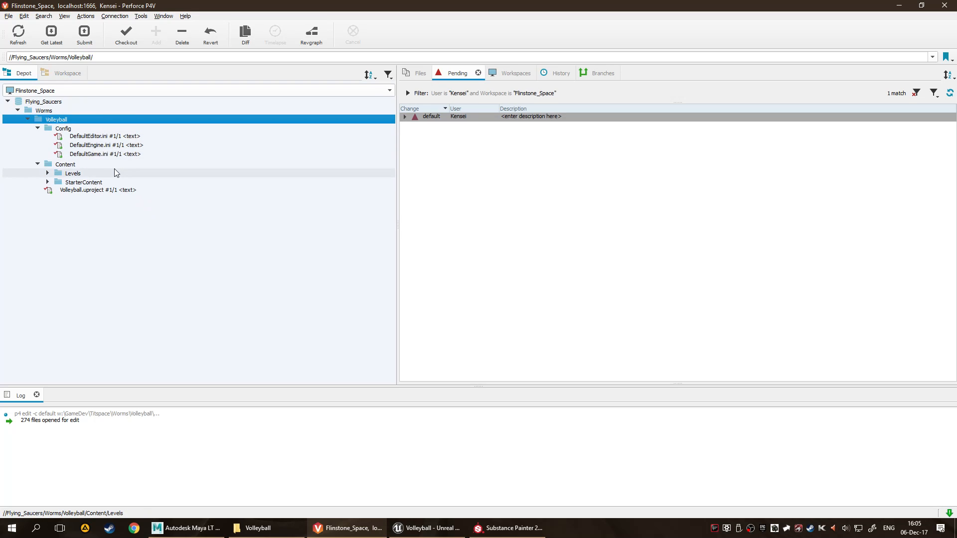
{"action": "left_click", "coordinate": [74, 74]}
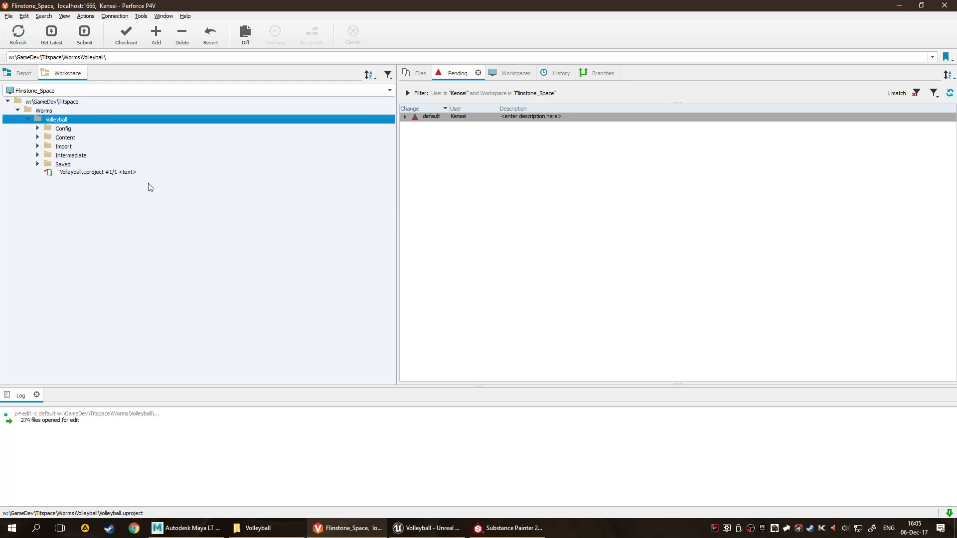
Switch to the Unreal editor and display the root Content folder of the Volleyball project.
{"action": "left_click", "coordinate": [411, 529]}
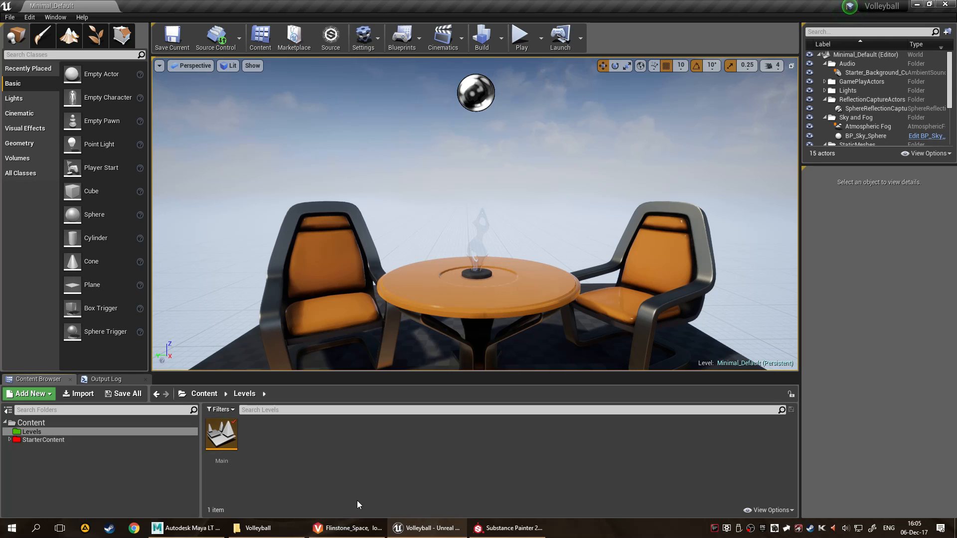
{"action": "left_click", "coordinate": [23, 421]}
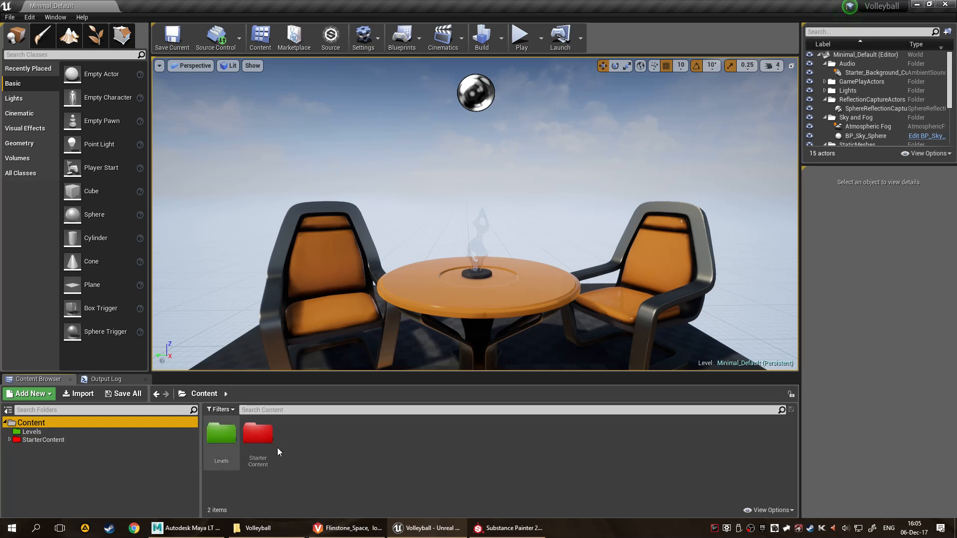
{"action": "left_click", "coordinate": [182, 394]}
{"action": "left_click", "coordinate": [205, 400]}
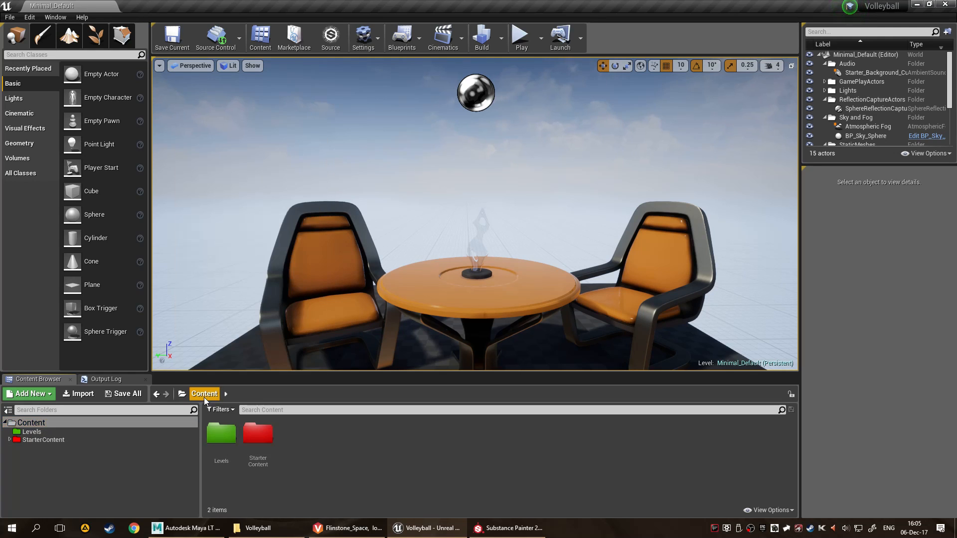
{"action": "right_click", "coordinate": [363, 456]}
{"action": "left_click", "coordinate": [310, 463]}
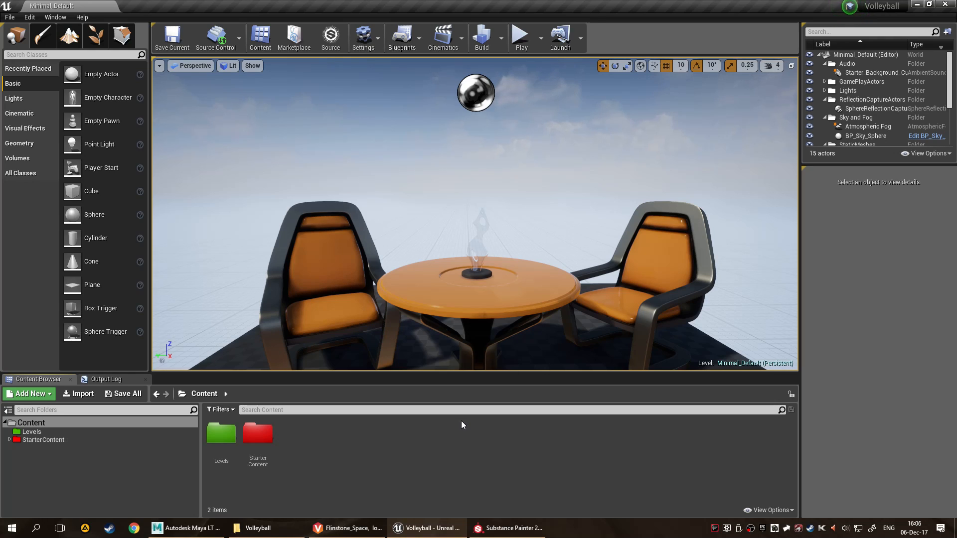
Start importing Worm_low.fbx from the Volleyball project's Import folder.
{"action": "left_click", "coordinate": [88, 398]}
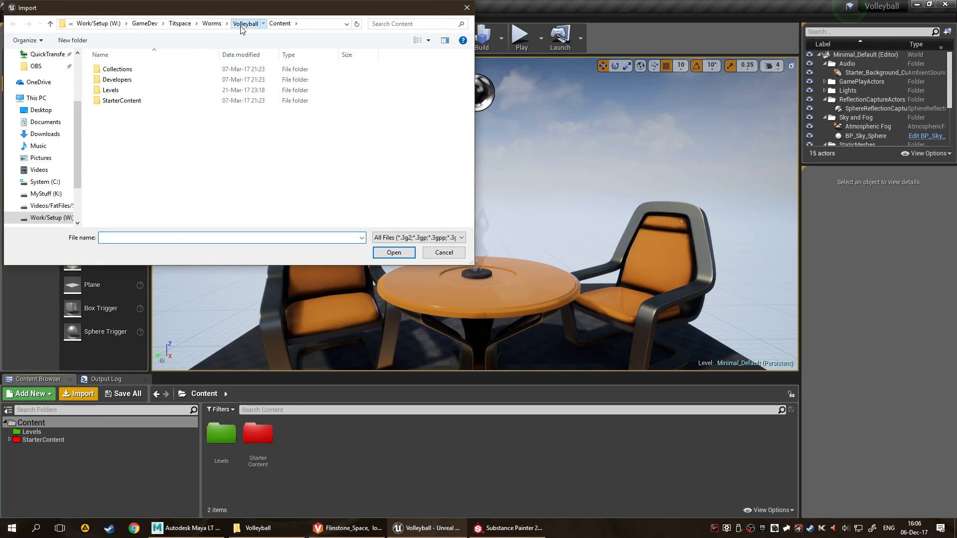
{"action": "left_click", "coordinate": [240, 26]}
{"action": "double_click", "coordinate": [143, 90]}
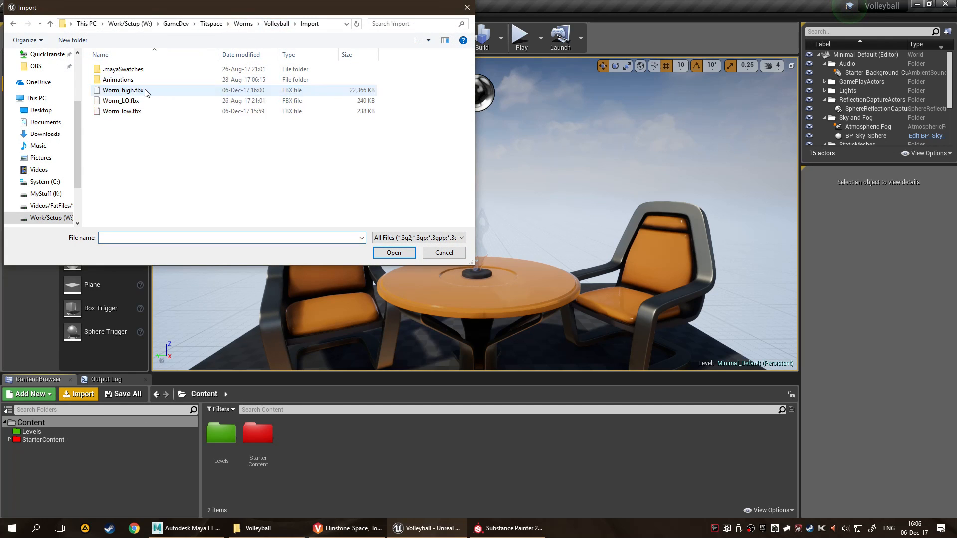
{"action": "double_click", "coordinate": [176, 113]}
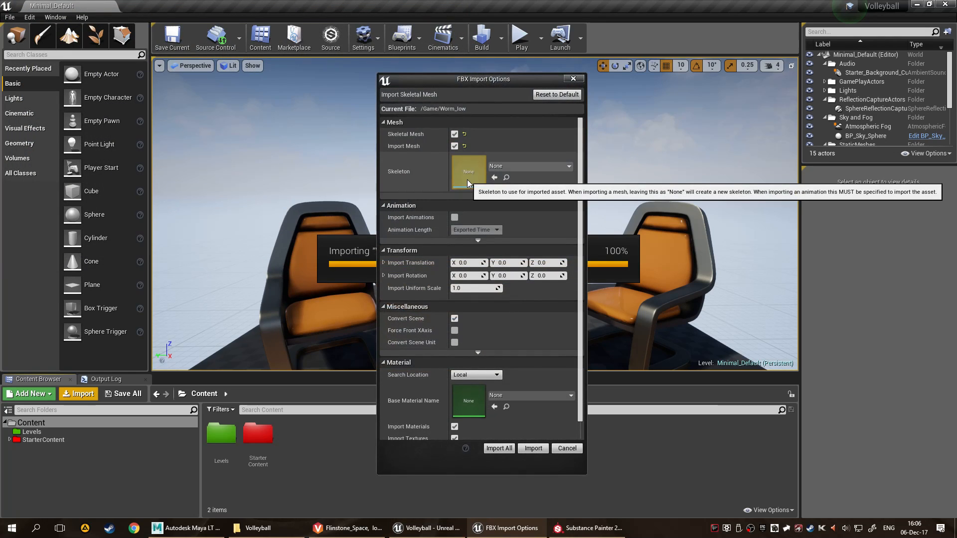
Expand the advanced FBX import options and examine the mesh, animation, transform, miscellaneous and material settings.
{"action": "scroll", "coordinate": [459, 186], "scroll_direction": "down", "scroll_amount": 1}
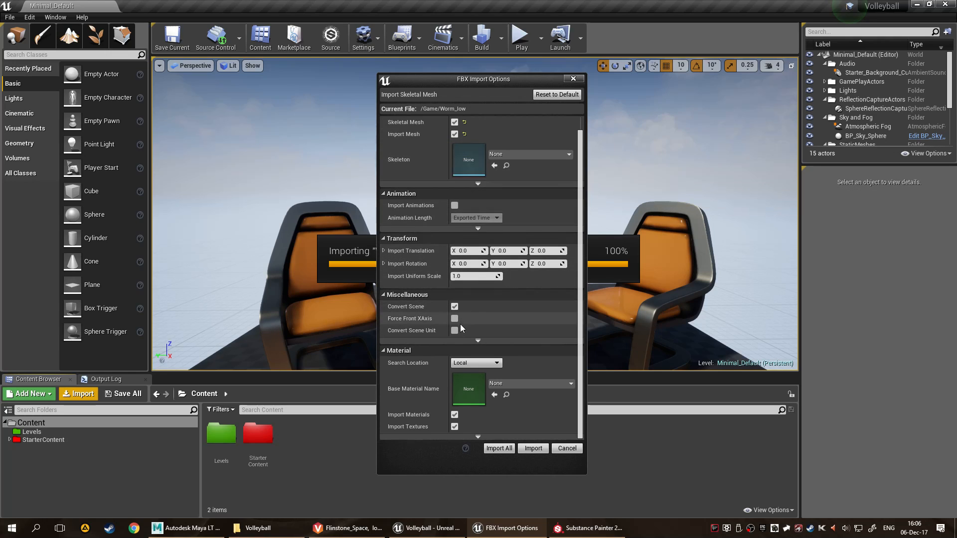
{"action": "left_click", "coordinate": [475, 230]}
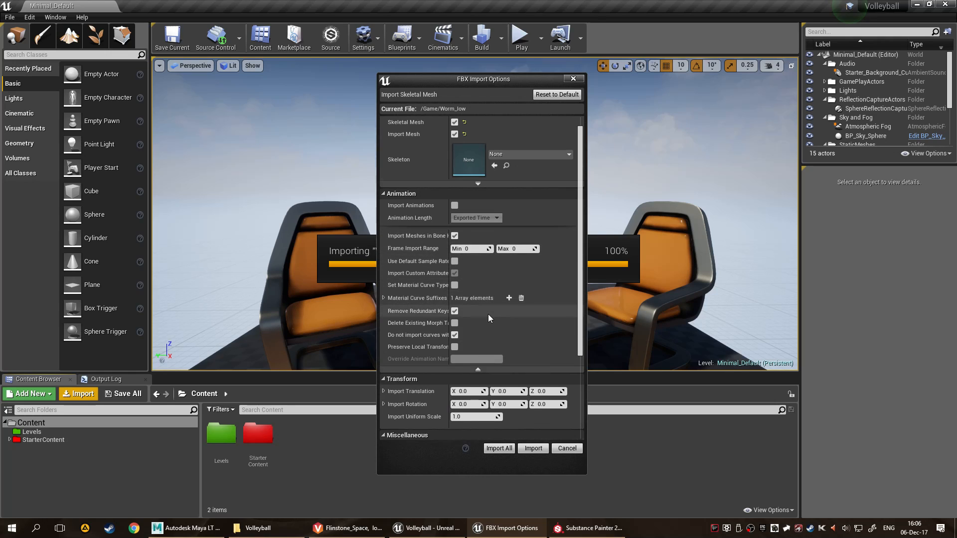
{"action": "scroll", "coordinate": [488, 315], "scroll_direction": "down", "scroll_amount": 6}
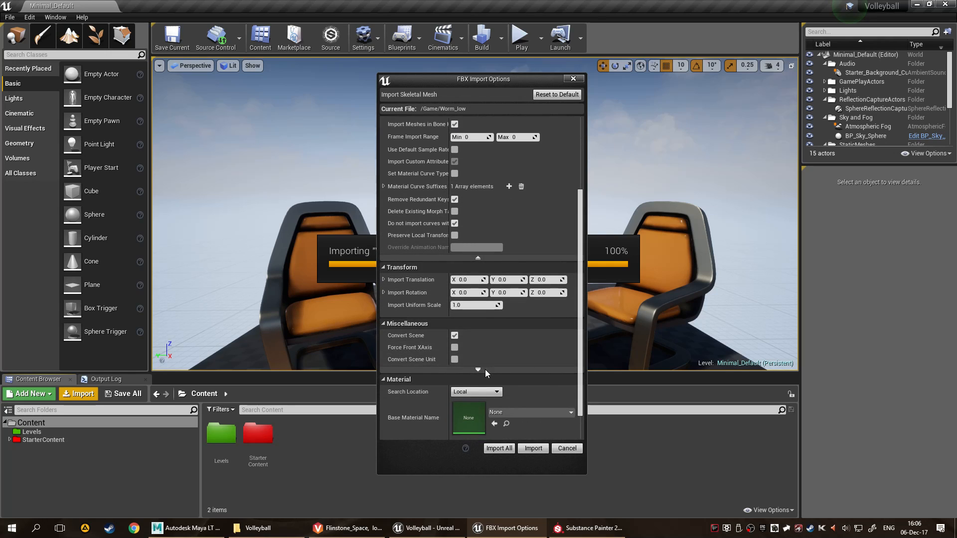
{"action": "left_click", "coordinate": [485, 370]}
{"action": "scroll", "coordinate": [489, 366], "scroll_direction": "down", "scroll_amount": 3}
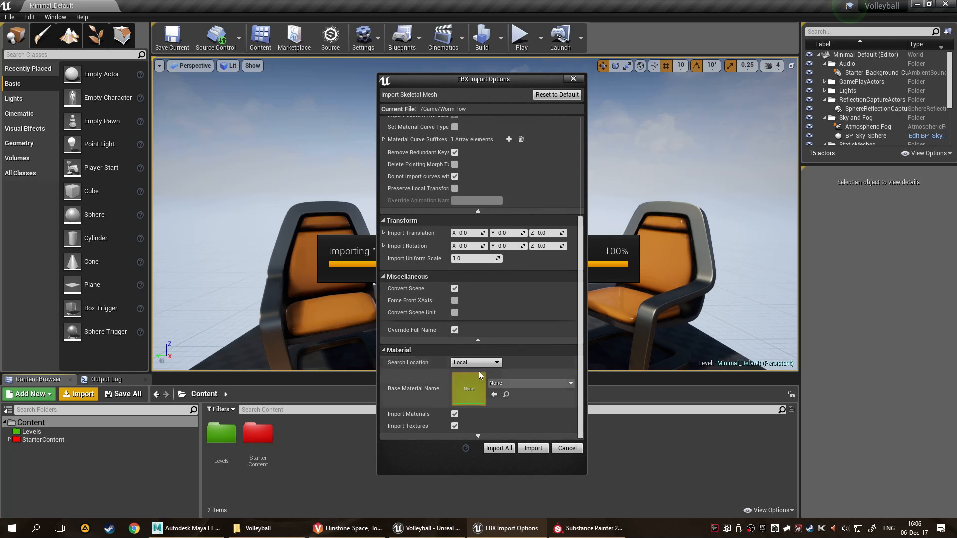
{"action": "left_click", "coordinate": [476, 436]}
{"action": "scroll", "coordinate": [487, 381], "scroll_direction": "up", "scroll_amount": 10}
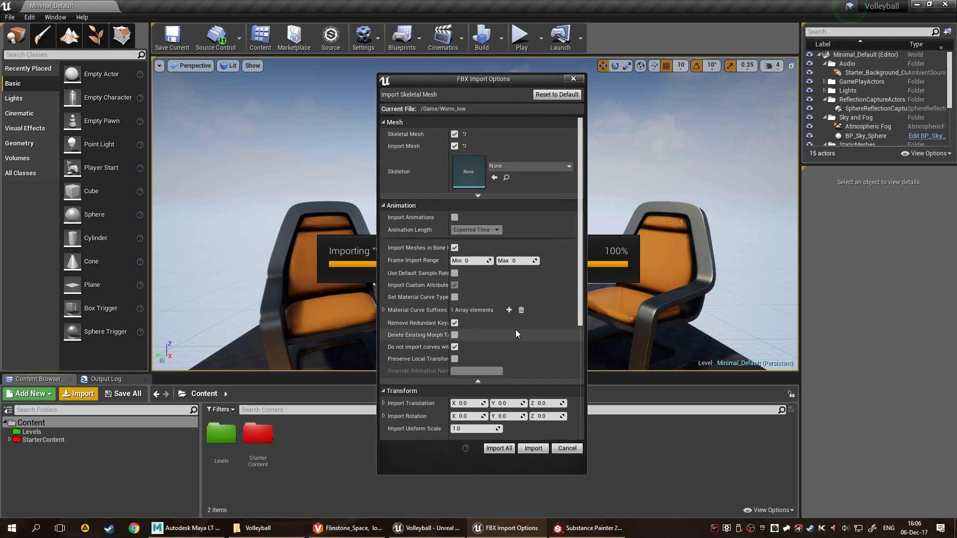
{"action": "scroll", "coordinate": [510, 348], "scroll_direction": "down", "scroll_amount": 5}
{"action": "scroll", "coordinate": [510, 351], "scroll_direction": "down", "scroll_amount": 3}
{"action": "scroll", "coordinate": [510, 351], "scroll_direction": "up", "scroll_amount": 3}
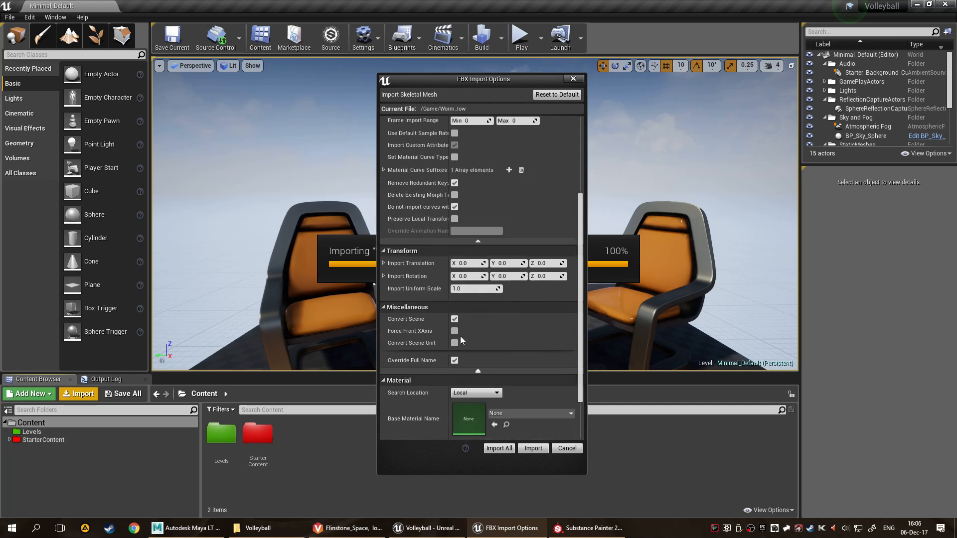
{"action": "scroll", "coordinate": [459, 340], "scroll_direction": "up", "scroll_amount": 5}
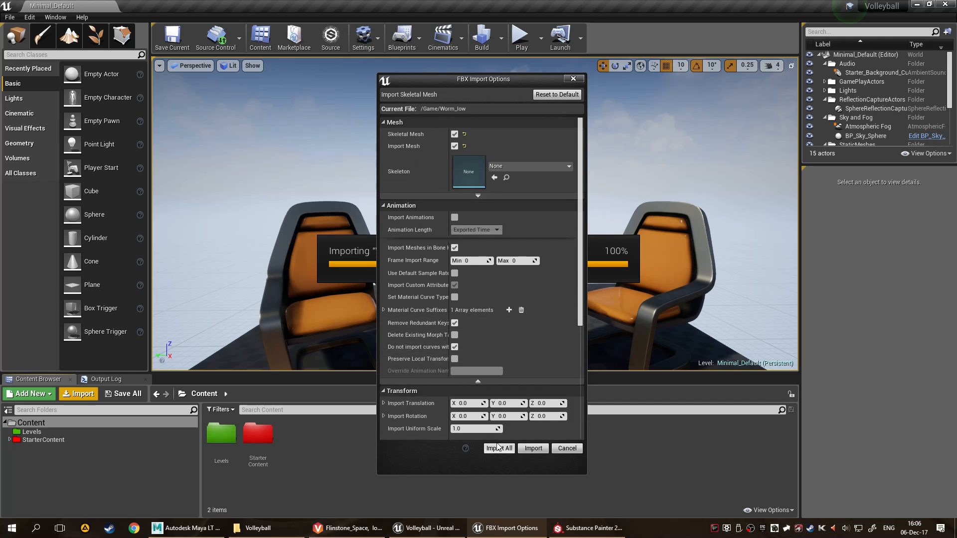
{"action": "scroll", "coordinate": [504, 372], "scroll_direction": "down", "scroll_amount": 2}
Import Worm_low as a skeletal mesh with a new skeleton, and dismiss the message log.
{"action": "left_click", "coordinate": [534, 448]}
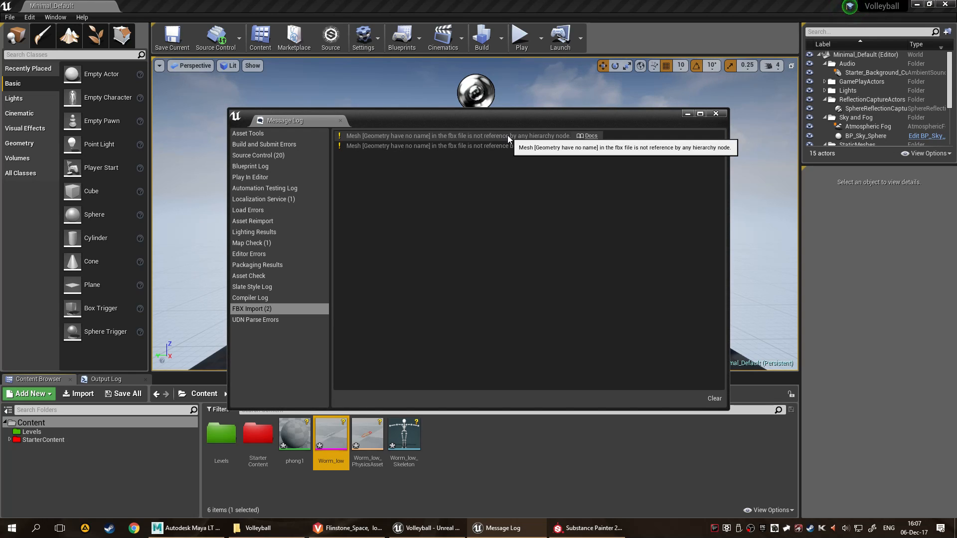
{"action": "left_click", "coordinate": [716, 114]}
{"action": "left_click", "coordinate": [553, 443]}
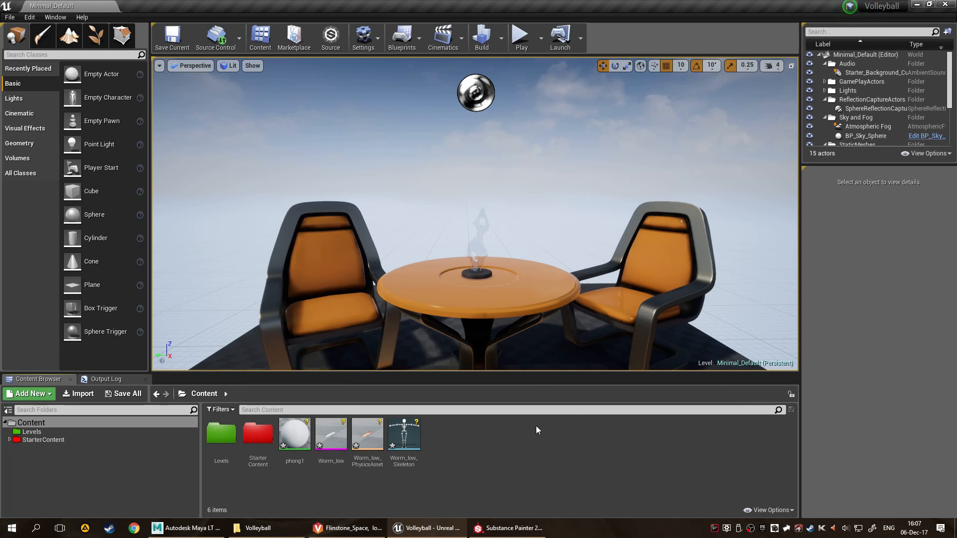
Place Worm_low in the level at the table and raise it above the tabletop to a Z location of 110.
{"action": "left_click", "coordinate": [339, 436]}
{"action": "left_click_drag", "start_coordinate": [340, 436], "coordinate": [442, 299]}
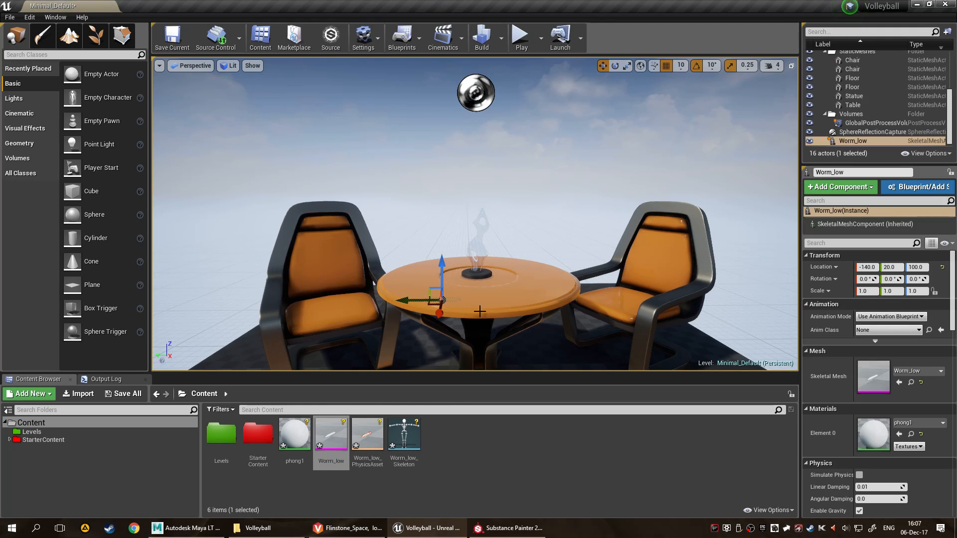
{"action": "key", "text": "f"}
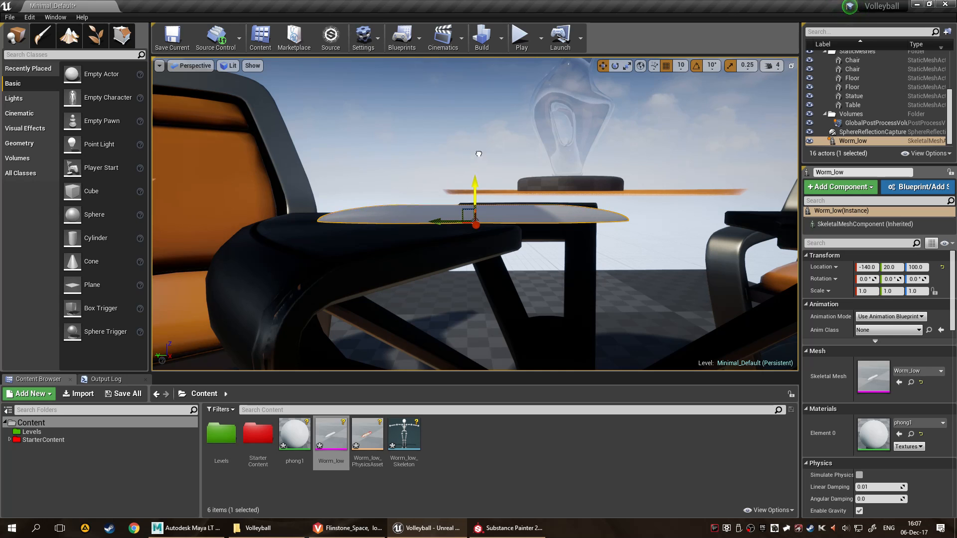
{"action": "left_click_drag", "start_coordinate": [471, 181], "coordinate": [488, 121]}
{"action": "left_click_drag", "start_coordinate": [550, 157], "coordinate": [702, 176], "text": "alt"}
{"action": "key", "text": "f"}
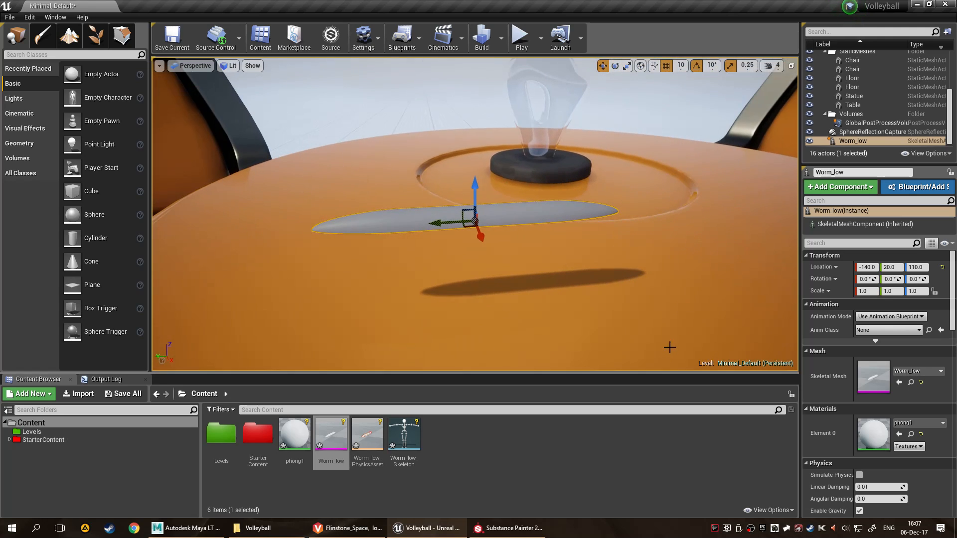
Try the M_Wood_Walnut material and then M_Wood_Oak on the placed worm.
{"action": "scroll", "coordinate": [895, 422], "scroll_direction": "down", "scroll_amount": 2}
{"action": "left_click", "coordinate": [919, 391]}
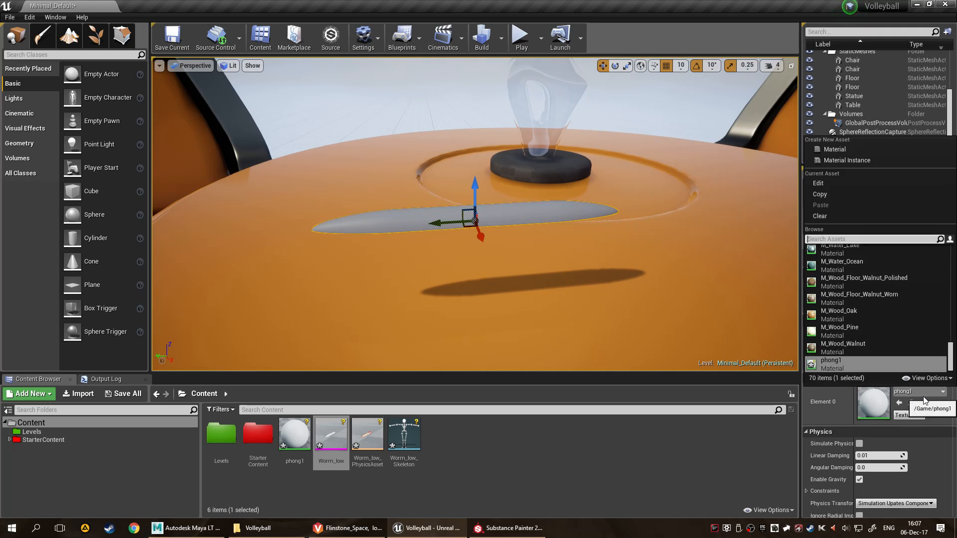
{"action": "left_click", "coordinate": [902, 347]}
{"action": "left_click_drag", "start_coordinate": [587, 260], "coordinate": [763, 289], "text": "alt"}
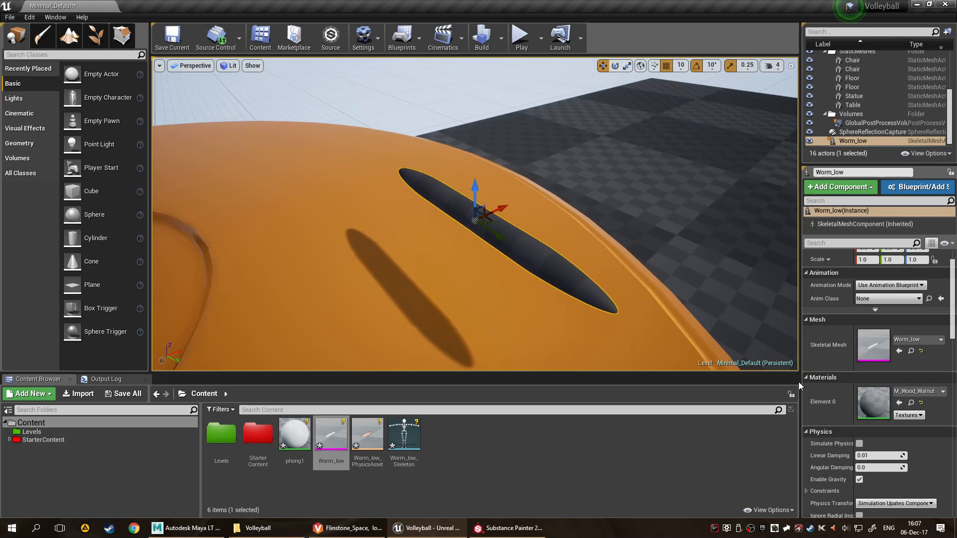
{"action": "left_click", "coordinate": [931, 393]}
{"action": "left_click", "coordinate": [864, 295]}
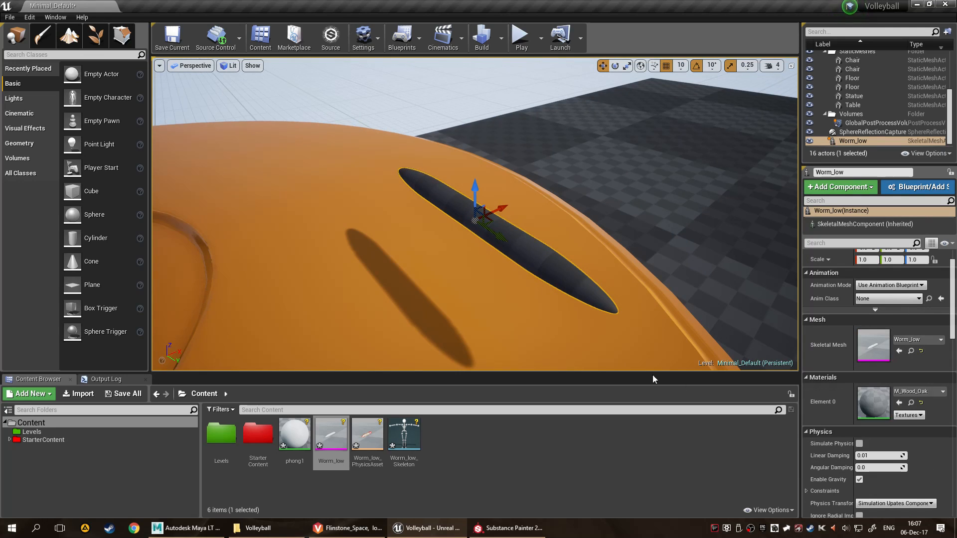
Open the M_Wood_Oak material to inspect its node graph, close it, and view the worm in the level again.
{"action": "double_click", "coordinate": [873, 402]}
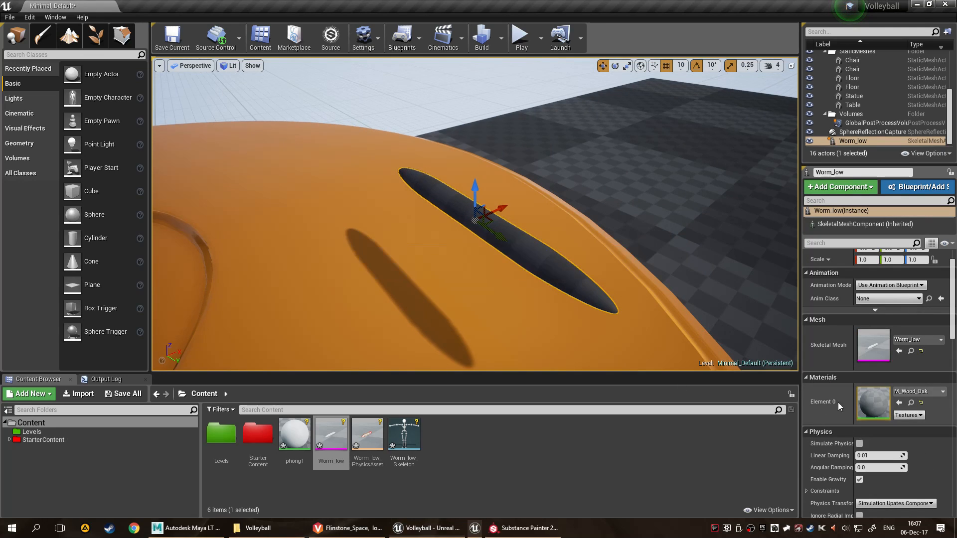
{"action": "scroll", "coordinate": [462, 298], "scroll_direction": "down", "scroll_amount": 5}
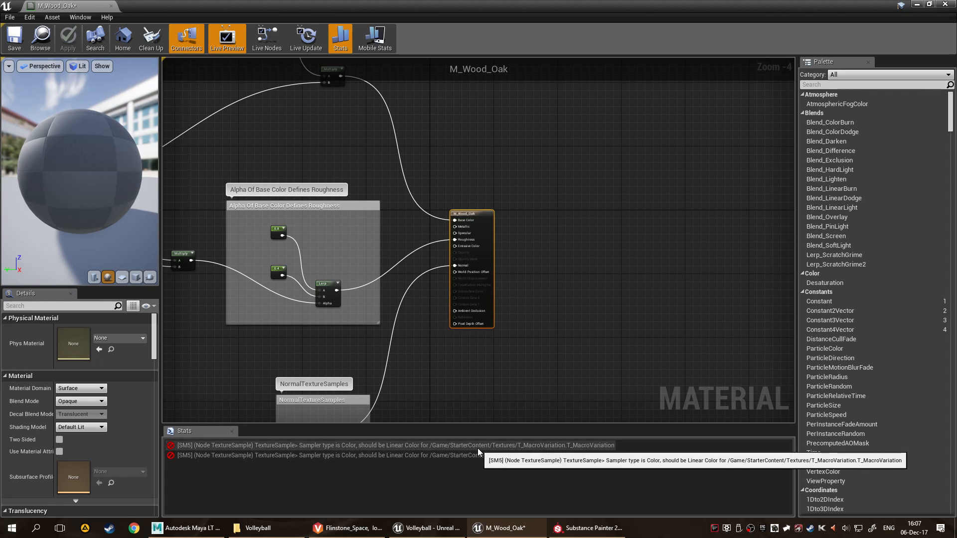
{"action": "left_click", "coordinate": [110, 6]}
{"action": "left_click_drag", "start_coordinate": [646, 230], "coordinate": [868, 405], "text": "alt"}
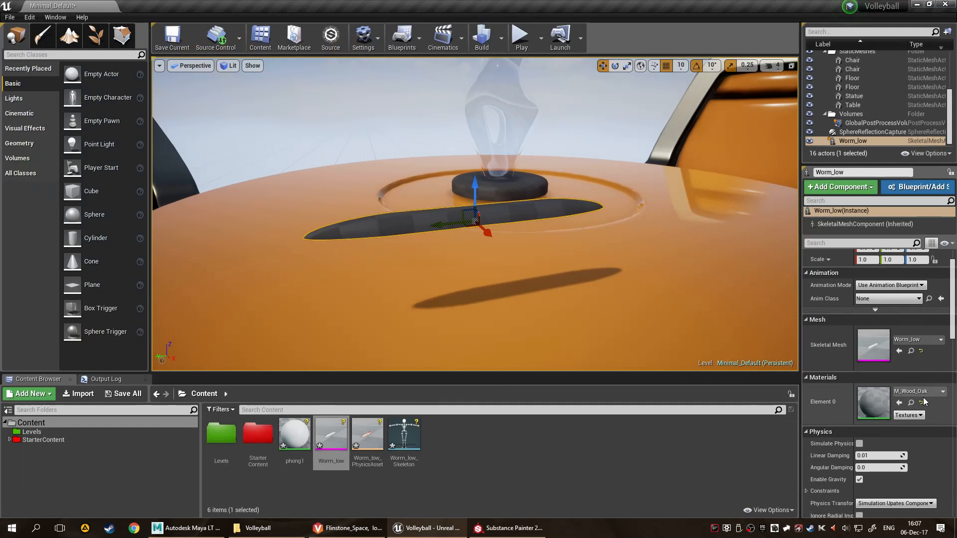
Reassign the phong1 material to the placed worm's Element 0 slot.
{"action": "left_click", "coordinate": [938, 393]}
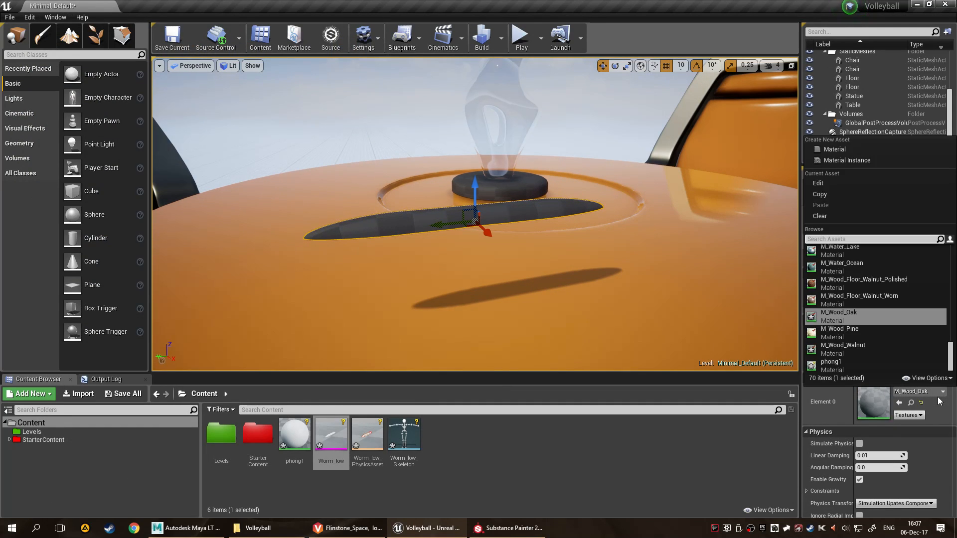
{"action": "left_click", "coordinate": [651, 481]}
{"action": "left_click_drag", "start_coordinate": [295, 433], "coordinate": [865, 389]}
{"action": "left_click", "coordinate": [633, 501]}
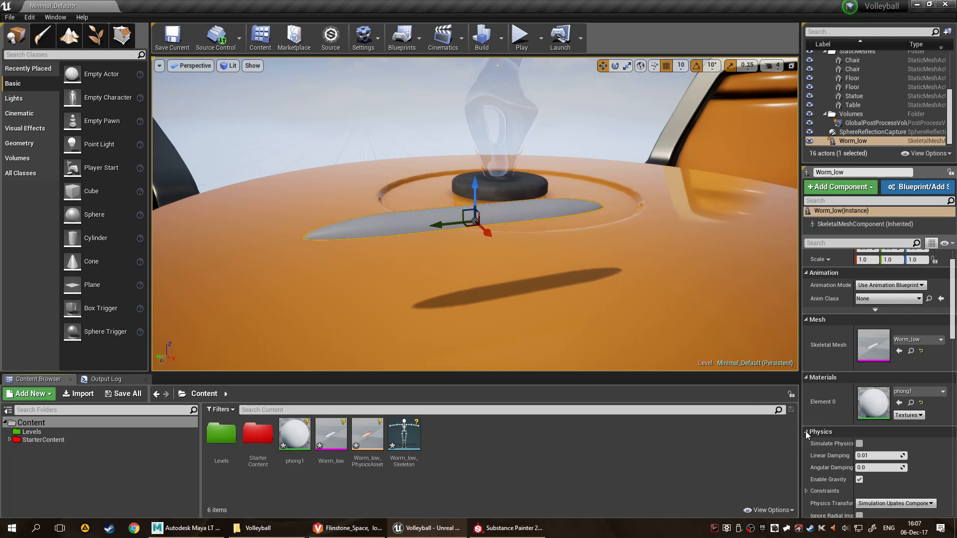
Open the phong1 material, separate its overlapping nodes, and set the base colour parameter to orange-red (0.446, 0.034, 0).
{"action": "double_click", "coordinate": [887, 402]}
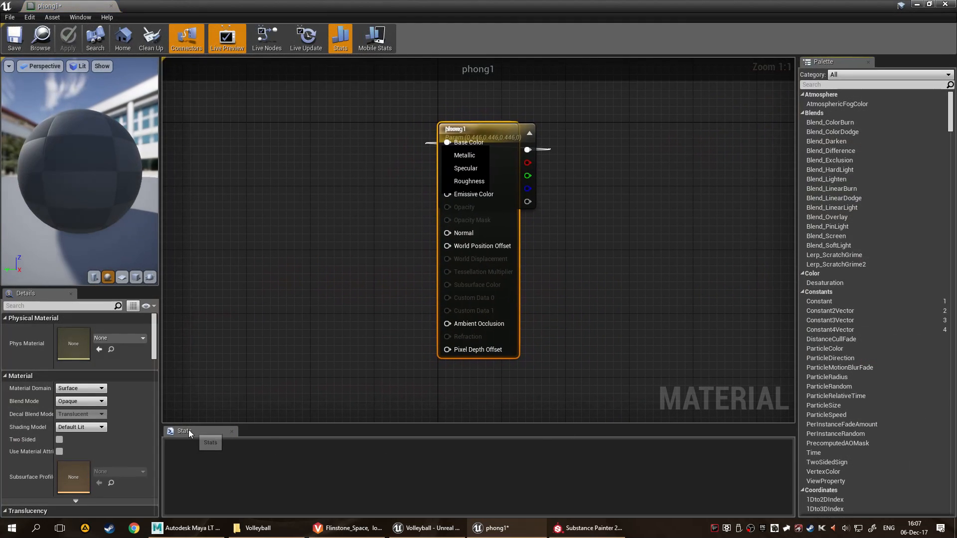
{"action": "left_click_drag", "start_coordinate": [493, 128], "coordinate": [683, 132]}
{"action": "double_click", "coordinate": [458, 171]}
{"action": "left_click_drag", "start_coordinate": [487, 229], "coordinate": [649, 266]}
{"action": "left_click", "coordinate": [613, 414]}
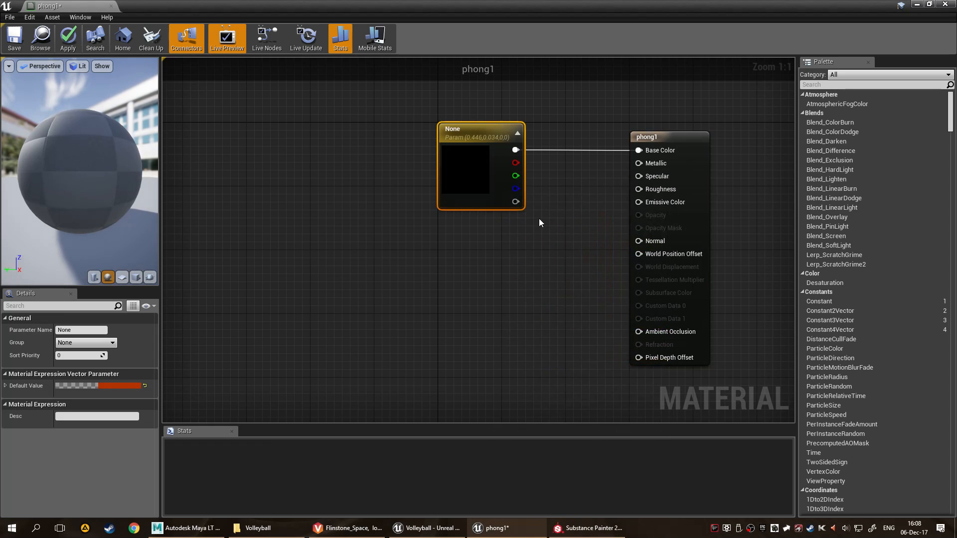
{"action": "double_click", "coordinate": [472, 179]}
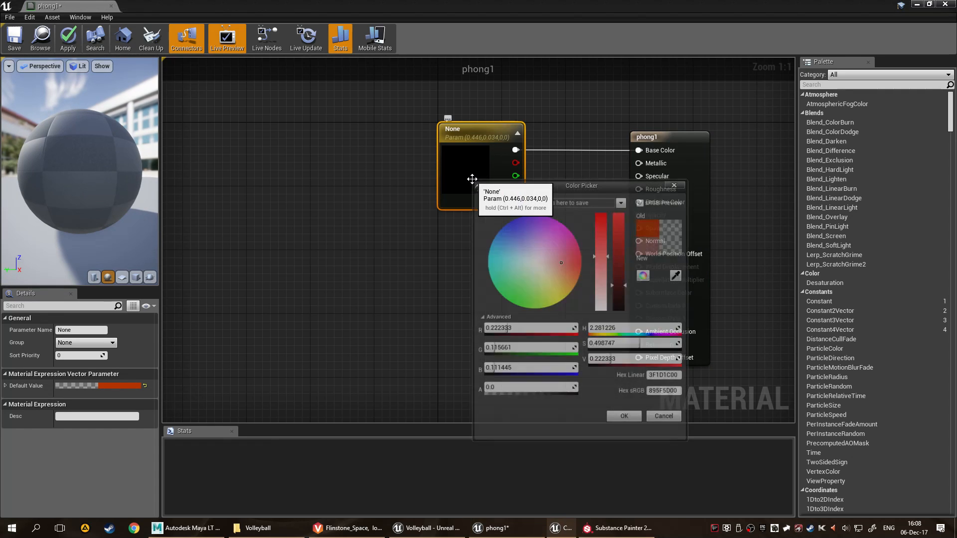
{"action": "left_click", "coordinate": [677, 187]}
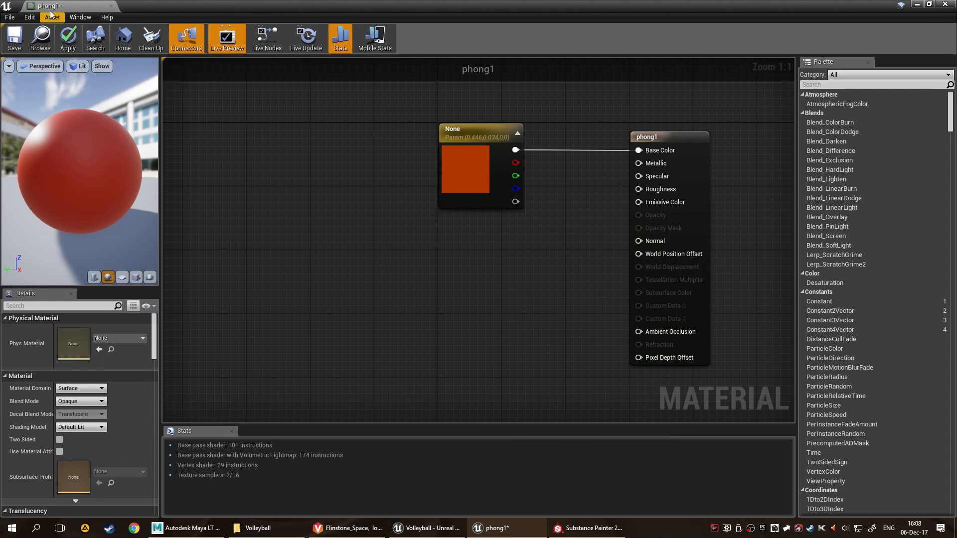
Shrink the phong1 material editor to a floating window and move it to expose the worm in the level viewport.
{"action": "double_click", "coordinate": [783, 7]}
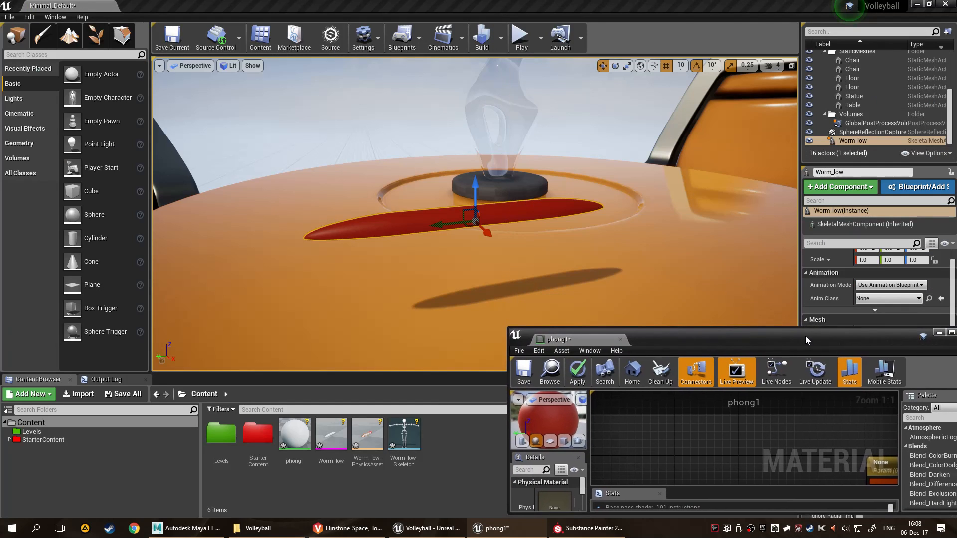
{"action": "left_click_drag", "start_coordinate": [783, 333], "coordinate": [620, 319]}
{"action": "left_click_drag", "start_coordinate": [665, 212], "coordinate": [593, 222], "text": "alt"}
{"action": "scroll", "coordinate": [479, 215], "scroll_direction": "down", "scroll_amount": 6}
Try scaling up the placed worm, and undo the scale changes.
{"action": "key", "text": "r"}
{"action": "left_click_drag", "start_coordinate": [477, 215], "coordinate": [476, 249]}
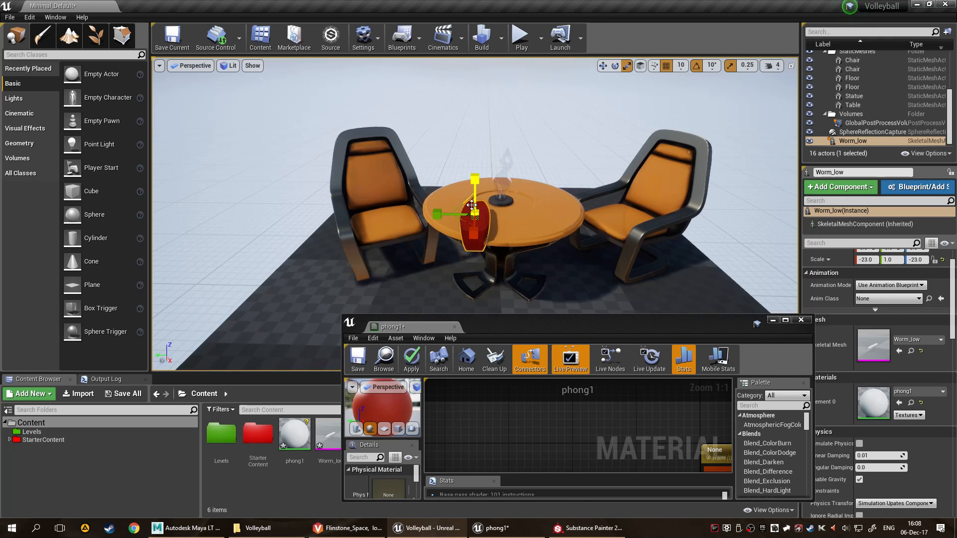
{"action": "key", "text": "ctrl+z"}
{"action": "mouse_move", "coordinate": [475, 215]}
{"action": "left_mouse_down"}
{"action": "mouse_move", "coordinate": [444, 220]}
{"action": "mouse_move", "coordinate": [476, 215]}
{"action": "mouse_move", "coordinate": [467, 212]}
{"action": "mouse_move", "coordinate": [490, 196]}
{"action": "mouse_move", "coordinate": [451, 220]}
{"action": "mouse_move", "coordinate": [469, 210]}
{"action": "mouse_move", "coordinate": [470, 224]}
{"action": "left_mouse_up"}
{"action": "key", "text": "ctrl+z"}
{"action": "key", "text": "ctrl+z"}
{"action": "mouse_move", "coordinate": [605, 244]}
{"action": "left_mouse_down", "text": "alt"}
{"action": "mouse_move", "coordinate": [519, 237]}
{"action": "mouse_move", "coordinate": [463, 204]}
{"action": "mouse_move", "coordinate": [424, 170]}
{"action": "mouse_move", "coordinate": [448, 120]}
{"action": "mouse_move", "coordinate": [605, 245]}
{"action": "left_mouse_up", "text": "alt"}
{"action": "key", "text": "ctrl+z"}
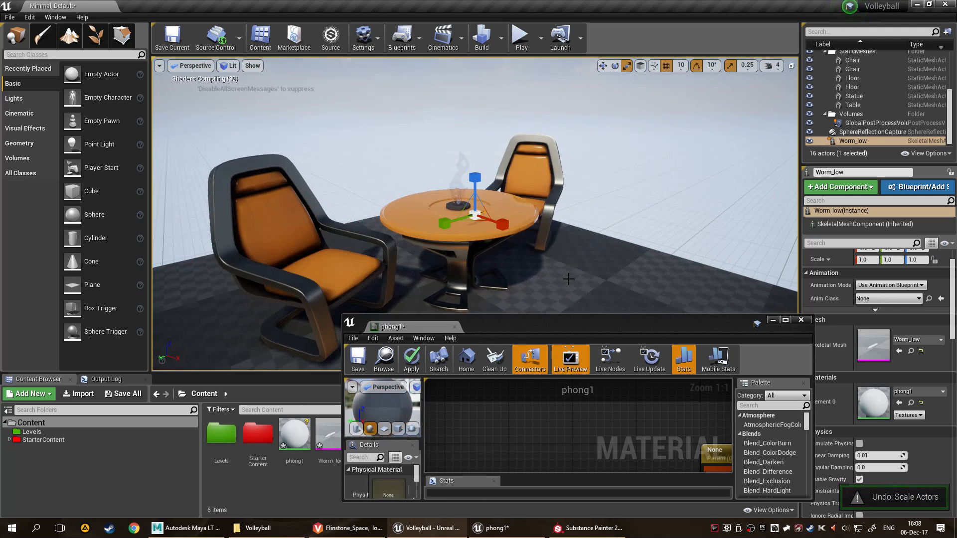
{"action": "scroll", "coordinate": [536, 259], "scroll_direction": "up", "scroll_amount": 4}
{"action": "scroll", "coordinate": [540, 252], "scroll_direction": "down", "scroll_amount": 3}
{"action": "left_click_drag", "start_coordinate": [515, 250], "coordinate": [569, 218], "text": "alt"}
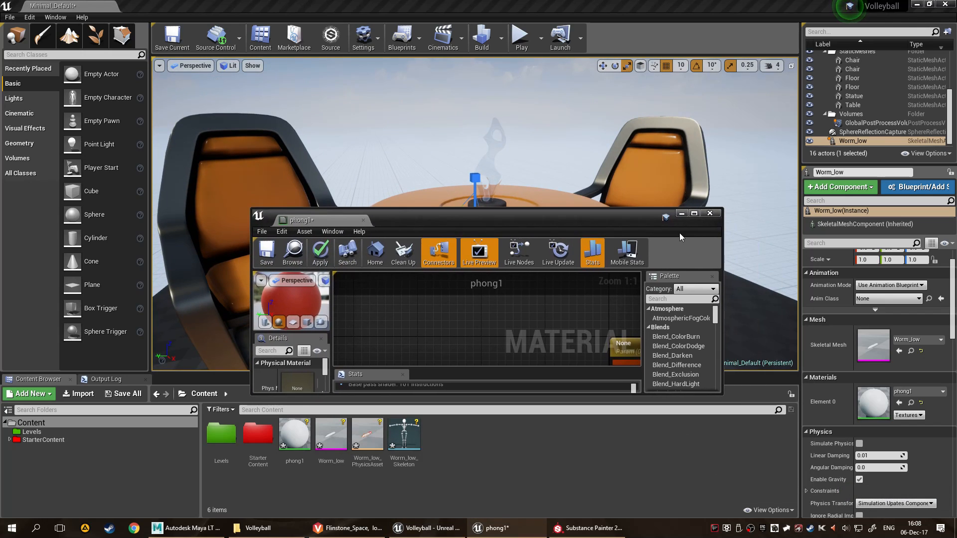
Close the phong1 material editor without applying its changes, focus on the placed worm, and activate the move tool.
{"action": "left_click", "coordinate": [713, 216]}
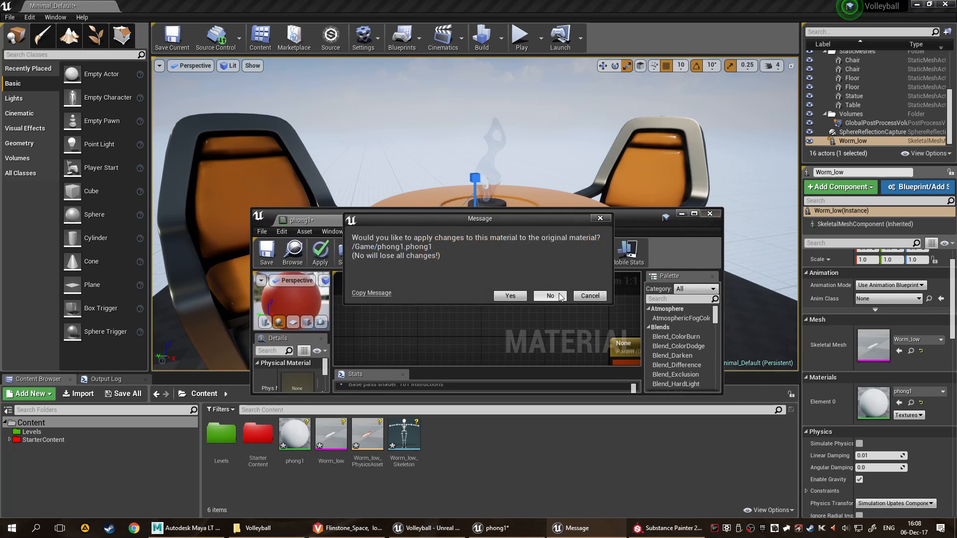
{"action": "left_click", "coordinate": [550, 296]}
{"action": "key", "text": "f"}
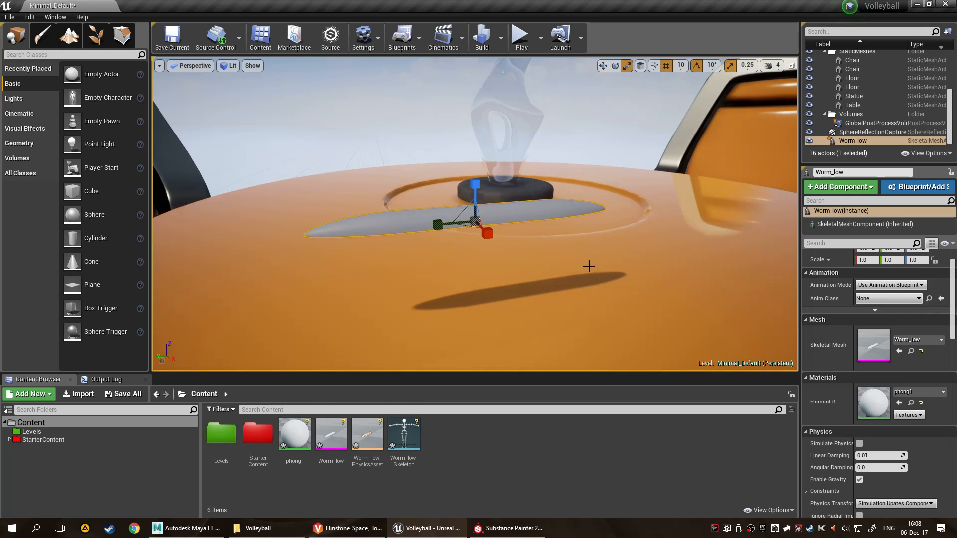
{"action": "key", "text": "e"}
{"action": "key", "text": "r"}
{"action": "key", "text": "w"}
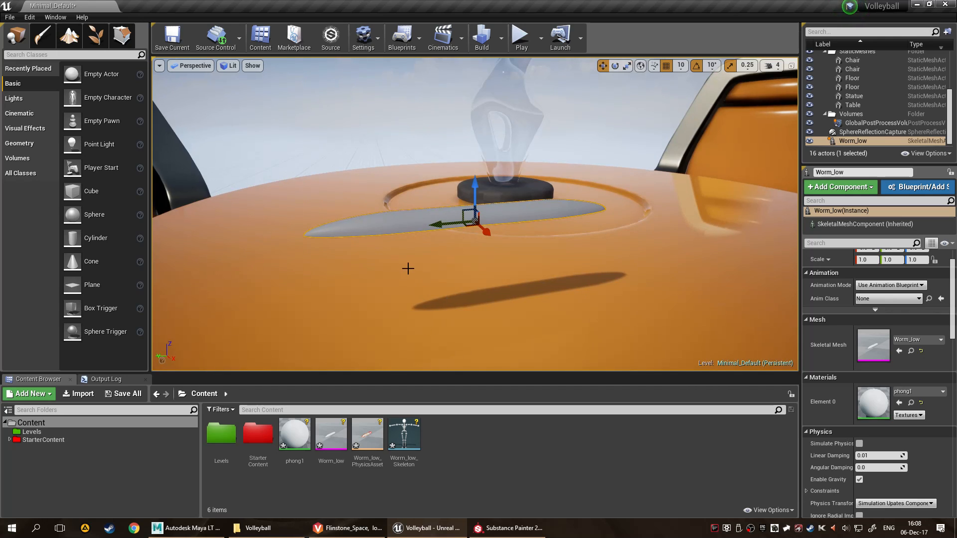
Send the Worm_low skeletal mesh to Substance Painter, switch to that application, and dismiss its welcome window.
{"action": "right_click", "coordinate": [328, 444]}
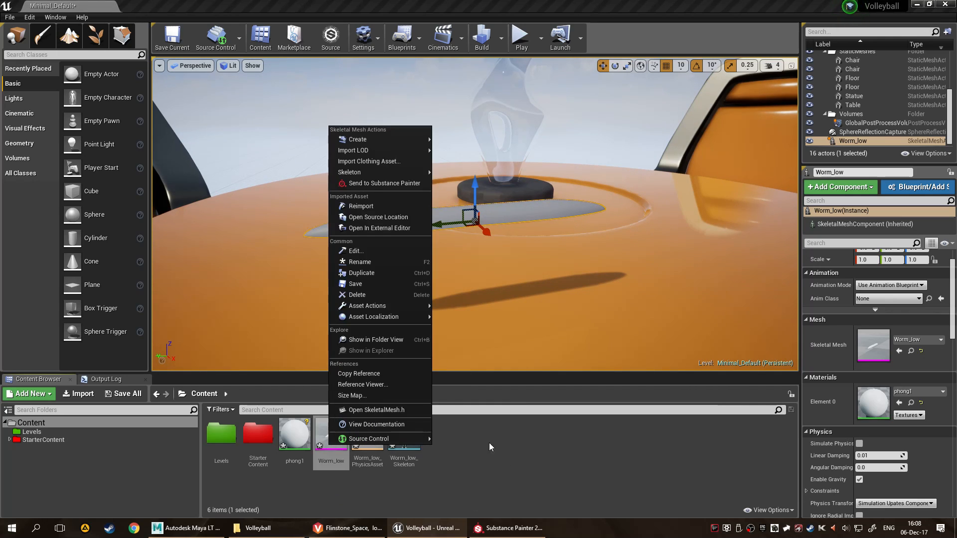
{"action": "left_click", "coordinate": [410, 180]}
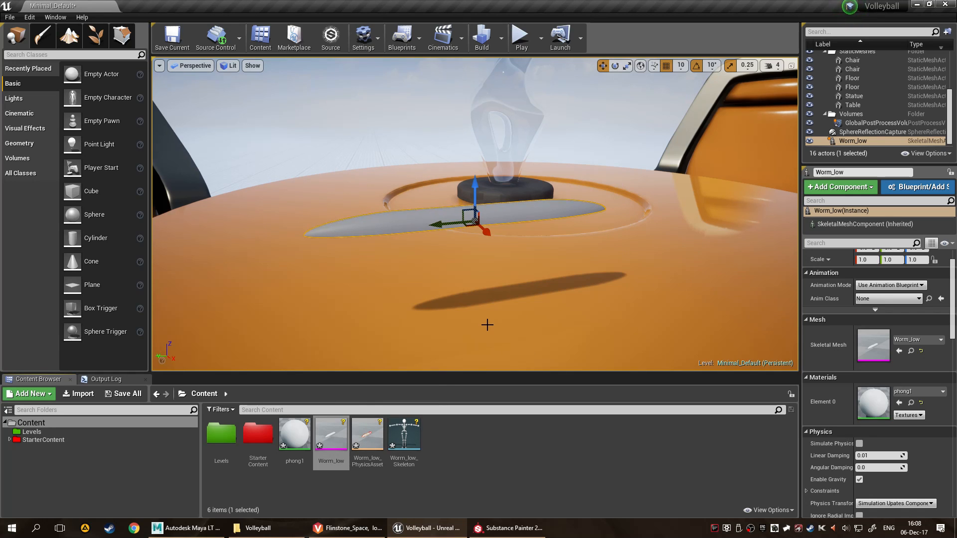
{"action": "left_click", "coordinate": [503, 526]}
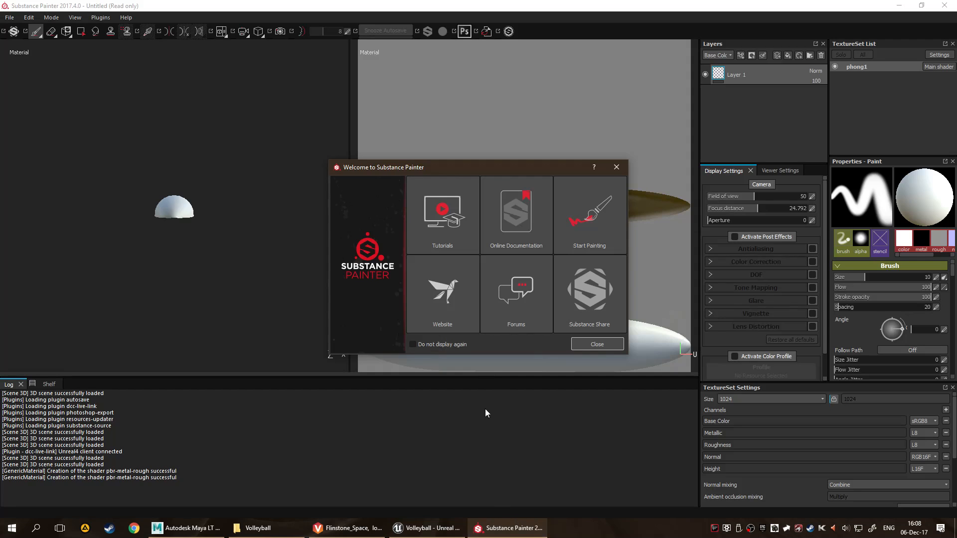
{"action": "left_click", "coordinate": [606, 342]}
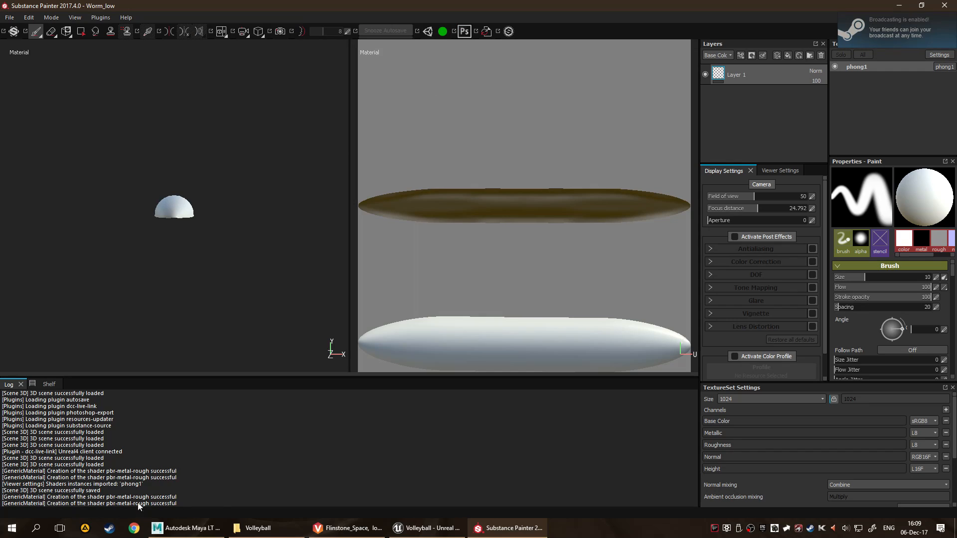
Show only the 3D view of the worm and delete the default Layer 1.
{"action": "key", "text": "F2"}
{"action": "key", "text": "F3"}
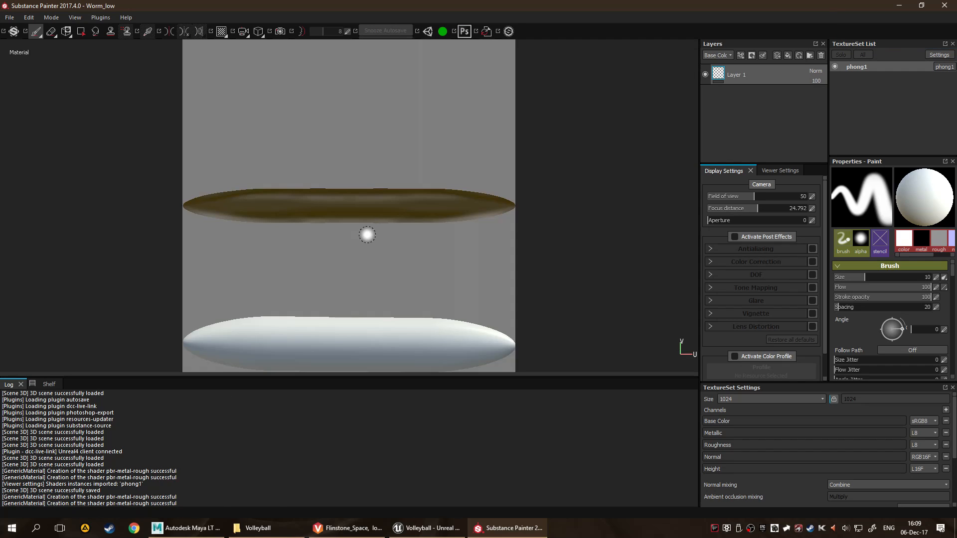
{"action": "key", "text": "F2"}
{"action": "left_click_drag", "start_coordinate": [410, 235], "coordinate": [337, 261], "text": "alt"}
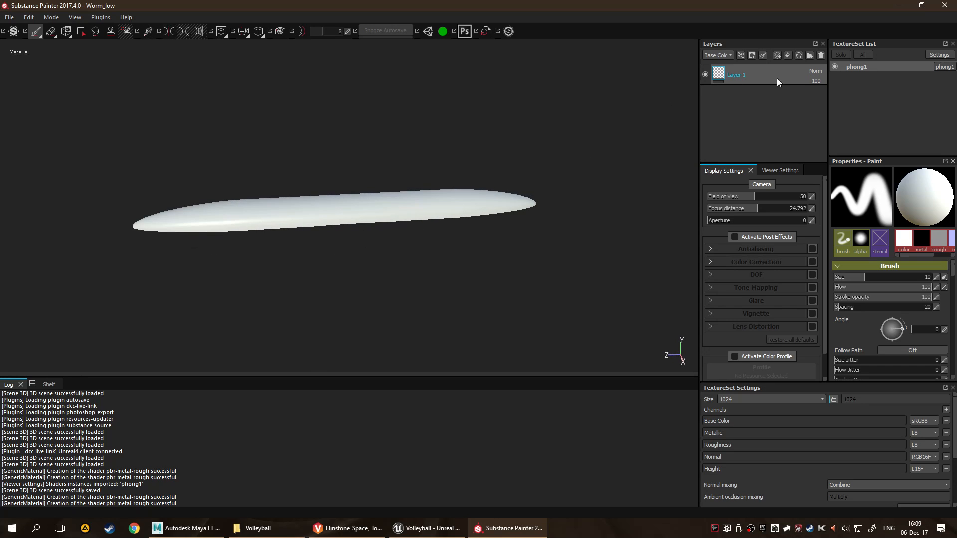
{"action": "key", "text": "Delete"}
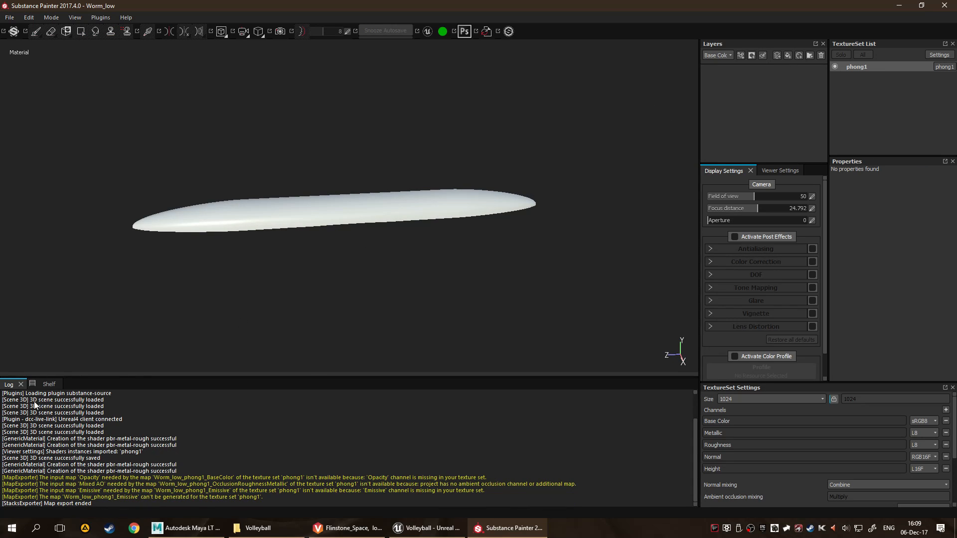
Search all asset categories of the shelf for "skin".
{"action": "left_click", "coordinate": [52, 385]}
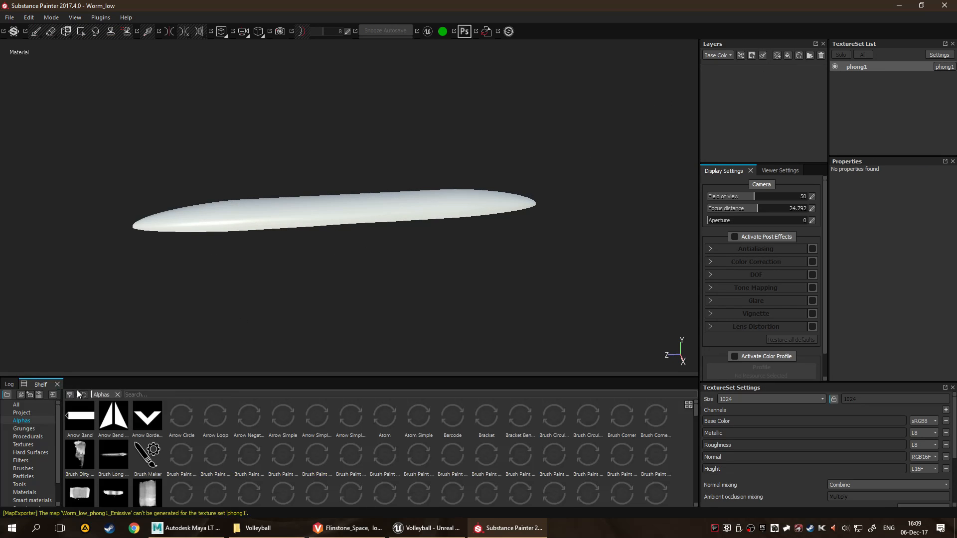
{"action": "left_click", "coordinate": [168, 394]}
{"action": "type", "text": "skin"}
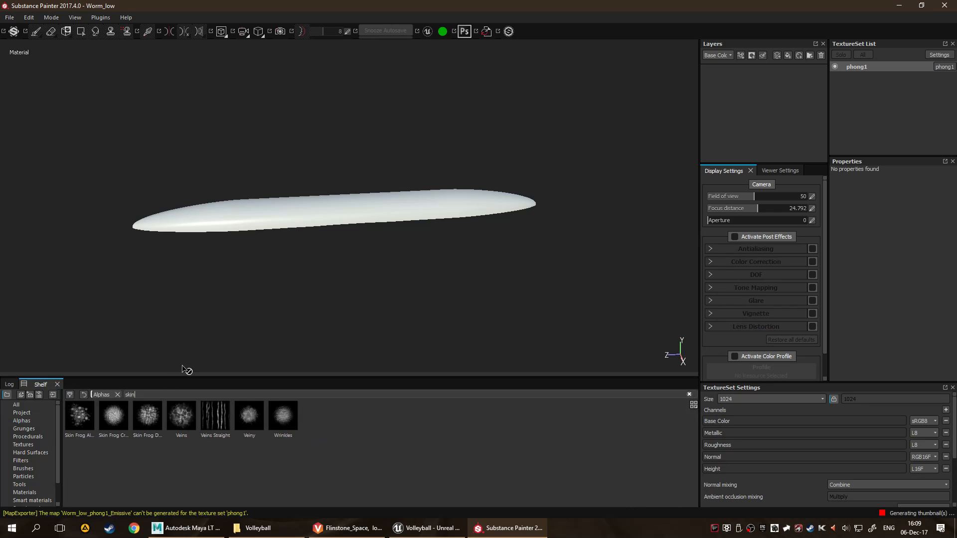
{"action": "left_click", "coordinate": [17, 405]}
{"action": "key", "text": "BackSpace"}
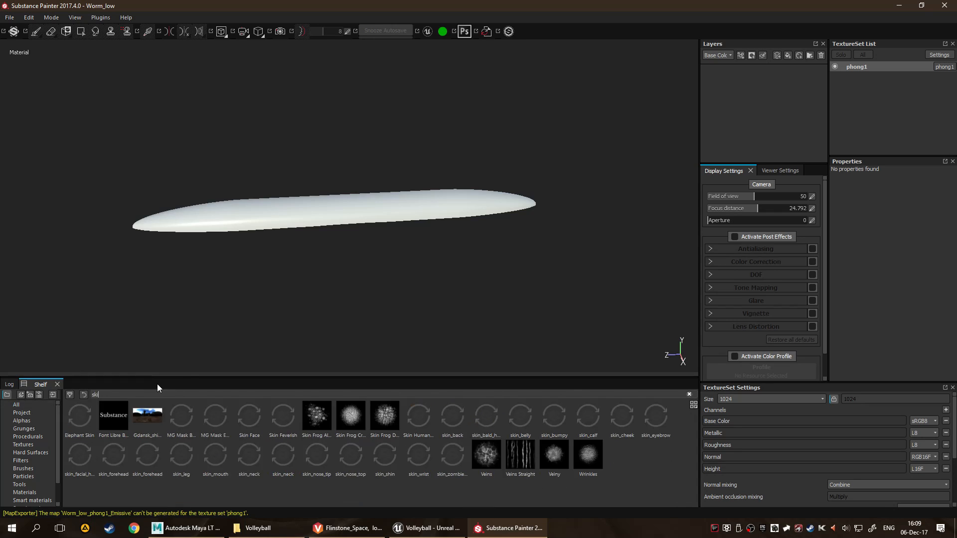
{"action": "type", "text": "n"}
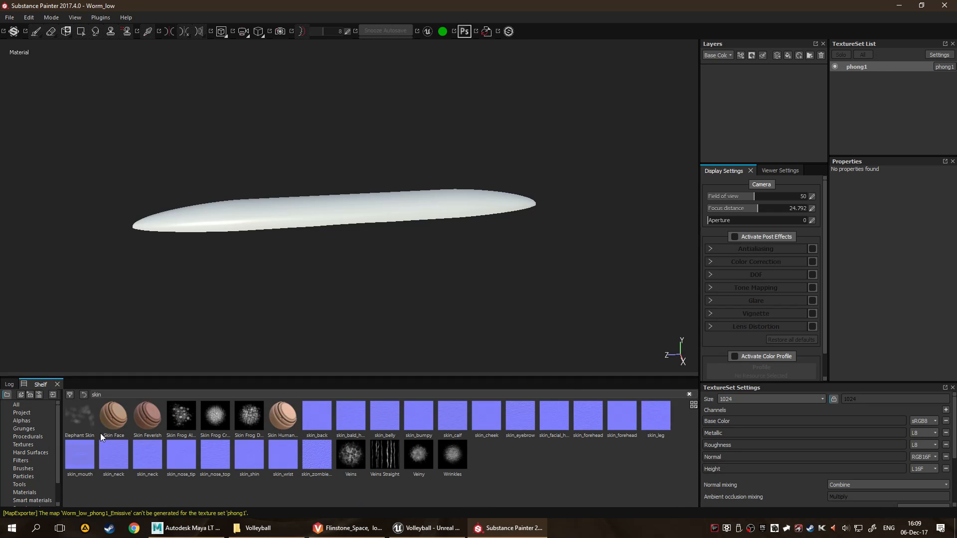
Add the Skin Feverish smart material to the worm's layer stack and inspect it in the 3D view.
{"action": "left_click", "coordinate": [154, 417]}
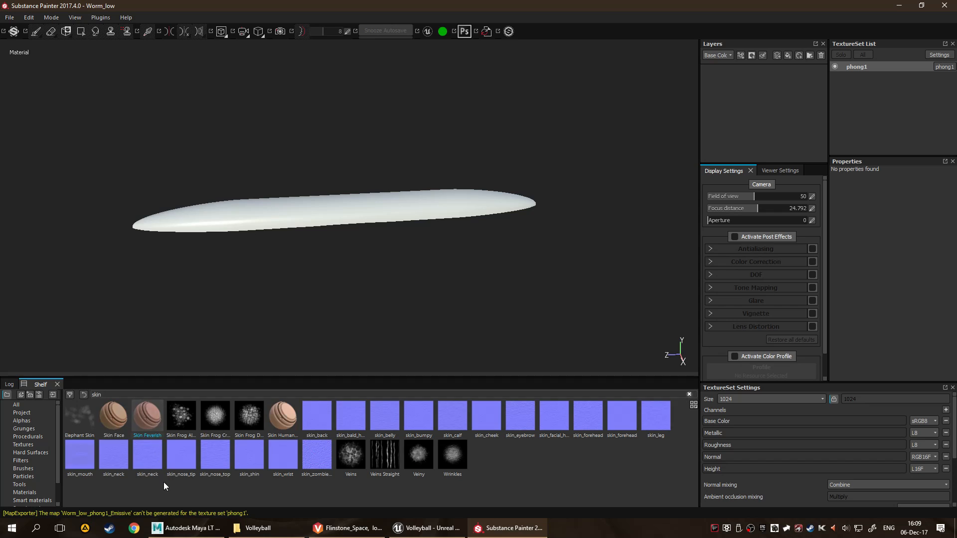
{"action": "left_click_drag", "start_coordinate": [164, 416], "coordinate": [756, 84]}
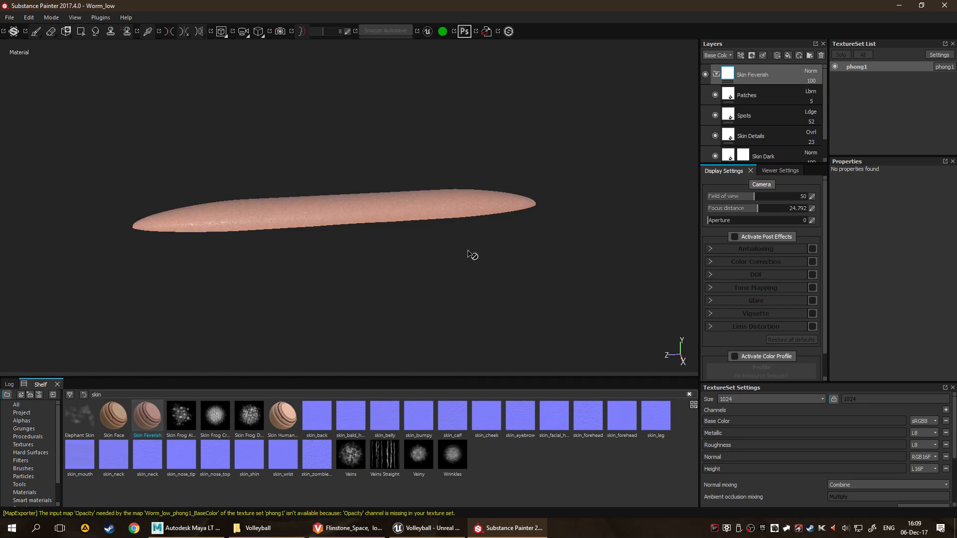
{"action": "scroll", "coordinate": [395, 249], "scroll_direction": "up", "scroll_amount": 5}
{"action": "left_click_drag", "start_coordinate": [395, 250], "coordinate": [354, 327], "text": "alt"}
{"action": "key", "text": "f"}
Switch to Unreal Editor to check the textured worm in the level, and return to Substance Painter.
{"action": "left_click", "coordinate": [423, 527]}
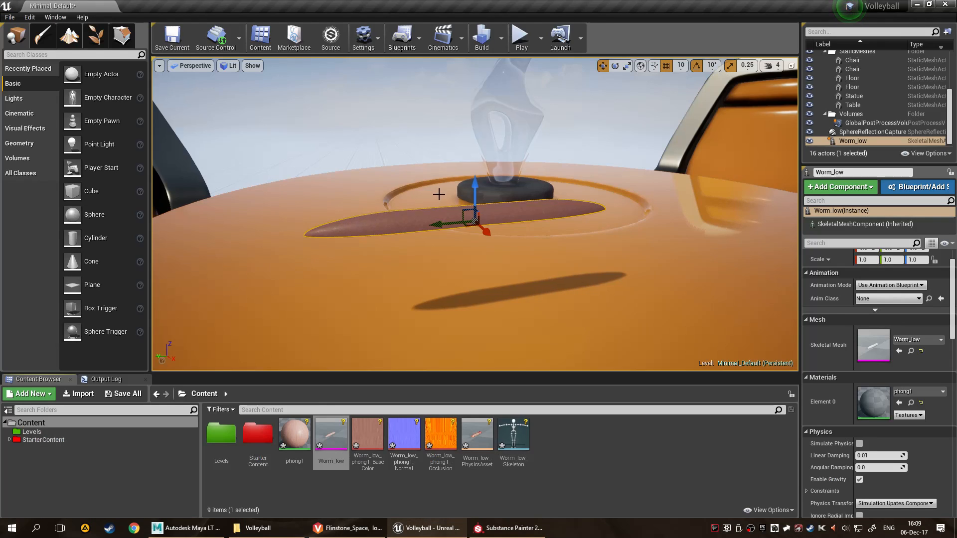
{"action": "left_click", "coordinate": [656, 118]}
{"action": "mouse_move", "coordinate": [548, 210]}
{"action": "left_mouse_down", "text": "alt"}
{"action": "mouse_move", "coordinate": [444, 174]}
{"action": "mouse_move", "coordinate": [399, 135]}
{"action": "mouse_move", "coordinate": [516, 229]}
{"action": "left_mouse_up", "text": "alt"}
{"action": "left_click", "coordinate": [527, 527]}
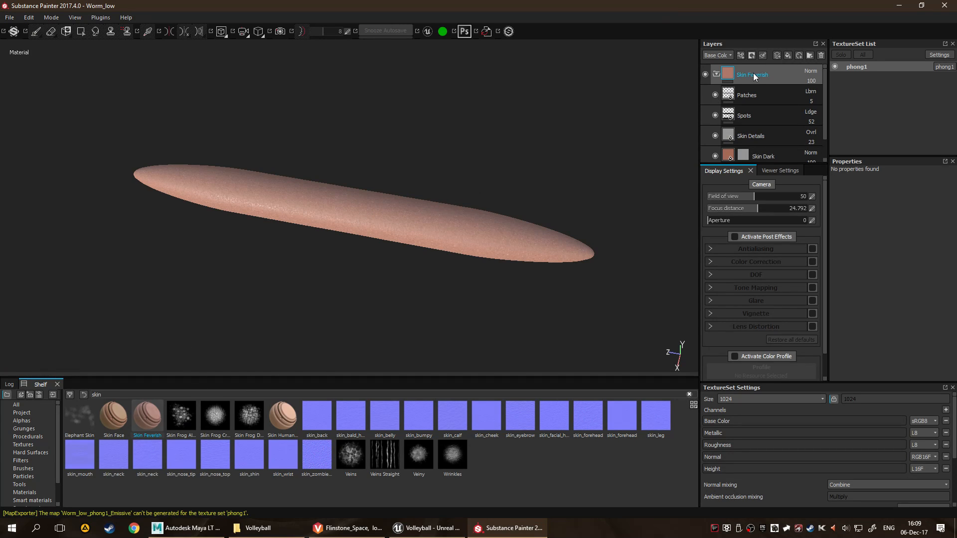
Replace the Skin Feverish layer group with the Skin Face smart material.
{"action": "key", "text": "Delete"}
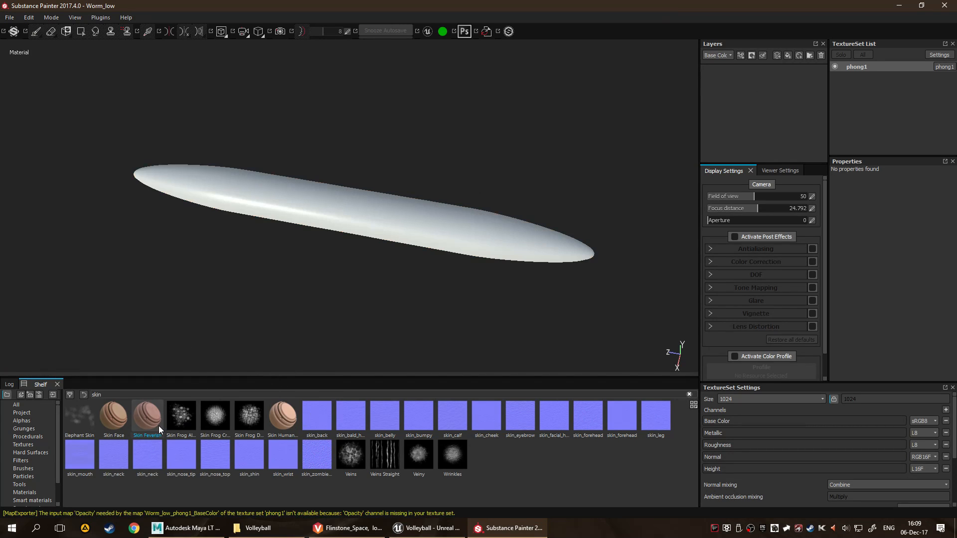
{"action": "left_click_drag", "start_coordinate": [114, 418], "coordinate": [733, 137]}
Search the shelf for "scale" and clear the search.
{"action": "left_click_drag", "start_coordinate": [104, 396], "coordinate": [60, 399]}
{"action": "type", "text": "scale"}
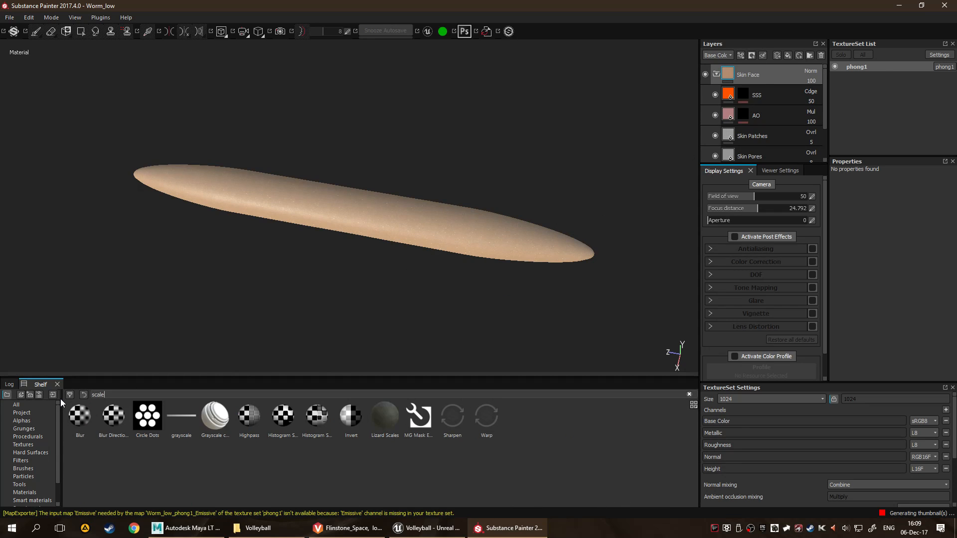
{"action": "key", "text": "BackSpace"}
{"action": "key", "text": "BackSpace"}
{"action": "key", "text": "BackSpace"}
{"action": "key", "text": "BackSpace"}
{"action": "key", "text": "BackSpace"}
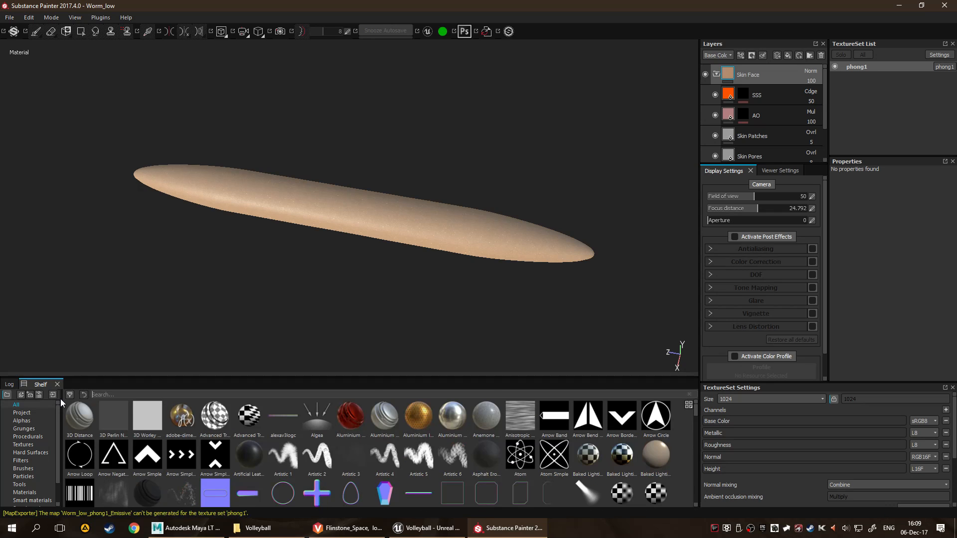
Look through the shelf's Materials and Smart materials categories for a suitable worm skin.
{"action": "scroll", "coordinate": [20, 440], "scroll_direction": "down", "scroll_amount": 1}
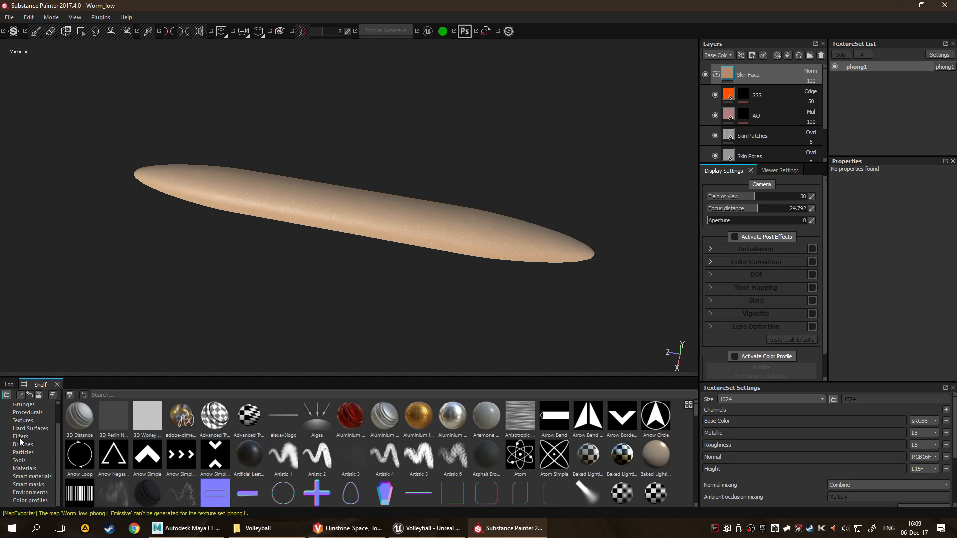
{"action": "left_click", "coordinate": [25, 469]}
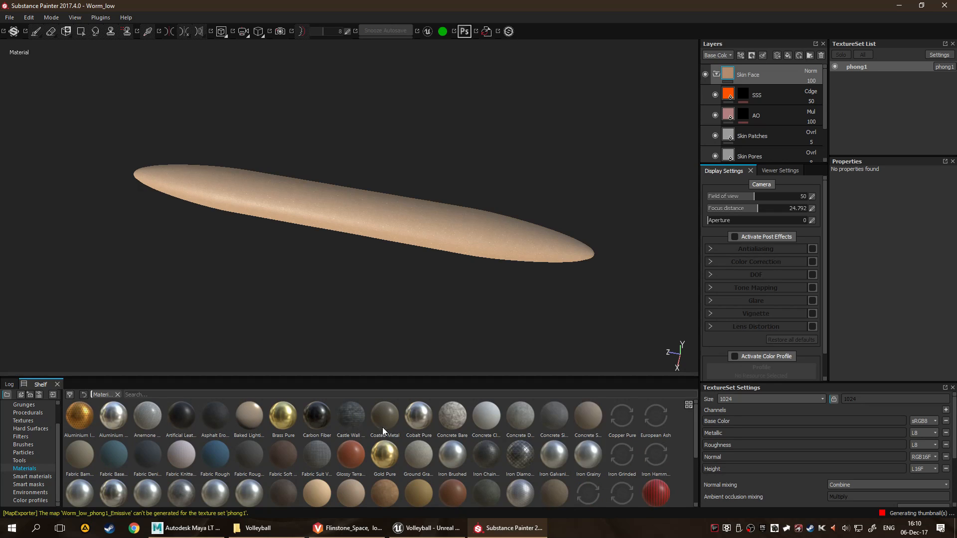
{"action": "scroll", "coordinate": [511, 434], "scroll_direction": "down", "scroll_amount": 2}
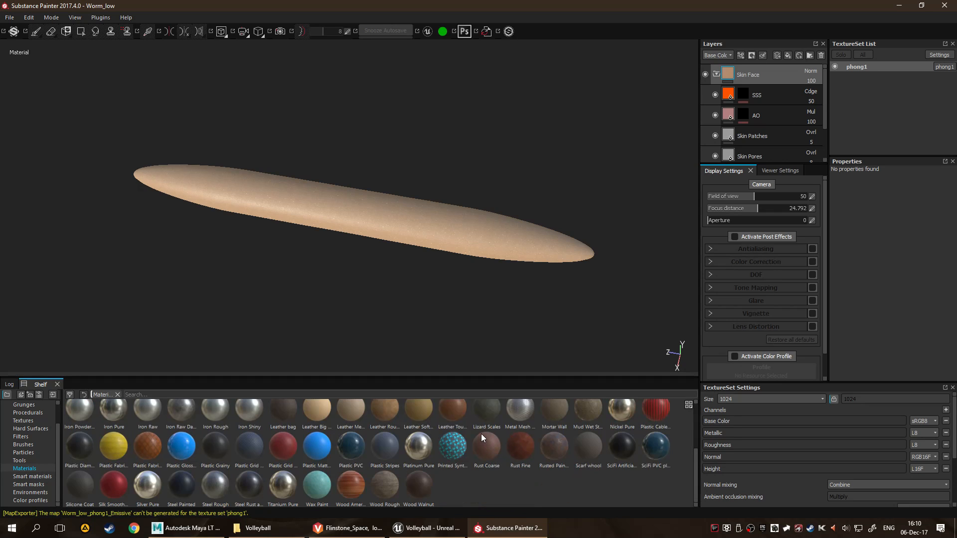
{"action": "scroll", "coordinate": [349, 458], "scroll_direction": "up", "scroll_amount": 2}
{"action": "scroll", "coordinate": [323, 451], "scroll_direction": "down", "scroll_amount": 2}
{"action": "left_click", "coordinate": [32, 477]}
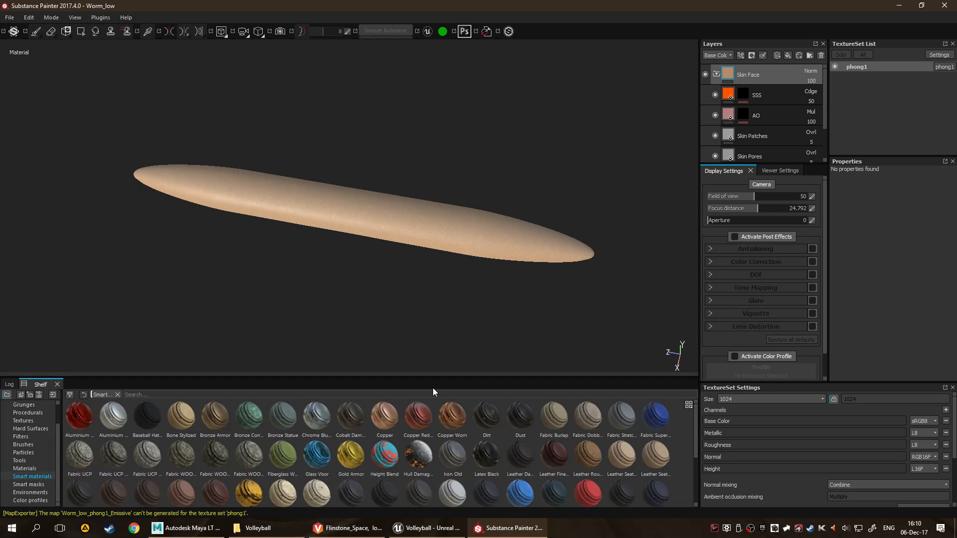
{"action": "scroll", "coordinate": [477, 460], "scroll_direction": "down", "scroll_amount": 2}
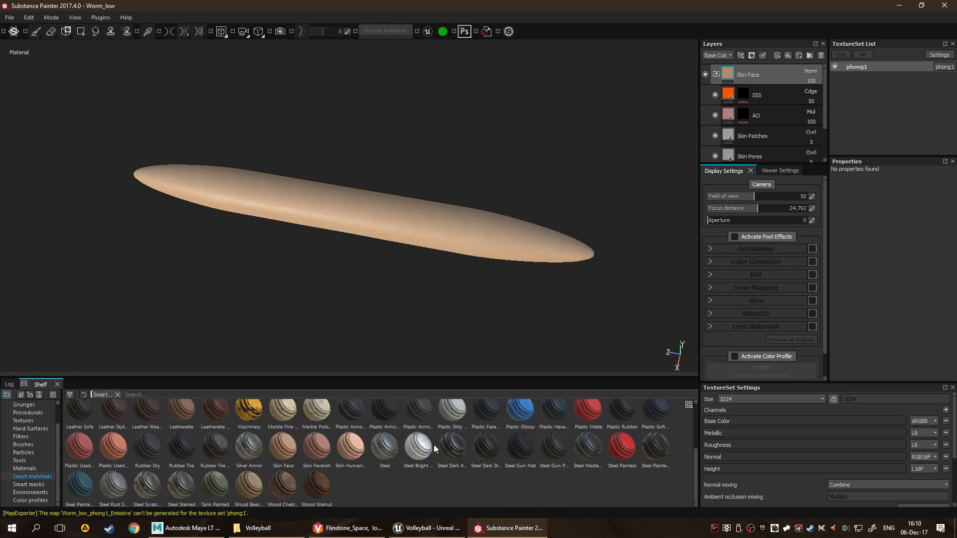
Open Substance Source, try opening the Leather Turned asset, and return to the asset library.
{"action": "left_click", "coordinate": [511, 31]}
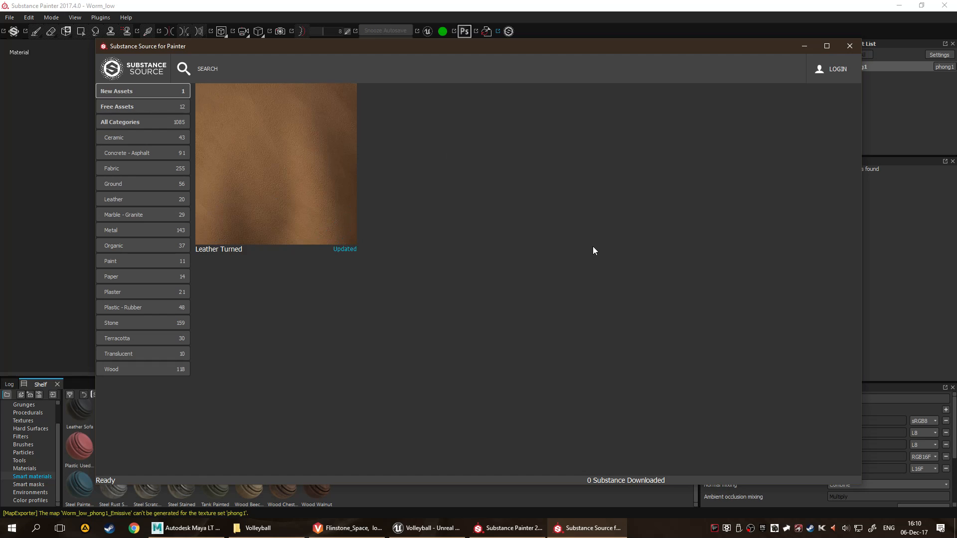
{"action": "left_click", "coordinate": [341, 230]}
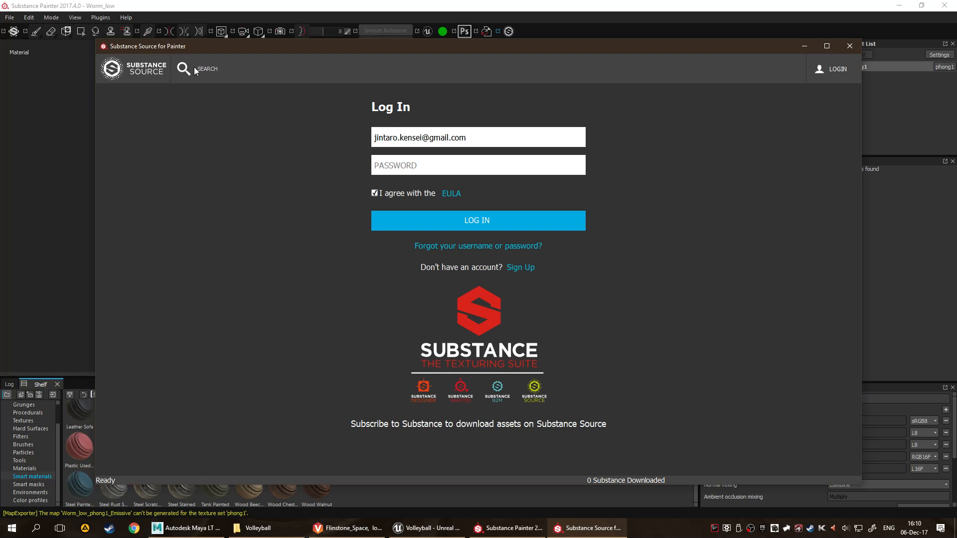
{"action": "left_click", "coordinate": [119, 68]}
Browse the Ceramic and Fabric categories of Substance Source.
{"action": "left_click", "coordinate": [147, 139]}
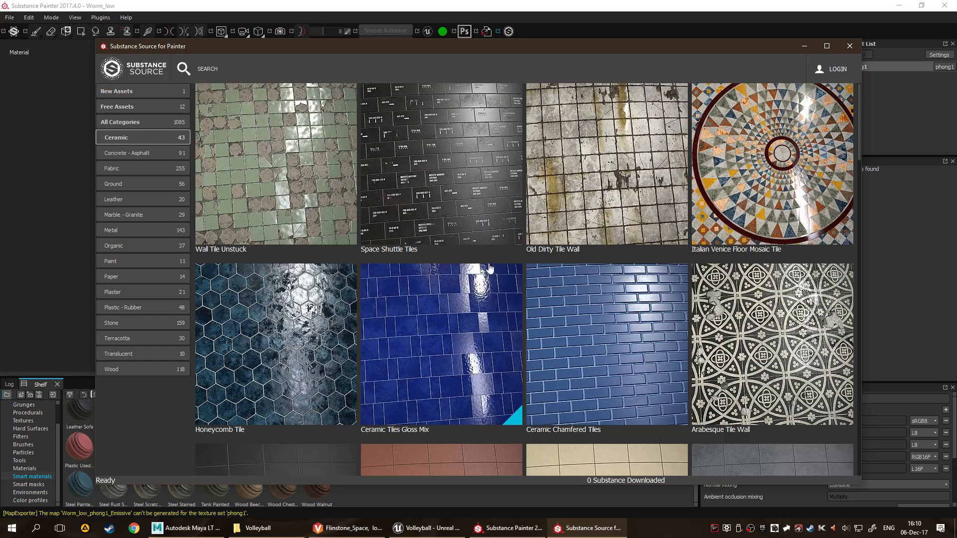
{"action": "scroll", "coordinate": [549, 226], "scroll_direction": "down", "scroll_amount": 1}
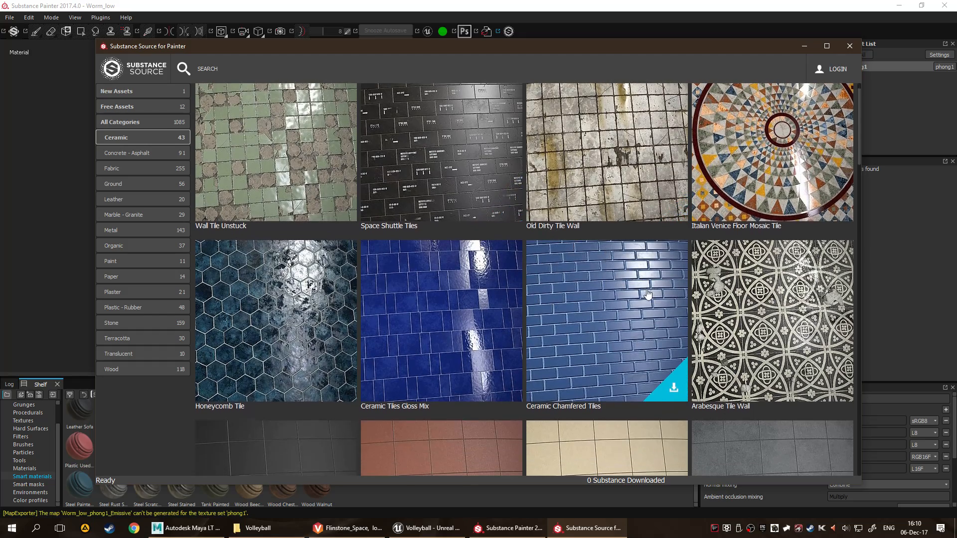
{"action": "scroll", "coordinate": [647, 293], "scroll_direction": "down", "scroll_amount": 5}
{"action": "scroll", "coordinate": [633, 325], "scroll_direction": "up", "scroll_amount": 6}
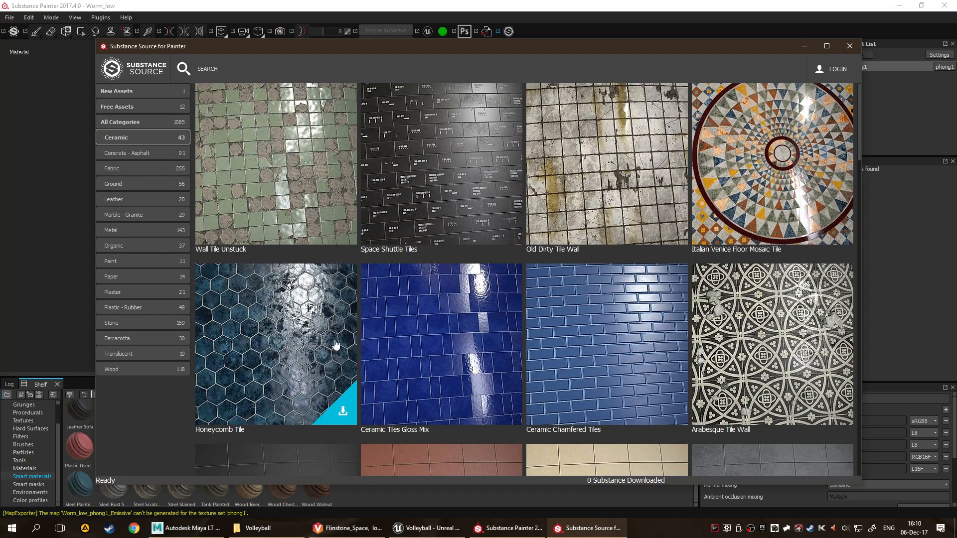
{"action": "left_click", "coordinate": [102, 172]}
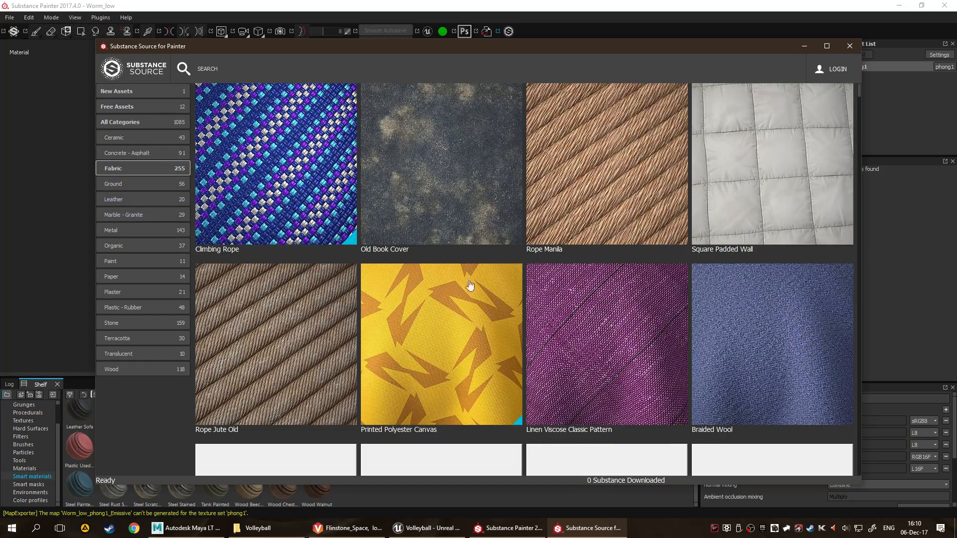
{"action": "scroll", "coordinate": [483, 310], "scroll_direction": "down", "scroll_amount": 3}
{"action": "scroll", "coordinate": [483, 309], "scroll_direction": "up", "scroll_amount": 2}
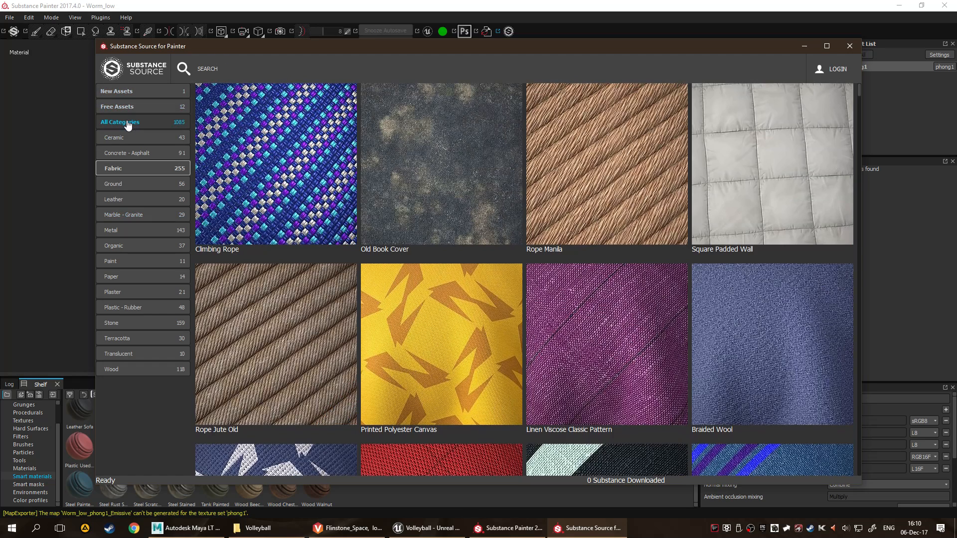
Search all Substance Source categories for "skin", and replace the search term with "scale".
{"action": "left_click", "coordinate": [129, 122]}
{"action": "left_click", "coordinate": [216, 68]}
{"action": "type", "text": "skin"}
{"action": "key", "text": "Return"}
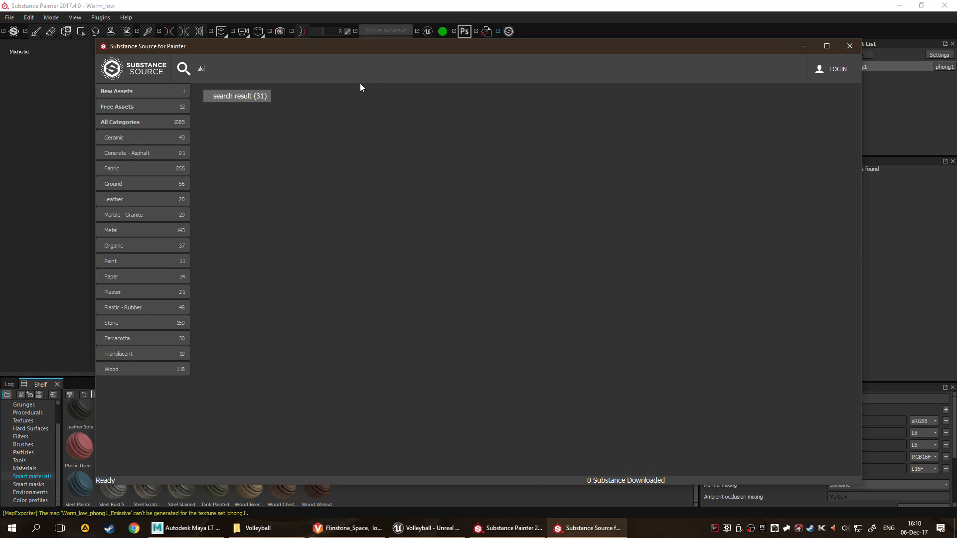
{"action": "key", "text": "BackSpace"}
{"action": "key", "text": "BackSpace"}
{"action": "key", "text": "BackSpace"}
{"action": "type", "text": "cale"}
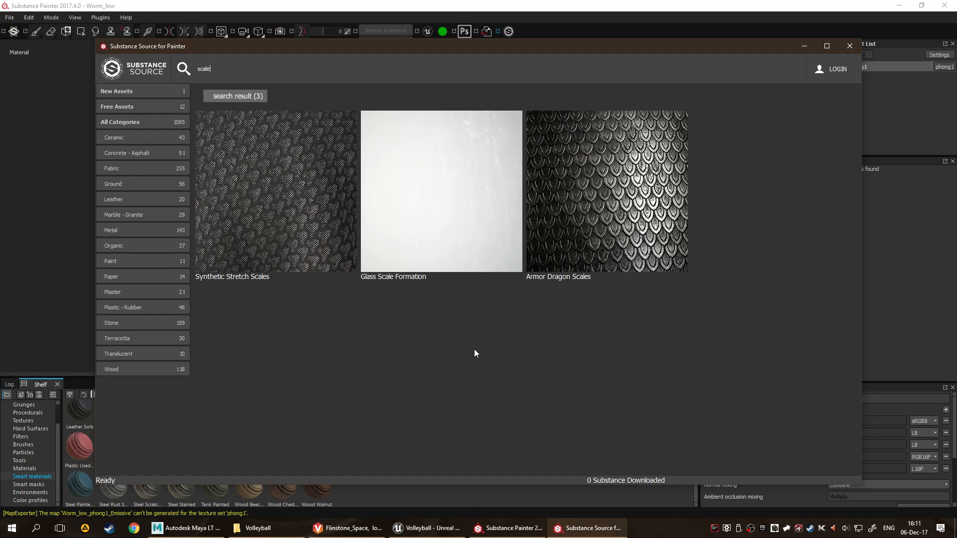
Search Substance Source for "leather" and look through the matching materials.
{"action": "key", "text": "ctrl+a"}
{"action": "type", "text": "leather"}
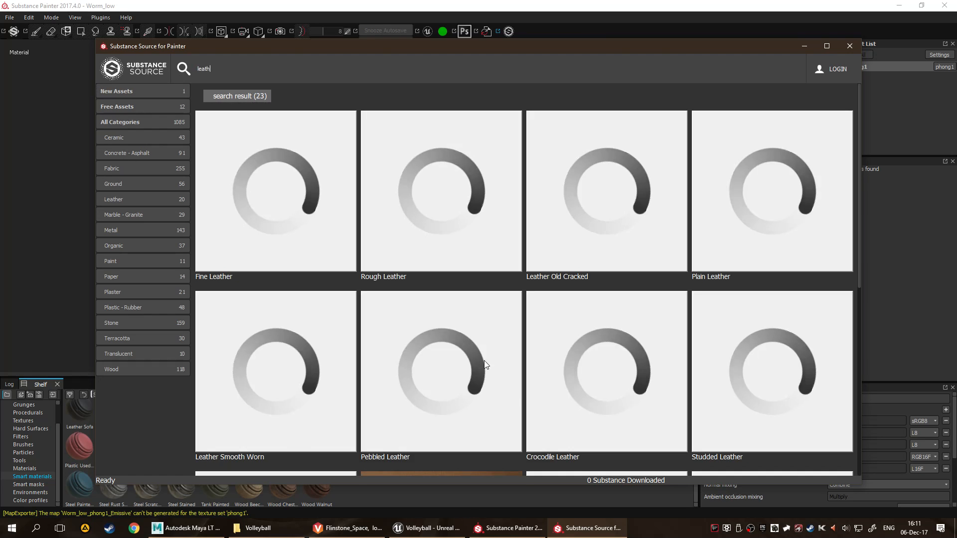
{"action": "scroll", "coordinate": [555, 374], "scroll_direction": "down", "scroll_amount": 3}
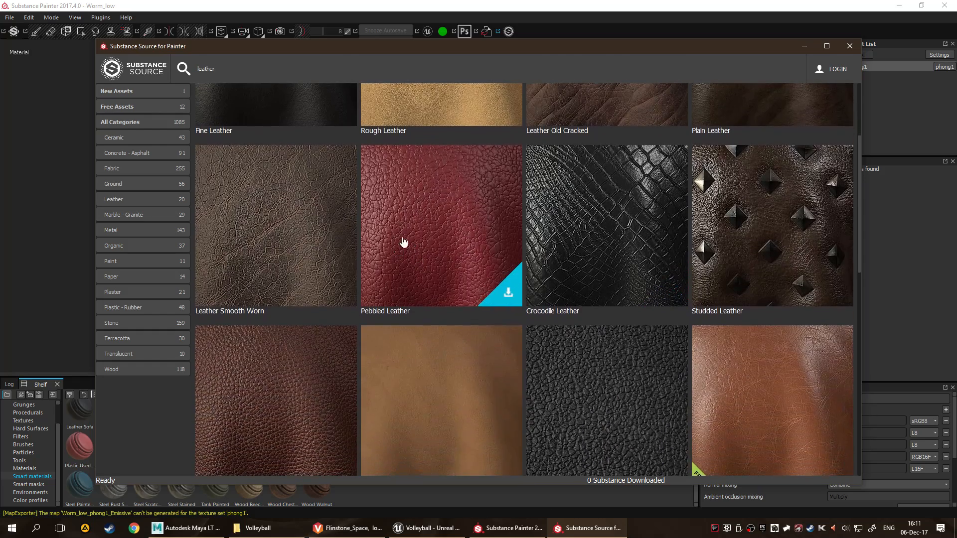
{"action": "scroll", "coordinate": [393, 289], "scroll_direction": "up", "scroll_amount": 3}
{"action": "scroll", "coordinate": [575, 292], "scroll_direction": "down", "scroll_amount": 6}
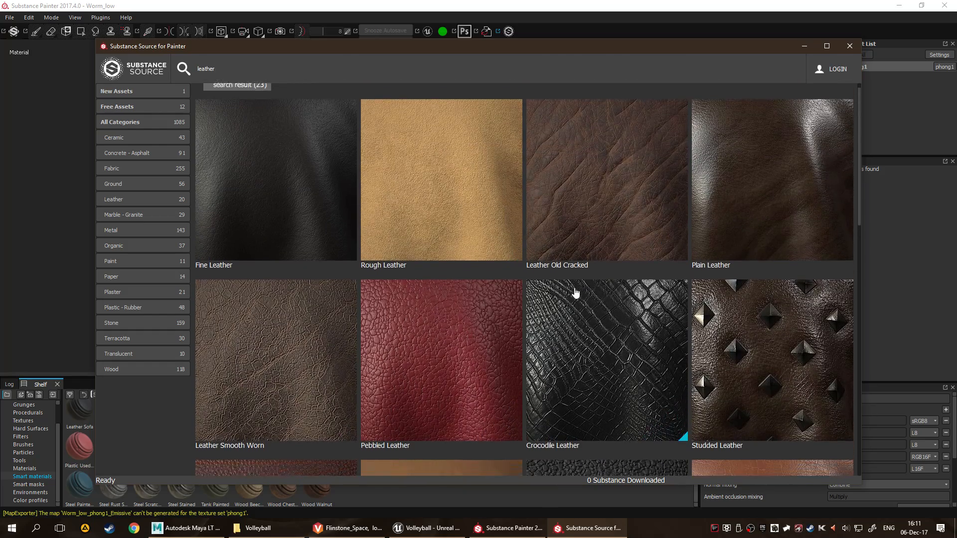
{"action": "scroll", "coordinate": [327, 222], "scroll_direction": "up", "scroll_amount": 6}
Replace the search term with "skin" and look through the skin materials for one that suits the worm.
{"action": "left_click_drag", "start_coordinate": [227, 69], "coordinate": [106, 77]}
{"action": "type", "text": "skin"}
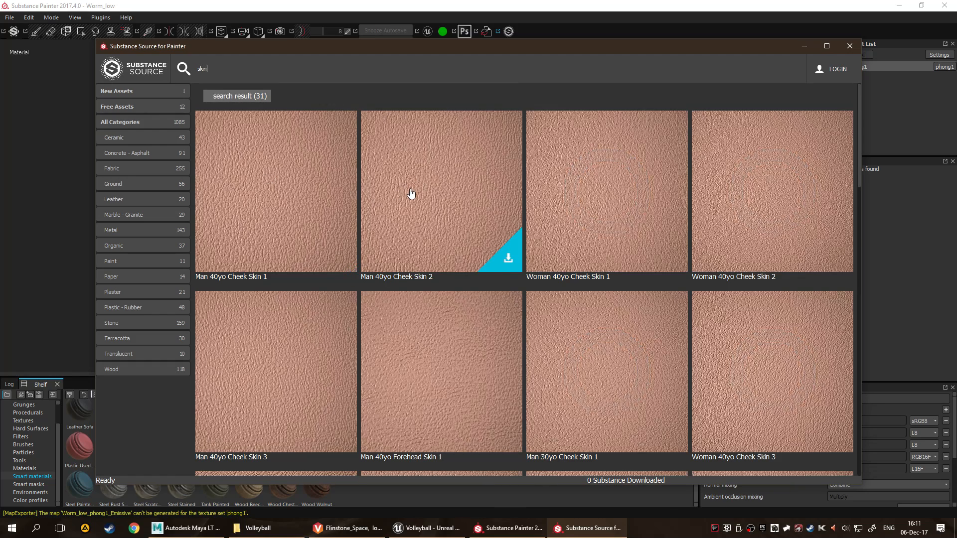
{"action": "scroll", "coordinate": [466, 198], "scroll_direction": "down", "scroll_amount": 3}
{"action": "scroll", "coordinate": [466, 202], "scroll_direction": "down", "scroll_amount": 12}
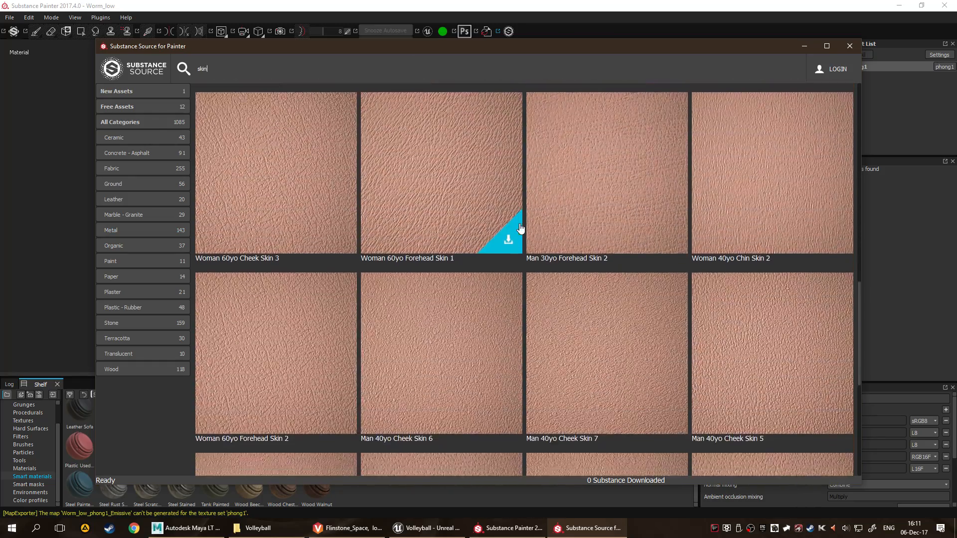
{"action": "scroll", "coordinate": [523, 234], "scroll_direction": "down", "scroll_amount": 7}
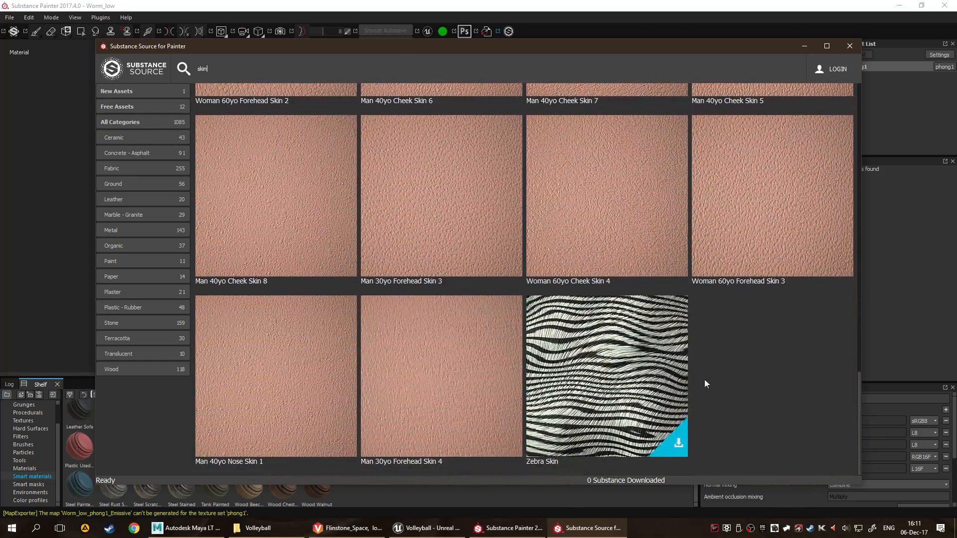
{"action": "scroll", "coordinate": [470, 331], "scroll_direction": "up", "scroll_amount": 10}
{"action": "scroll", "coordinate": [371, 298], "scroll_direction": "up", "scroll_amount": 2}
Browse the Organic category of Substance Source, and close the asset library.
{"action": "left_click", "coordinate": [117, 247]}
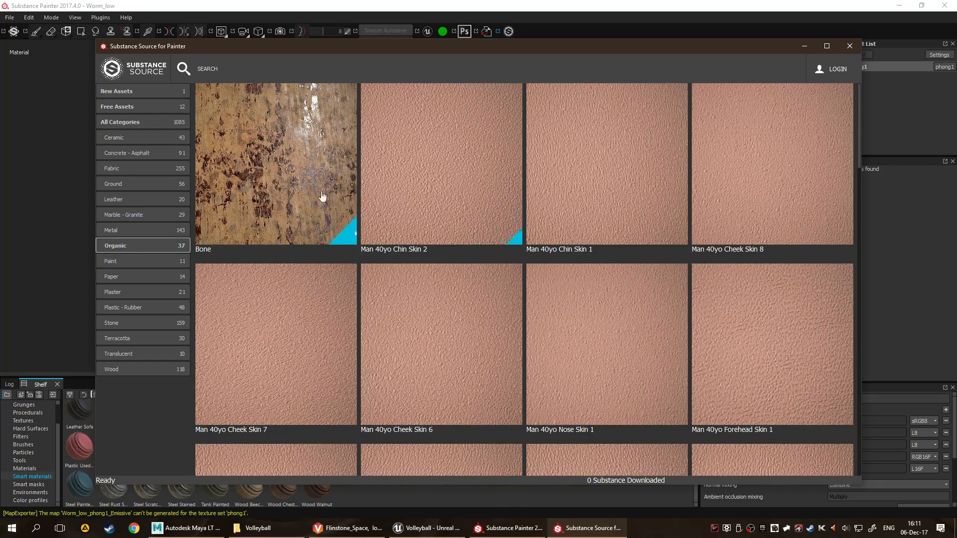
{"action": "scroll", "coordinate": [610, 221], "scroll_direction": "down", "scroll_amount": 5}
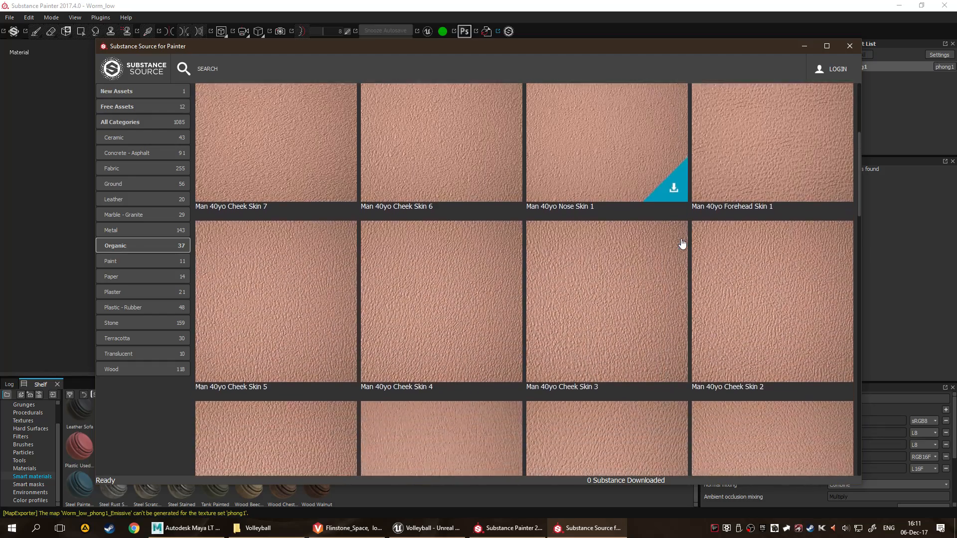
{"action": "scroll", "coordinate": [642, 296], "scroll_direction": "down", "scroll_amount": 15}
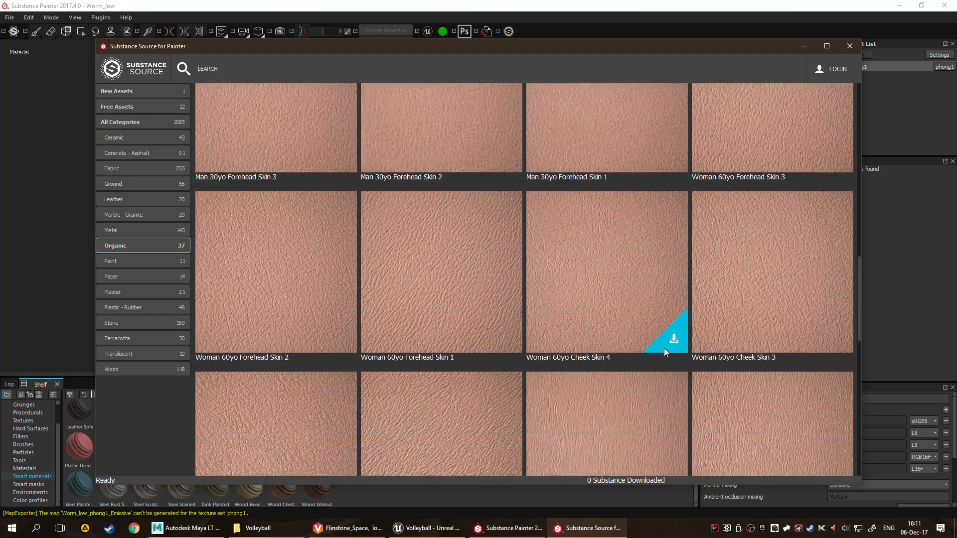
{"action": "scroll", "coordinate": [748, 280], "scroll_direction": "down", "scroll_amount": 2}
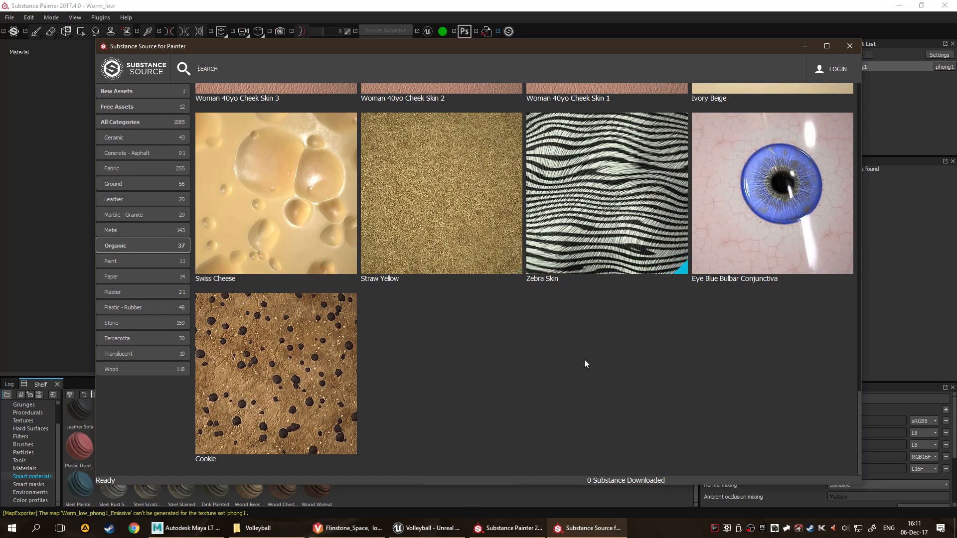
{"action": "left_click", "coordinate": [849, 48]}
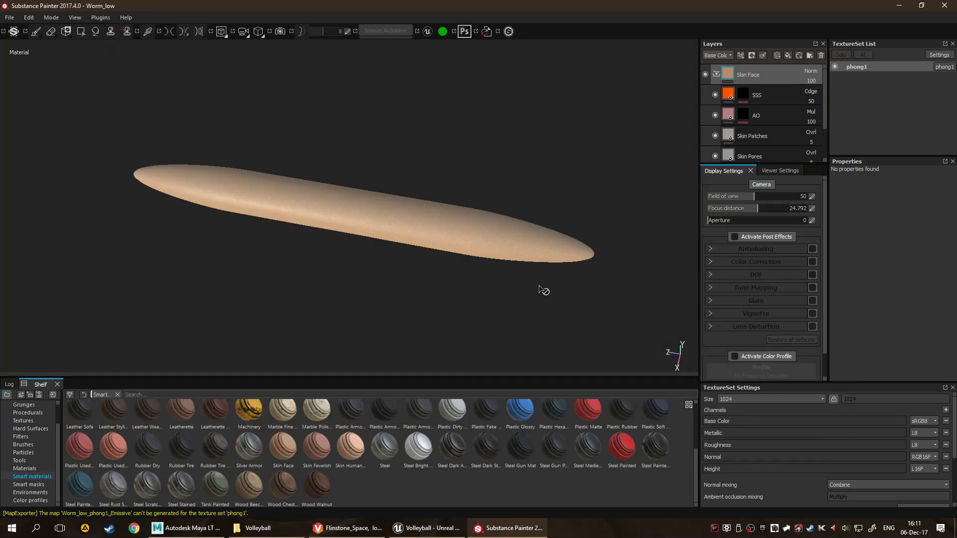
Inspect the worm's current skin material from several angles and look over the display and texture set settings.
{"action": "left_click_drag", "start_coordinate": [527, 288], "coordinate": [485, 262], "text": "alt"}
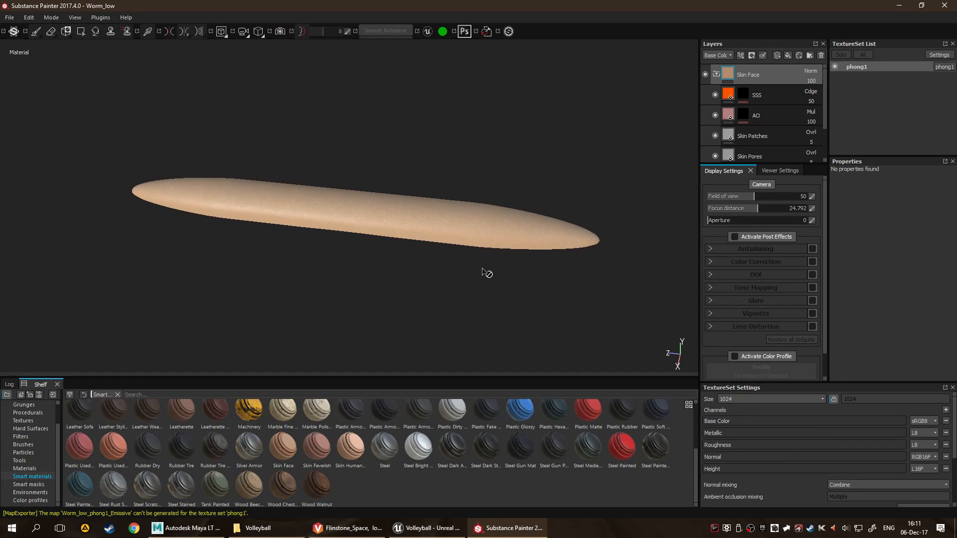
{"action": "scroll", "coordinate": [778, 267], "scroll_direction": "down", "scroll_amount": 2}
{"action": "scroll", "coordinate": [715, 267], "scroll_direction": "up", "scroll_amount": 2}
{"action": "left_click_drag", "start_coordinate": [448, 270], "coordinate": [311, 303], "text": "alt"}
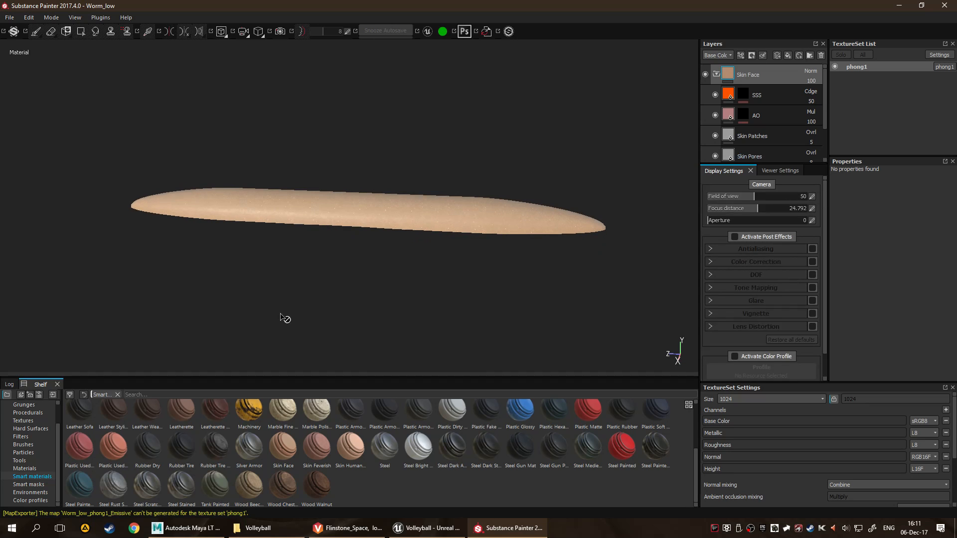
{"action": "scroll", "coordinate": [775, 299], "scroll_direction": "down", "scroll_amount": 2}
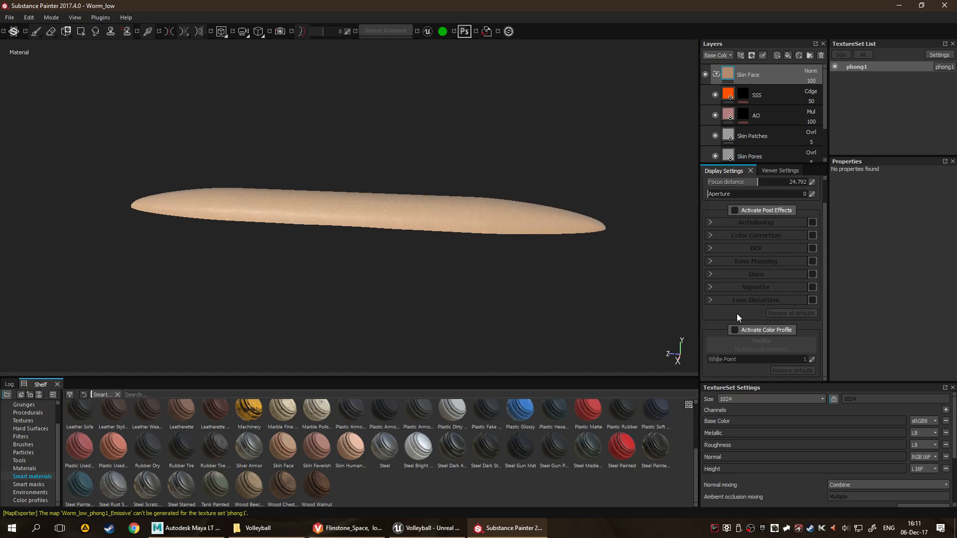
{"action": "scroll", "coordinate": [848, 420], "scroll_direction": "down", "scroll_amount": 3}
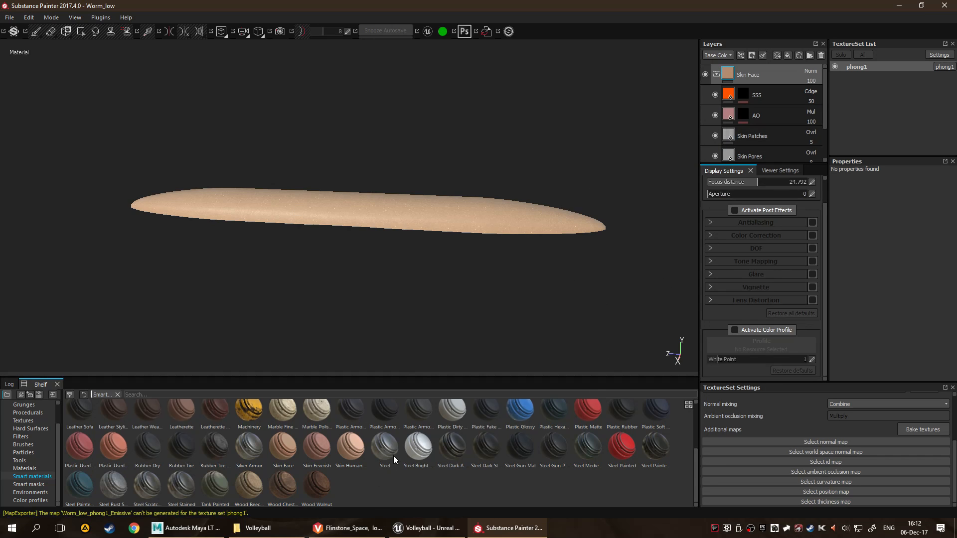
Look over the shelf's smart materials for an alternative and delete the Skin Face group from the worm's layers.
{"action": "scroll", "coordinate": [394, 456], "scroll_direction": "up", "scroll_amount": 3}
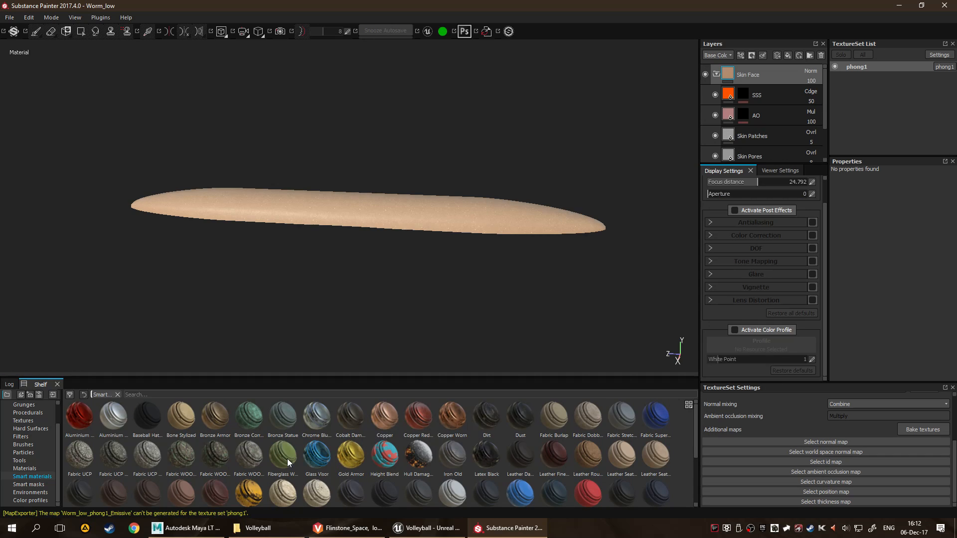
{"action": "mouse_move", "coordinate": [276, 458]}
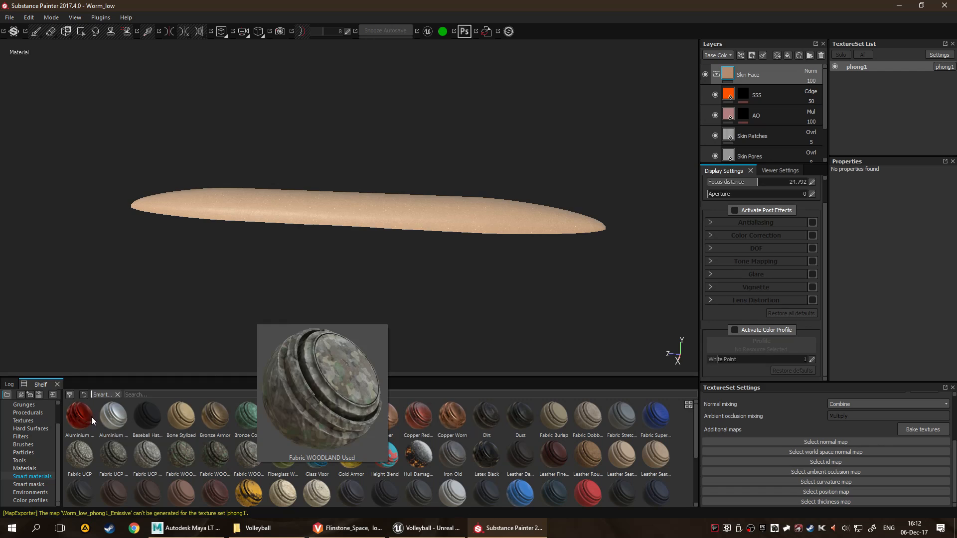
{"action": "mouse_move", "coordinate": [156, 408]}
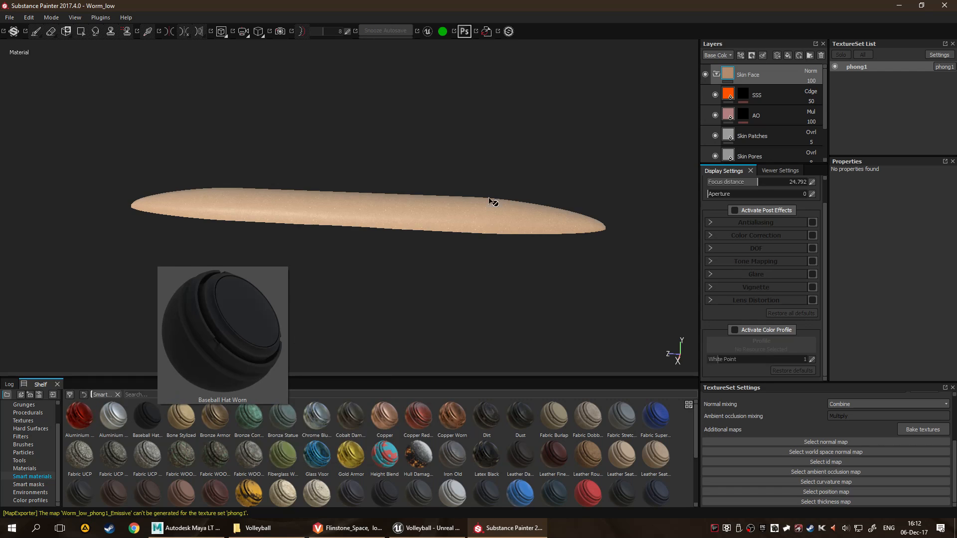
{"action": "key", "text": "Delete"}
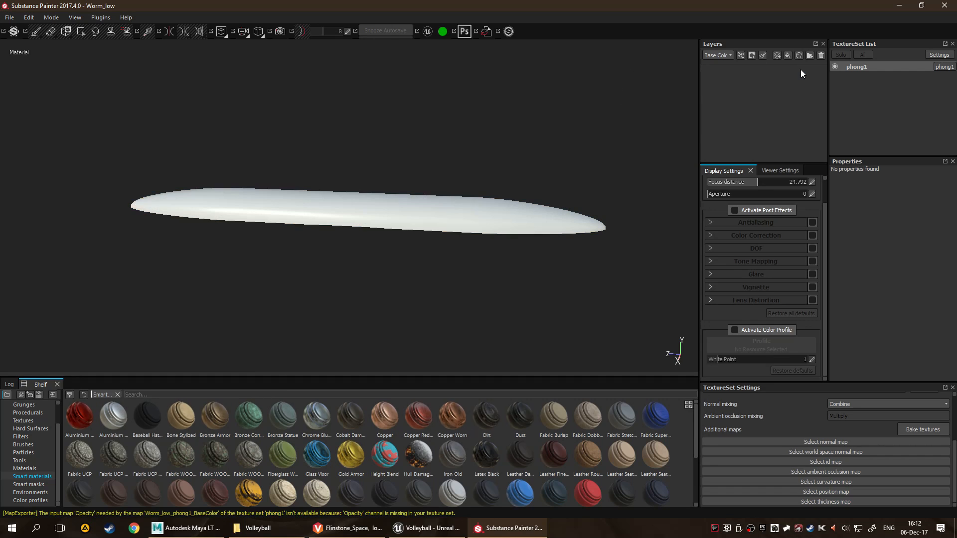
Try the Baseball Hat Worn and Leather Rough smart materials on the worm, and delete them from the layer stack.
{"action": "left_click_drag", "start_coordinate": [157, 411], "coordinate": [757, 144]}
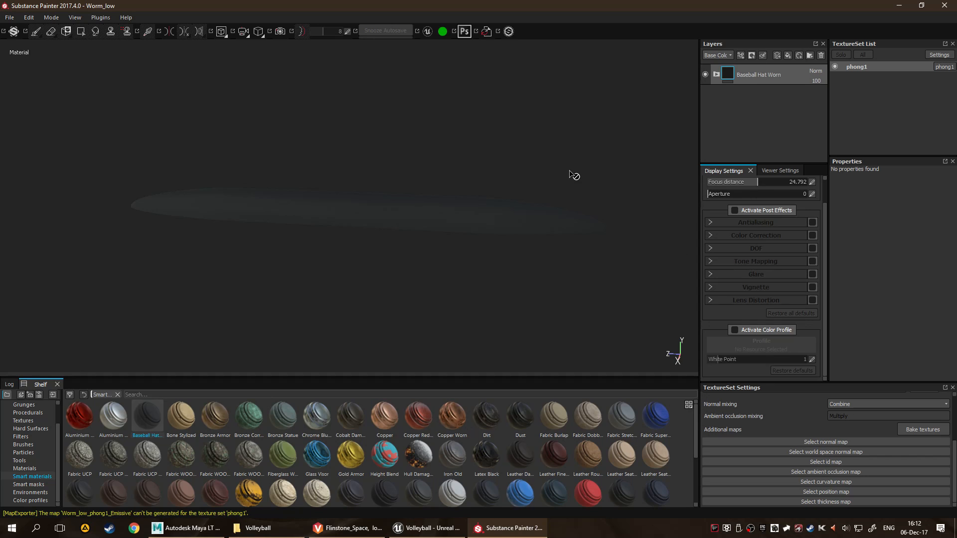
{"action": "left_click_drag", "start_coordinate": [618, 438], "coordinate": [767, 152]}
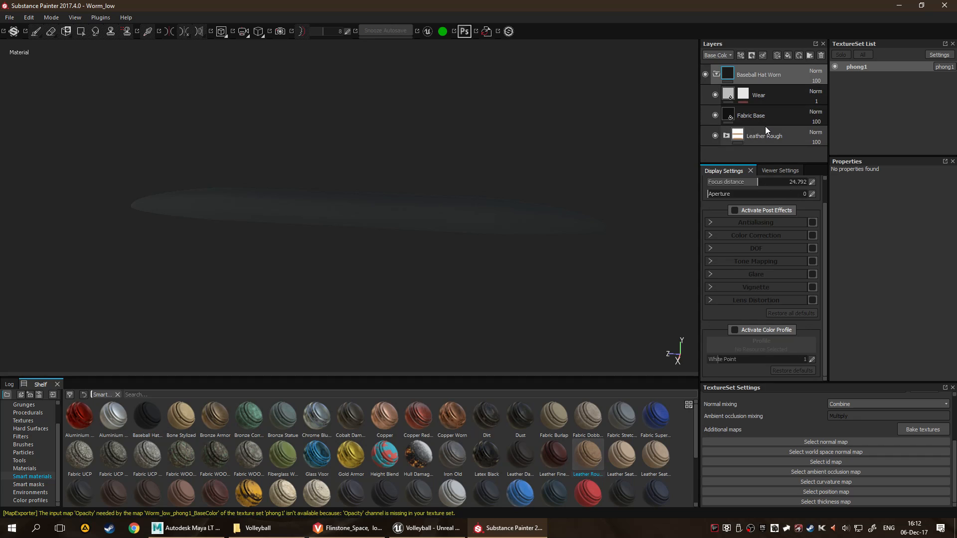
{"action": "key", "text": "Delete"}
{"action": "left_click_drag", "start_coordinate": [584, 462], "coordinate": [743, 125]}
{"action": "left_click_drag", "start_coordinate": [558, 273], "coordinate": [525, 304], "text": "alt"}
{"action": "left_click", "coordinate": [758, 75]}
{"action": "key", "text": "Delete"}
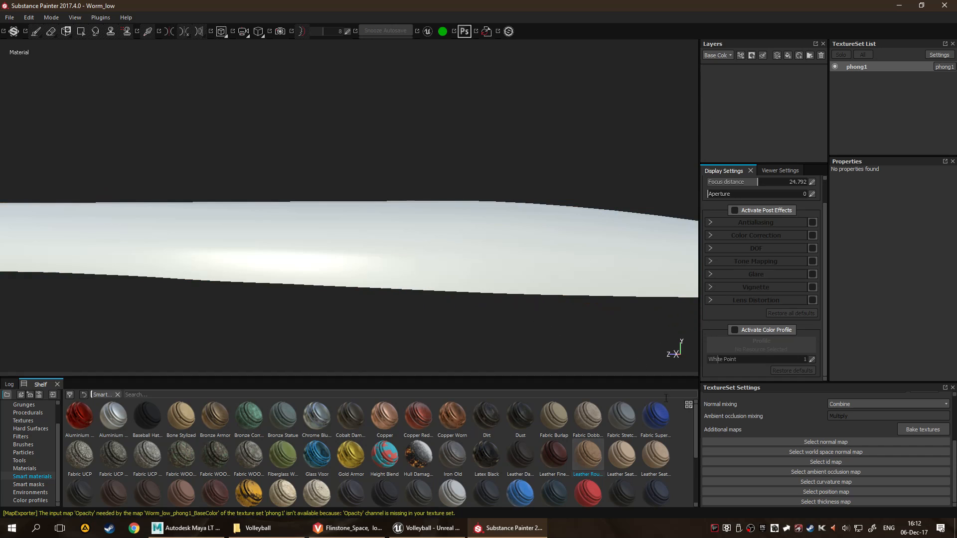
Apply the Leather Seat Beige smart material to the worm and switch to Unreal Editor to check it in the scene.
{"action": "left_click_drag", "start_coordinate": [622, 456], "coordinate": [783, 131]}
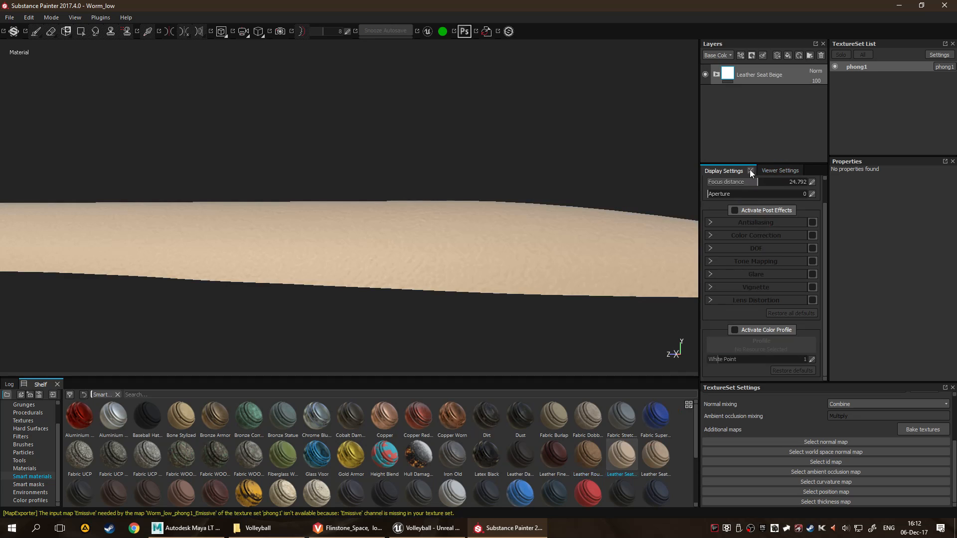
{"action": "left_click_drag", "start_coordinate": [647, 196], "coordinate": [387, 225], "text": "alt"}
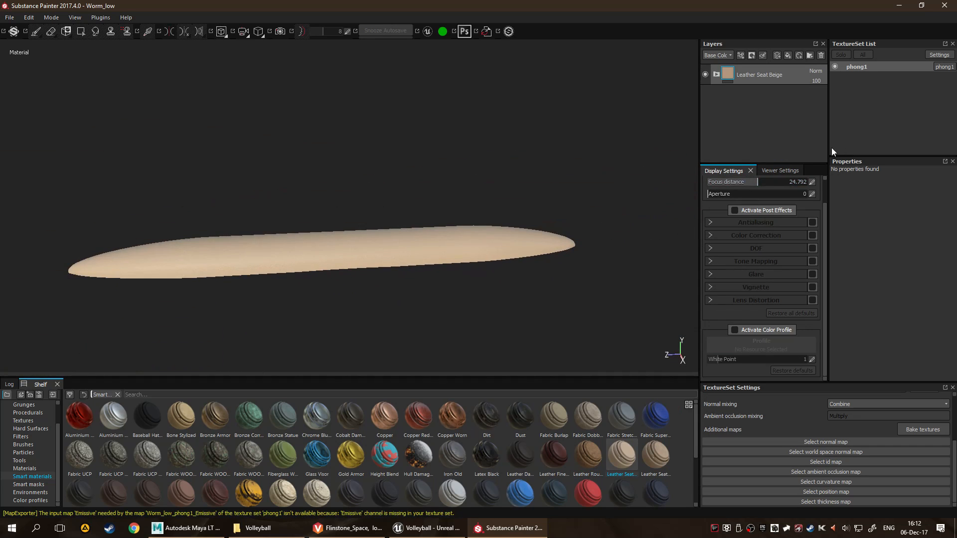
{"action": "left_click", "coordinate": [428, 528]}
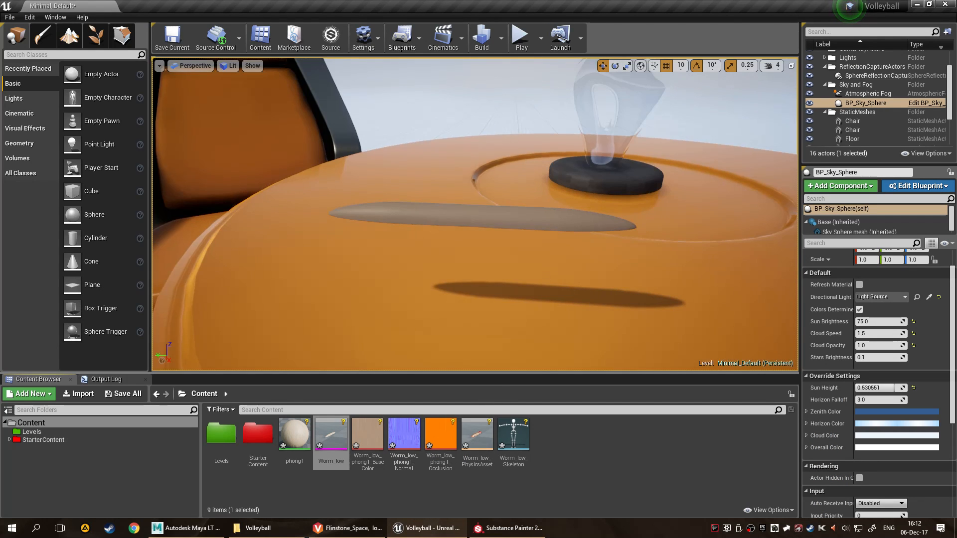
{"action": "mouse_move", "coordinate": [539, 255]}
{"action": "left_mouse_down", "text": "alt"}
{"action": "mouse_move", "coordinate": [463, 267]}
{"action": "mouse_move", "coordinate": [434, 235]}
{"action": "mouse_move", "coordinate": [538, 254]}
{"action": "left_mouse_up", "text": "alt"}
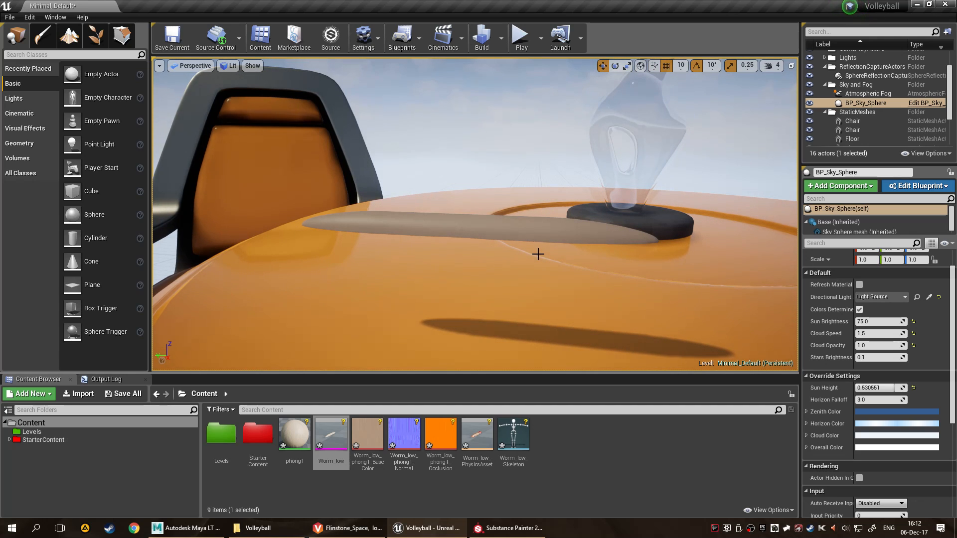
Switch to the Volleyball project folder in File Explorer and open the Game folder inside .sp.
{"action": "left_click", "coordinate": [254, 528]}
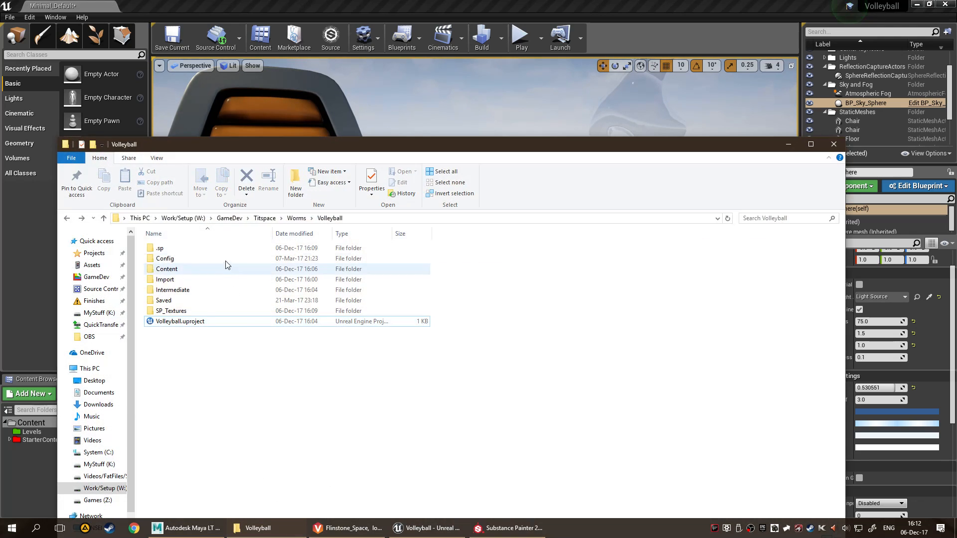
{"action": "left_click", "coordinate": [273, 251]}
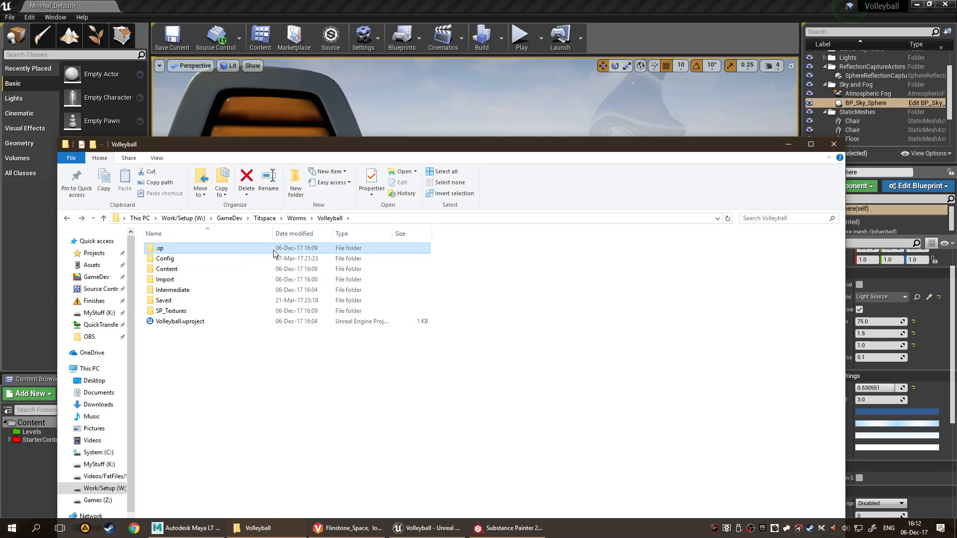
{"action": "double_click", "coordinate": [274, 251]}
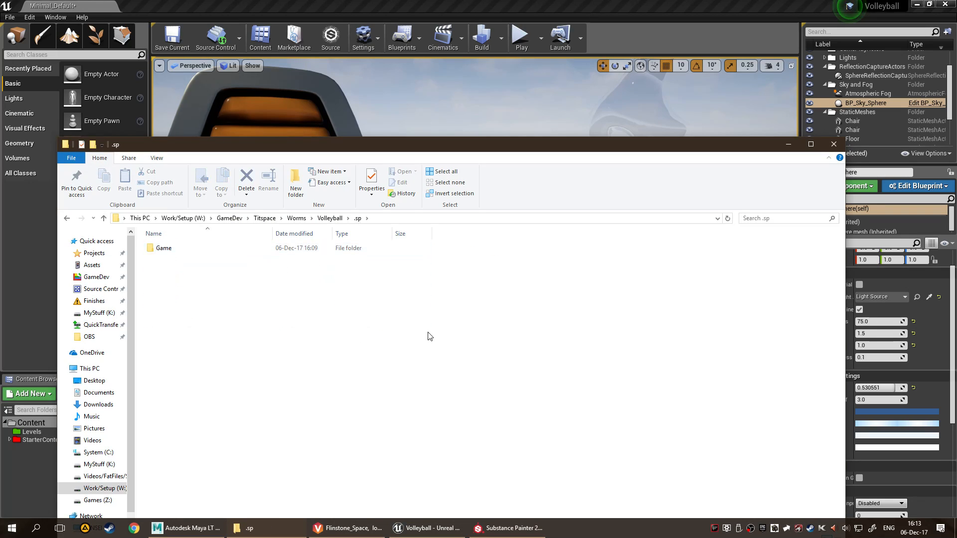
{"action": "double_click", "coordinate": [307, 250]}
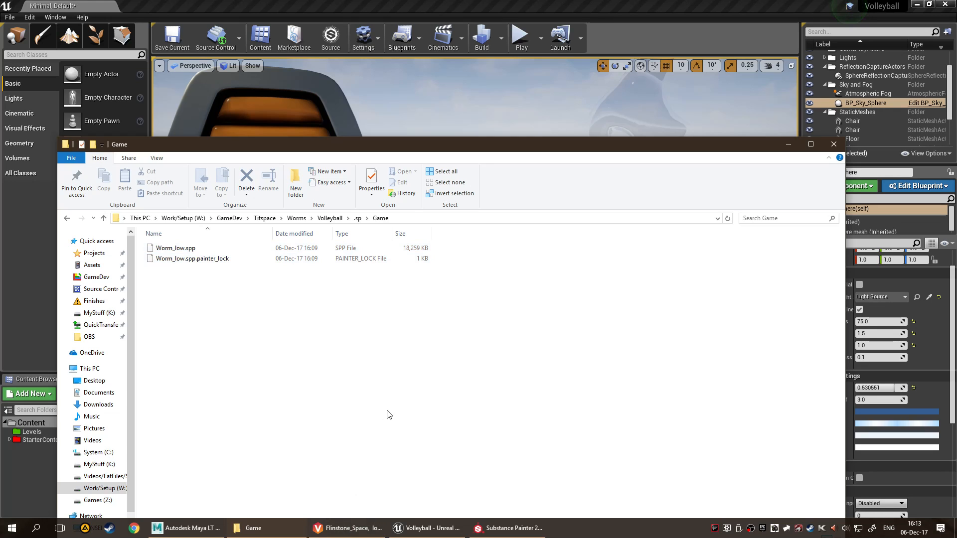
Open a Command Prompt and run p4 typemap to edit the Perforce file type mappings.
{"action": "key", "text": "super+r"}
{"action": "type", "text": "cmd"}
{"action": "key", "text": "Return"}
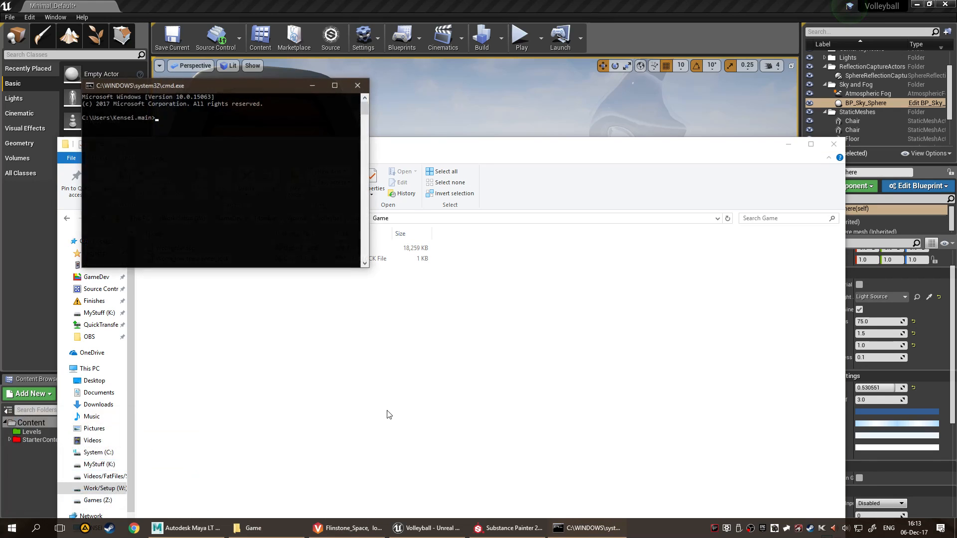
{"action": "type", "text": "p4 typemap"}
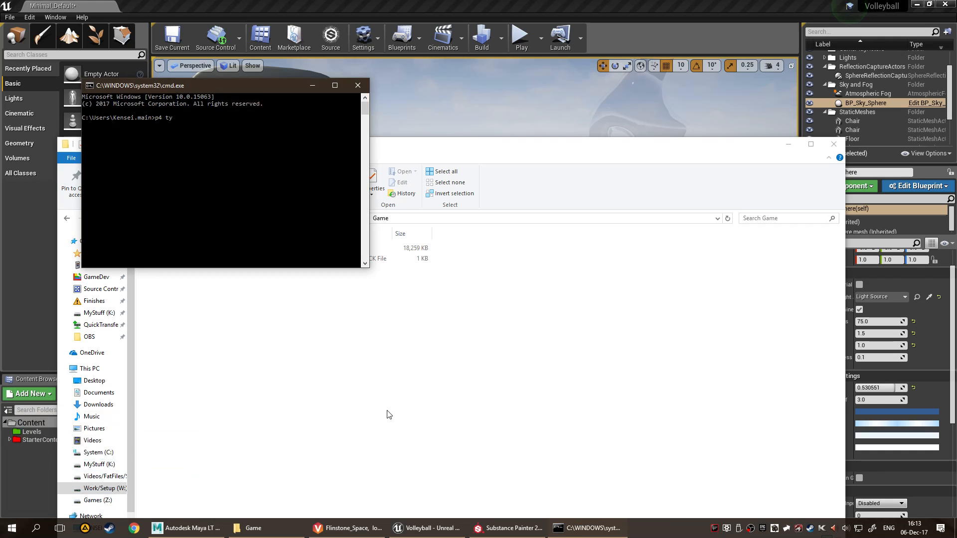
{"action": "key", "text": "Return"}
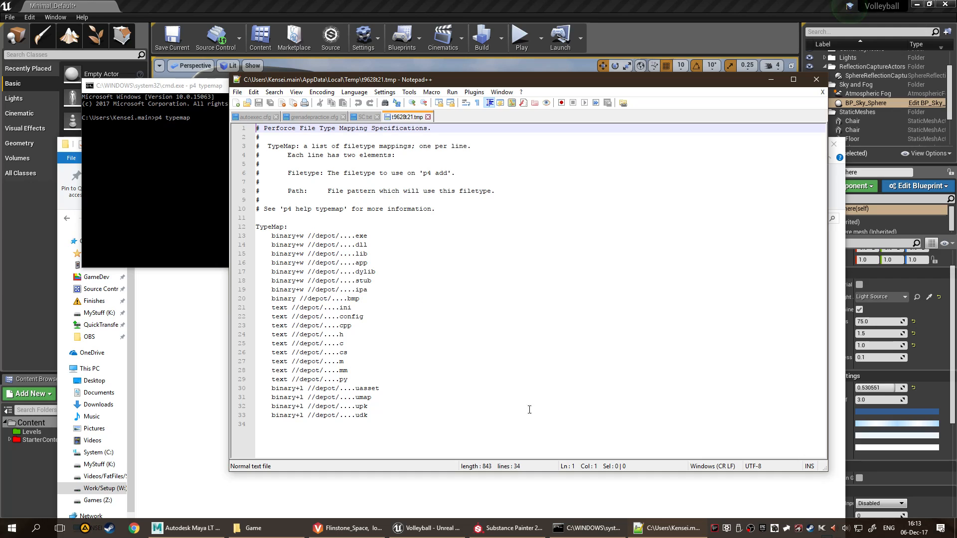
Compare the typemap with the Game folder's files and add the entry binary+l //depot/....spp after the udk line.
{"action": "left_click", "coordinate": [248, 528]}
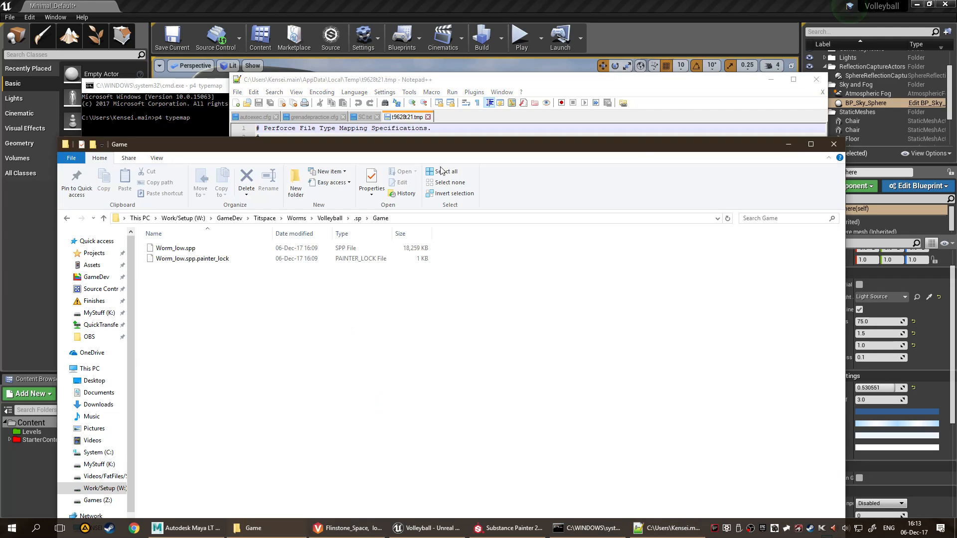
{"action": "left_click", "coordinate": [656, 85]}
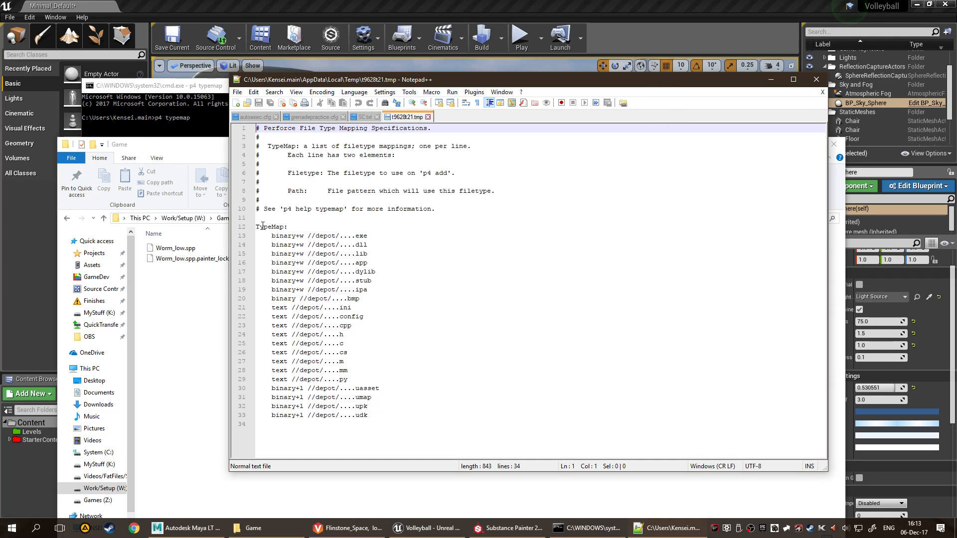
{"action": "left_click", "coordinate": [503, 271]}
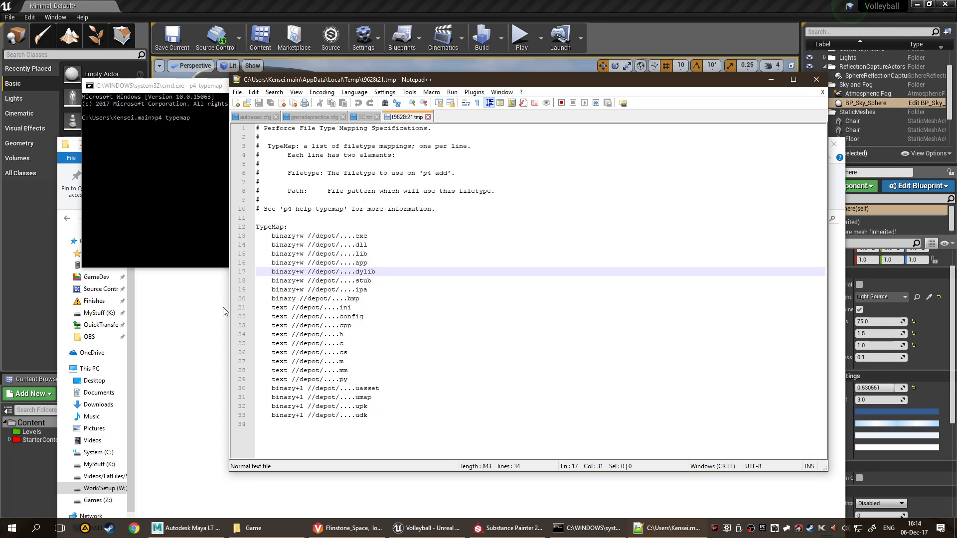
{"action": "left_click", "coordinate": [422, 415]}
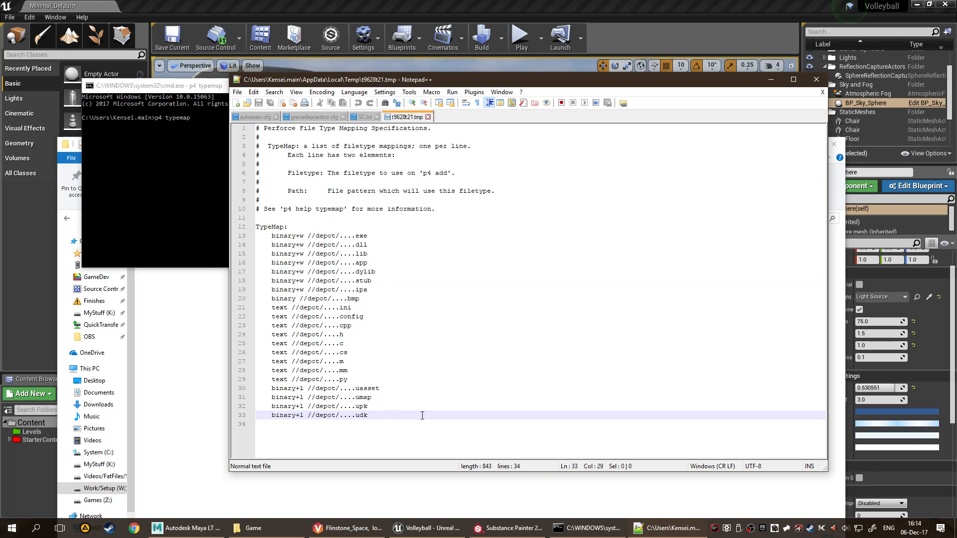
{"action": "key", "text": "Return"}
{"action": "type", "text": "binary"}
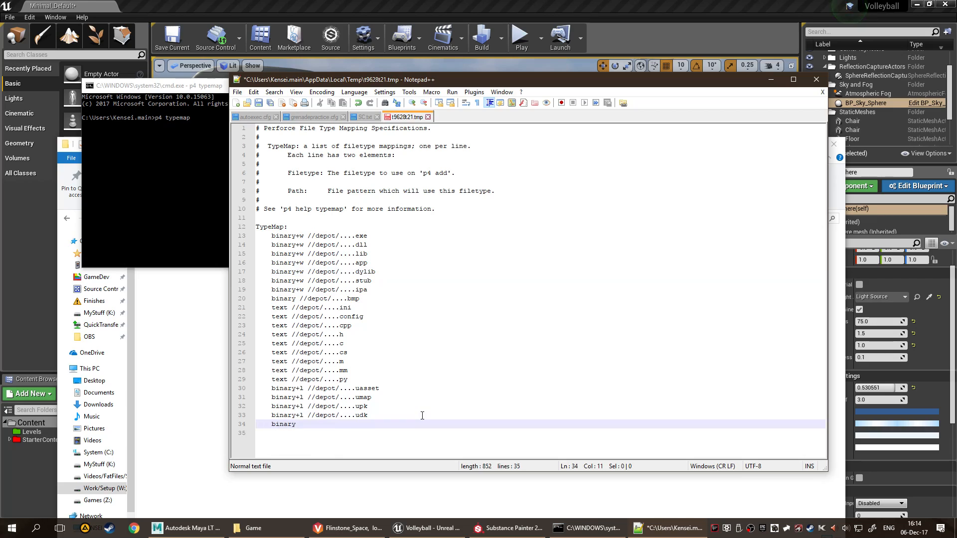
{"action": "type", "text": "+l //depot/"}
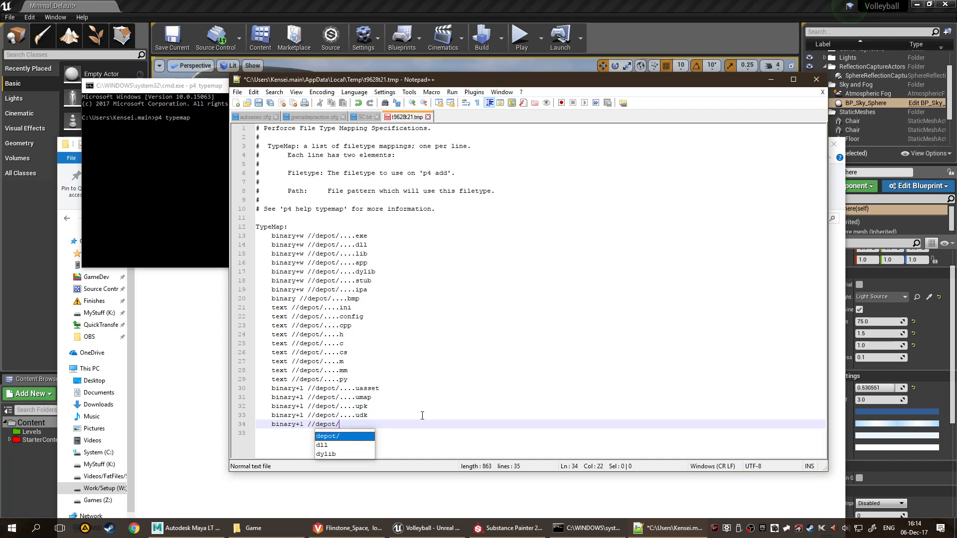
{"action": "type", "text": "..."}
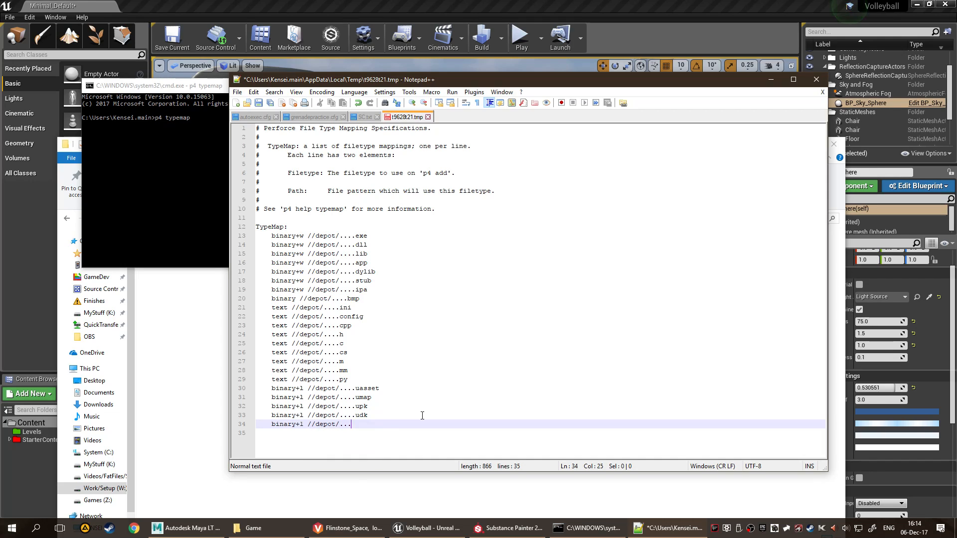
{"action": "type", "text": ".spp"}
Open an incognito Chrome window, search for "perforce ignore filetype typemap" and open the p4 typemap reference page.
{"action": "left_click", "coordinate": [202, 346]}
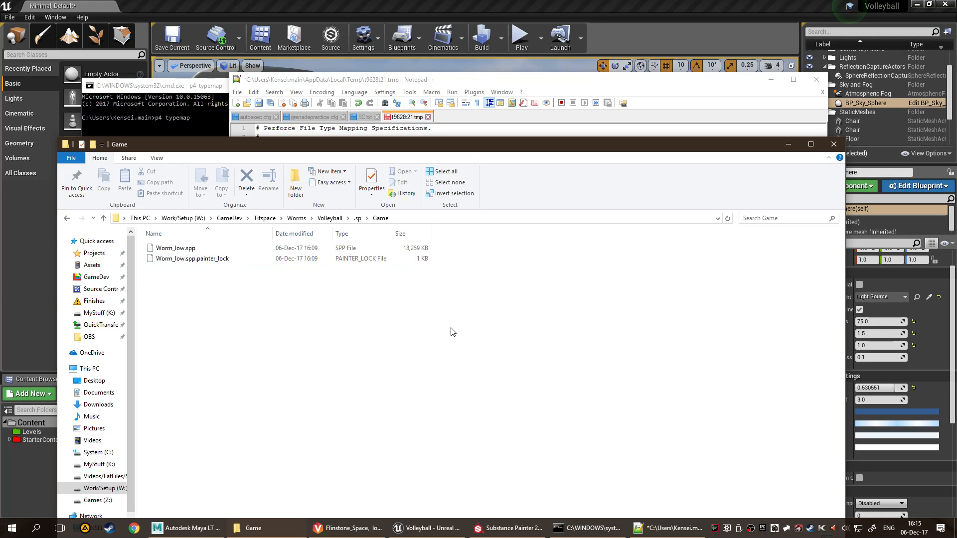
{"action": "right_click", "coordinate": [134, 528]}
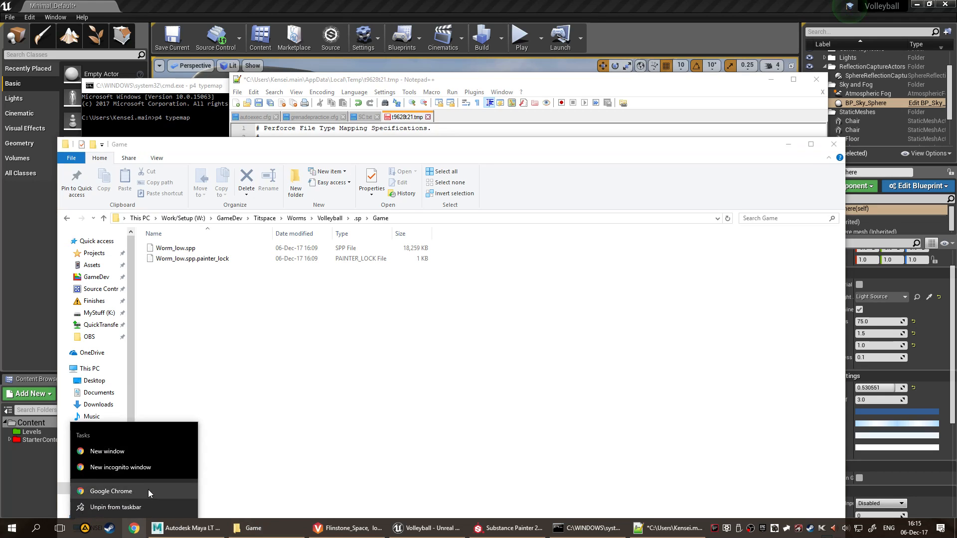
{"action": "left_click", "coordinate": [155, 470]}
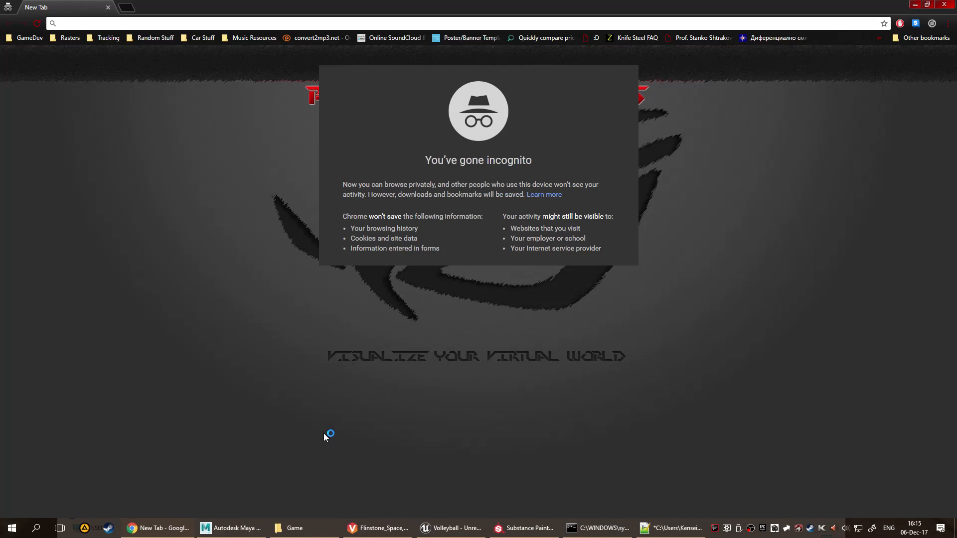
{"action": "type", "text": "perforce ignore filet"}
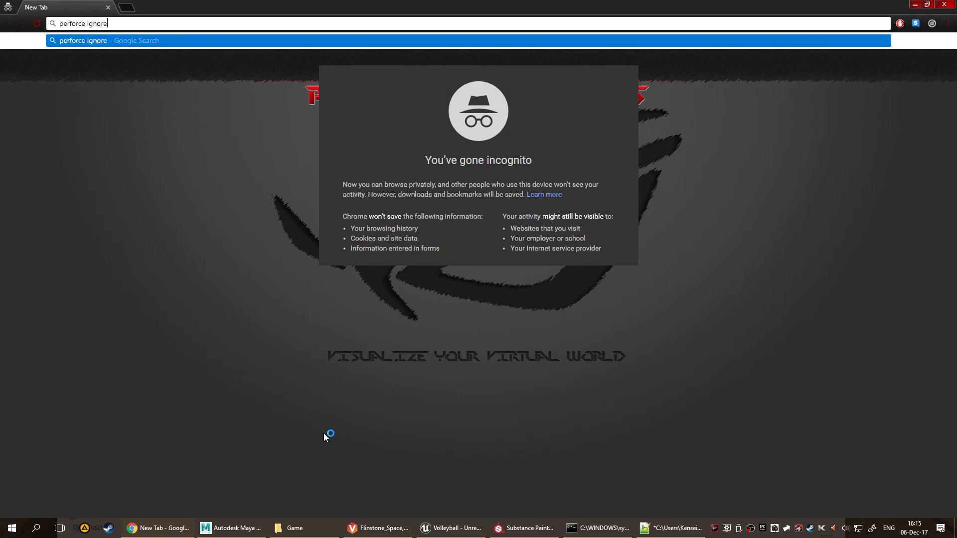
{"action": "type", "text": "ype typemap"}
{"action": "key", "text": "Return"}
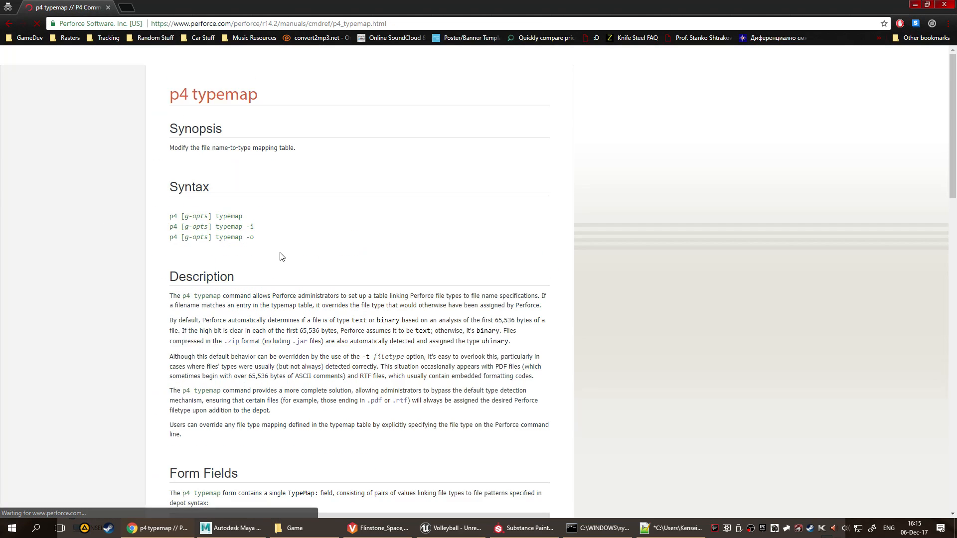
Find "ignore" on the p4 typemap page, open the P4IGNORE entry and read its notes and example.
{"action": "scroll", "coordinate": [323, 261], "scroll_direction": "down", "scroll_amount": 1}
{"action": "key", "text": "ctrl+f"}
{"action": "type", "text": "ignore"}
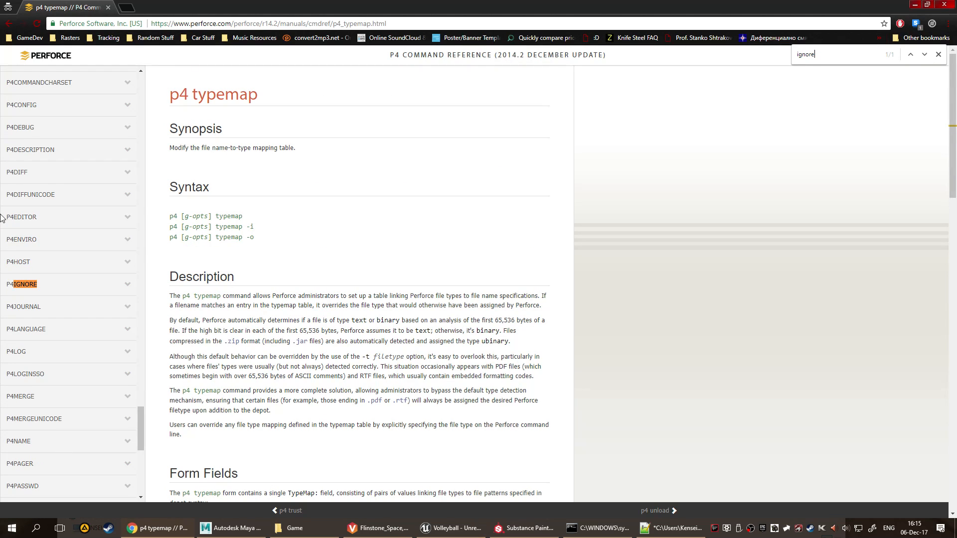
{"action": "left_click", "coordinate": [24, 284]}
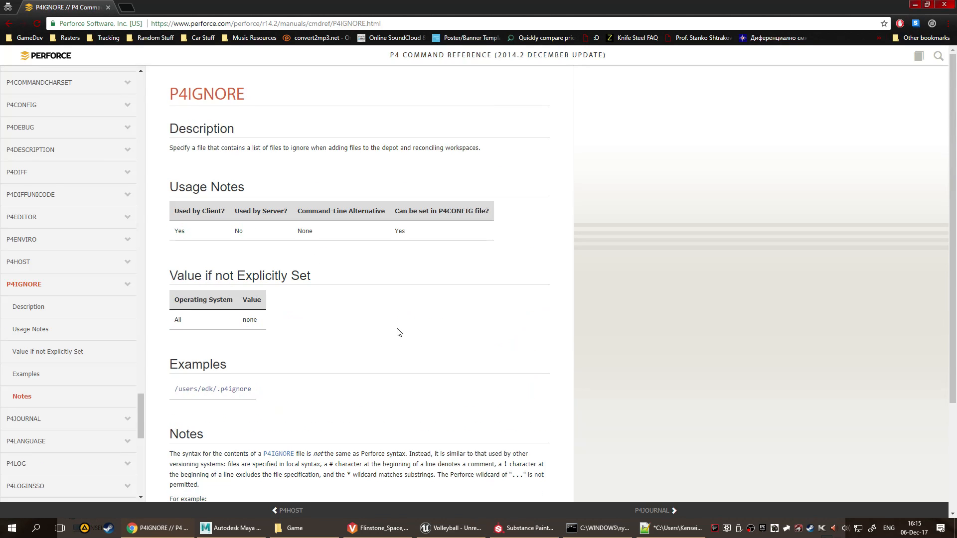
{"action": "scroll", "coordinate": [434, 329], "scroll_direction": "down", "scroll_amount": 2}
{"action": "scroll", "coordinate": [440, 329], "scroll_direction": "down", "scroll_amount": 1}
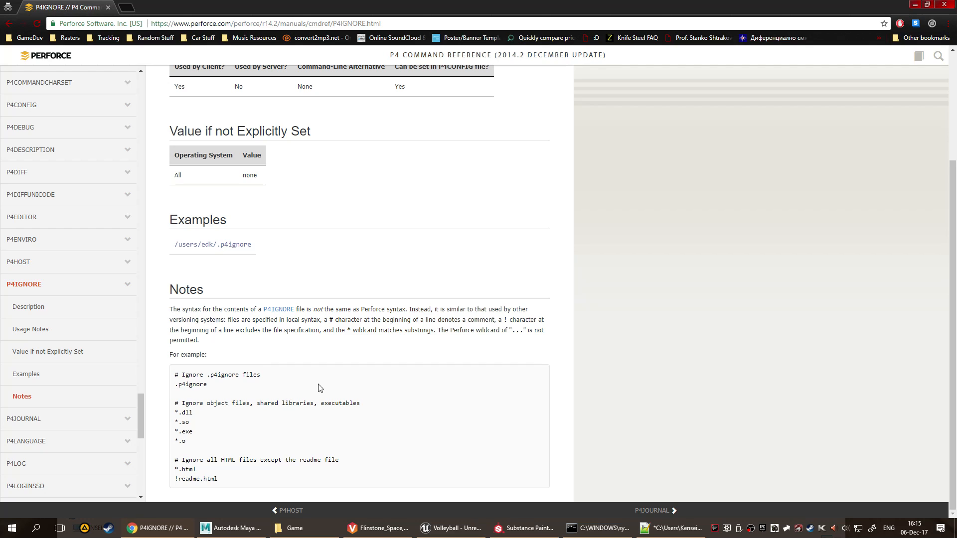
{"action": "scroll", "coordinate": [381, 330], "scroll_direction": "up", "scroll_amount": 2}
{"action": "scroll", "coordinate": [380, 325], "scroll_direction": "down", "scroll_amount": 2}
{"action": "scroll", "coordinate": [448, 277], "scroll_direction": "down", "scroll_amount": 3}
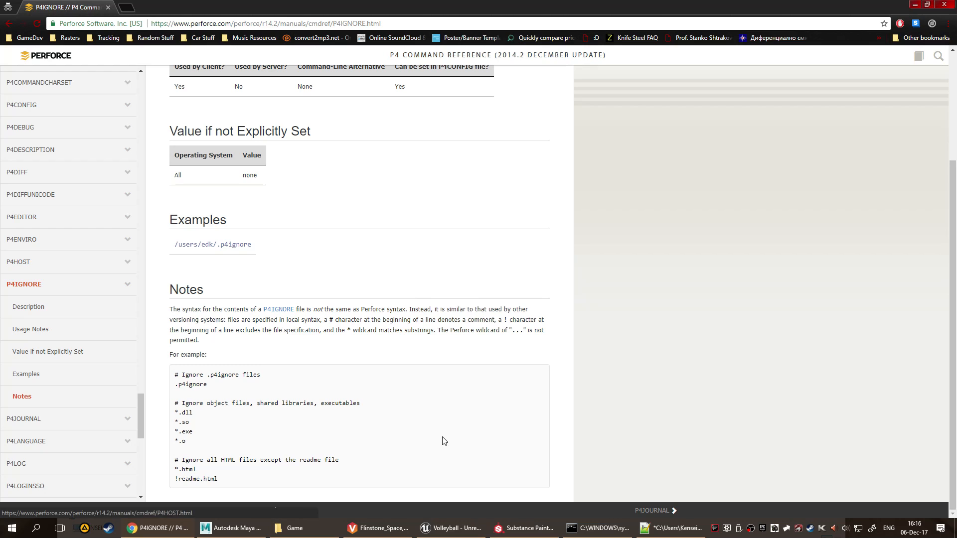
{"action": "scroll", "coordinate": [451, 405], "scroll_direction": "up", "scroll_amount": 3}
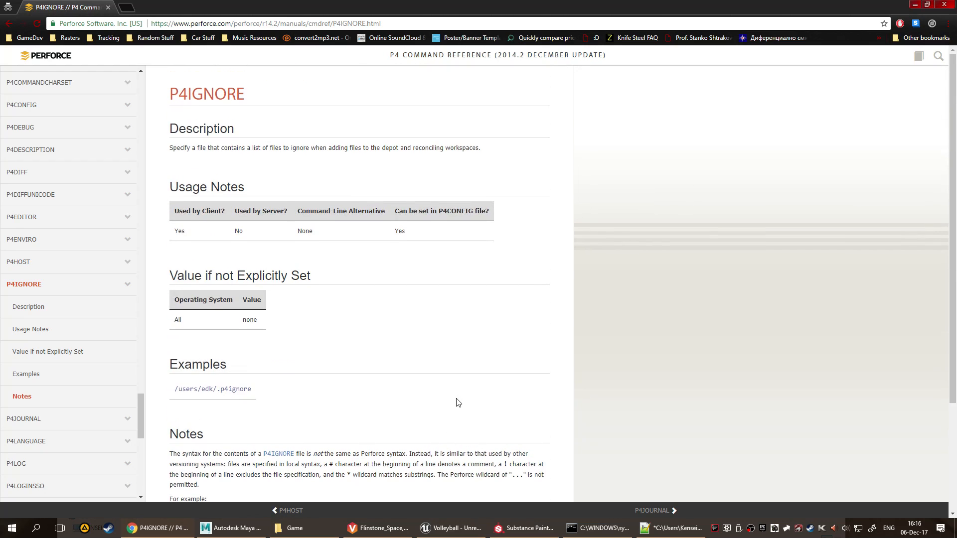
Return to the p4 typemap reference and examine its usage notes and examples for a way to ignore file types.
{"action": "key", "text": "alt+Left"}
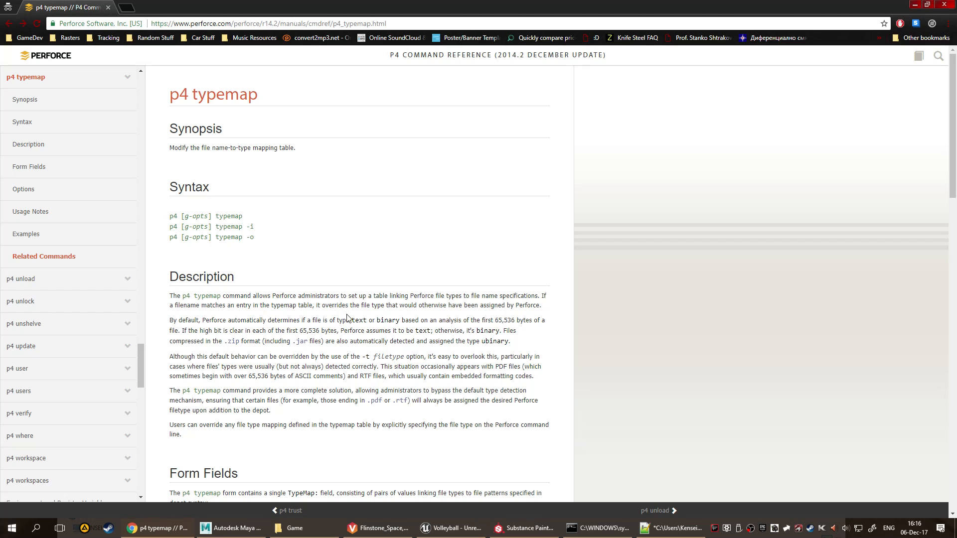
{"action": "scroll", "coordinate": [419, 315], "scroll_direction": "down", "scroll_amount": 7}
{"action": "scroll", "coordinate": [419, 315], "scroll_direction": "down", "scroll_amount": 15}
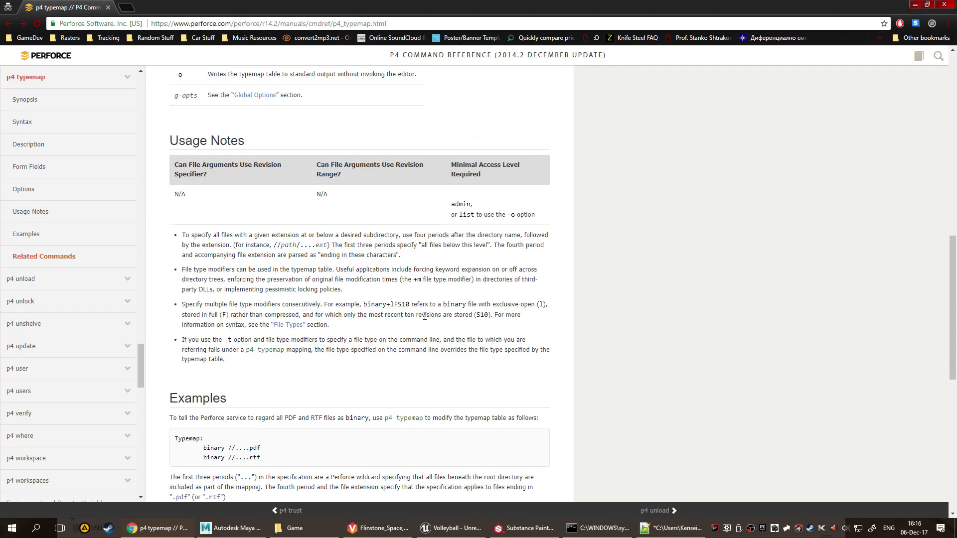
{"action": "scroll", "coordinate": [417, 314], "scroll_direction": "up", "scroll_amount": 16}
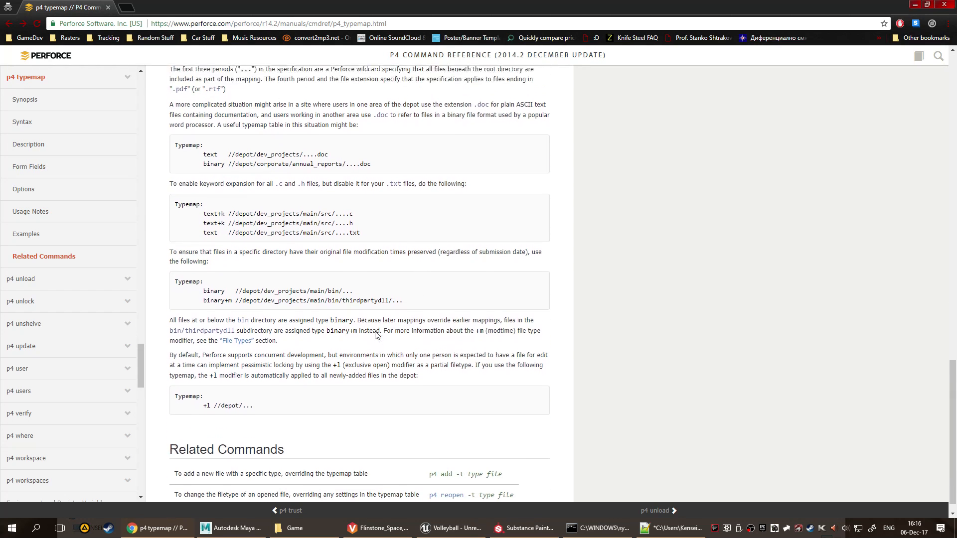
{"action": "scroll", "coordinate": [314, 338], "scroll_direction": "up", "scroll_amount": 3}
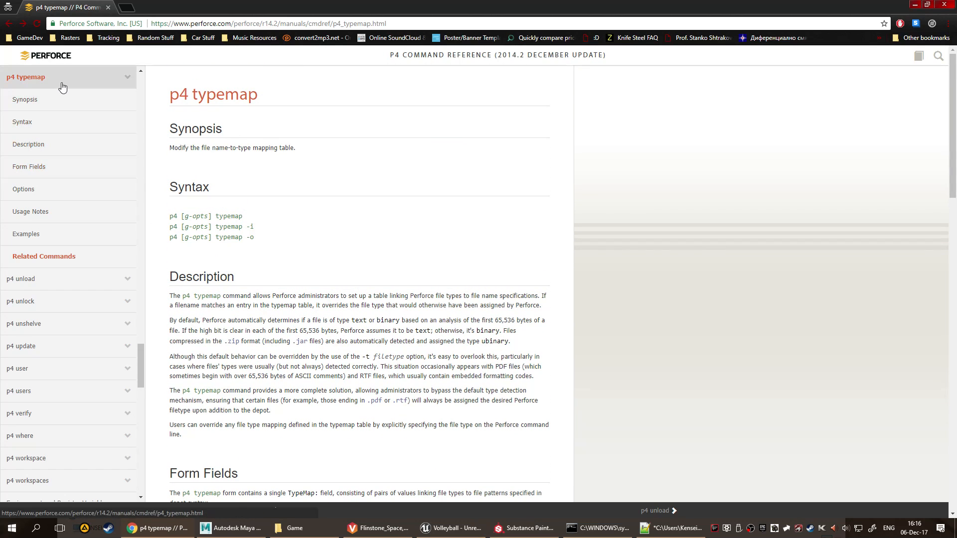
{"action": "left_click", "coordinate": [62, 105]}
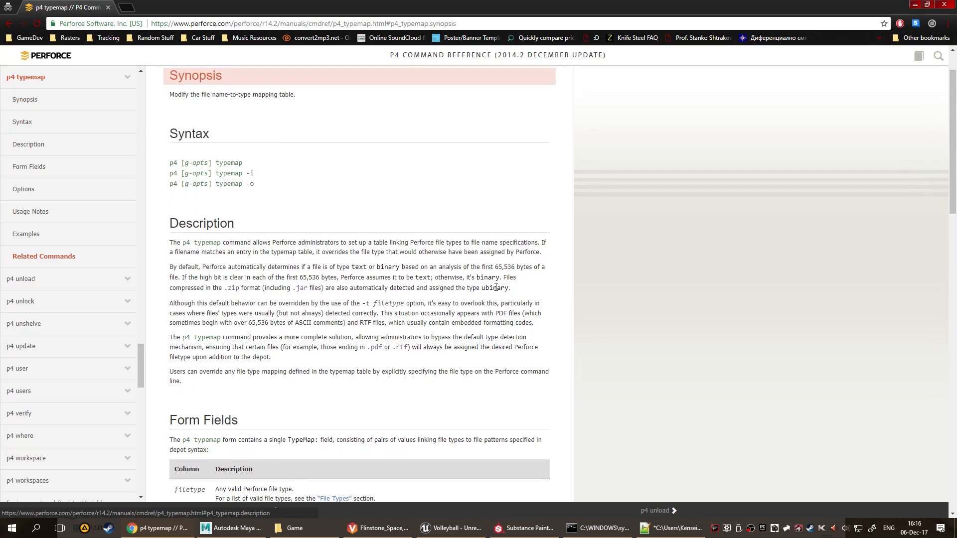
{"action": "scroll", "coordinate": [266, 245], "scroll_direction": "down", "scroll_amount": 10}
{"action": "scroll", "coordinate": [267, 245], "scroll_direction": "down", "scroll_amount": 8}
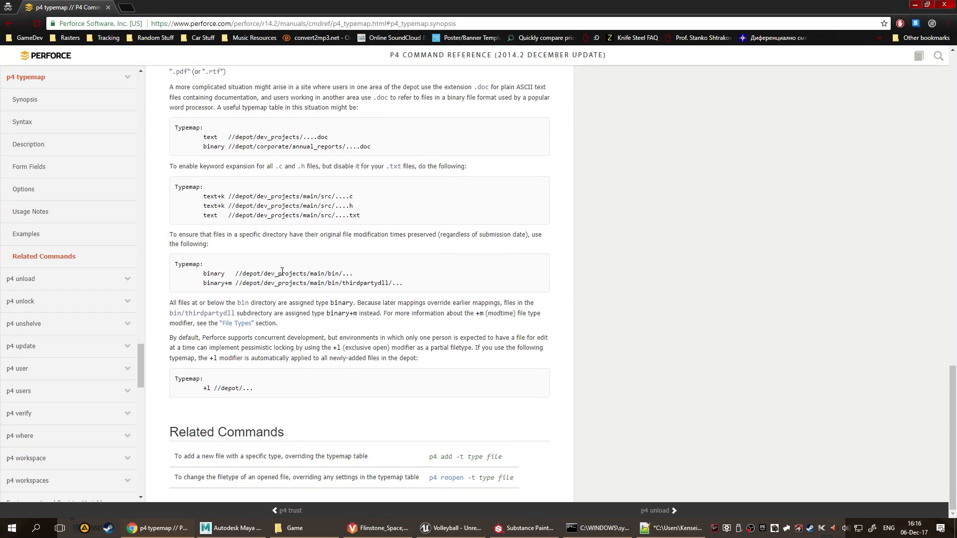
Search for "perforce typemap commands" and open the File Types P4 Command Reference result in a new tab.
{"action": "key", "text": "ctrl+l"}
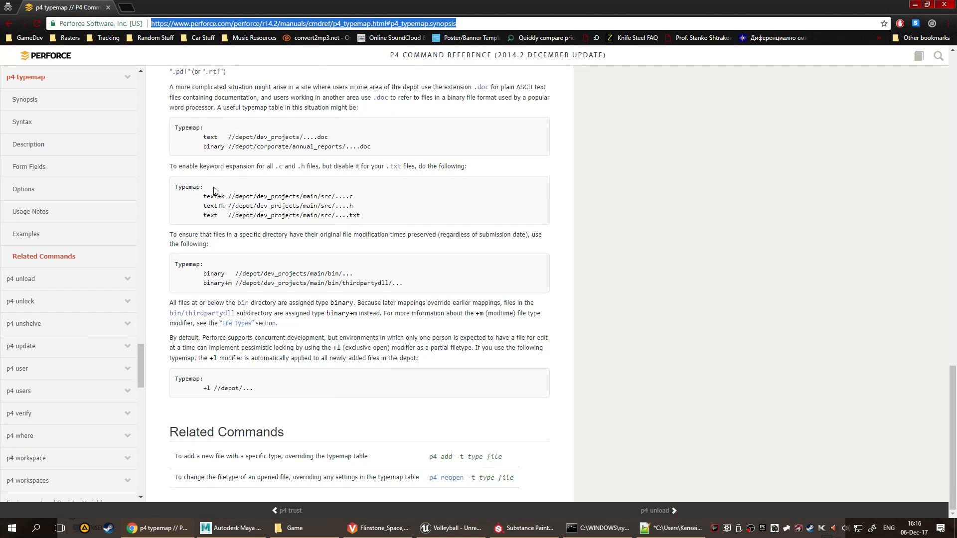
{"action": "type", "text": "perforce"}
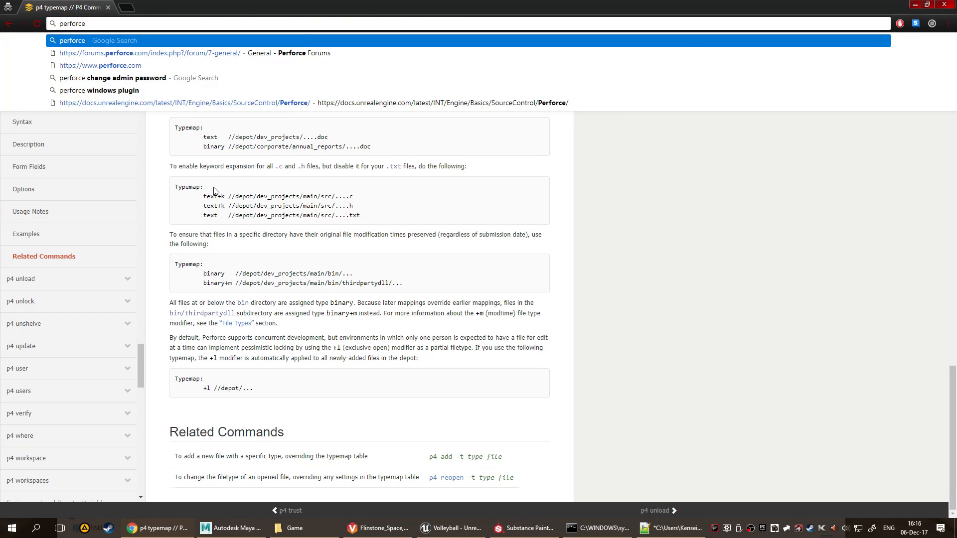
{"action": "type", "text": " typema"}
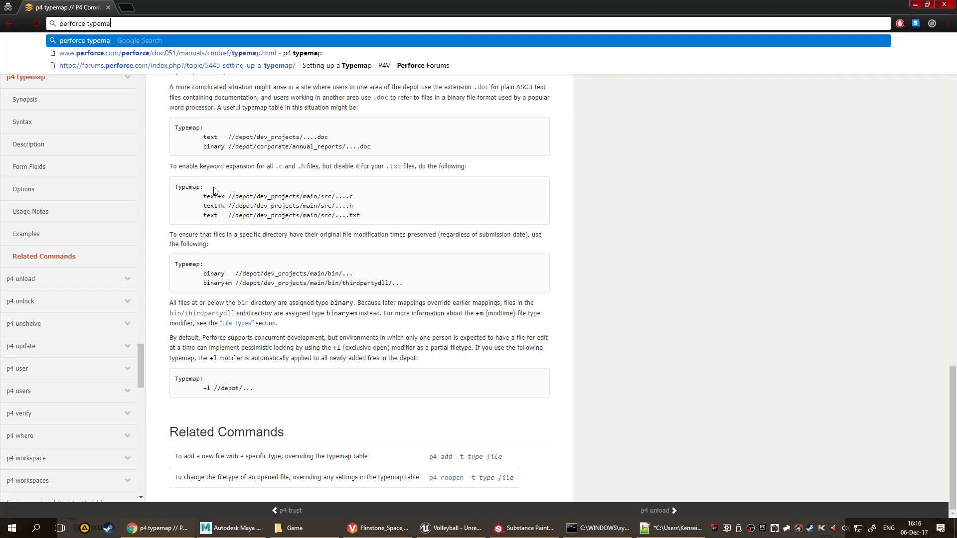
{"action": "type", "text": "p co"}
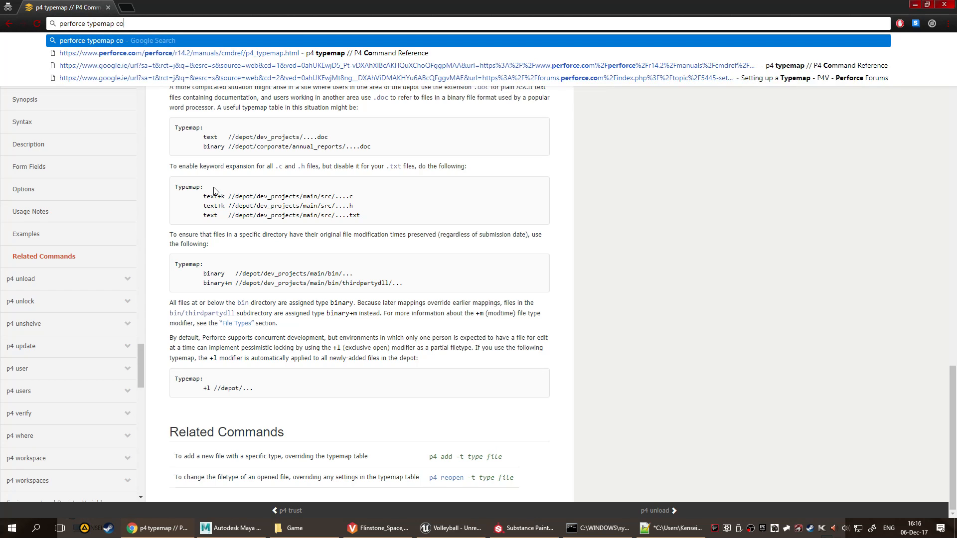
{"action": "type", "text": "mmands"}
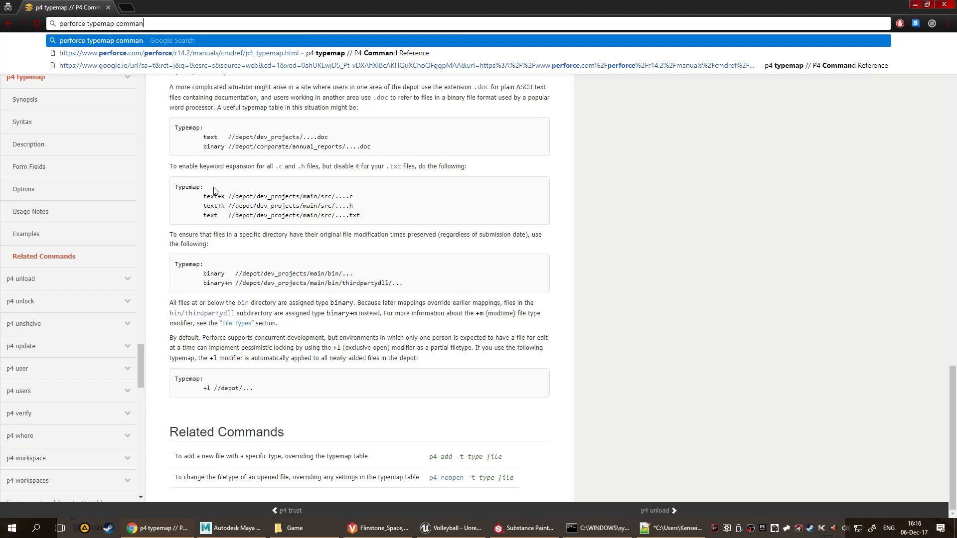
{"action": "key", "text": "Return"}
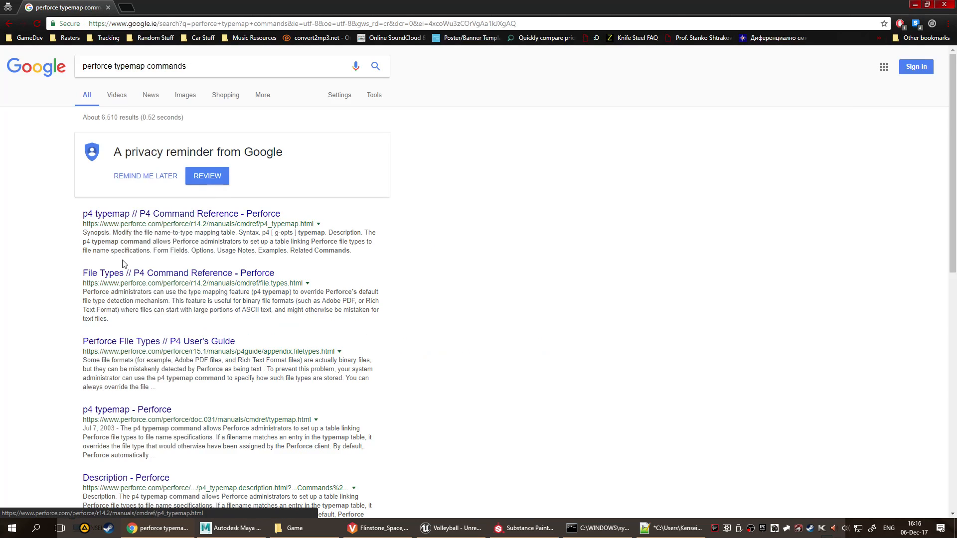
{"action": "middle_click", "coordinate": [150, 272]}
{"action": "left_click", "coordinate": [165, 7]}
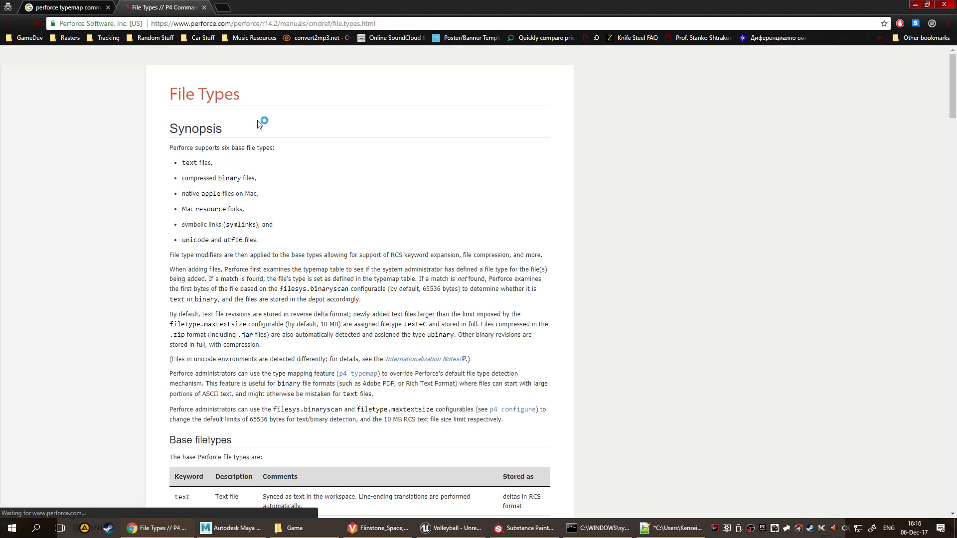
Look over the base filetypes and find "ignore" on the File Types page.
{"action": "scroll", "coordinate": [428, 279], "scroll_direction": "down", "scroll_amount": 8}
{"action": "key", "text": "ctrl+f"}
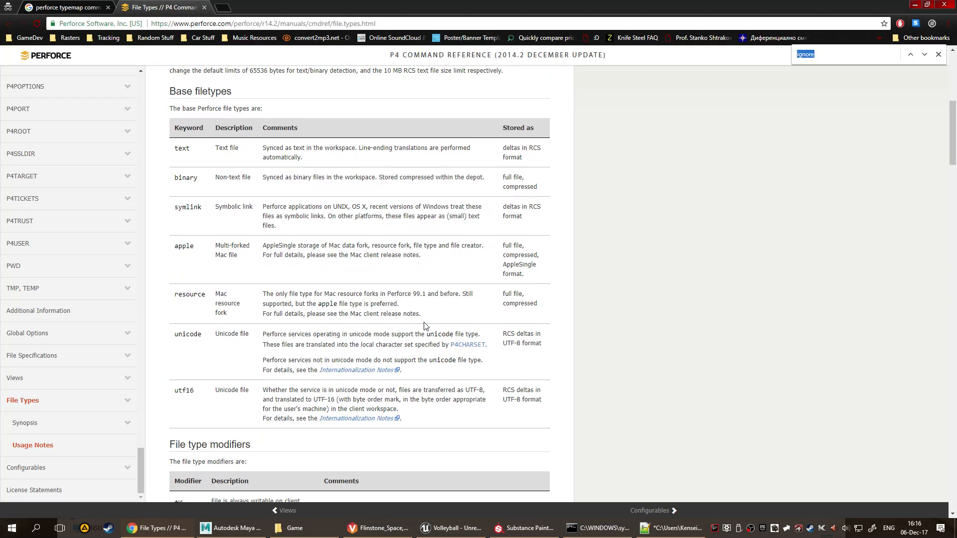
{"action": "type", "text": "ignore"}
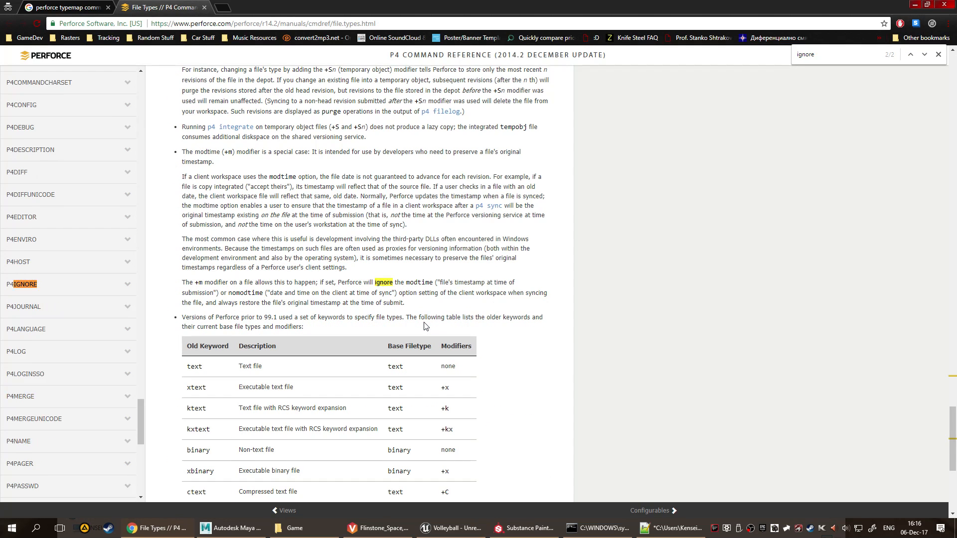
Read the older keyword table, the example file type mappings and the modifier descriptions, including +l, on the File Types page.
{"action": "scroll", "coordinate": [425, 327], "scroll_direction": "down", "scroll_amount": 5}
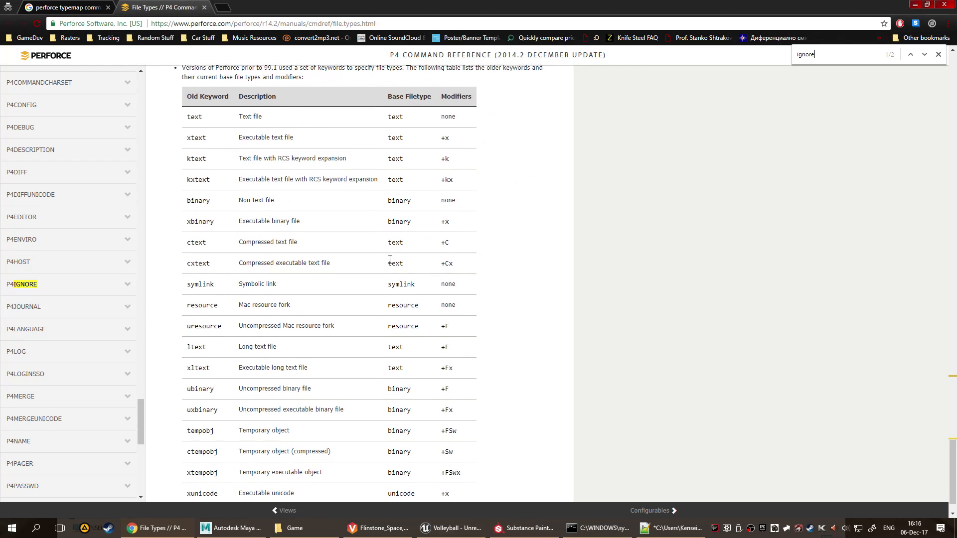
{"action": "scroll", "coordinate": [384, 267], "scroll_direction": "down", "scroll_amount": 1}
{"action": "scroll", "coordinate": [387, 274], "scroll_direction": "up", "scroll_amount": 15}
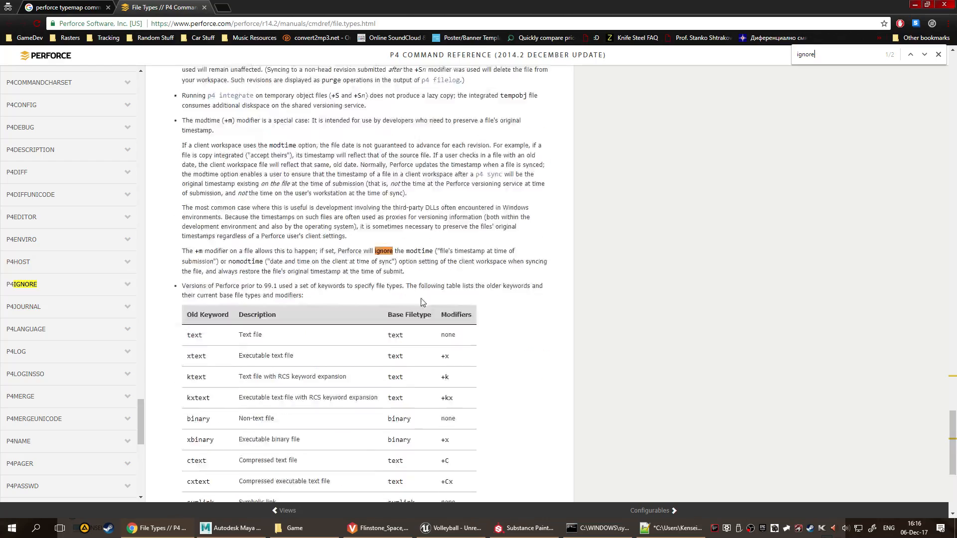
{"action": "scroll", "coordinate": [292, 275], "scroll_direction": "up", "scroll_amount": 18}
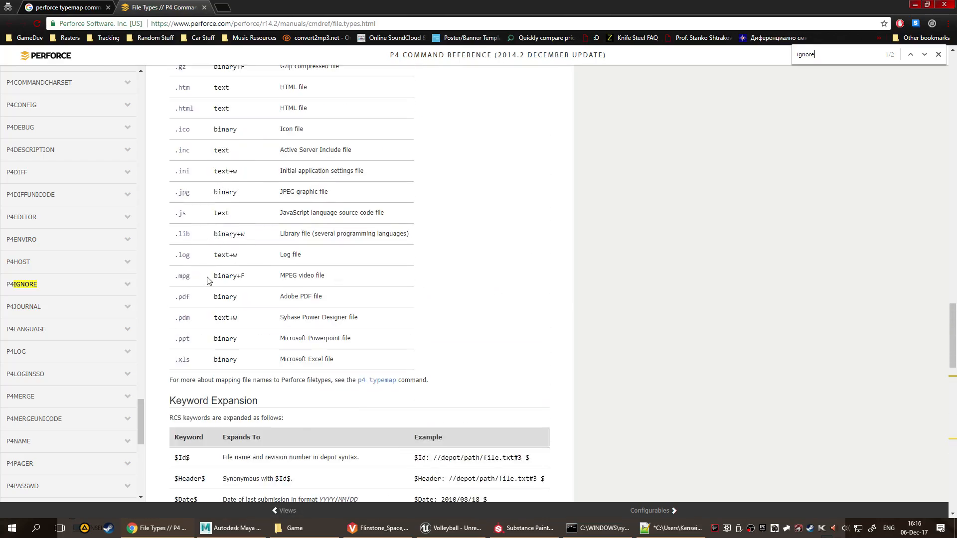
{"action": "scroll", "coordinate": [250, 249], "scroll_direction": "up", "scroll_amount": 7}
{"action": "scroll", "coordinate": [220, 222], "scroll_direction": "down", "scroll_amount": 2}
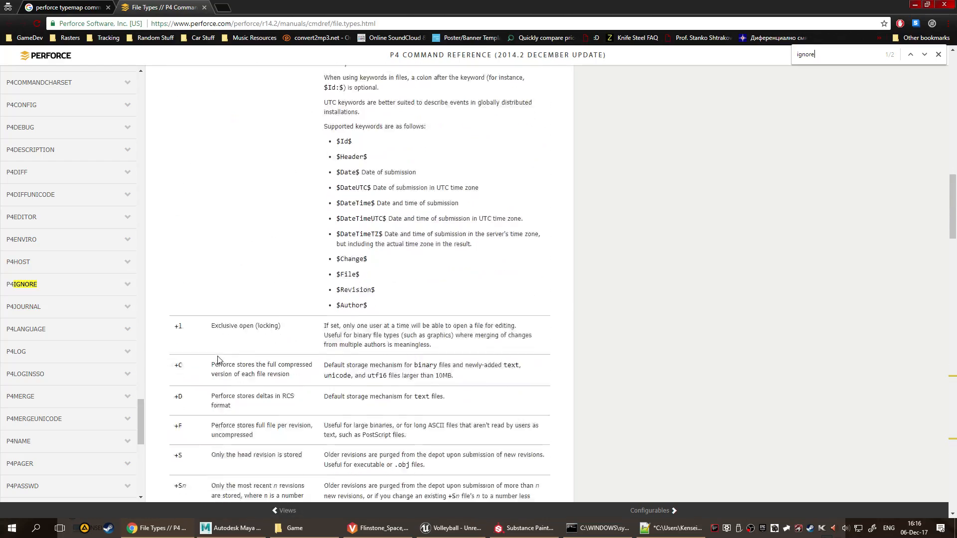
{"action": "left_click_drag", "start_coordinate": [217, 269], "coordinate": [526, 273]}
{"action": "left_click", "coordinate": [527, 274]}
{"action": "scroll", "coordinate": [449, 324], "scroll_direction": "down", "scroll_amount": 2}
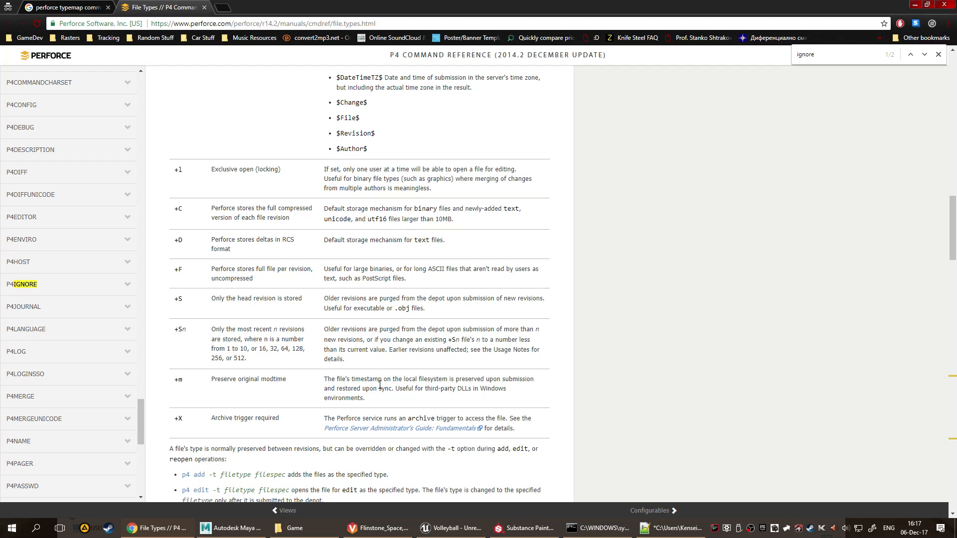
{"action": "scroll", "coordinate": [439, 386], "scroll_direction": "up", "scroll_amount": 10}
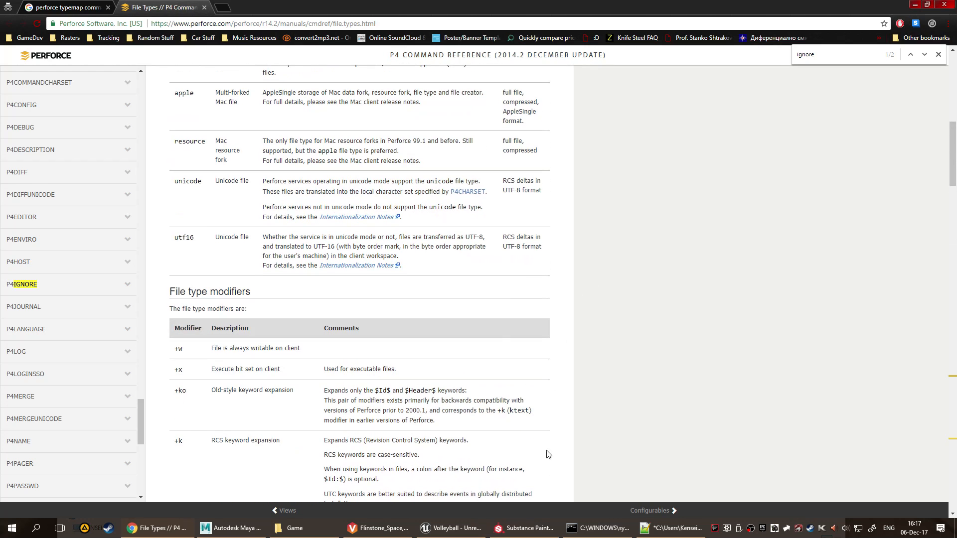
Return to the open typemap specification in Notepad++, save it with the .spp mapping and close it to submit it.
{"action": "left_click", "coordinate": [673, 528]}
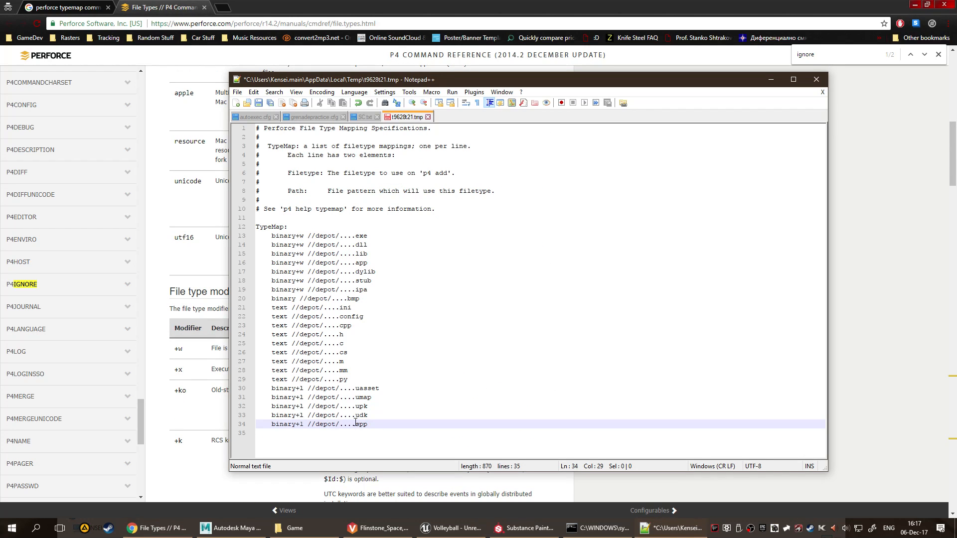
{"action": "key", "text": "ctrl+s"}
{"action": "left_click", "coordinate": [816, 79]}
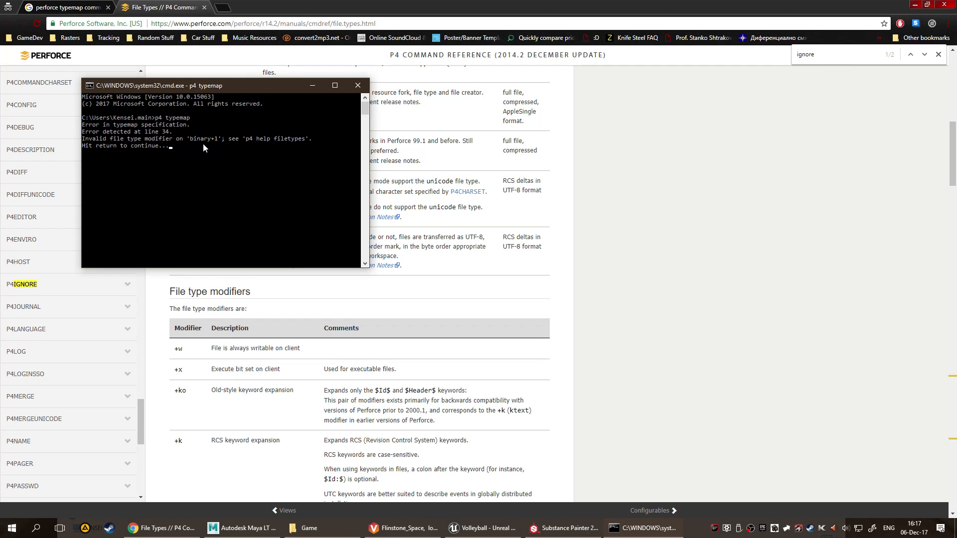
Recheck the file types reference, continue past the typemap error in the command prompt and locate the .spp line in the reopened specification.
{"action": "left_click", "coordinate": [629, 261]}
{"action": "scroll", "coordinate": [646, 283], "scroll_direction": "down", "scroll_amount": 4}
{"action": "scroll", "coordinate": [647, 268], "scroll_direction": "up", "scroll_amount": 7}
{"action": "scroll", "coordinate": [643, 271], "scroll_direction": "down", "scroll_amount": 5}
{"action": "scroll", "coordinate": [638, 279], "scroll_direction": "up", "scroll_amount": 5}
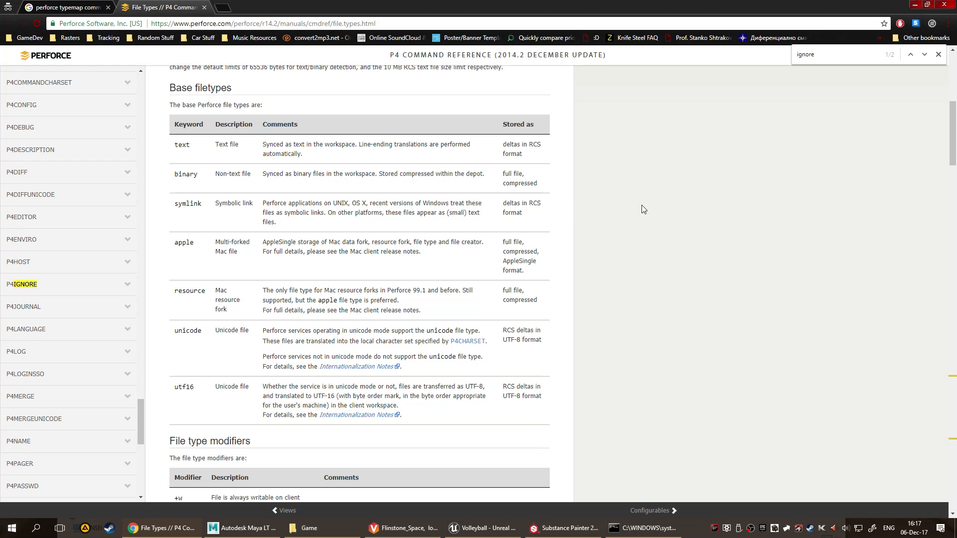
{"action": "scroll", "coordinate": [641, 205], "scroll_direction": "down", "scroll_amount": 7}
{"action": "left_click", "coordinate": [643, 528]}
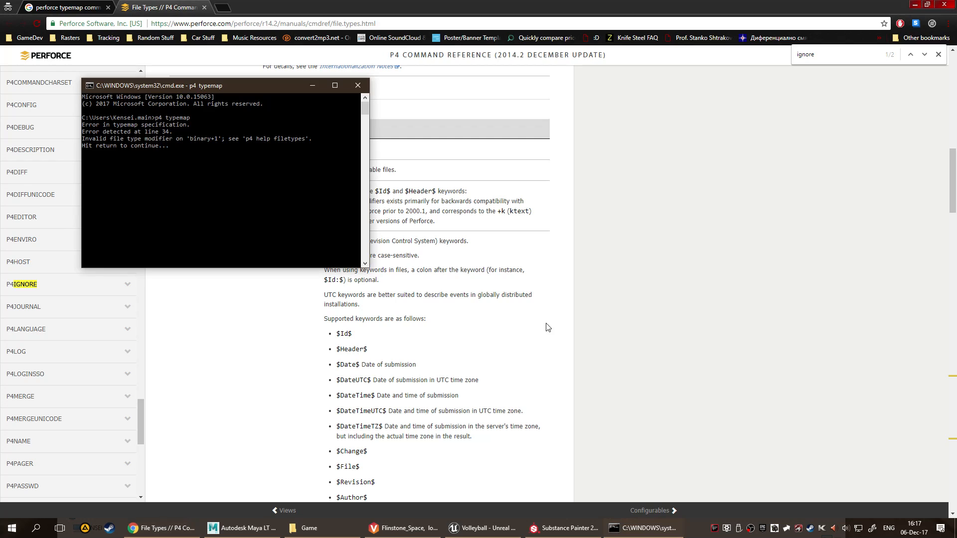
{"action": "key", "text": "Return"}
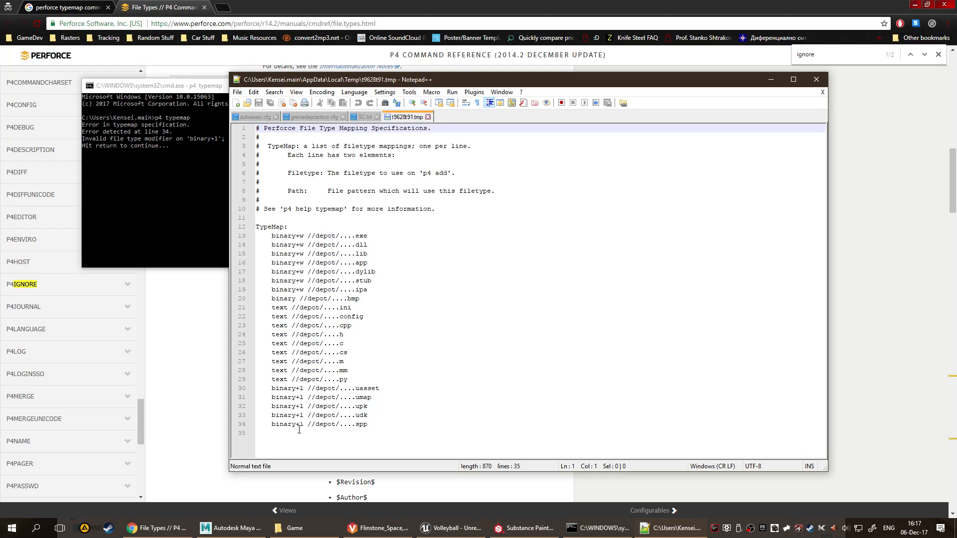
{"action": "left_click", "coordinate": [385, 416]}
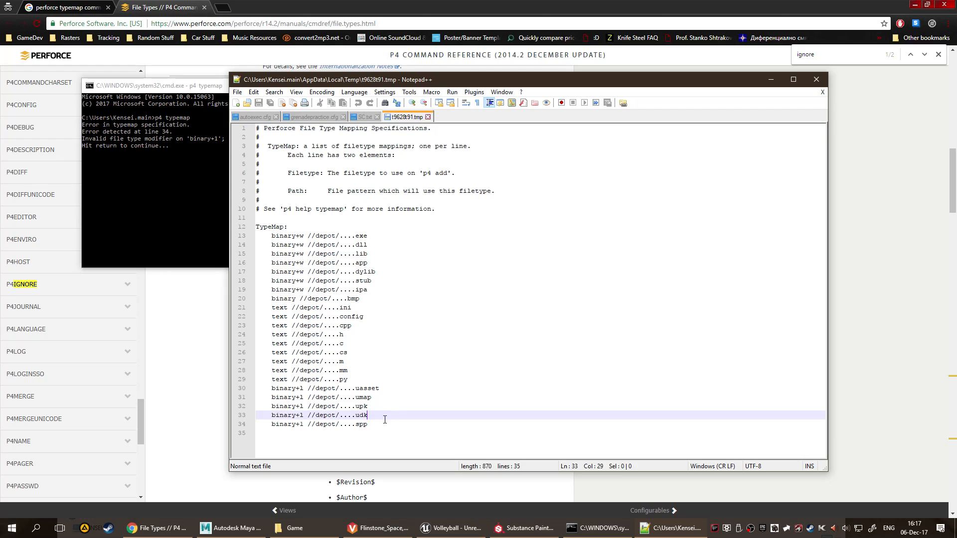
{"action": "left_click", "coordinate": [384, 432]}
{"action": "left_click", "coordinate": [382, 424]}
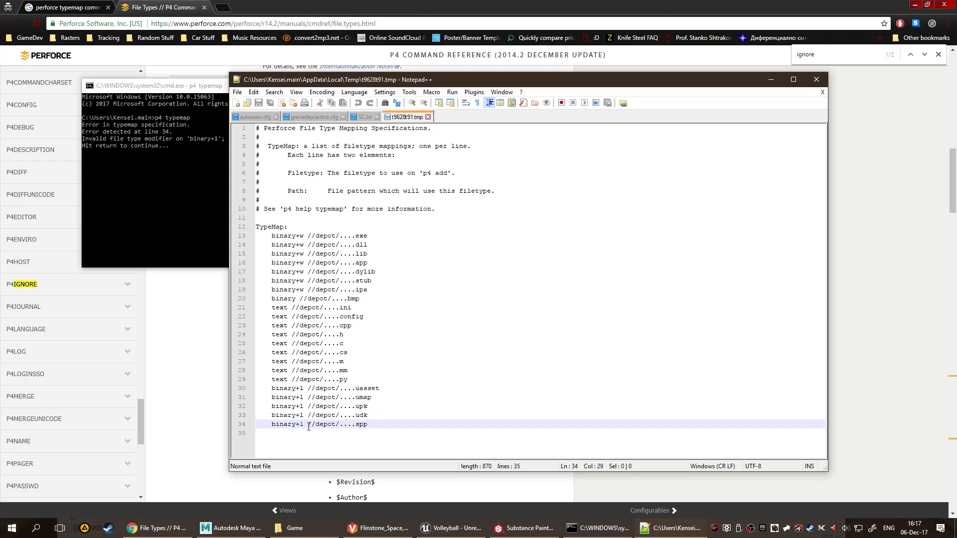
Try to open Worm_low.spp from the Game folder in Notepad++ to inspect its contents, and return to the typemap specification.
{"action": "left_click_drag", "start_coordinate": [297, 424], "coordinate": [280, 424]}
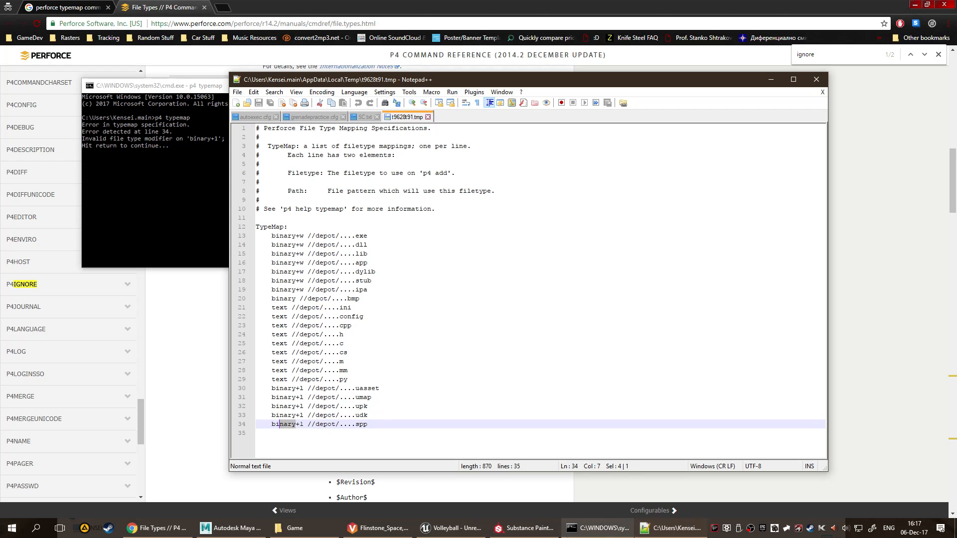
{"action": "left_click", "coordinate": [295, 528]}
{"action": "left_click", "coordinate": [200, 249]}
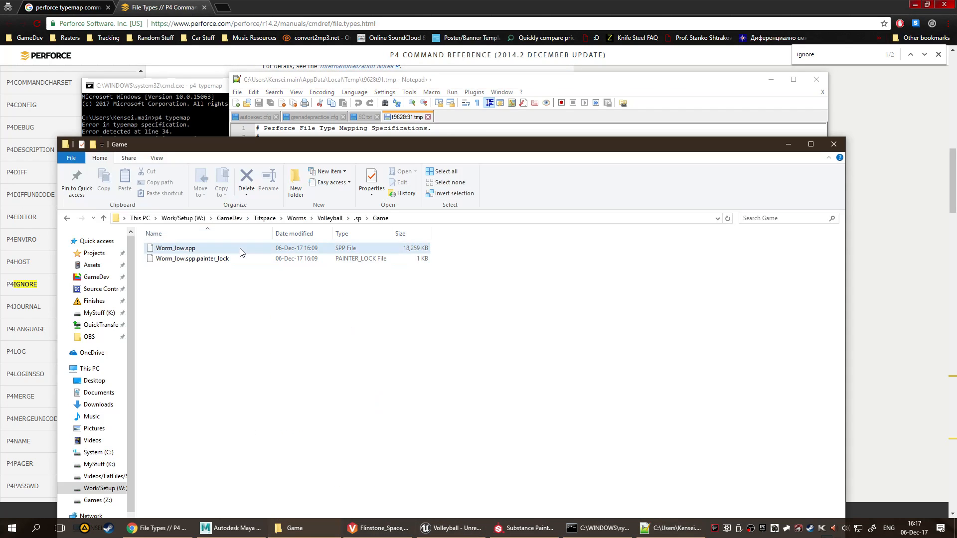
{"action": "right_click", "coordinate": [219, 248]}
{"action": "left_click", "coordinate": [257, 267]}
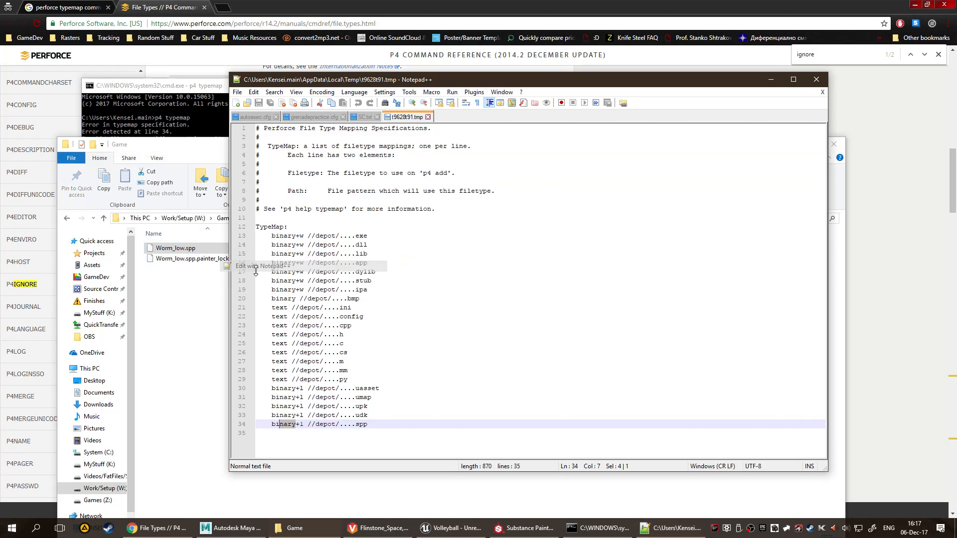
{"action": "left_click", "coordinate": [482, 116]}
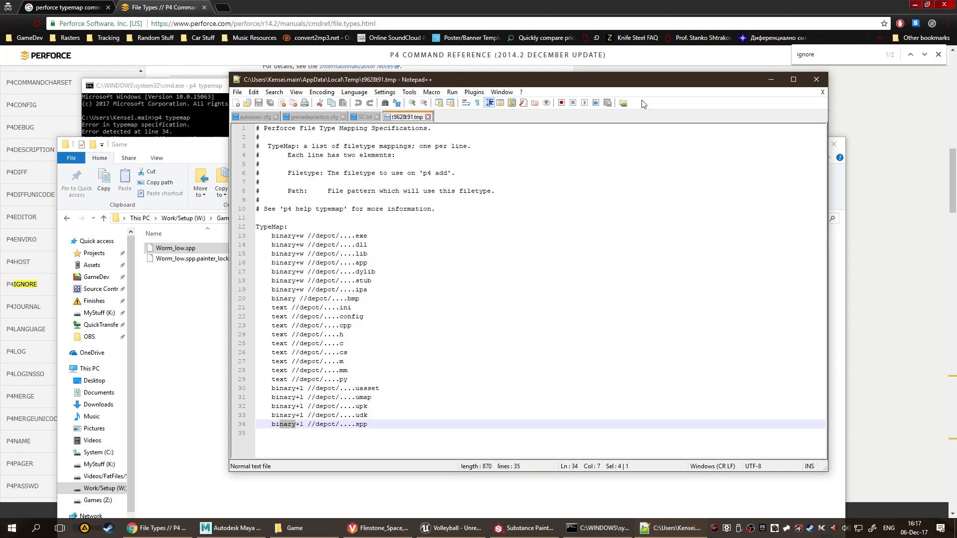
{"action": "left_click", "coordinate": [768, 79]}
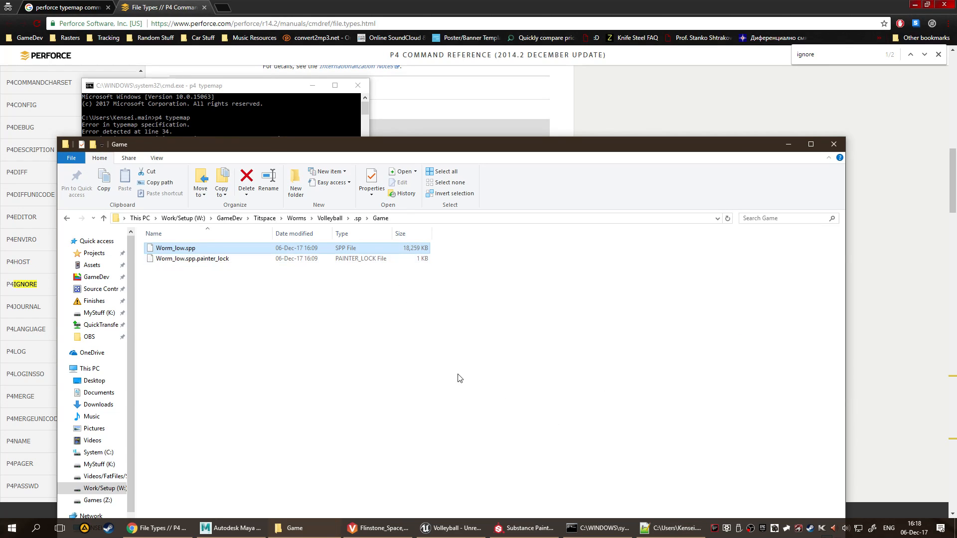
{"action": "left_click", "coordinate": [649, 526]}
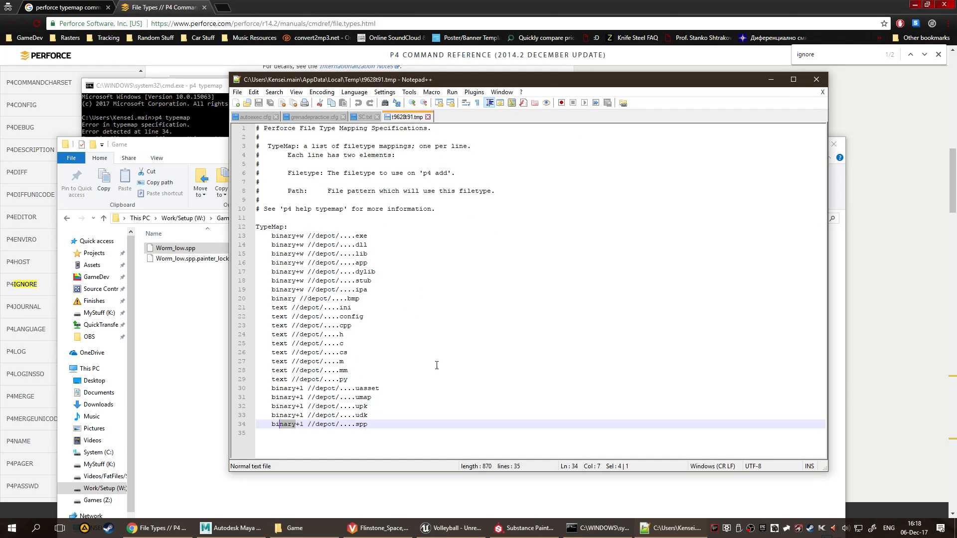
Set the .spp mapping's file type to binary+w, save the typemap specification and close it to submit the change.
{"action": "left_click", "coordinate": [399, 424]}
{"action": "left_click_drag", "start_coordinate": [272, 424], "coordinate": [304, 426]}
{"action": "key", "text": "Right"}
{"action": "key", "text": "BackSpace"}
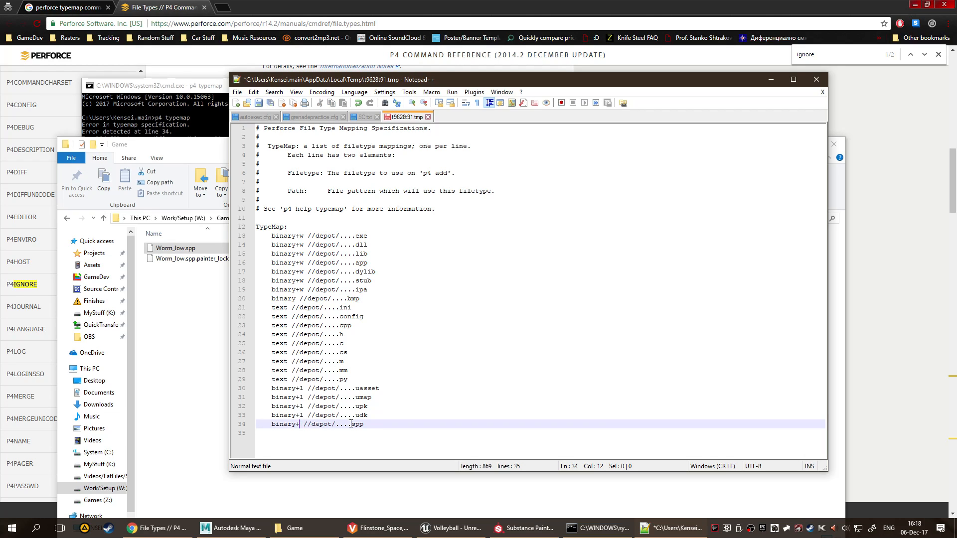
{"action": "type", "text": "w"}
{"action": "left_click", "coordinate": [498, 397]}
{"action": "key", "text": "ctrl+s"}
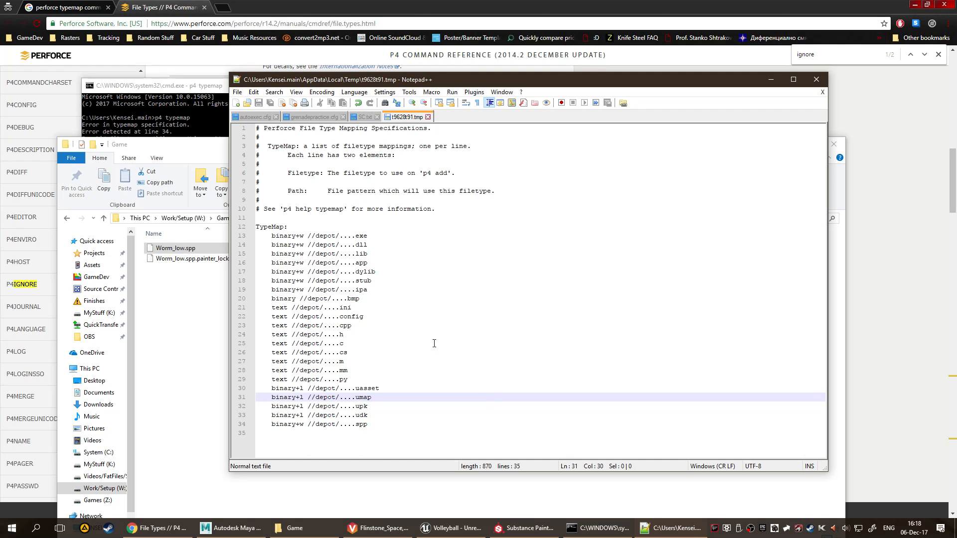
{"action": "left_click", "coordinate": [824, 82]}
{"action": "left_click", "coordinate": [185, 114]}
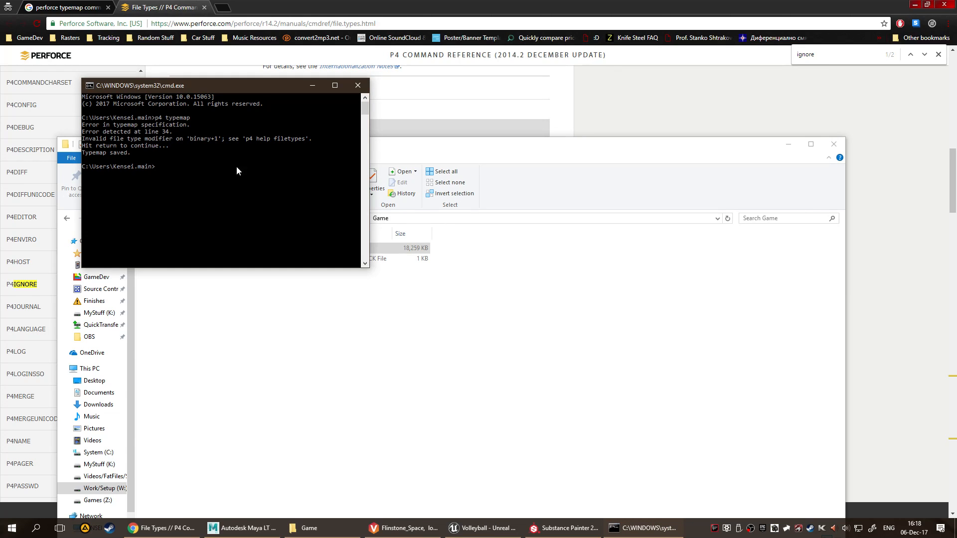
Compare the file type modifiers in the reference and rerun p4 typemap in the command prompt to reopen the specification.
{"action": "left_click", "coordinate": [640, 131]}
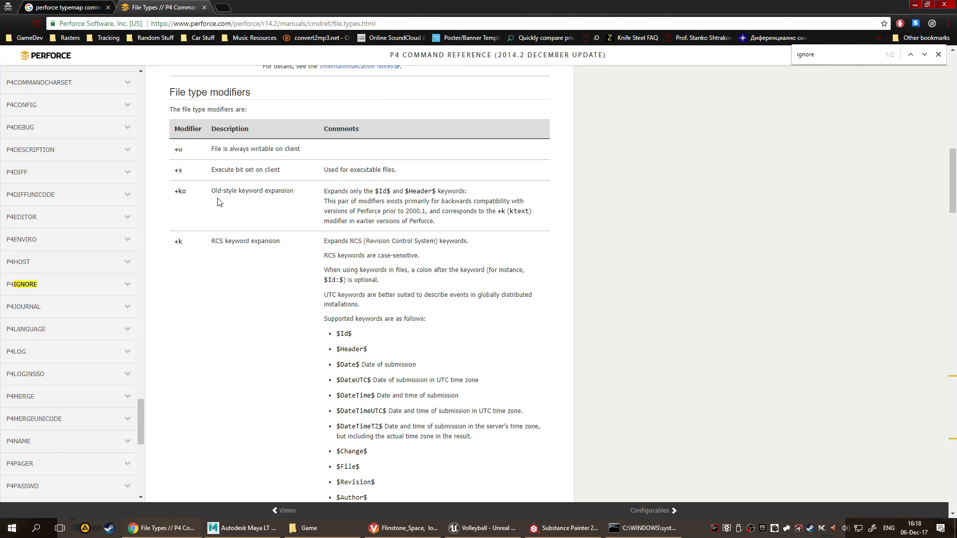
{"action": "scroll", "coordinate": [220, 203], "scroll_direction": "down", "scroll_amount": 6}
{"action": "scroll", "coordinate": [195, 339], "scroll_direction": "down", "scroll_amount": 4}
{"action": "scroll", "coordinate": [182, 344], "scroll_direction": "up", "scroll_amount": 11}
{"action": "scroll", "coordinate": [169, 309], "scroll_direction": "down", "scroll_amount": 7}
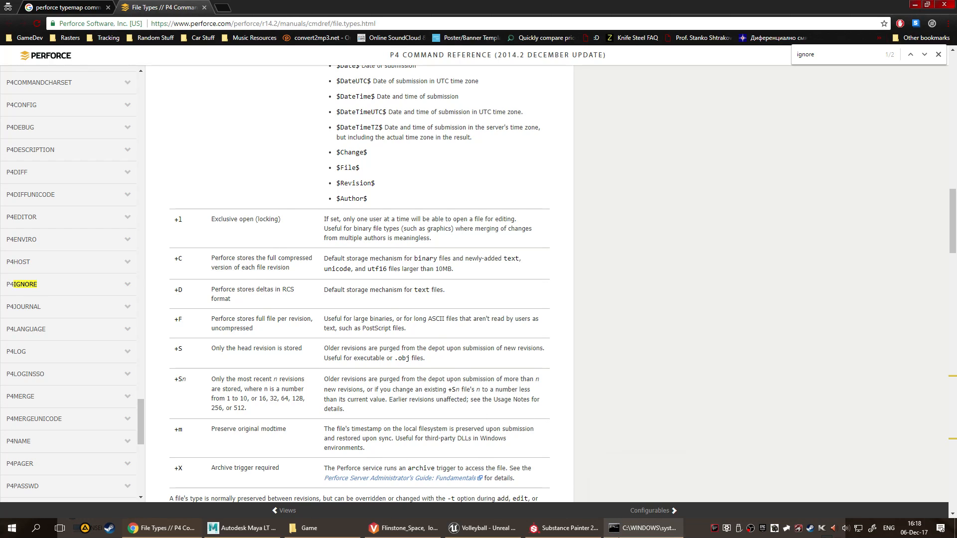
{"action": "left_click", "coordinate": [609, 523]}
{"action": "key", "text": "Up"}
{"action": "key", "text": "Return"}
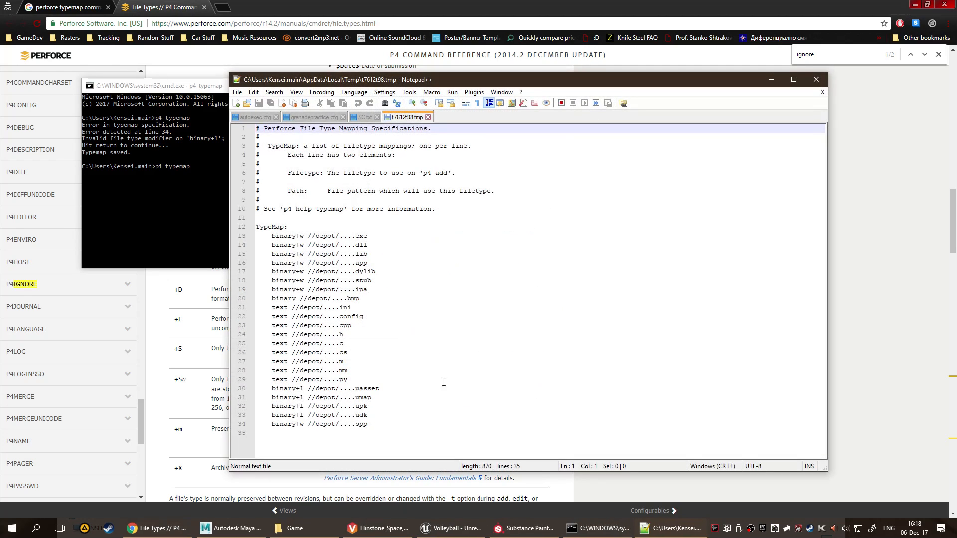
Set the .spp mapping's file type to binary+l, save and close the typemap specification, and close the command prompt.
{"action": "left_click", "coordinate": [304, 425]}
{"action": "key", "text": "BackSpace"}
{"action": "type", "text": "l"}
{"action": "key", "text": "Escape"}
{"action": "key", "text": "BackSpace"}
{"action": "type", "text": "l"}
{"action": "key", "text": "Escape"}
{"action": "key", "text": "BackSpace"}
{"action": "type", "text": "l"}
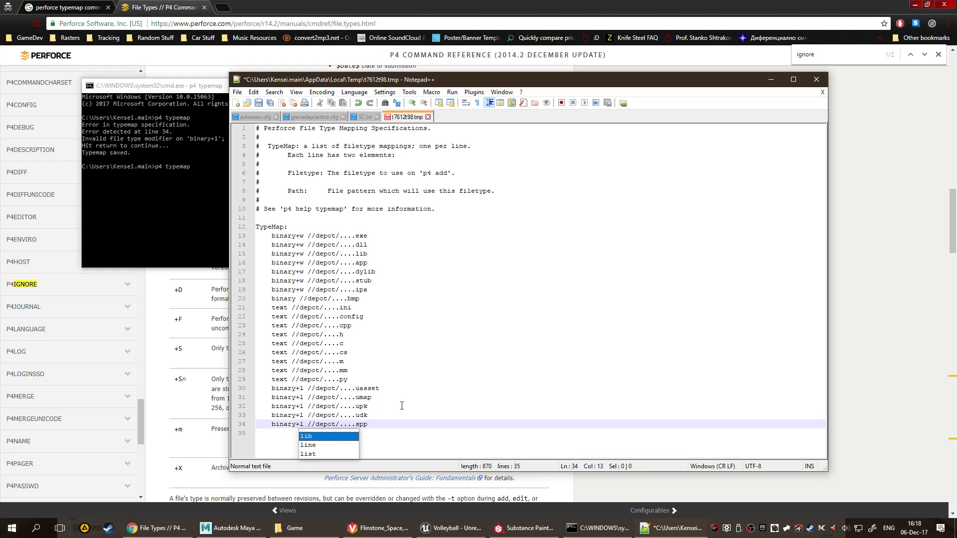
{"action": "left_click", "coordinate": [472, 323]}
{"action": "key", "text": "ctrl+s"}
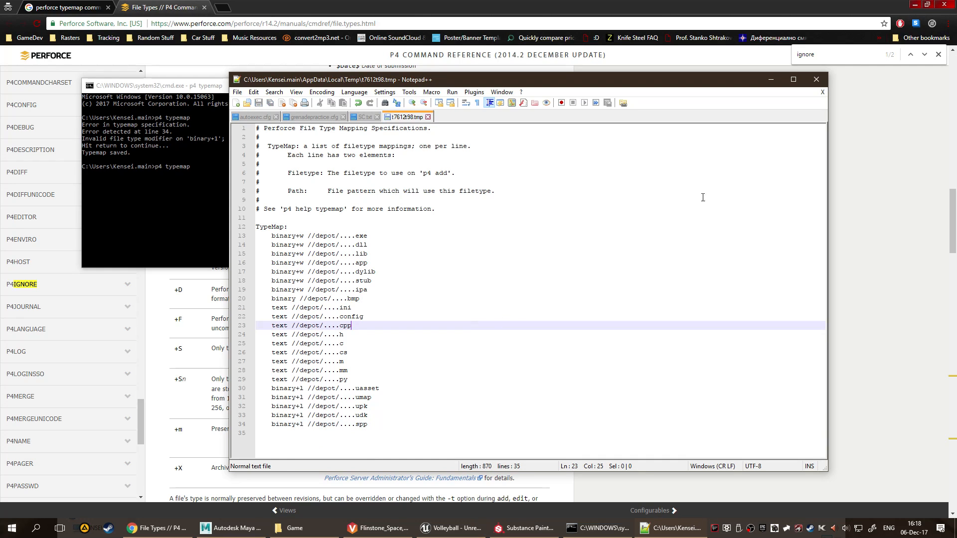
{"action": "left_click", "coordinate": [816, 79]}
{"action": "left_click", "coordinate": [358, 87]}
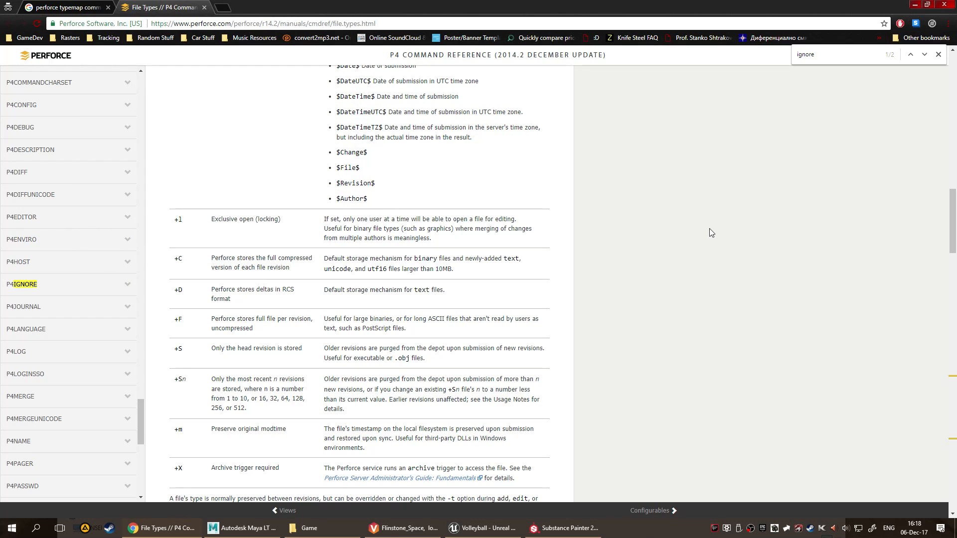
Reread the exclusive open (locking) modifier's description on the File Types page and close the browser.
{"action": "scroll", "coordinate": [709, 228], "scroll_direction": "up", "scroll_amount": 10}
{"action": "scroll", "coordinate": [708, 222], "scroll_direction": "down", "scroll_amount": 5}
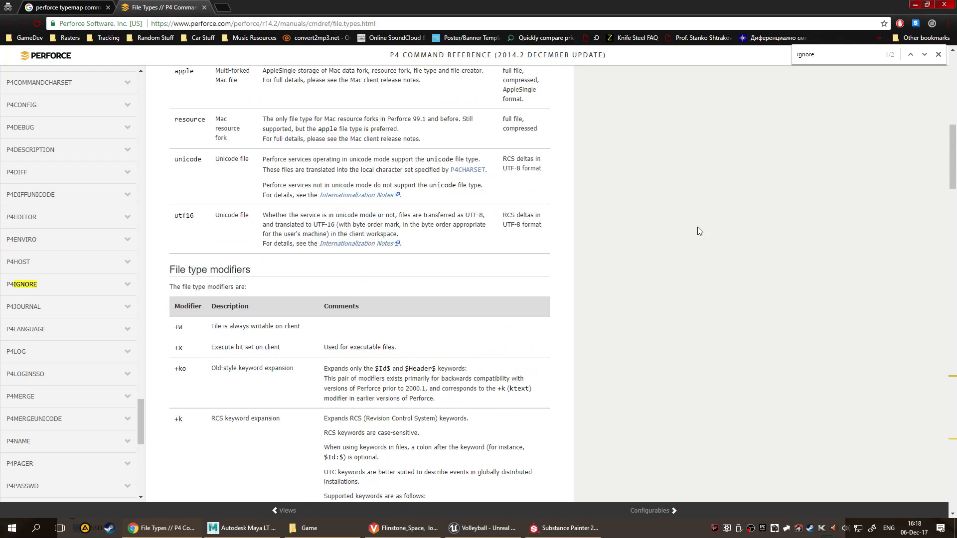
{"action": "scroll", "coordinate": [696, 220], "scroll_direction": "down", "scroll_amount": 4}
{"action": "left_click_drag", "start_coordinate": [230, 269], "coordinate": [337, 243]}
{"action": "left_click", "coordinate": [812, 239]}
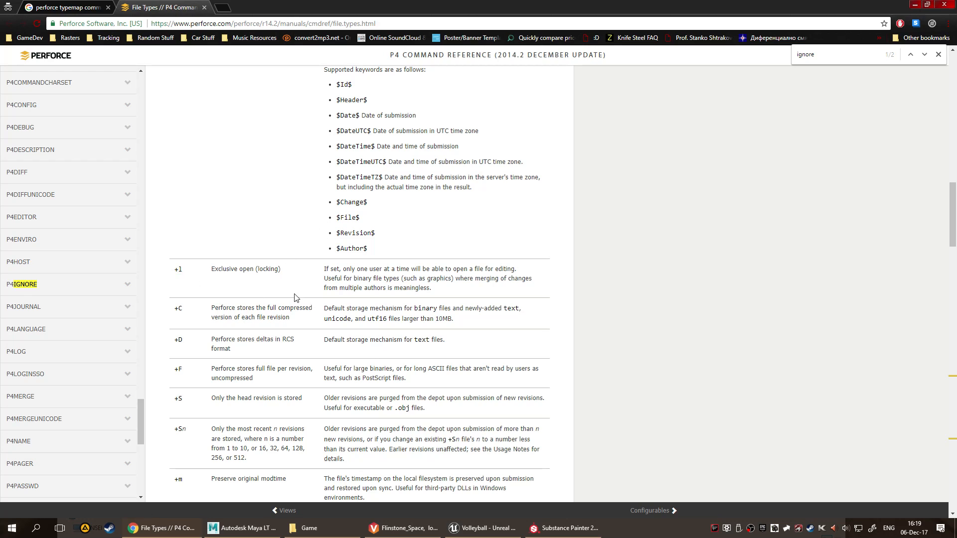
{"action": "scroll", "coordinate": [441, 304], "scroll_direction": "up", "scroll_amount": 8}
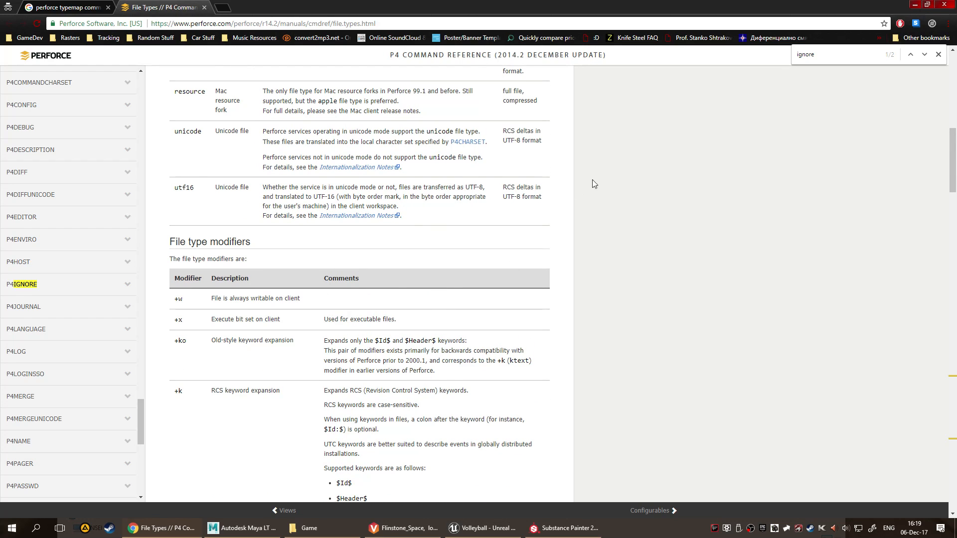
{"action": "left_click", "coordinate": [944, 4]}
Close the Game folder window containing the Worm_low files and switch to Substance Painter.
{"action": "left_click", "coordinate": [495, 318]}
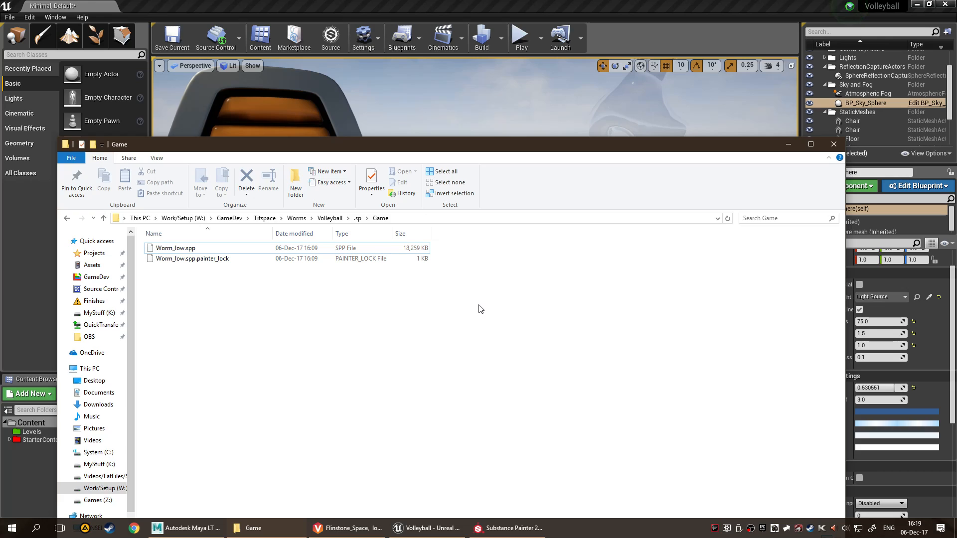
{"action": "left_click", "coordinate": [158, 259]}
{"action": "left_click", "coordinate": [324, 312]}
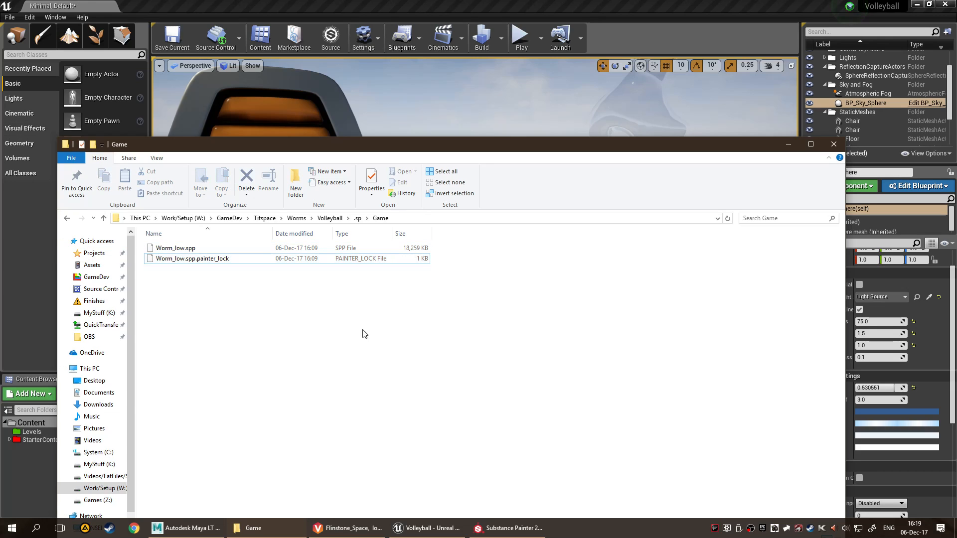
{"action": "left_click", "coordinate": [829, 148]}
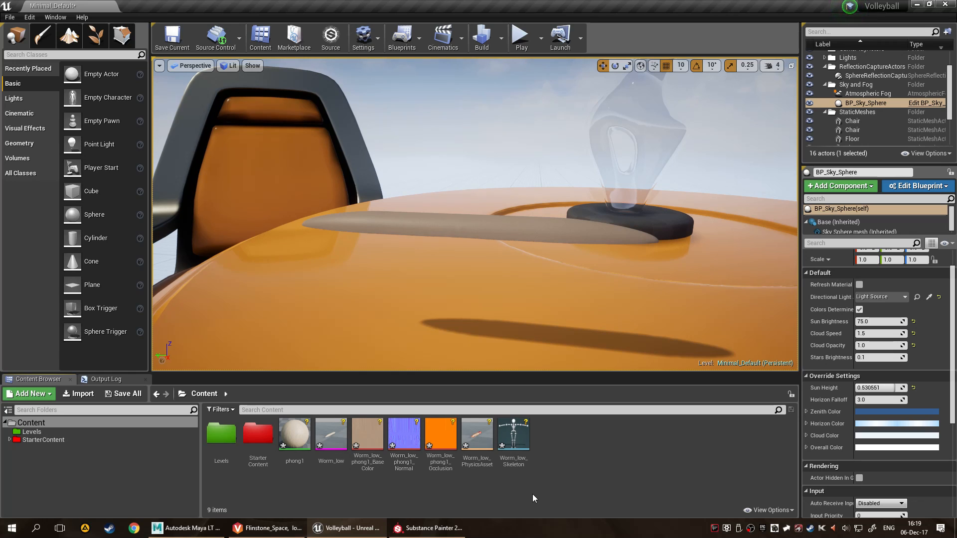
{"action": "left_click", "coordinate": [294, 434]}
{"action": "key", "text": "alt+Tab"}
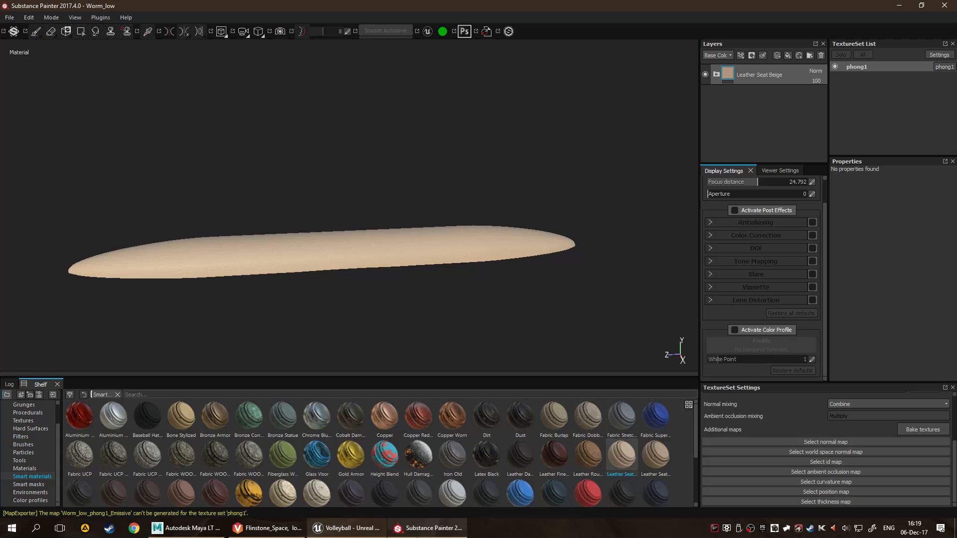
Close Substance Painter and return to the Unreal editor with the Volleyball project.
{"action": "left_click", "coordinate": [462, 277]}
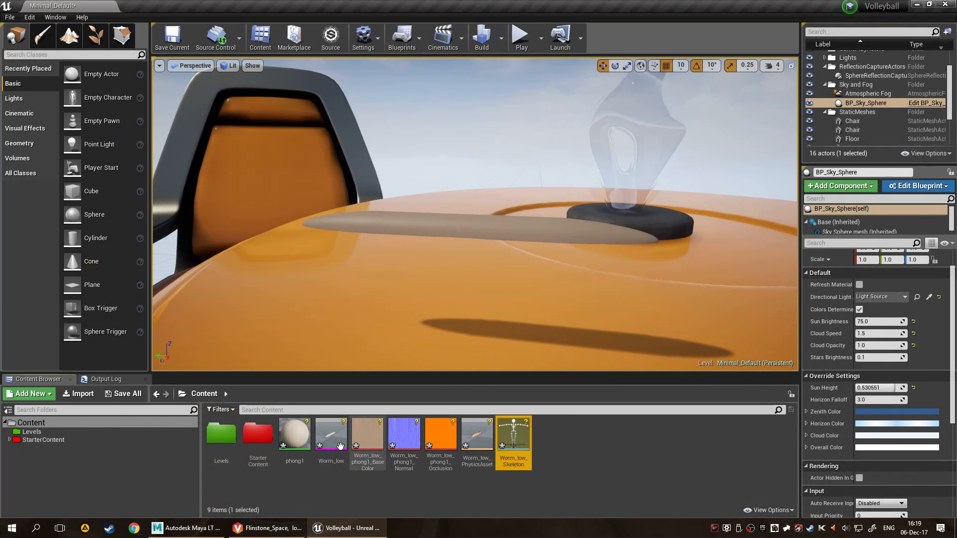
{"action": "left_click", "coordinate": [295, 435], "text": "shift"}
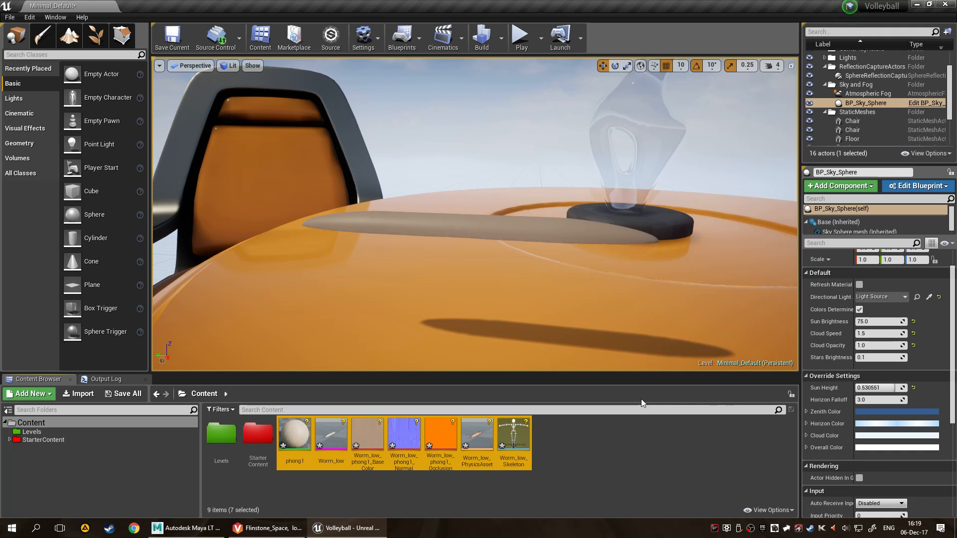
{"action": "key", "text": "Delete"}
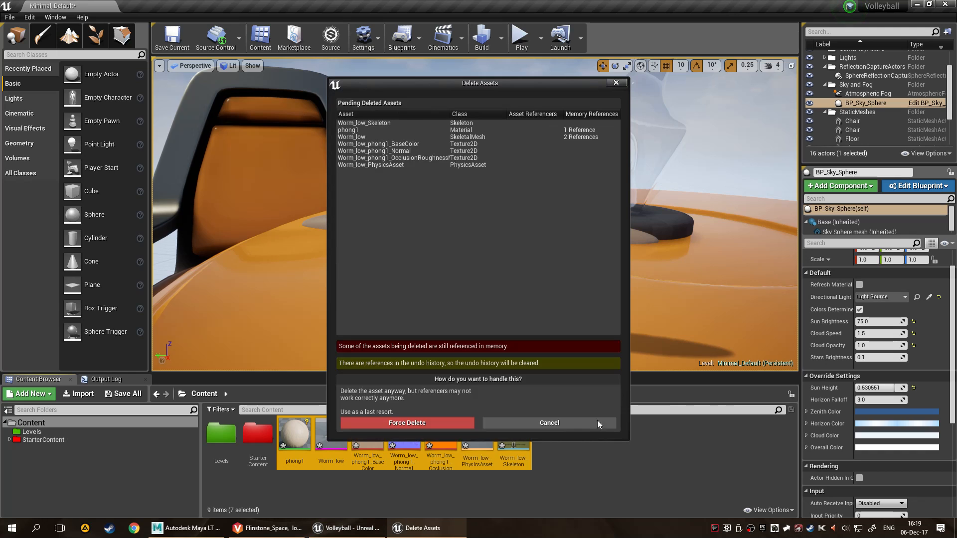
{"action": "left_click", "coordinate": [616, 83]}
Delete the worm mesh from the level and force delete all assets from phong1 to Worm_low_Skeleton in the Content folder.
{"action": "left_click", "coordinate": [462, 214]}
{"action": "key", "text": "Delete"}
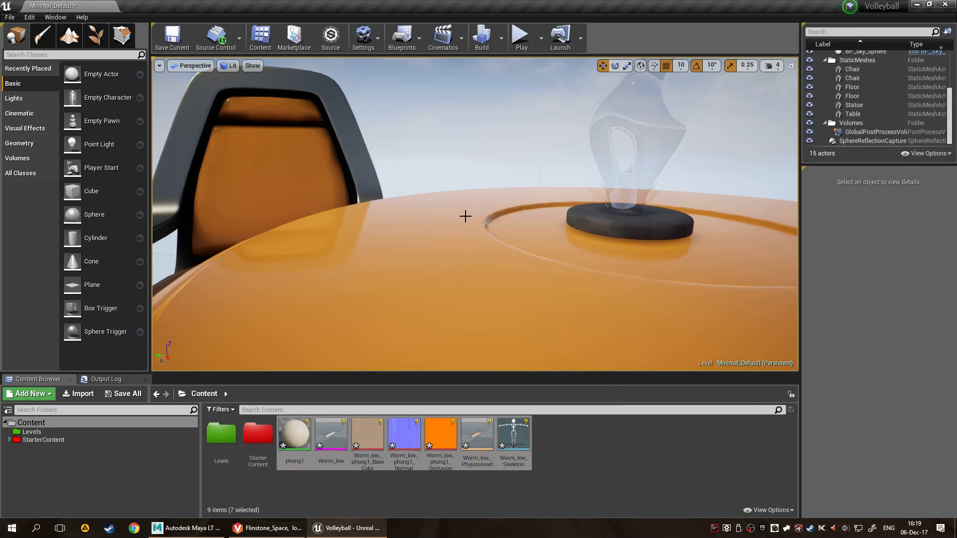
{"action": "left_click", "coordinate": [594, 472]}
{"action": "left_click", "coordinate": [284, 434]}
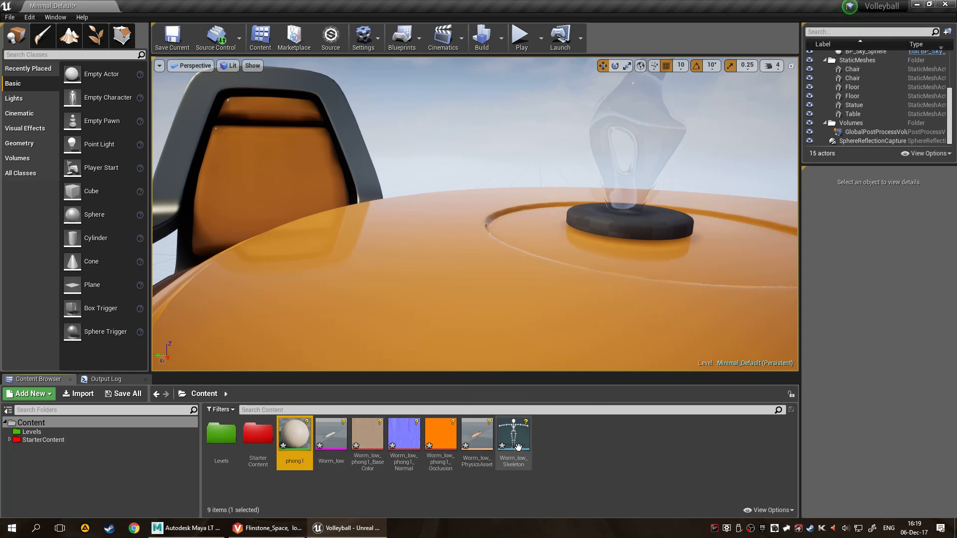
{"action": "left_click", "coordinate": [517, 438], "text": "shift"}
{"action": "key", "text": "Delete"}
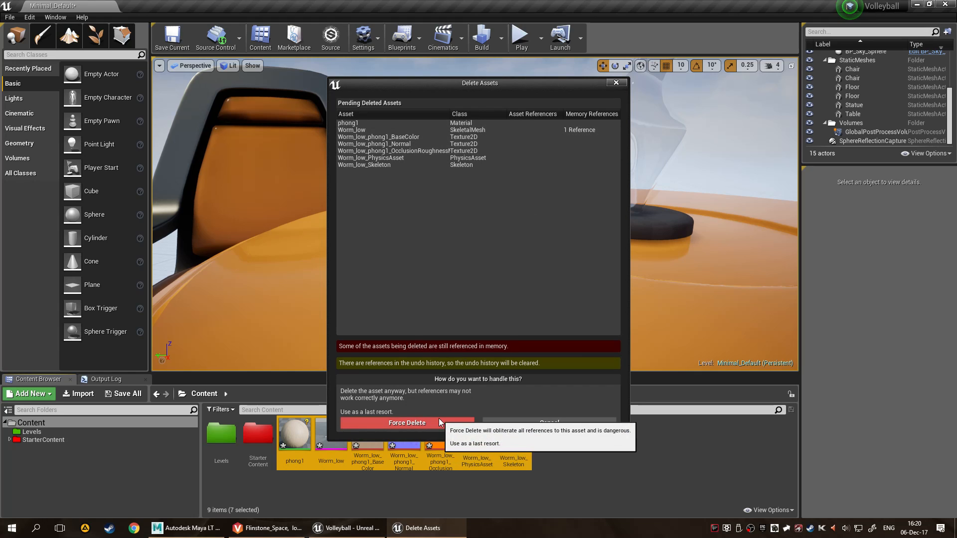
{"action": "left_click", "coordinate": [452, 422]}
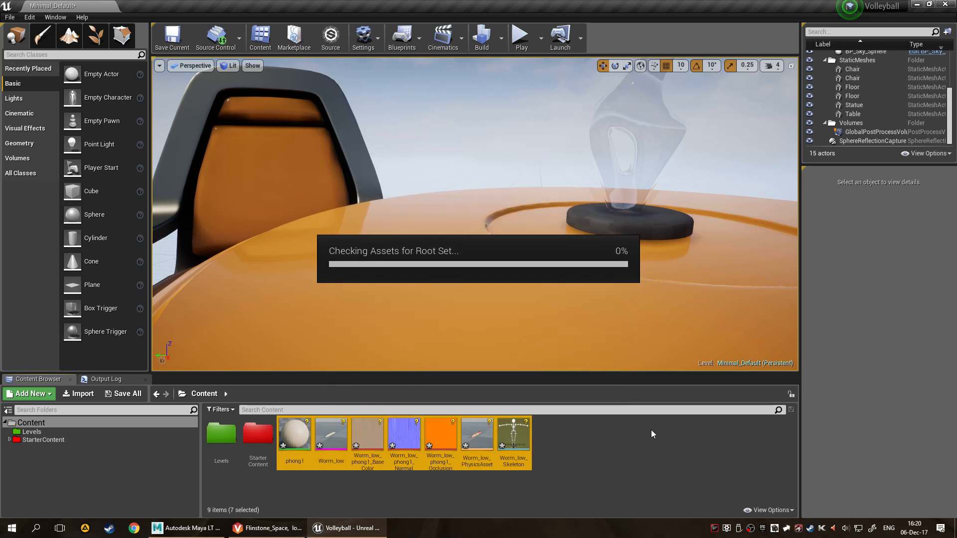
Close the Unreal editor without saving the modified level and wood materials.
{"action": "scroll", "coordinate": [365, 315], "scroll_direction": "down", "scroll_amount": 8}
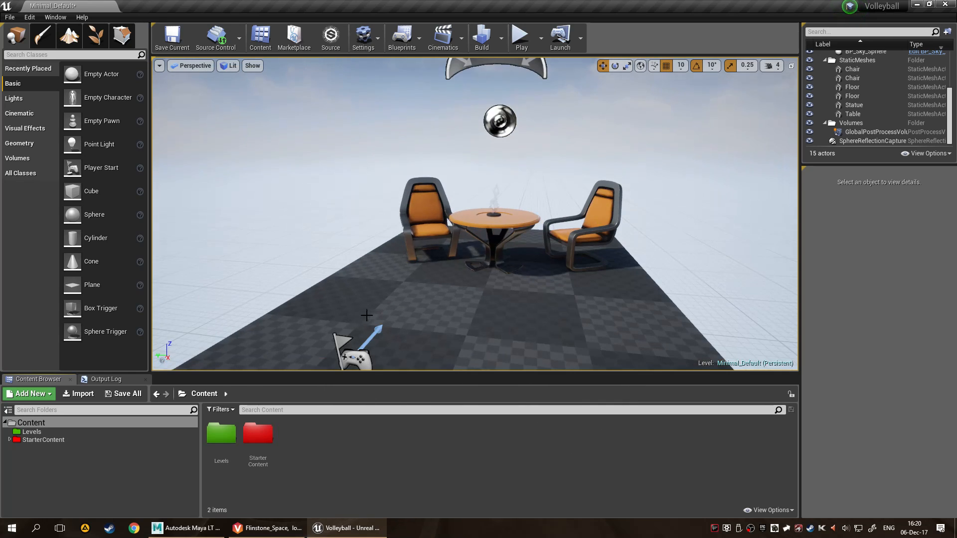
{"action": "scroll", "coordinate": [512, 308], "scroll_direction": "up", "scroll_amount": 8}
{"action": "scroll", "coordinate": [483, 279], "scroll_direction": "down", "scroll_amount": 8}
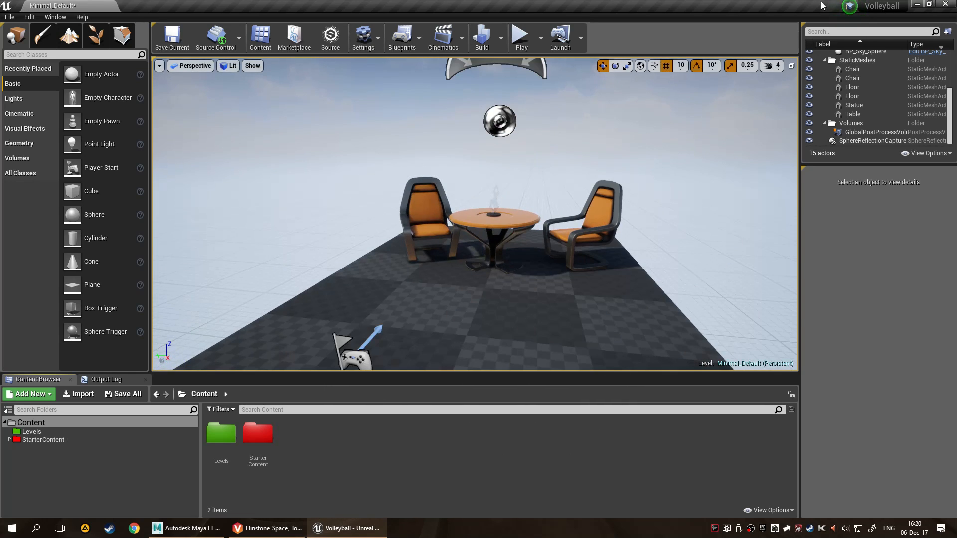
{"action": "key", "text": "ctrl+shift+s"}
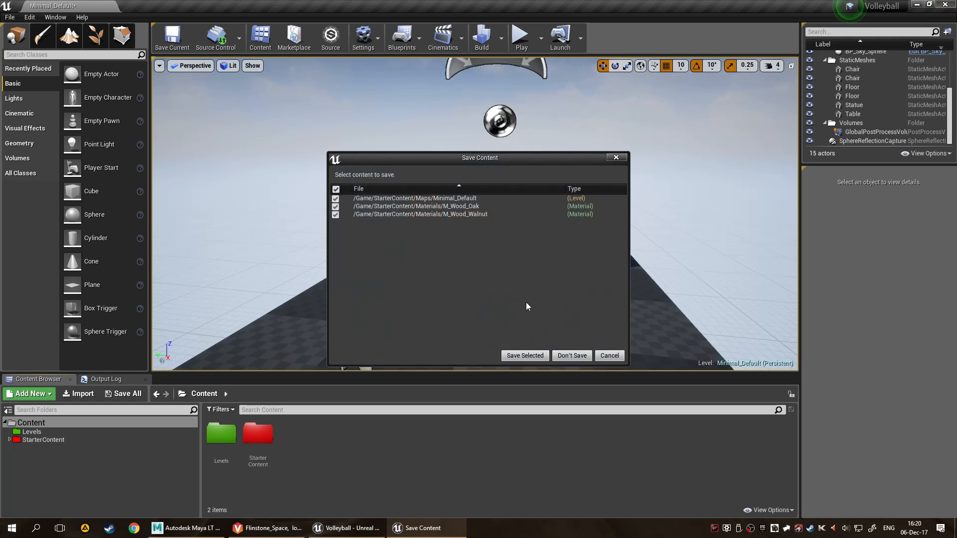
{"action": "left_click", "coordinate": [569, 360]}
Expand the .sp folder and its Game subfolder under Volleyball in the P4V workspace tree.
{"action": "left_click", "coordinate": [62, 243]}
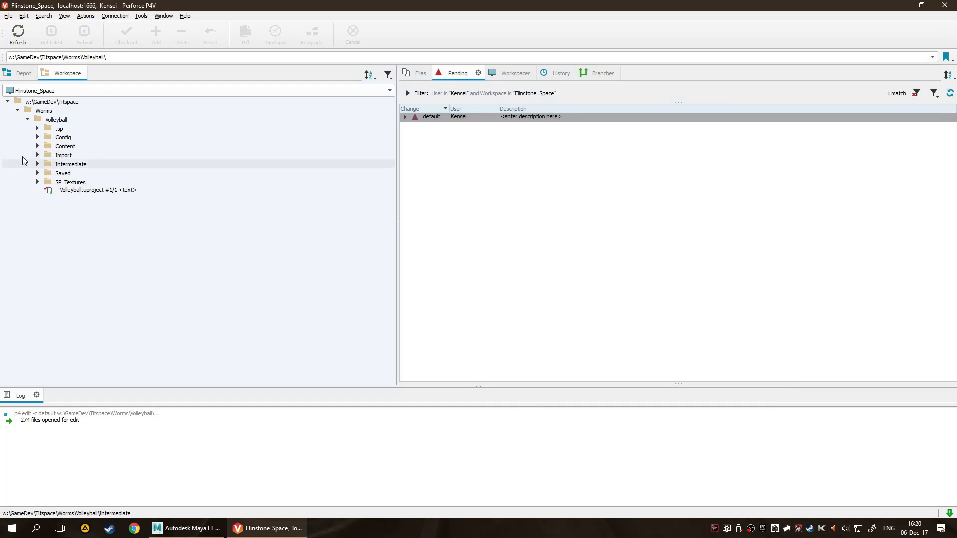
{"action": "left_click", "coordinate": [37, 128]}
{"action": "left_click", "coordinate": [47, 138]}
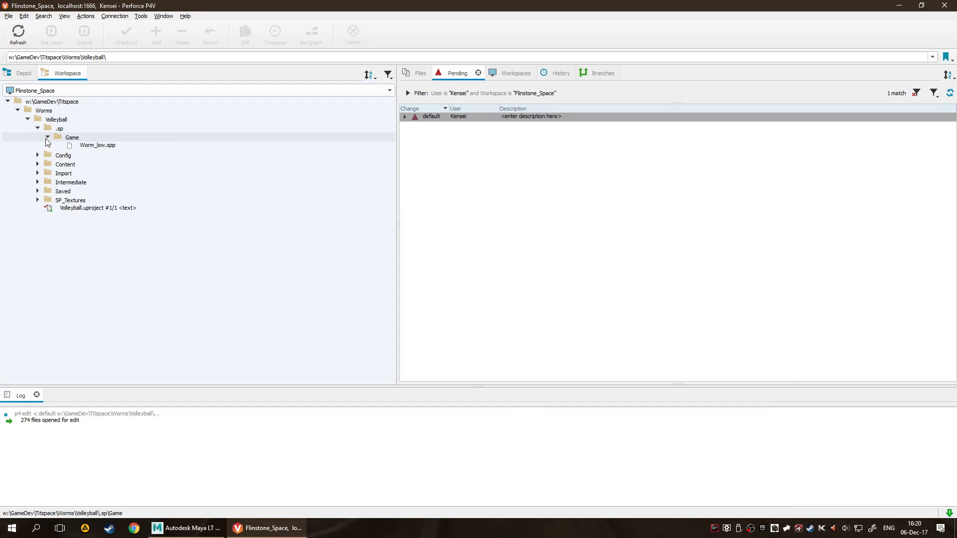
Open File Explorer and browse from GameDev through Titspace, Worms, Volleyball and .sp to the Game folder.
{"action": "key", "text": "super+e"}
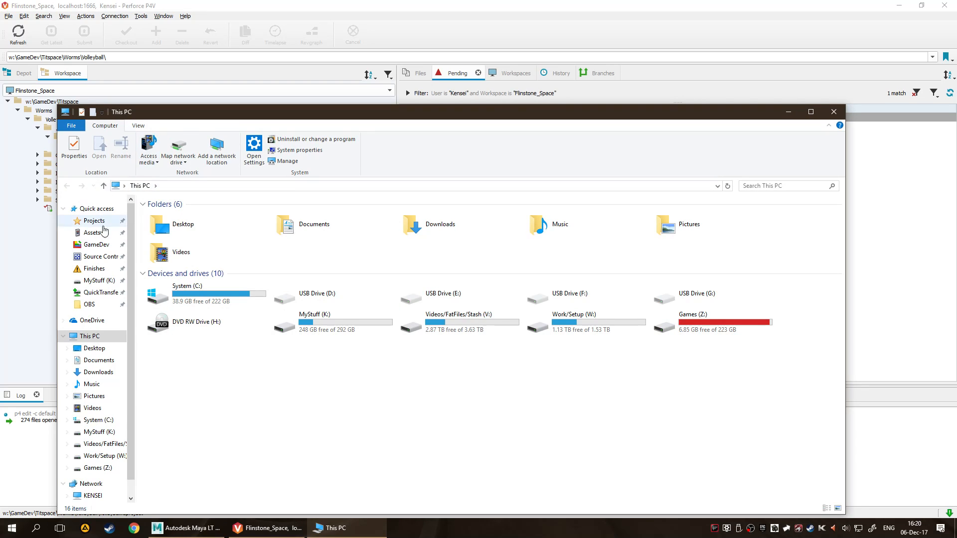
{"action": "left_click", "coordinate": [97, 244]}
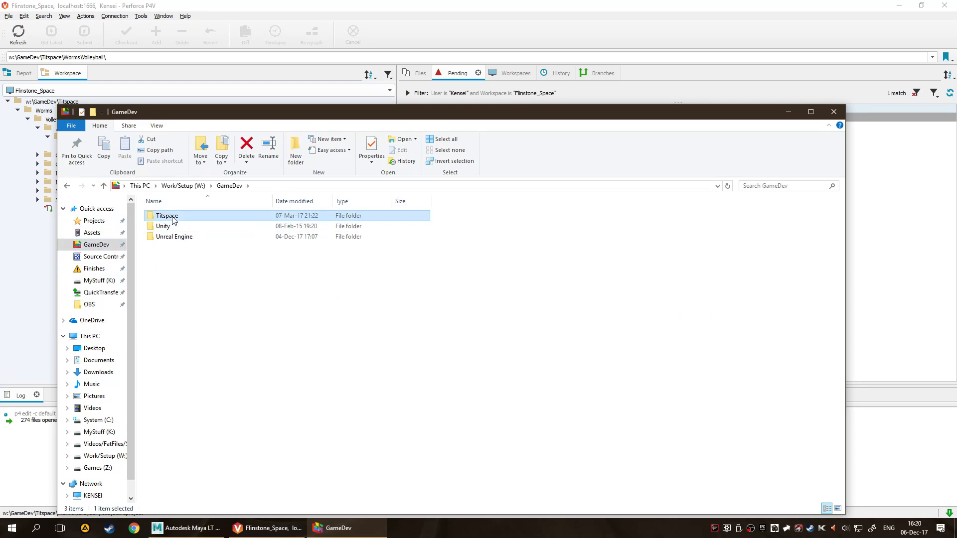
{"action": "double_click", "coordinate": [170, 217]}
{"action": "double_click", "coordinate": [171, 218]}
{"action": "double_click", "coordinate": [172, 218]}
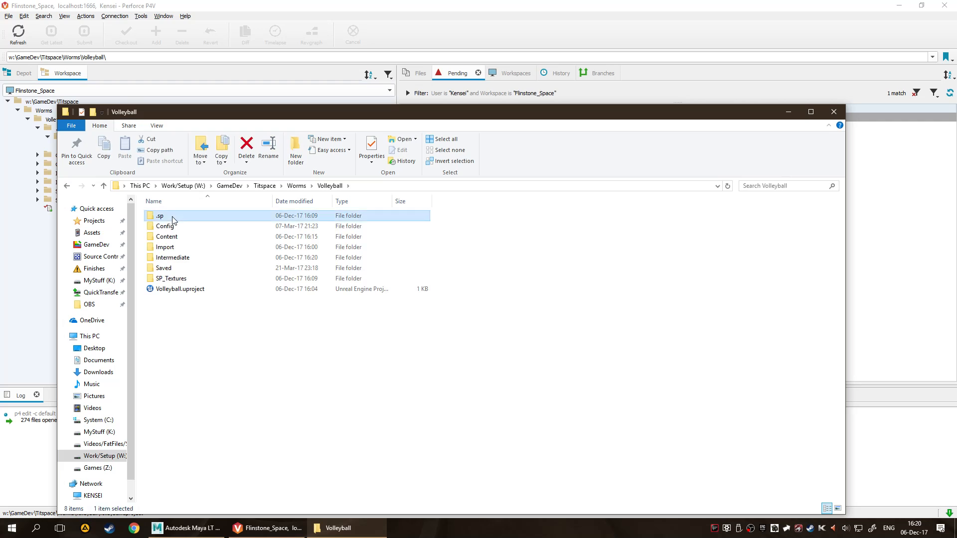
{"action": "double_click", "coordinate": [169, 219]}
{"action": "left_click", "coordinate": [254, 222]}
{"action": "double_click", "coordinate": [254, 221]}
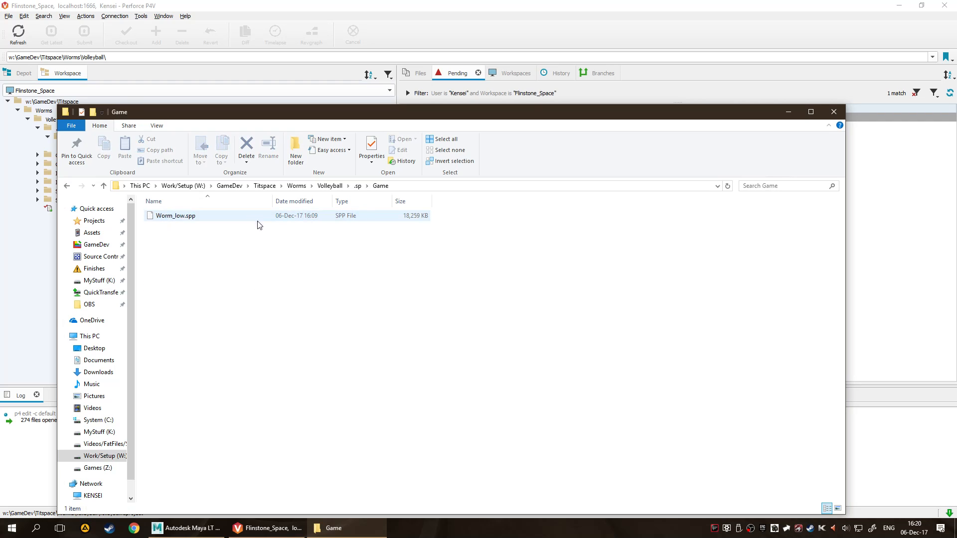
Examine Volleyball's Import folder and its .mayaSwatches subfolder, return to the Volleyball folder and minimize the File Explorer window.
{"action": "key", "text": "BackSpace"}
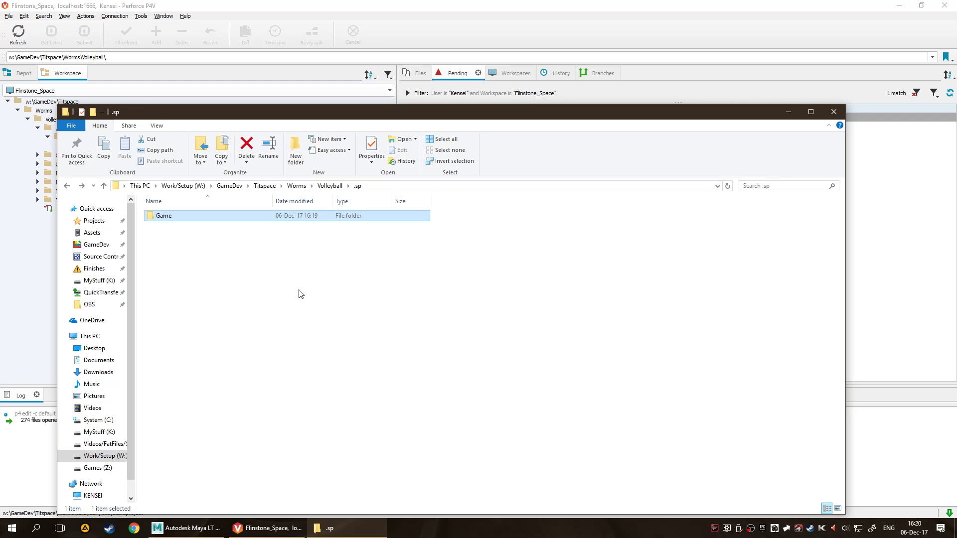
{"action": "left_click", "coordinate": [179, 256]}
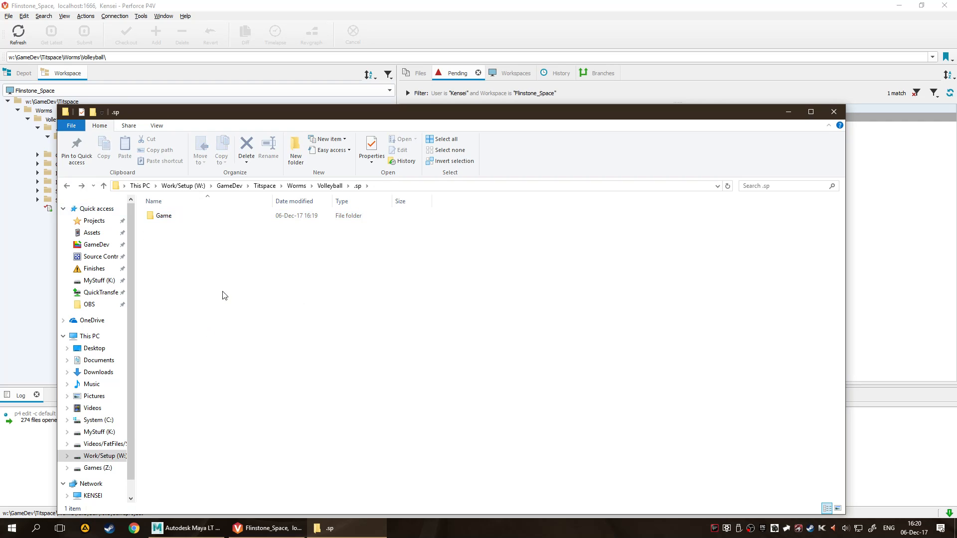
{"action": "key", "text": "BackSpace"}
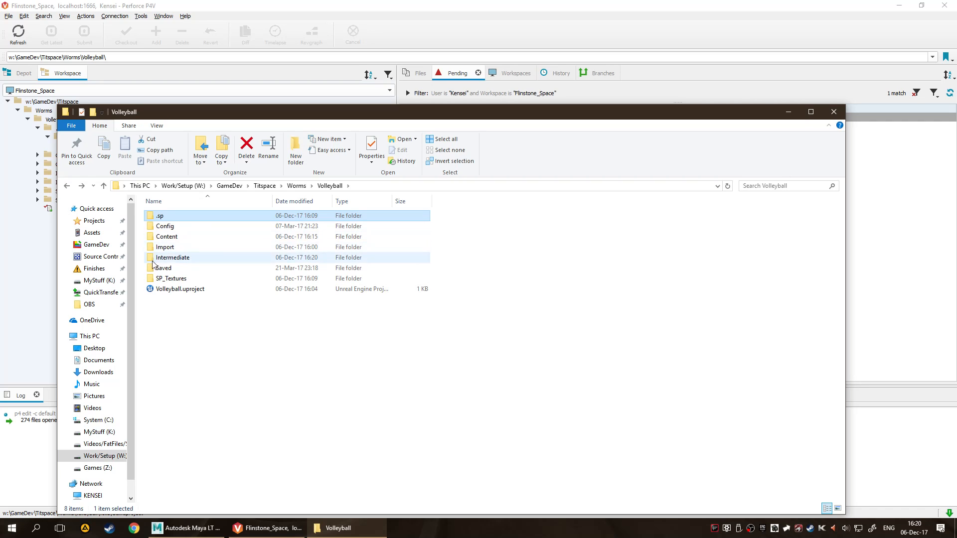
{"action": "double_click", "coordinate": [177, 248]}
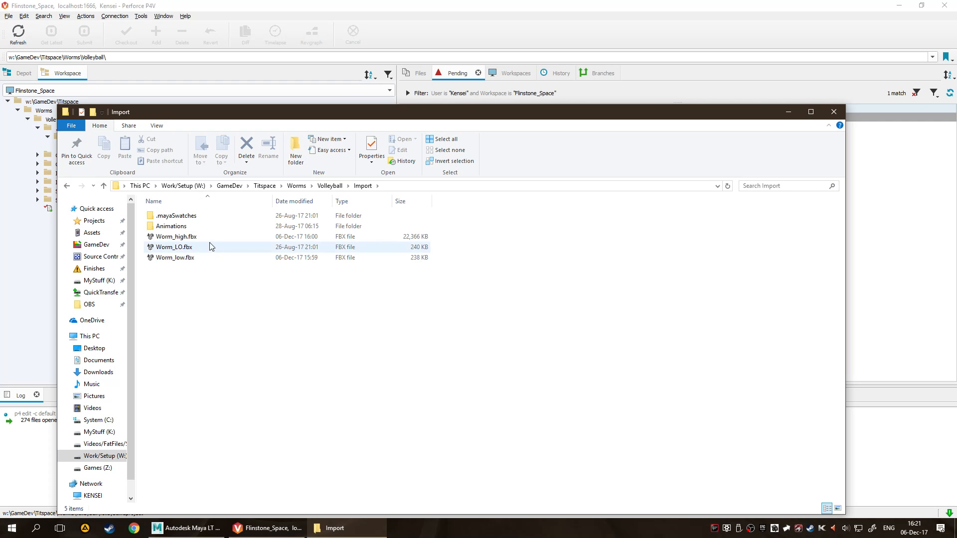
{"action": "double_click", "coordinate": [216, 218]}
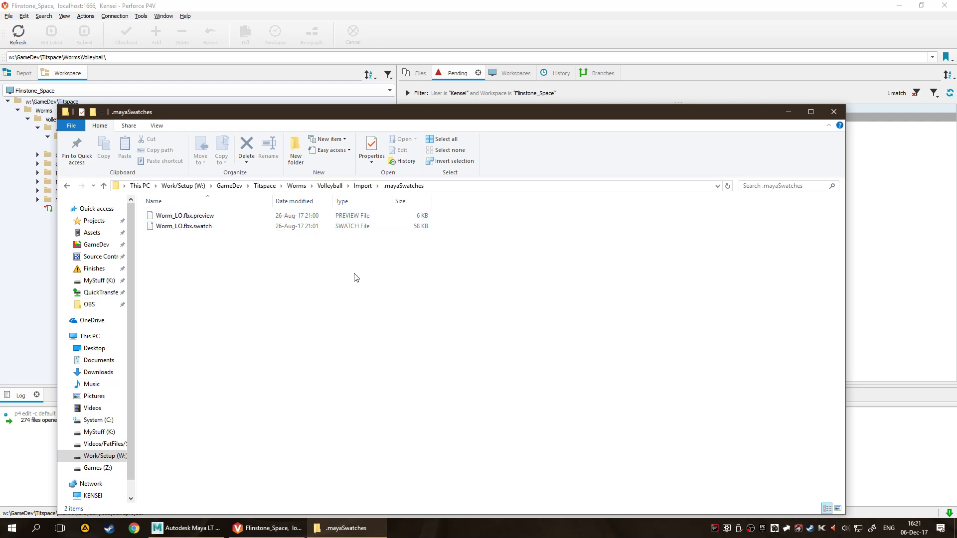
{"action": "key", "text": "alt+Left"}
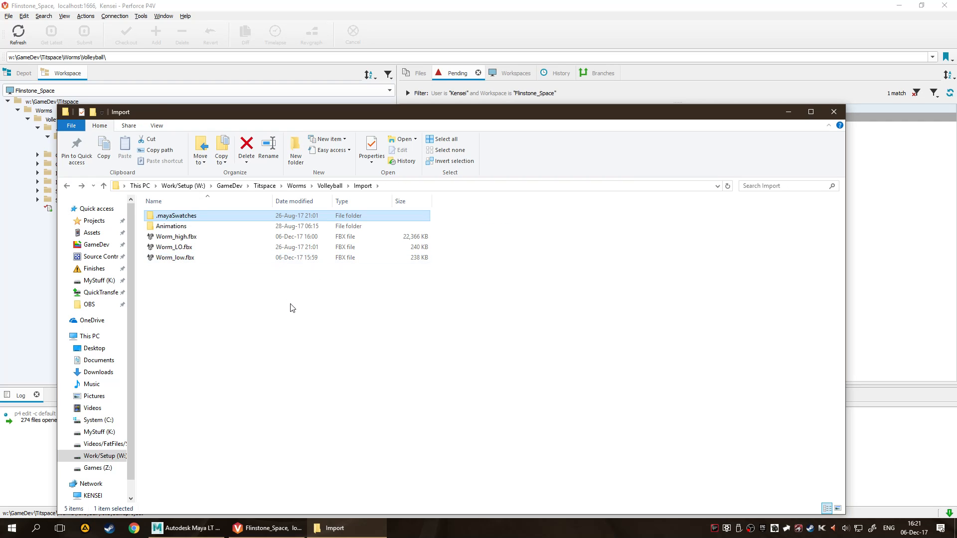
{"action": "left_click_drag", "start_coordinate": [266, 275], "coordinate": [263, 208]}
{"action": "left_click", "coordinate": [336, 315]}
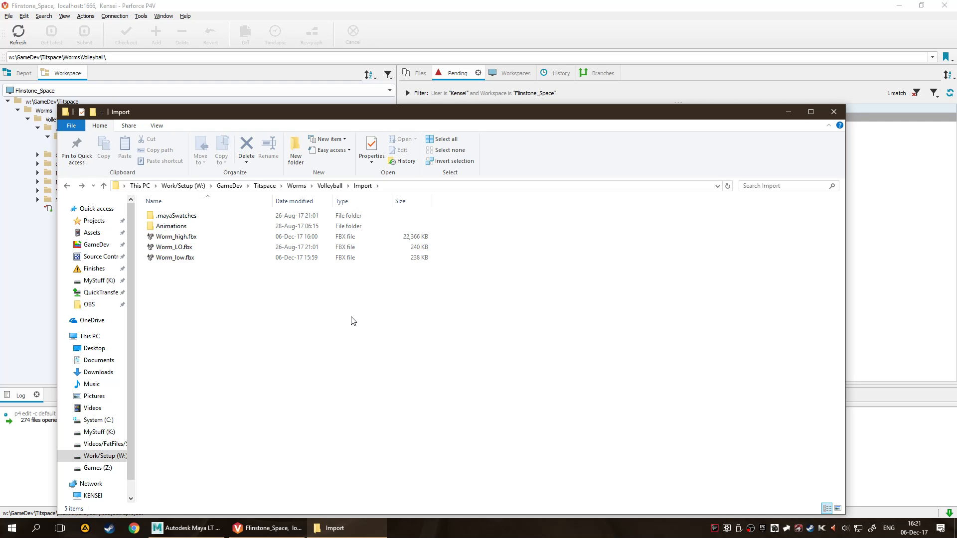
{"action": "key", "text": "alt+Left"}
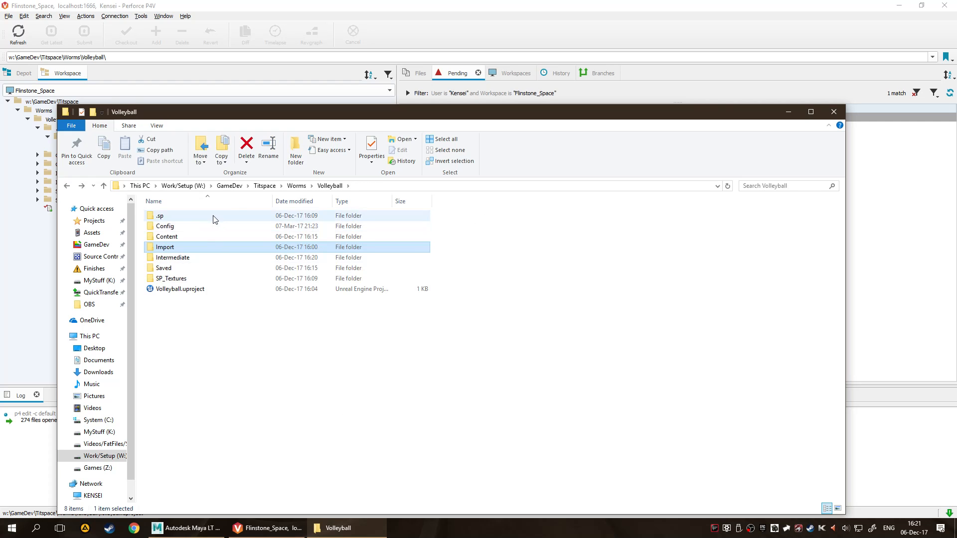
{"action": "left_click", "coordinate": [787, 112]}
{"action": "left_click", "coordinate": [100, 130]}
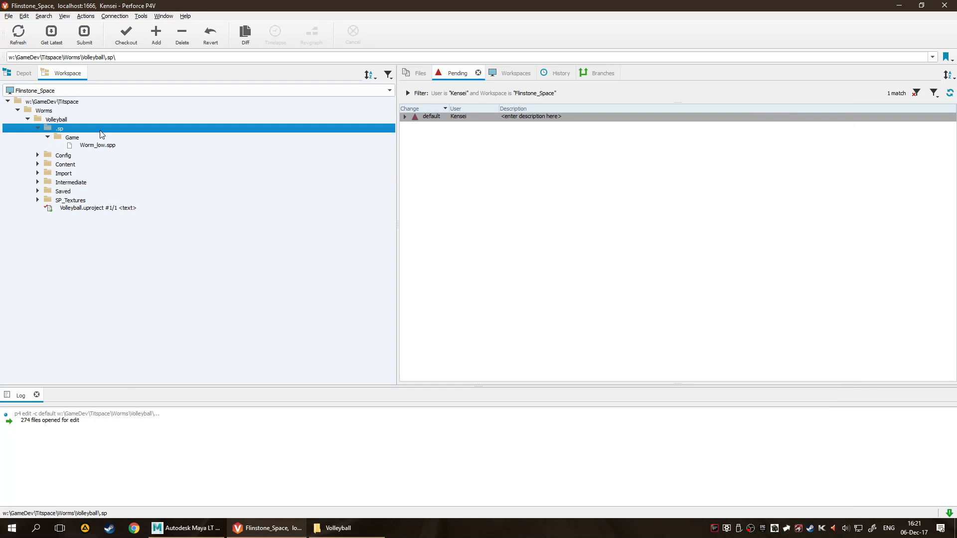
{"action": "right_click", "coordinate": [101, 134]}
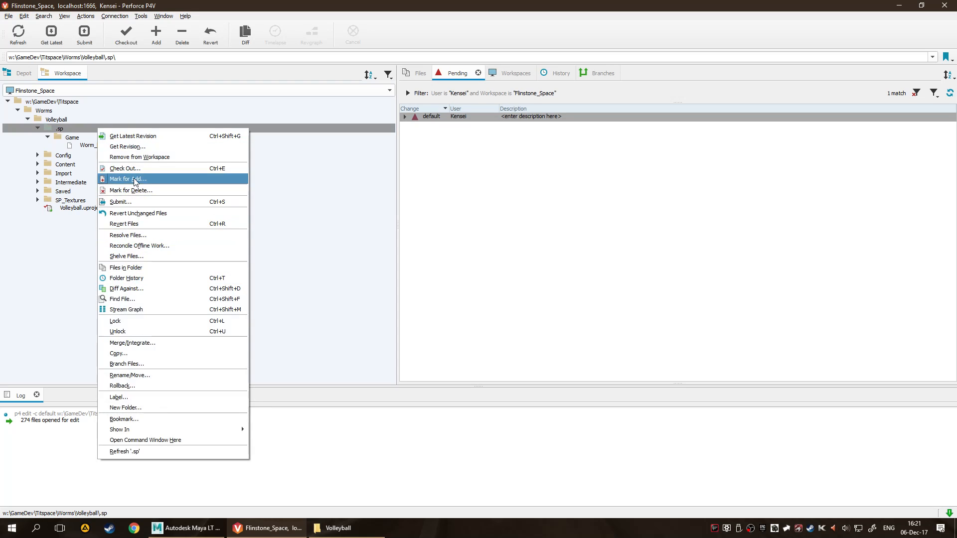
{"action": "left_click", "coordinate": [73, 289]}
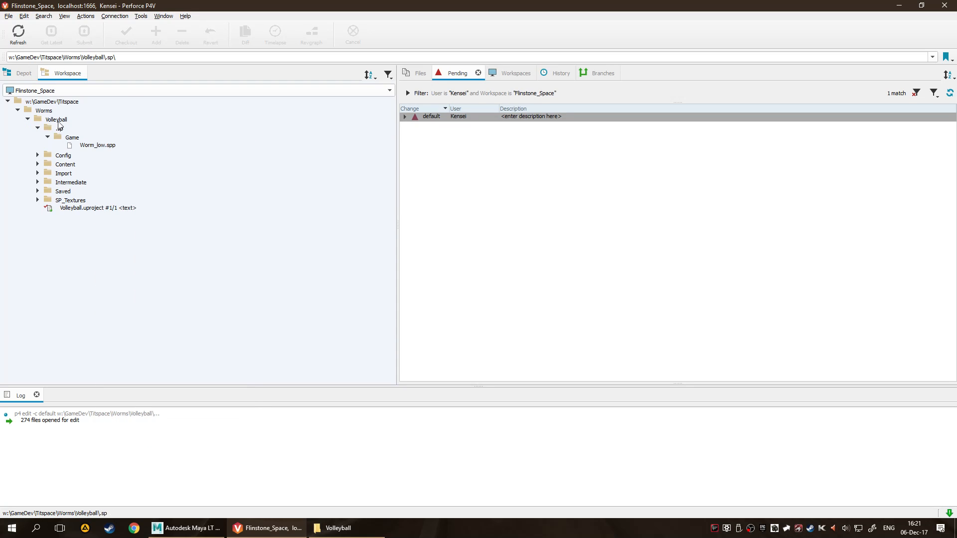
{"action": "left_click", "coordinate": [74, 119]}
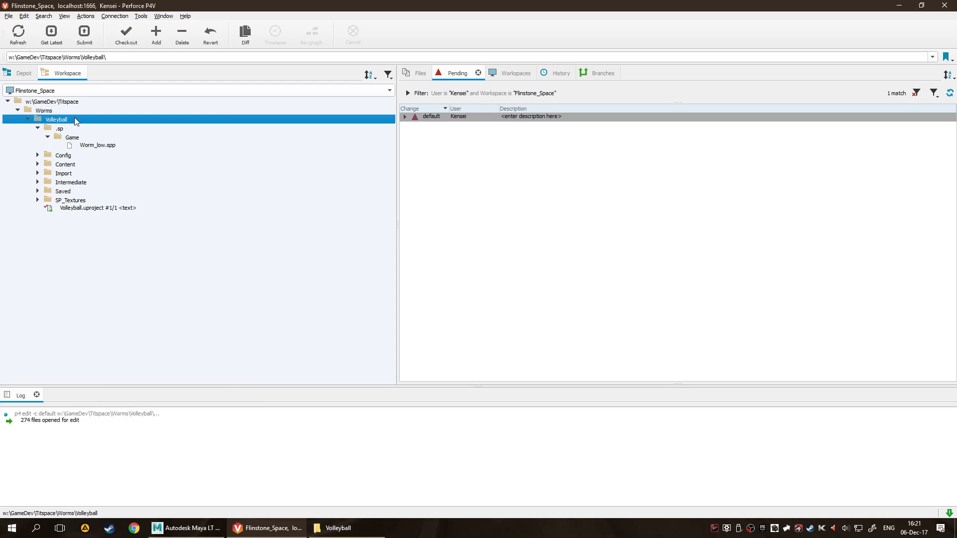
{"action": "right_click", "coordinate": [74, 119]}
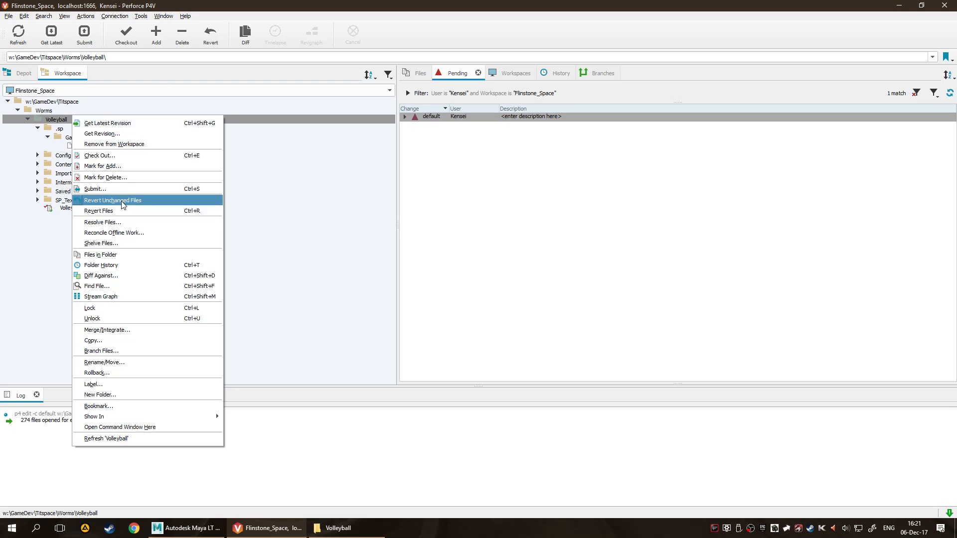
{"action": "left_click", "coordinate": [19, 240]}
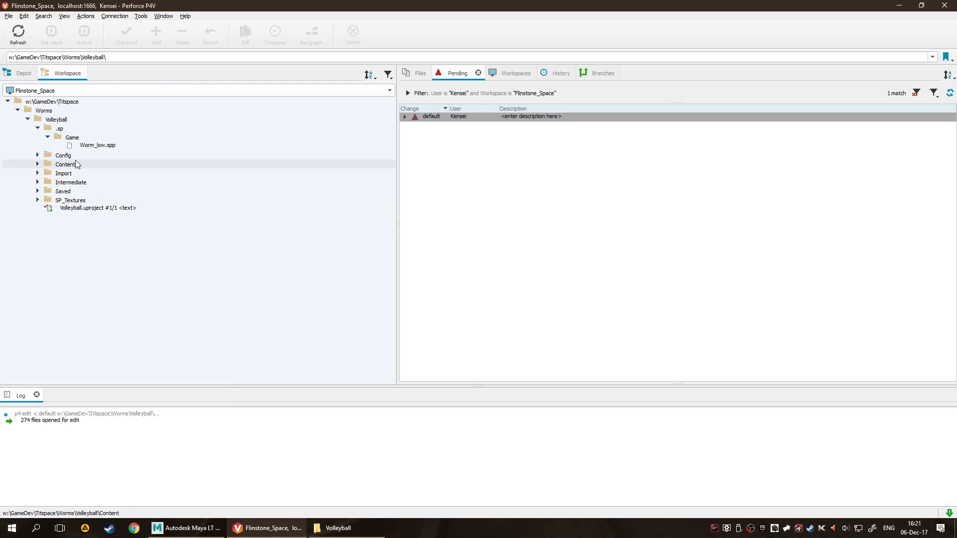
{"action": "right_click", "coordinate": [84, 208]}
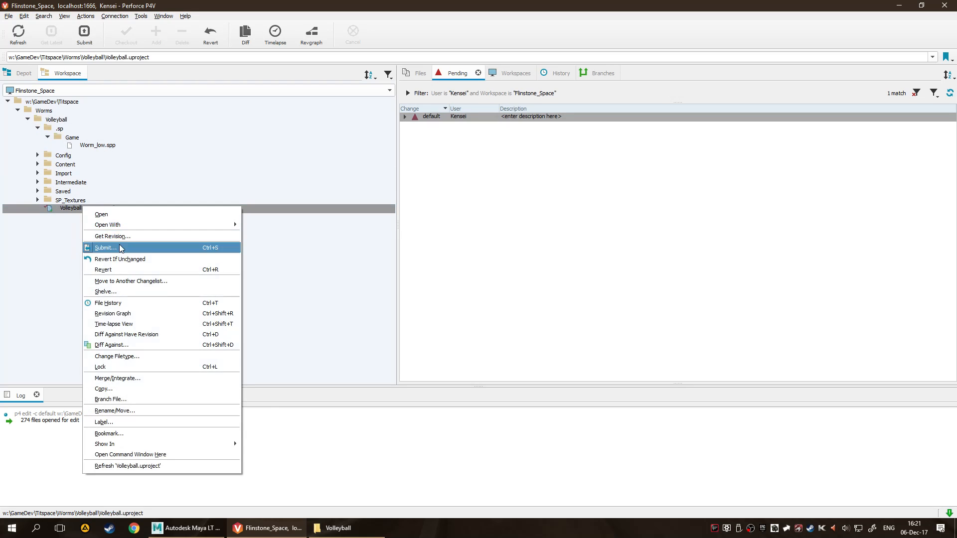
{"action": "left_click", "coordinate": [27, 234]}
Revert all unchanged files in the Volleyball workspace folder.
{"action": "right_click", "coordinate": [64, 121]}
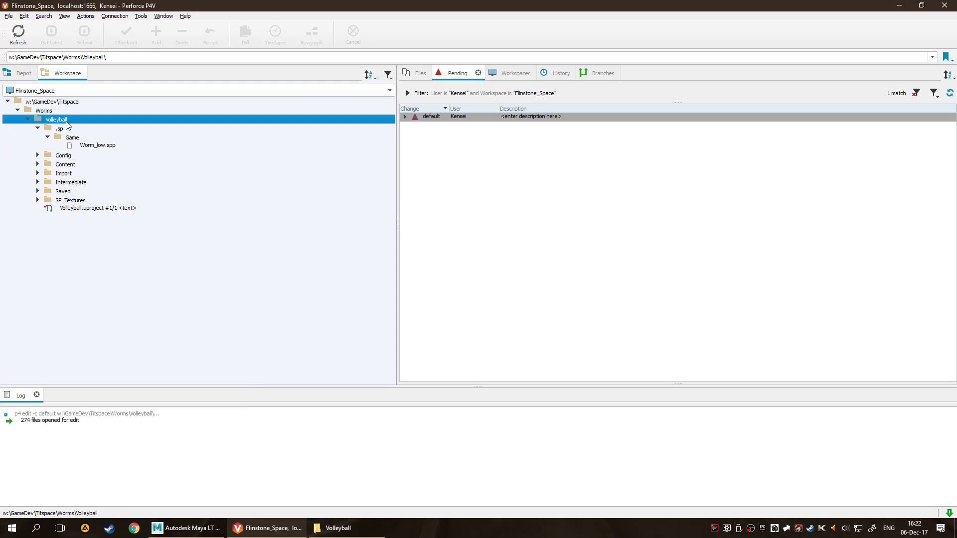
{"action": "left_click", "coordinate": [116, 205]}
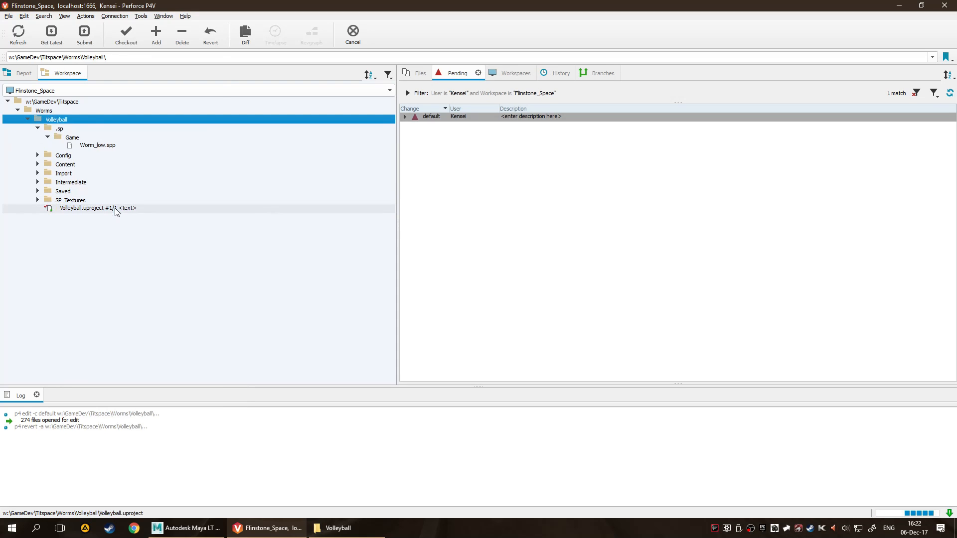
{"action": "right_click", "coordinate": [54, 120]}
{"action": "left_click", "coordinate": [366, 257]}
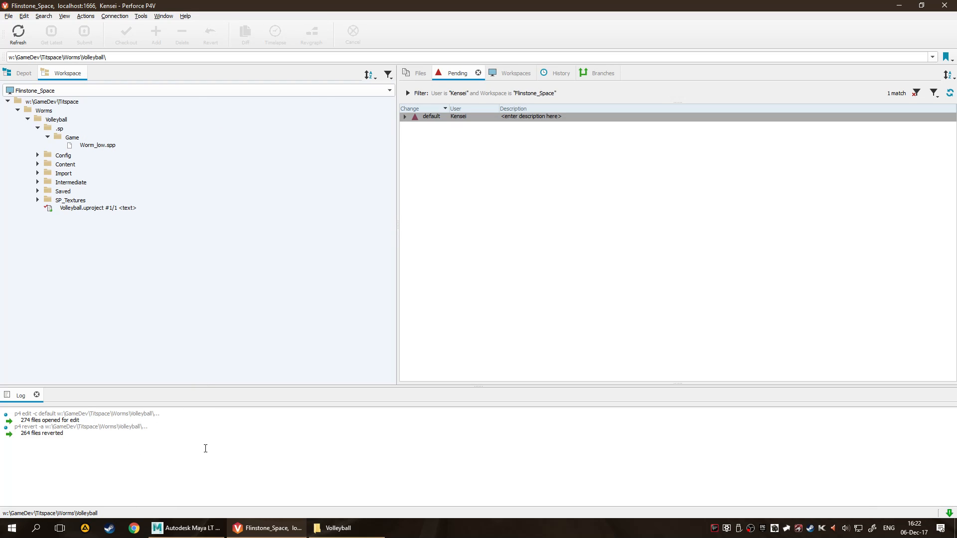
Mark the .sp folder under Volleyball for add in the default changelist.
{"action": "left_click", "coordinate": [70, 119]}
{"action": "right_click", "coordinate": [69, 113]}
{"action": "left_click", "coordinate": [57, 120]}
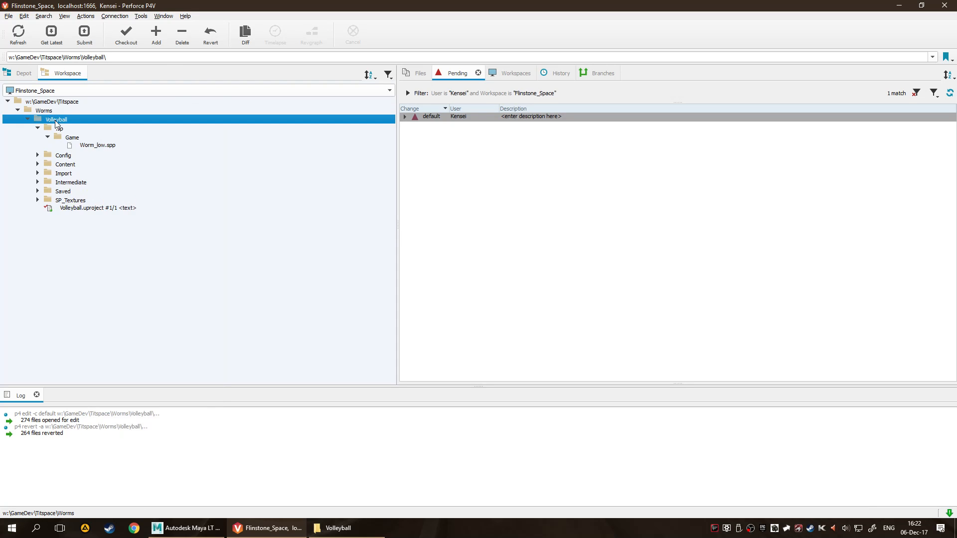
{"action": "right_click", "coordinate": [57, 120]}
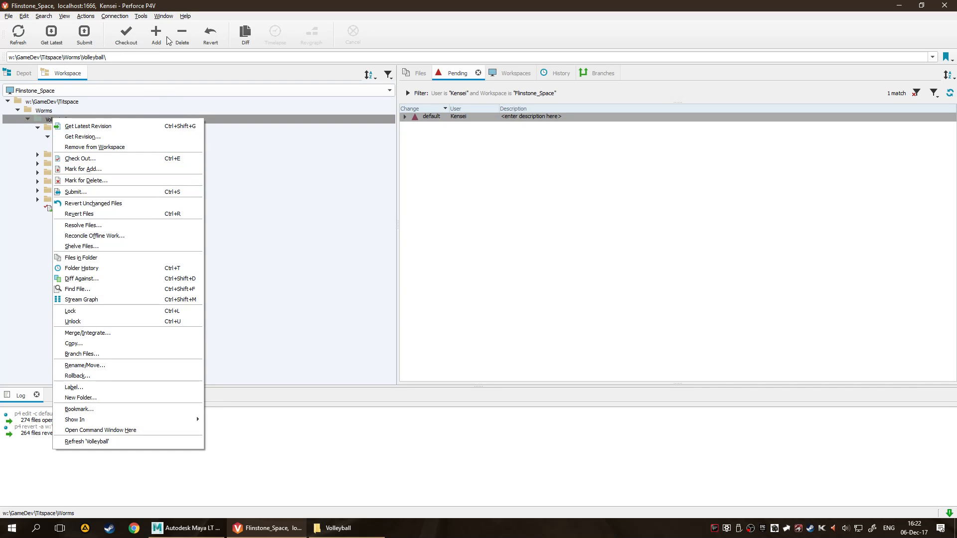
{"action": "left_click", "coordinate": [291, 302]}
{"action": "left_click", "coordinate": [134, 129]}
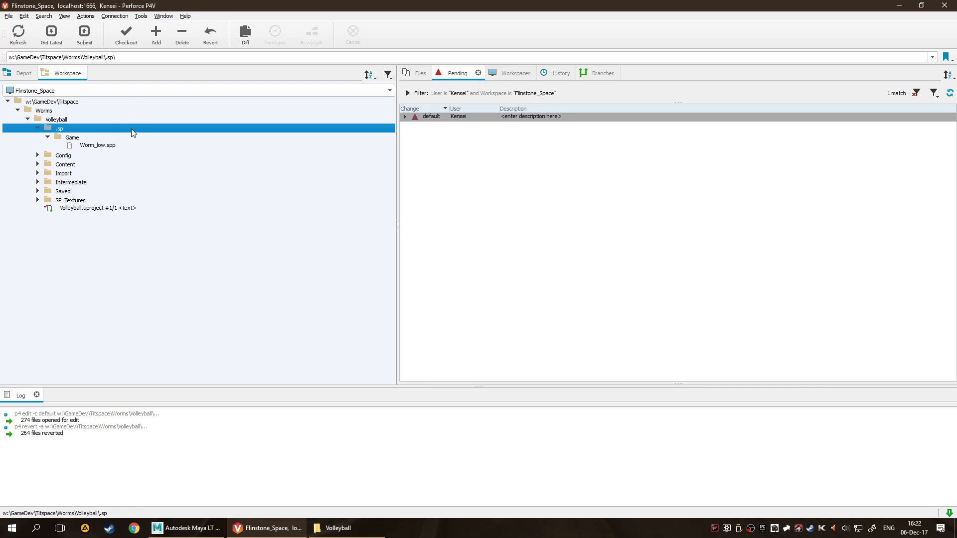
{"action": "left_click", "coordinate": [156, 33]}
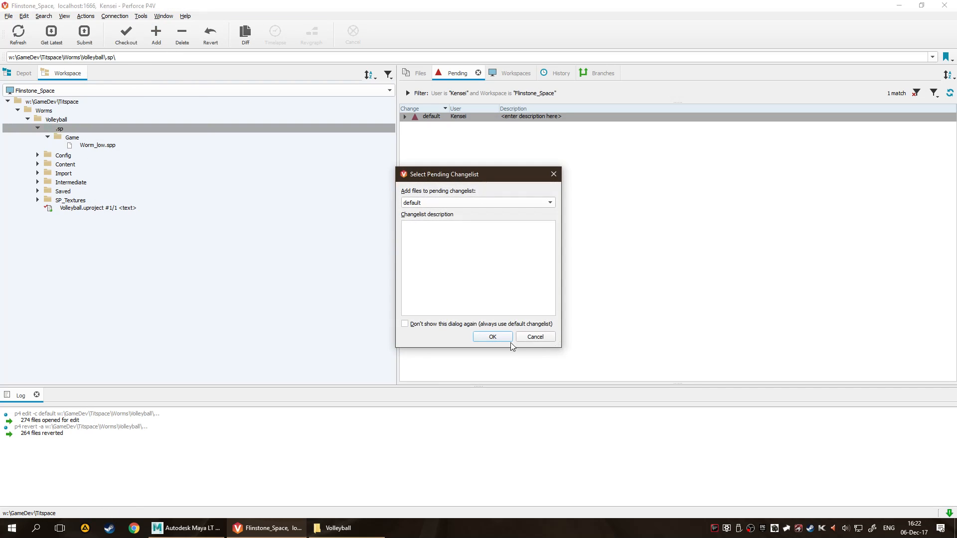
{"action": "left_click", "coordinate": [493, 336]}
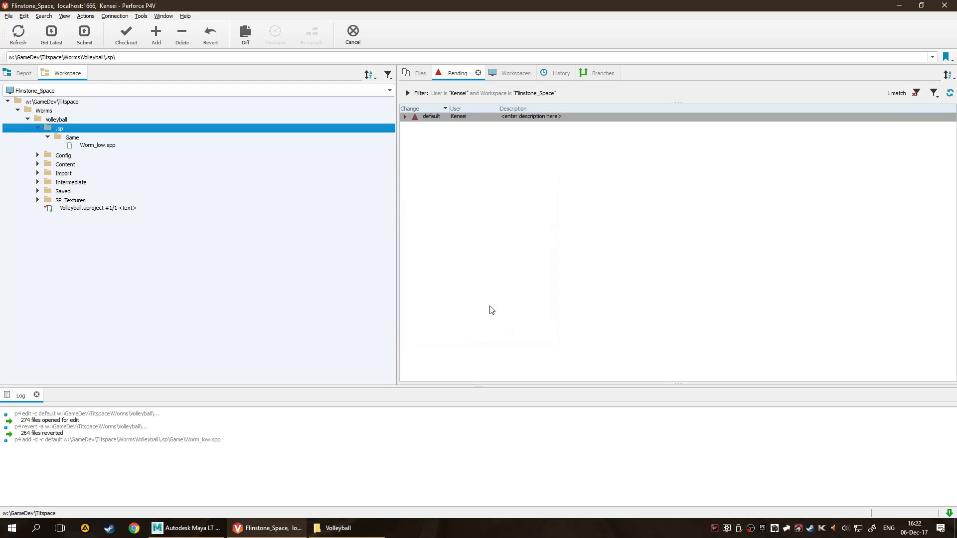
Expand the default changelist and revert the checked-out StarterContent map data and texture files.
{"action": "left_click", "coordinate": [404, 117]}
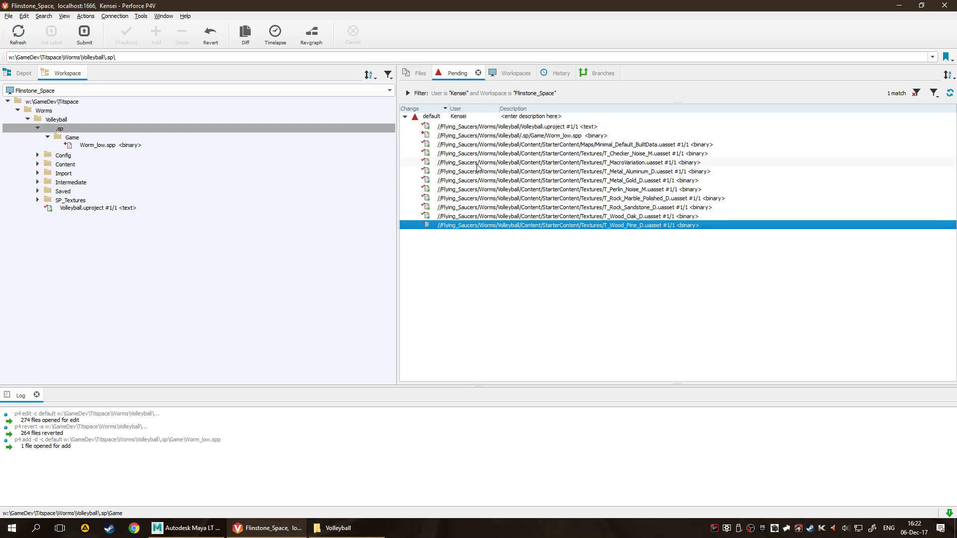
{"action": "mouse_move", "coordinate": [477, 168]}
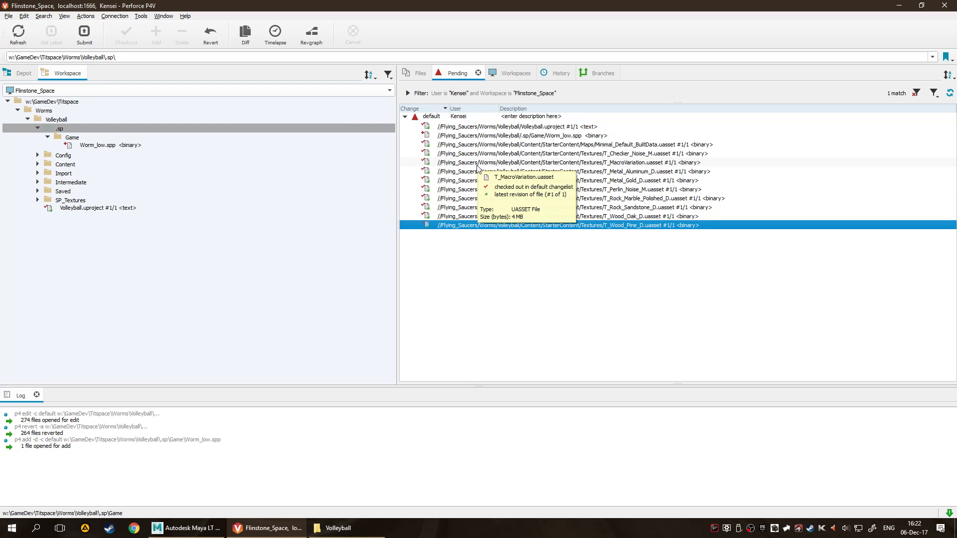
{"action": "left_click", "coordinate": [462, 145], "text": "shift"}
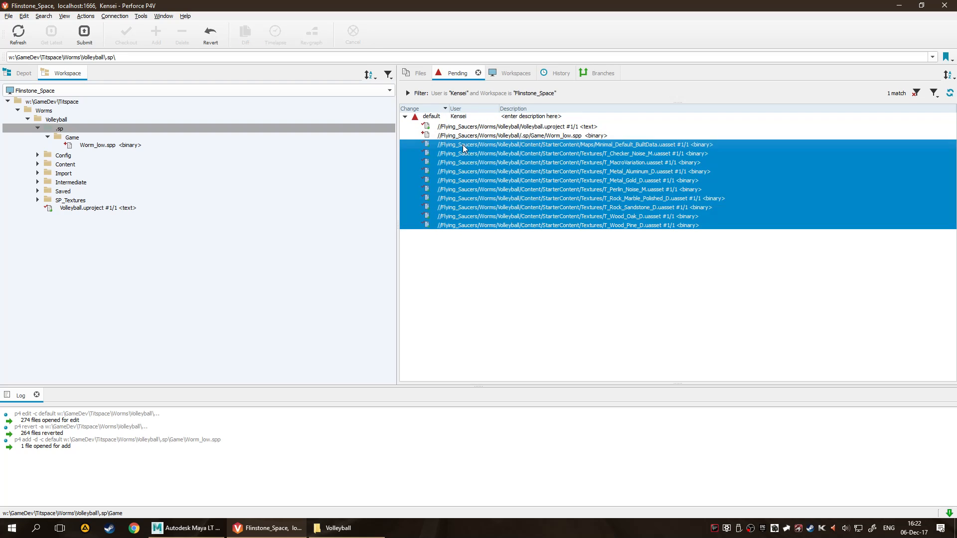
{"action": "right_click", "coordinate": [463, 145]}
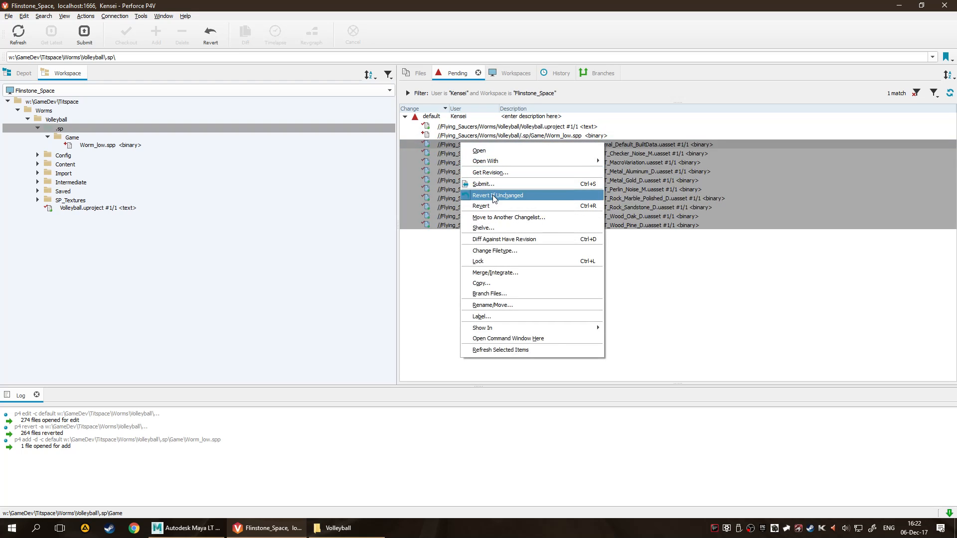
{"action": "left_click", "coordinate": [494, 195]}
{"action": "right_click", "coordinate": [467, 145]}
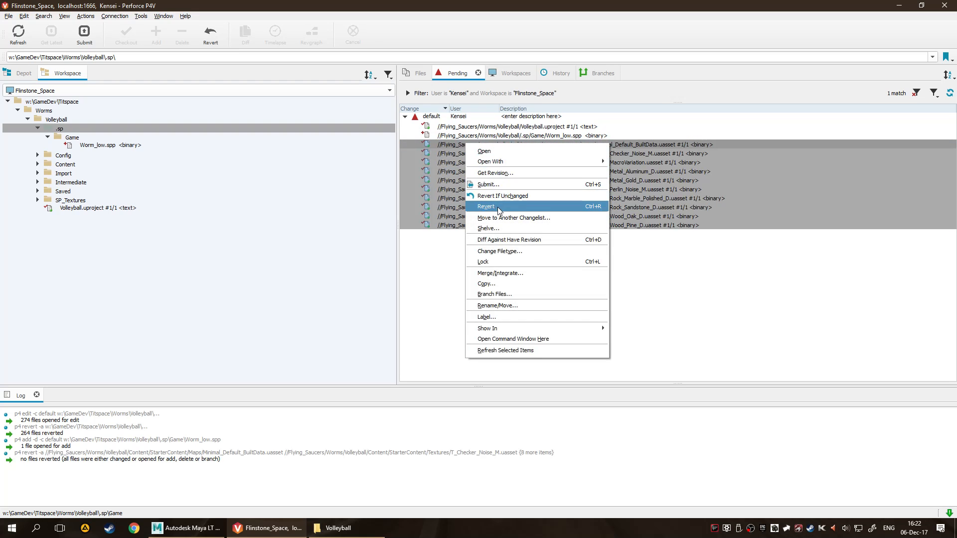
{"action": "left_click", "coordinate": [497, 207]}
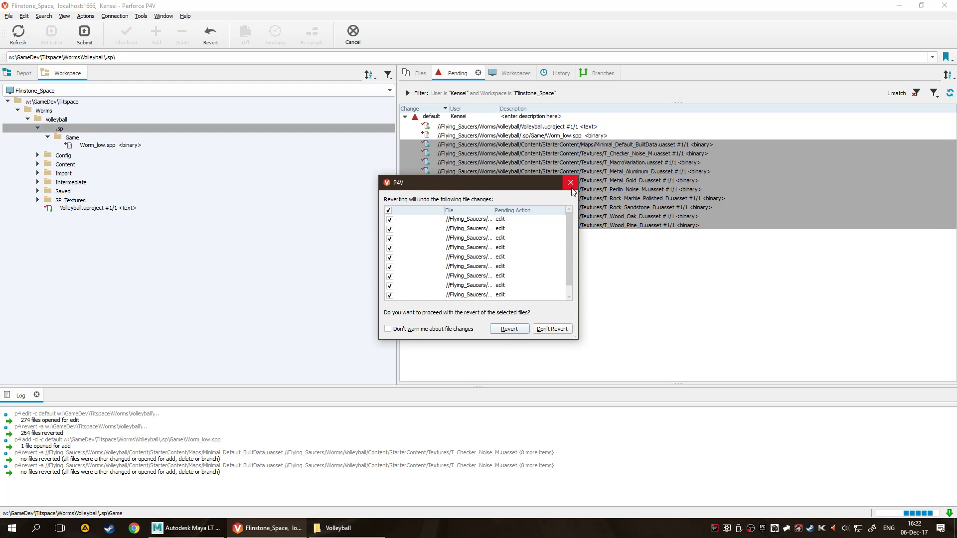
{"action": "left_click", "coordinate": [509, 329]}
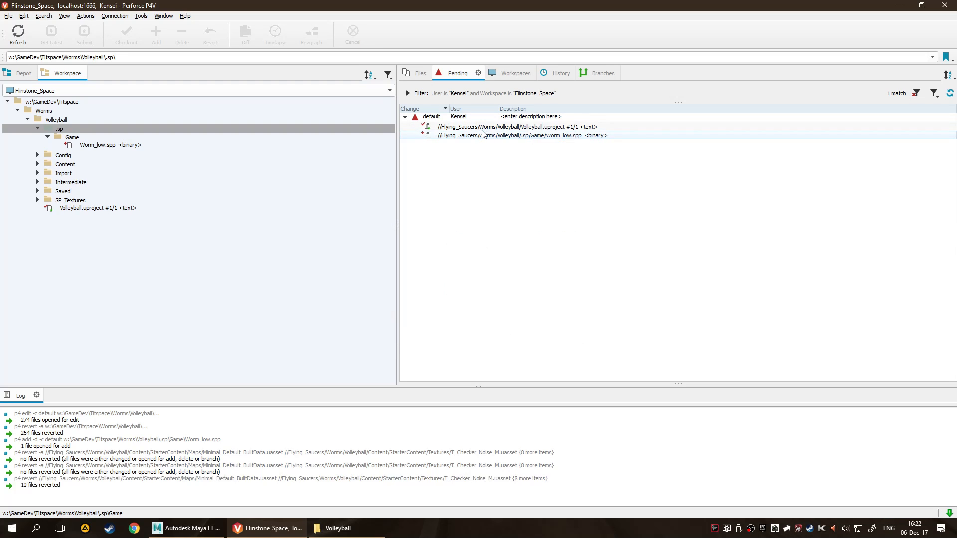
Revert Volleyball.uproject in the default changelist.
{"action": "left_click", "coordinate": [481, 126]}
{"action": "right_click", "coordinate": [481, 127]}
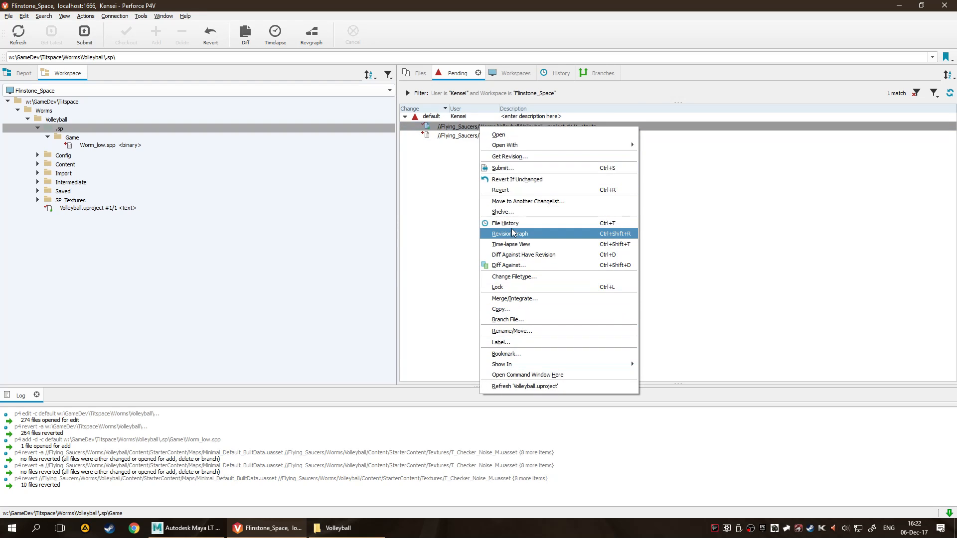
{"action": "left_click", "coordinate": [513, 191]}
{"action": "left_click", "coordinate": [510, 329]}
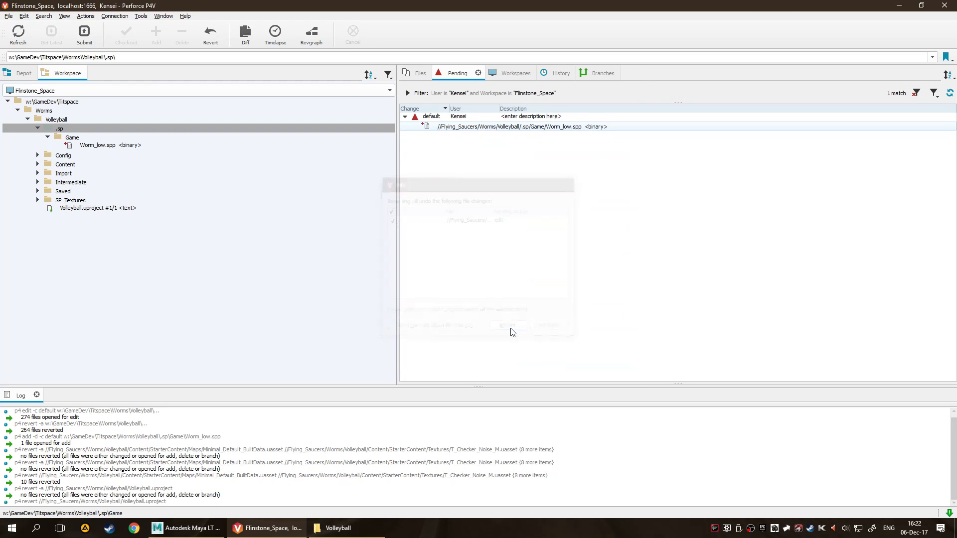
Submit Worm_low.spp from the default changelist with the description "Hooked in the Substance Project folder generated by the live link.".
{"action": "left_click", "coordinate": [450, 128]}
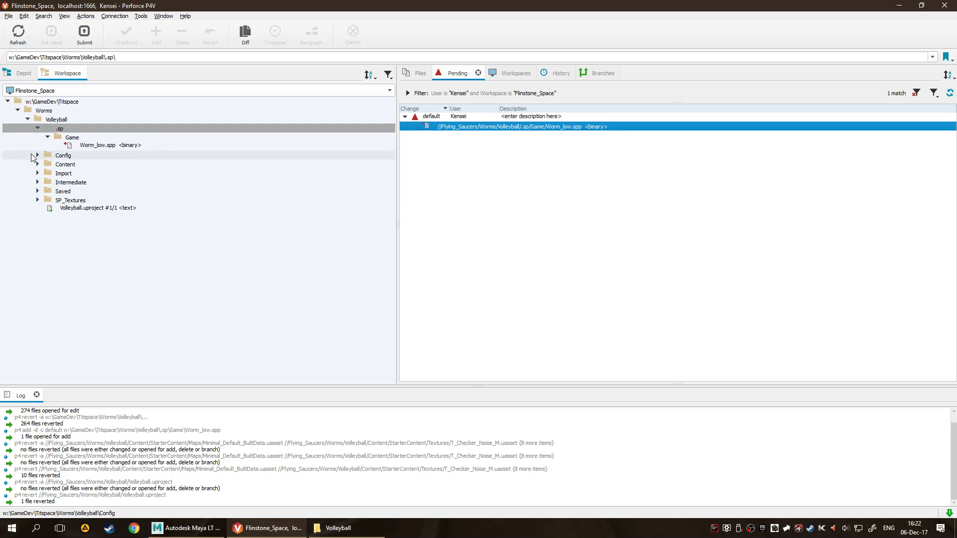
{"action": "left_click", "coordinate": [240, 340]}
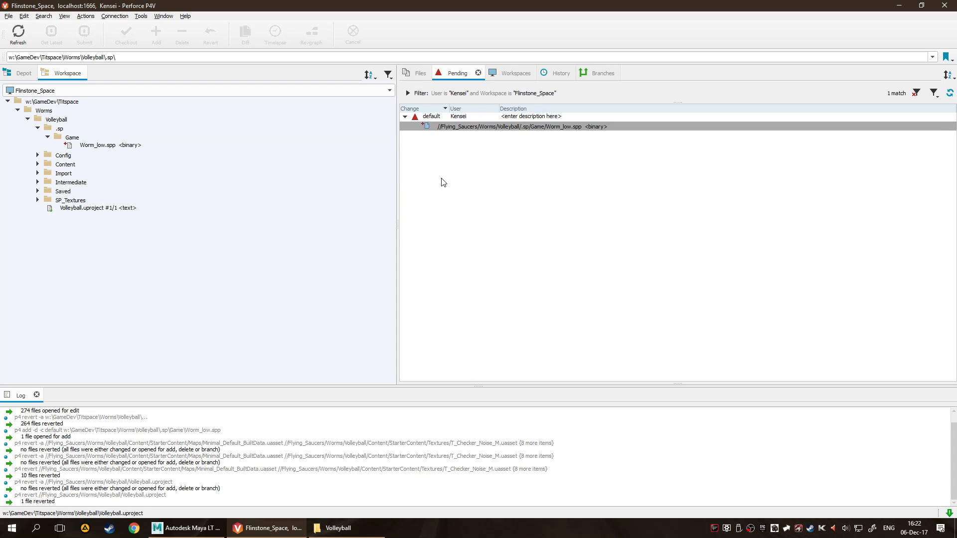
{"action": "left_click", "coordinate": [474, 126]}
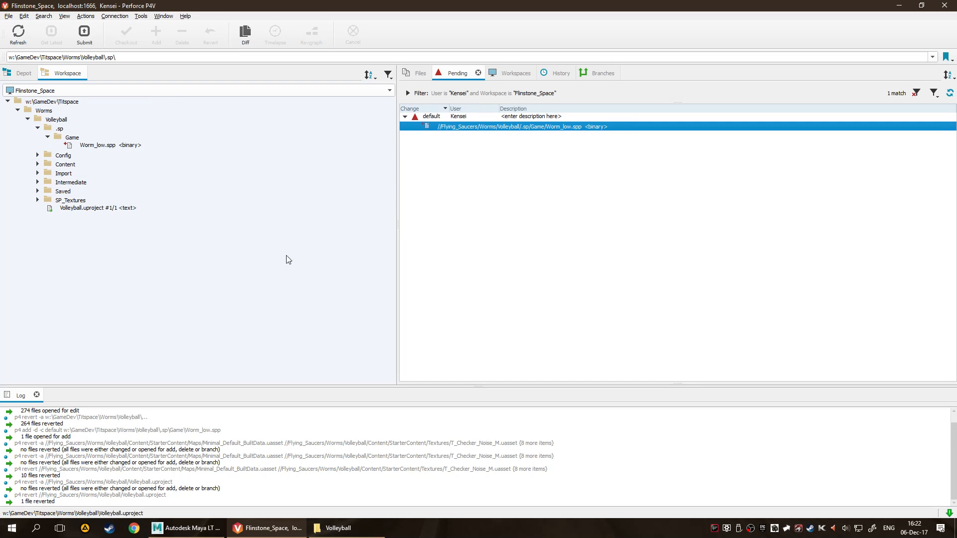
{"action": "left_click", "coordinate": [85, 35]}
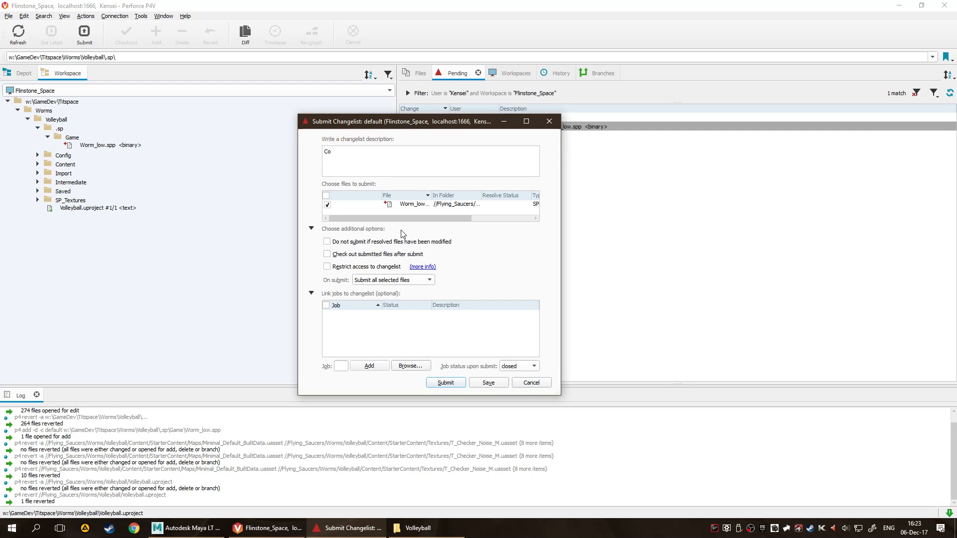
{"action": "type", "text": "Hooked in the Substance Project folder genera"}
{"action": "key", "text": "BackSpace"}
{"action": "key", "text": "BackSpace"}
{"action": "key", "text": "BackSpace"}
{"action": "key", "text": "BackSpace"}
{"action": "key", "text": "BackSpace"}
{"action": "type", "text": "enerated b"}
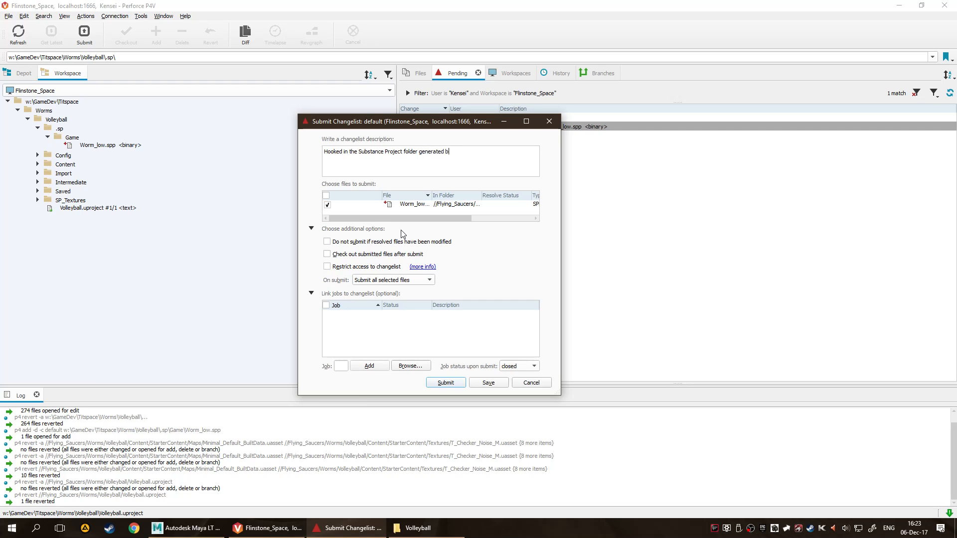
{"action": "type", "text": "y the live link."}
{"action": "left_click", "coordinate": [438, 386]}
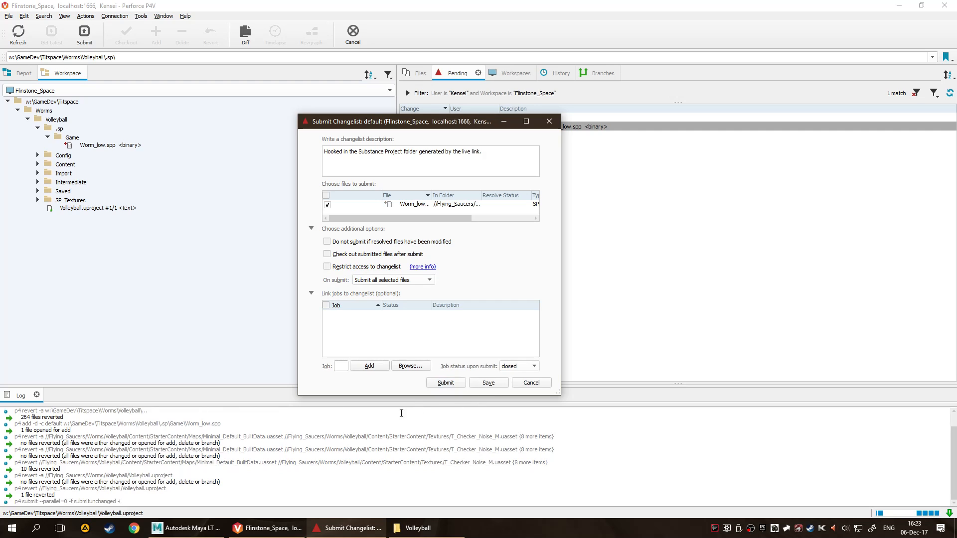
{"action": "left_click", "coordinate": [257, 255]}
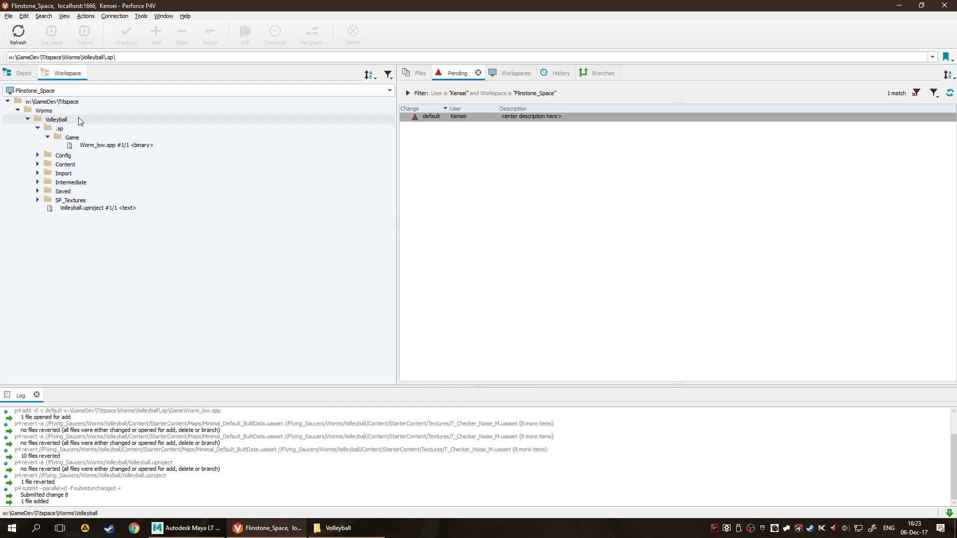
Examine the .sp folder and its Game subfolder under Volleyball in the depot tree.
{"action": "left_click", "coordinate": [99, 127]}
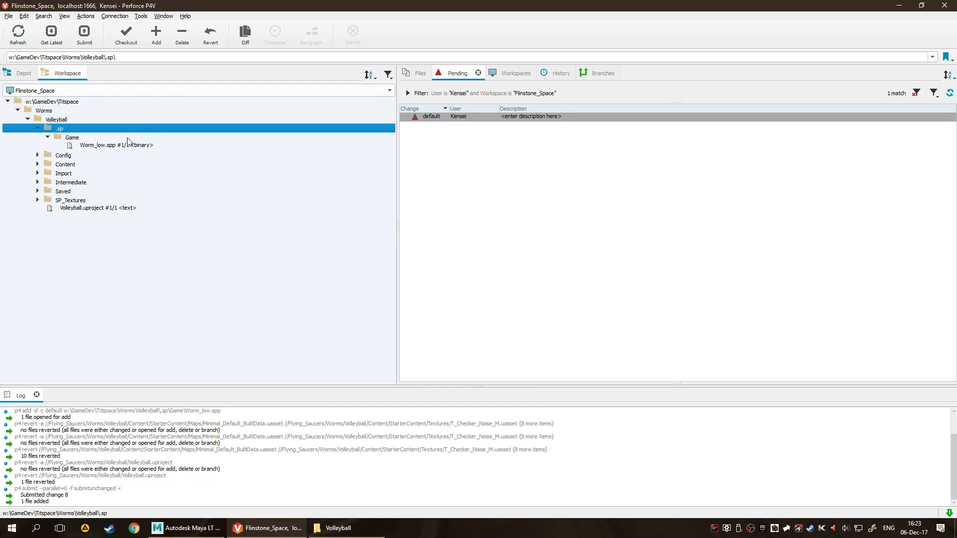
{"action": "left_click", "coordinate": [19, 73]}
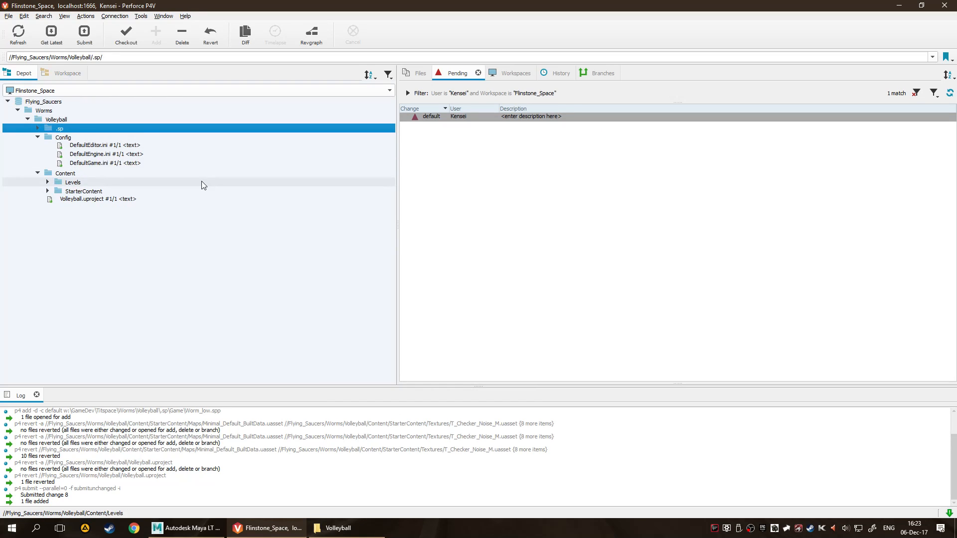
{"action": "left_click", "coordinate": [47, 137]}
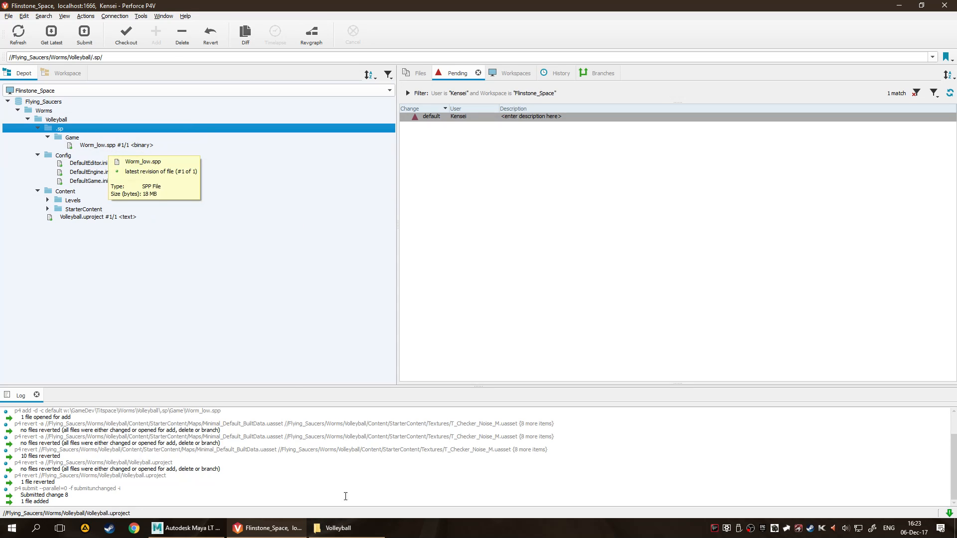
Switch to File Explorer, examine the Game folder inside Volleyball's .sp folder, and close the window.
{"action": "left_click", "coordinate": [334, 528]}
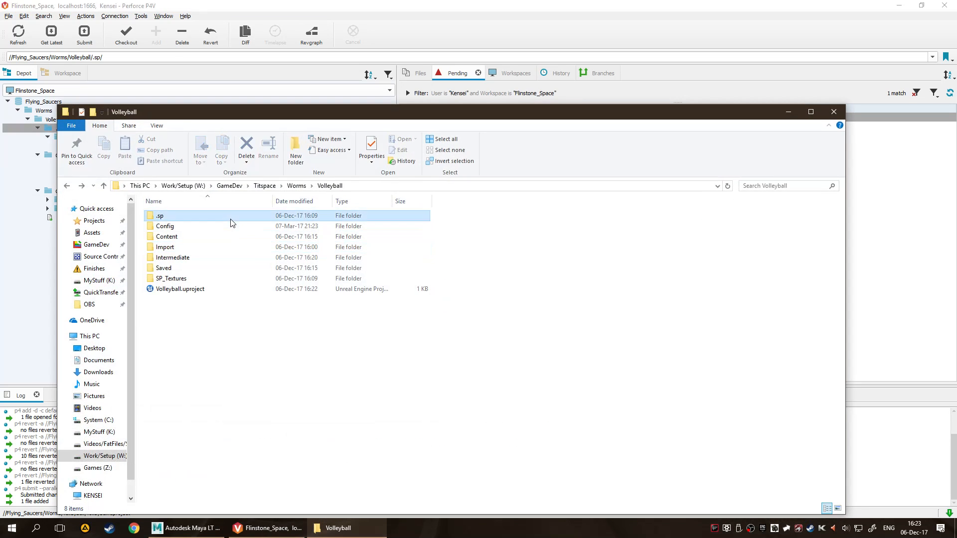
{"action": "double_click", "coordinate": [230, 219]}
{"action": "double_click", "coordinate": [234, 218]}
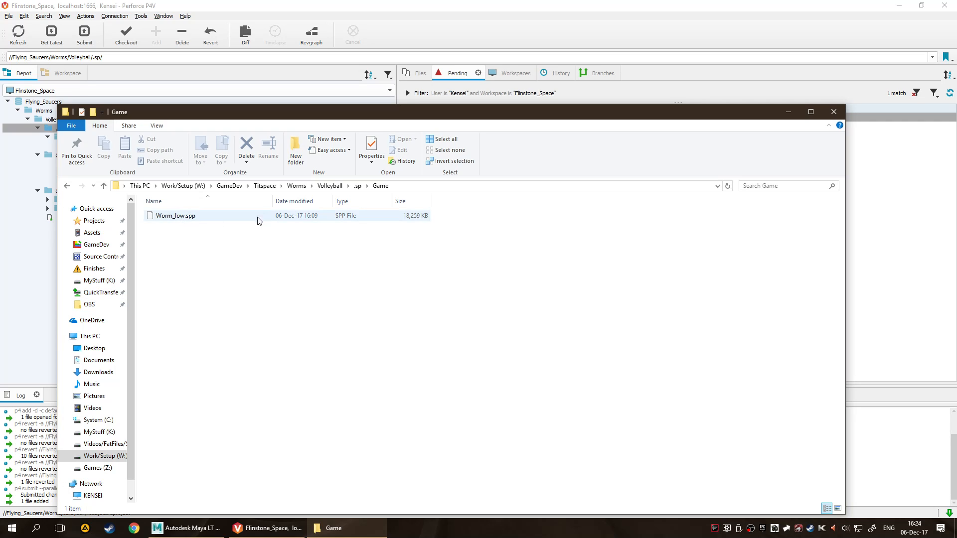
{"action": "left_click", "coordinate": [834, 111]}
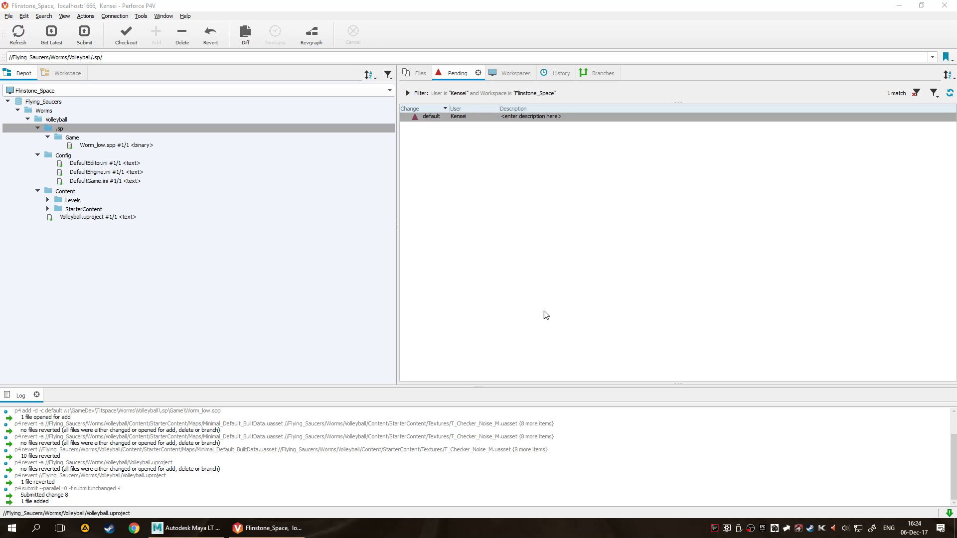
Switch from the depot tree back to the workspace tree and close P4V.
{"action": "left_click", "coordinate": [501, 315]}
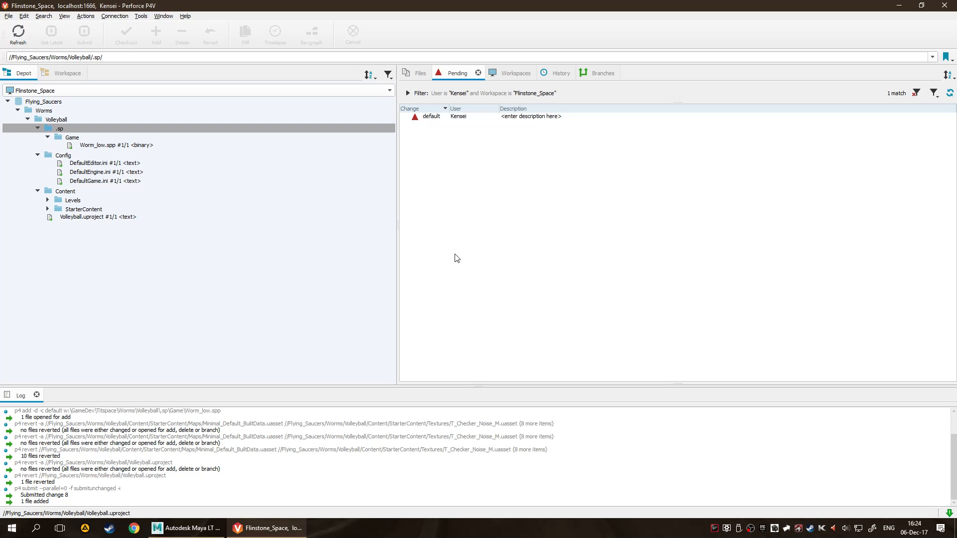
{"action": "left_click", "coordinate": [66, 119]}
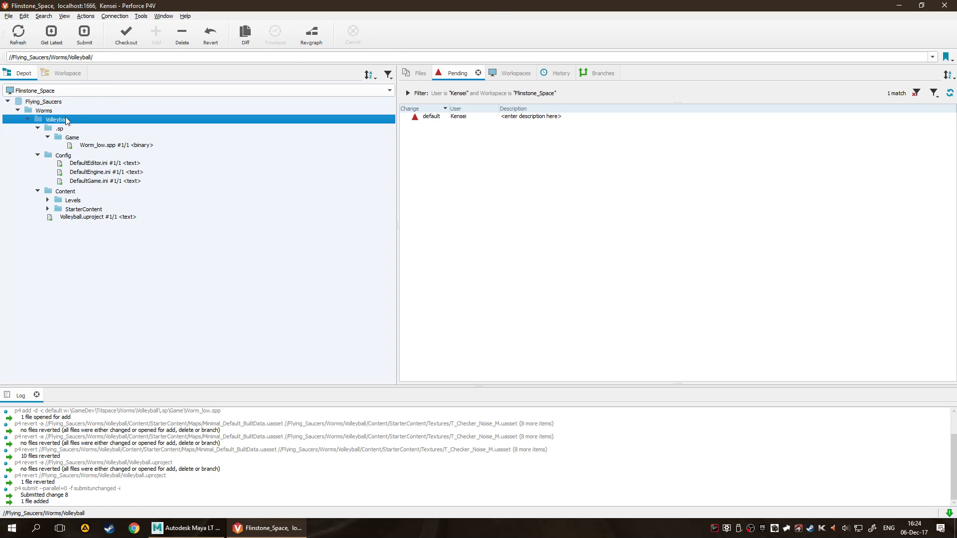
{"action": "left_click", "coordinate": [248, 293]}
{"action": "left_click", "coordinate": [68, 74]}
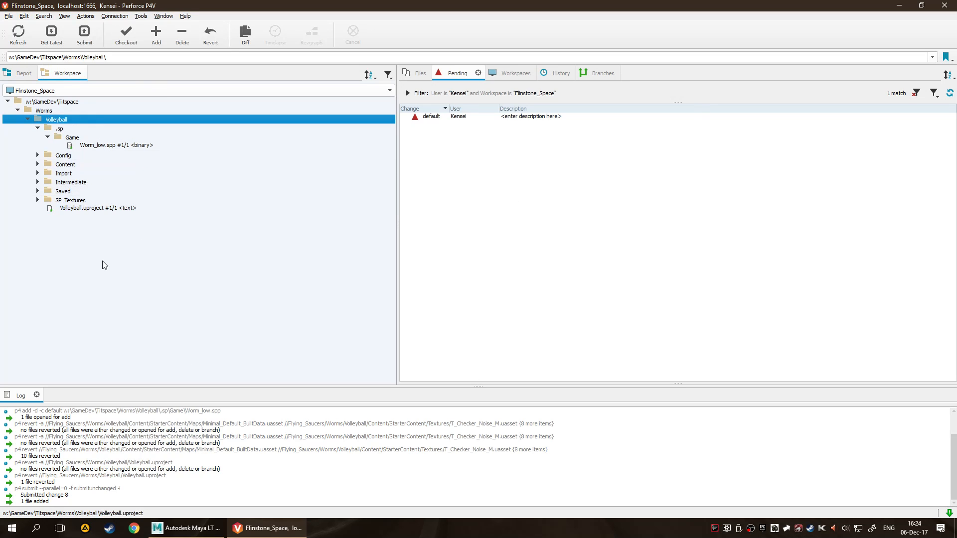
{"action": "left_click", "coordinate": [196, 365]}
{"action": "left_click", "coordinate": [944, 5]}
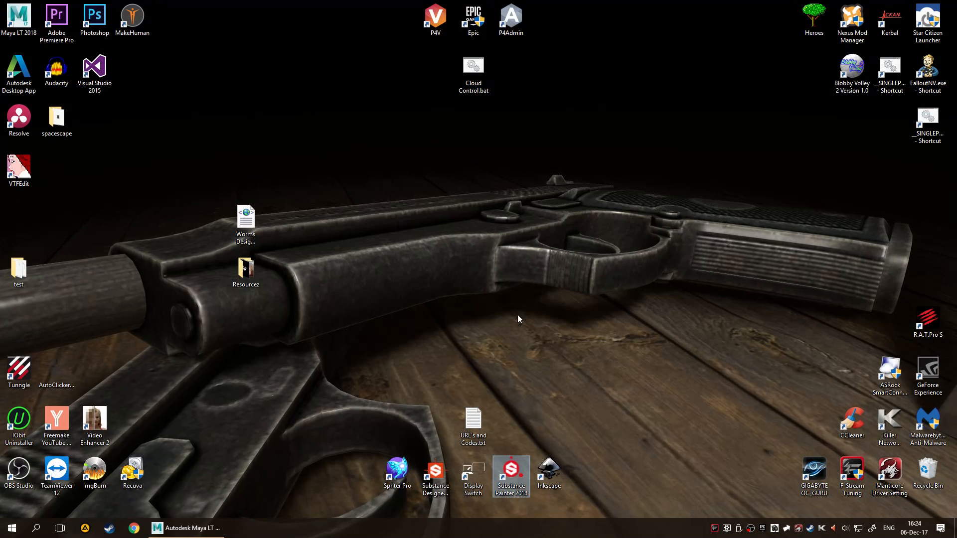
Switch to Maya LT and collapse the Outliner and Channel Box panels to enlarge the viewport around the PlayerWorm_high mesh.
{"action": "left_click", "coordinate": [186, 529]}
{"action": "scroll", "coordinate": [449, 364], "scroll_direction": "down", "scroll_amount": 5}
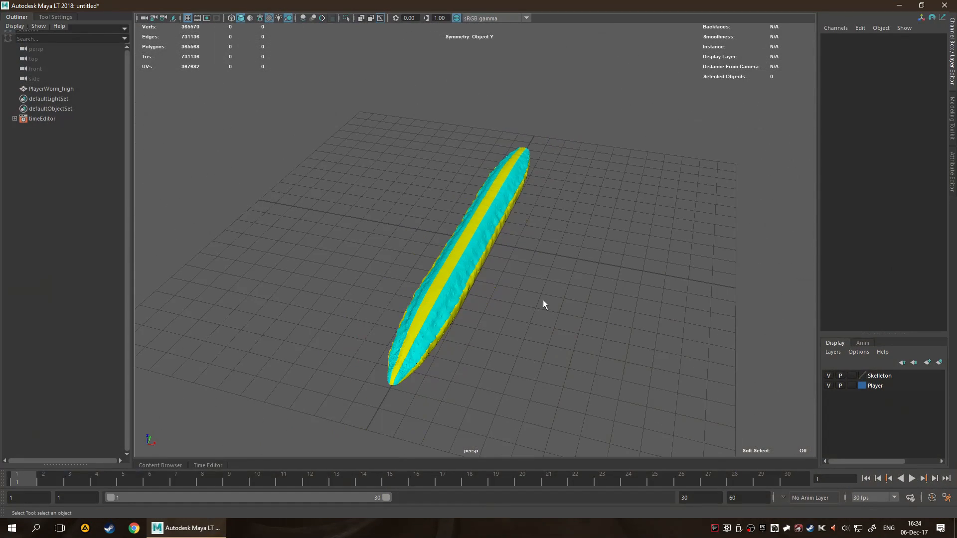
{"action": "left_click_drag", "start_coordinate": [543, 300], "coordinate": [427, 303], "text": "alt"}
{"action": "right_click_drag", "start_coordinate": [427, 307], "coordinate": [543, 294], "text": "alt"}
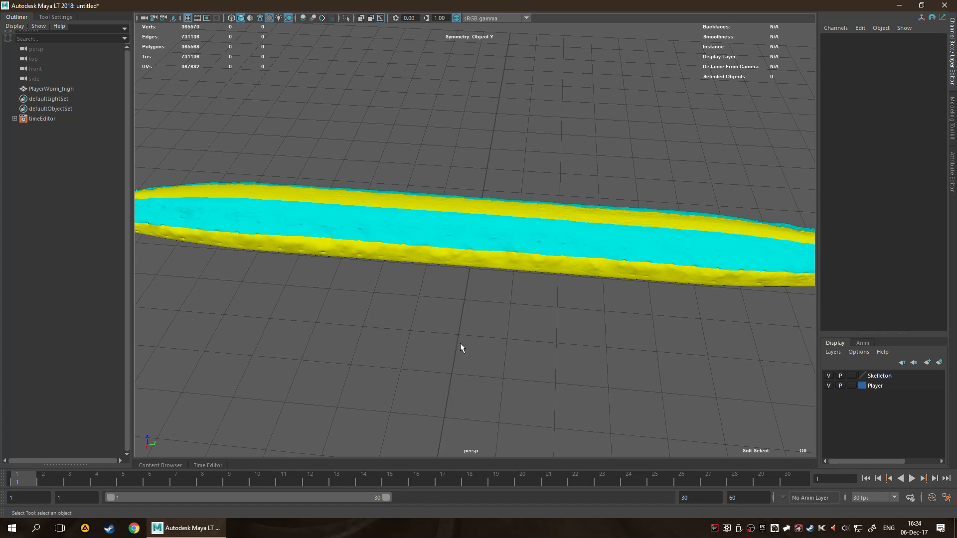
{"action": "left_click_drag", "start_coordinate": [377, 340], "coordinate": [573, 333]}
{"action": "double_click", "coordinate": [24, 16]}
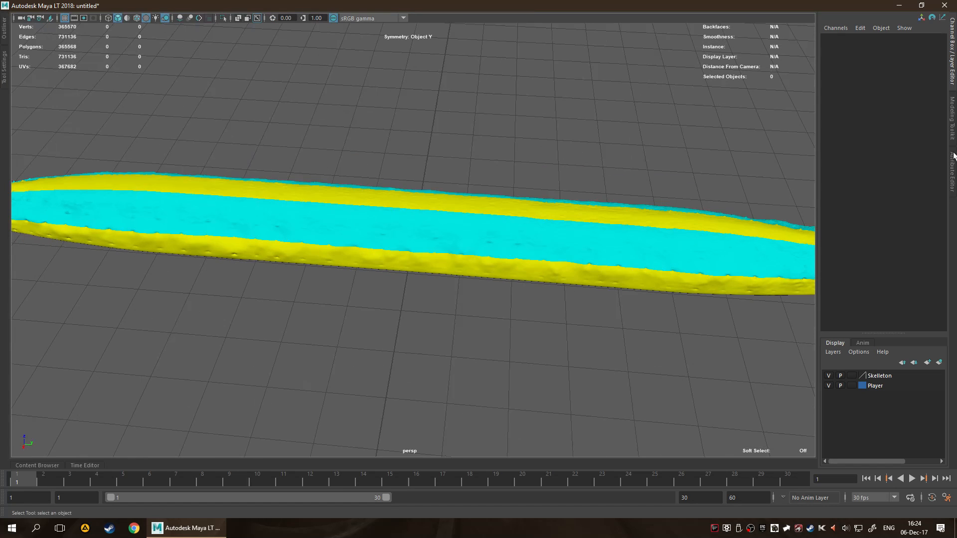
{"action": "left_click", "coordinate": [955, 70]}
{"action": "scroll", "coordinate": [639, 214], "scroll_direction": "down", "scroll_amount": 3}
{"action": "left_click_drag", "start_coordinate": [534, 238], "coordinate": [542, 282], "text": "alt"}
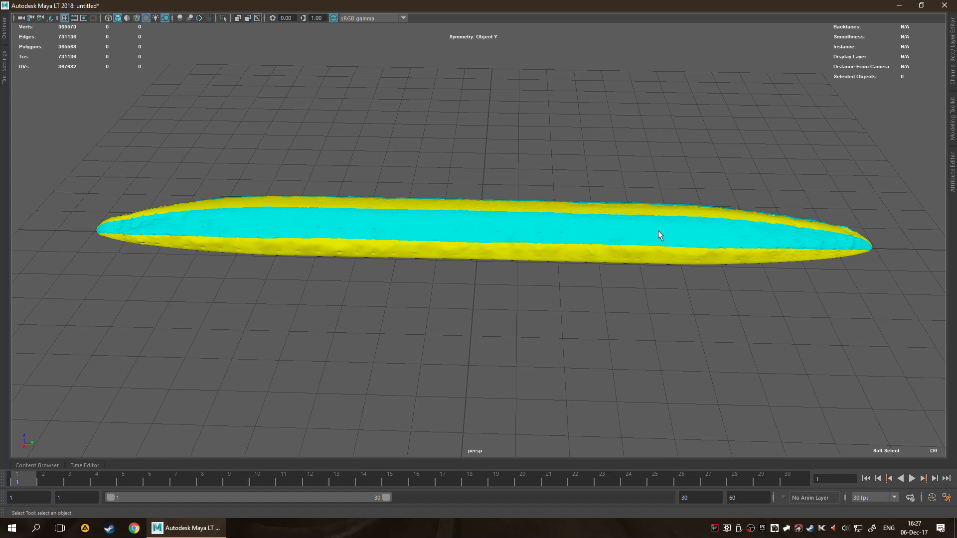
Switch from Maya LT to the desktop and launch Substance Painter.
{"action": "key", "text": "super+d"}
{"action": "double_click", "coordinate": [510, 471]}
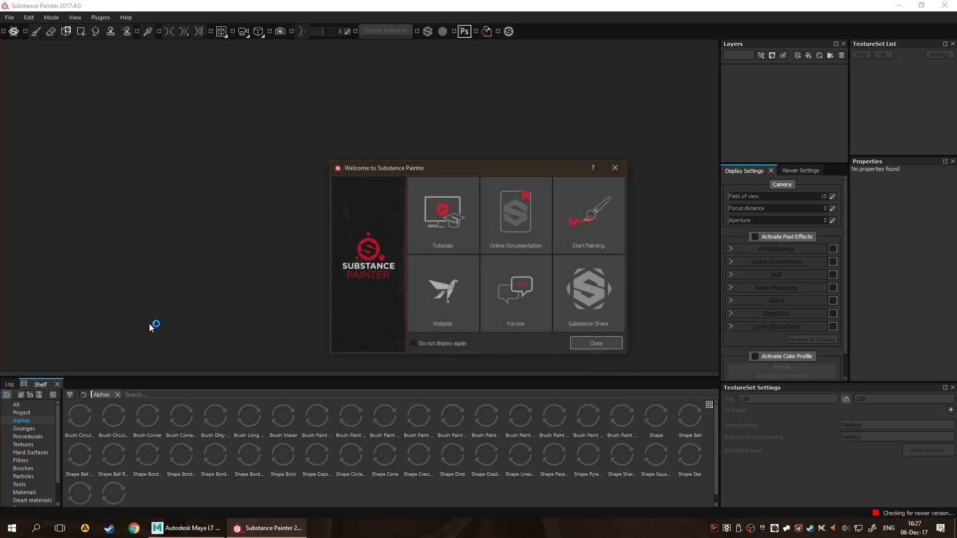
{"action": "left_click", "coordinate": [594, 343]}
Create a new project from the Top_textureSet_ID.fbx mesh in the desktop's test folder, with DirectX normals and 2048 document resolution.
{"action": "left_click", "coordinate": [22, 21]}
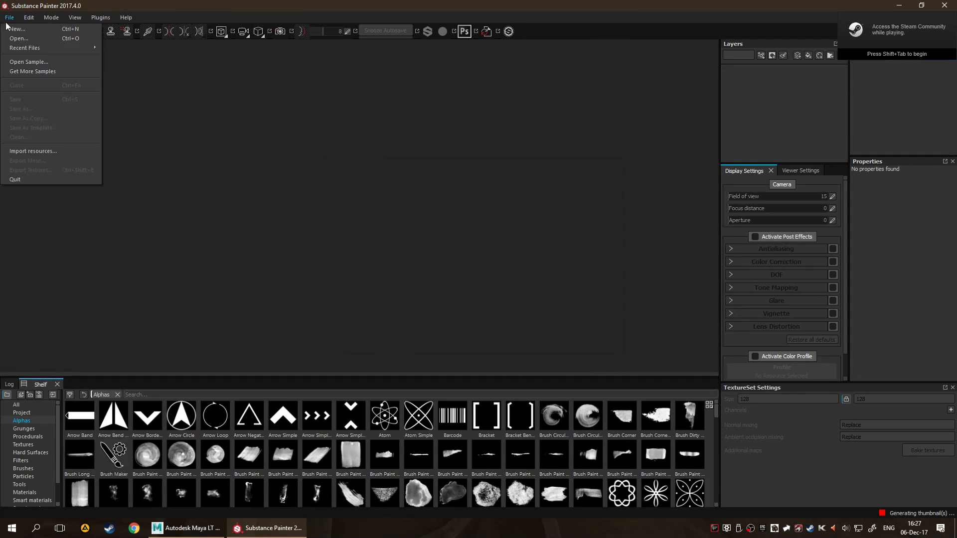
{"action": "left_click", "coordinate": [18, 28]}
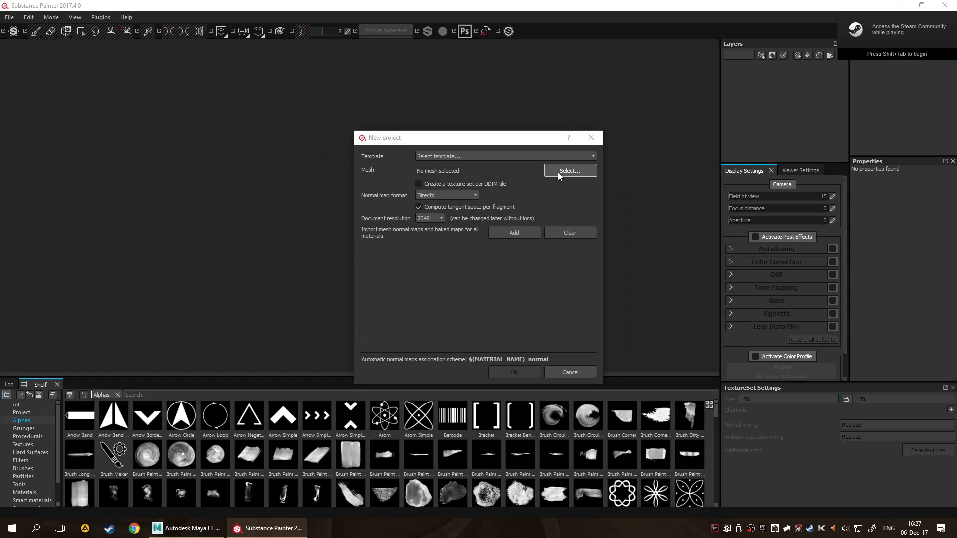
{"action": "left_click", "coordinate": [559, 173]}
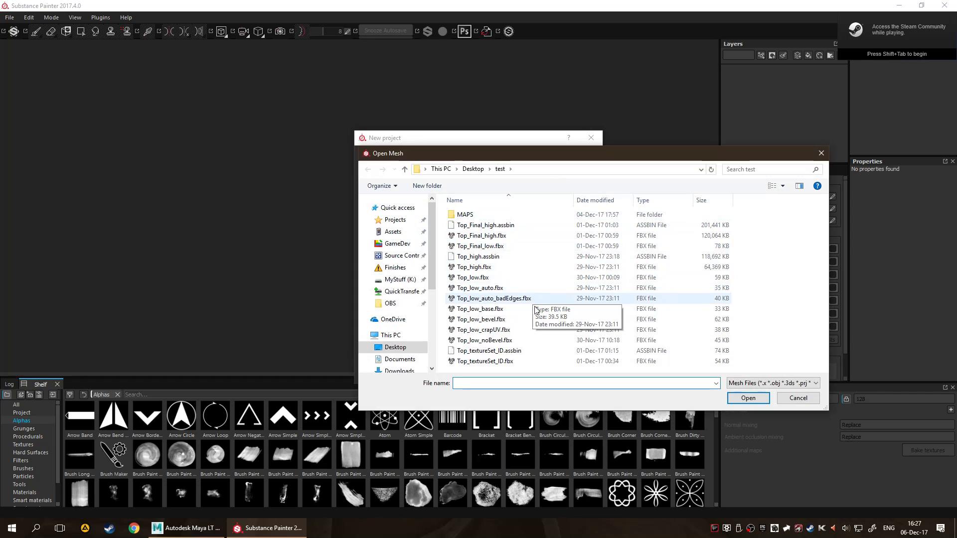
{"action": "double_click", "coordinate": [537, 362]}
{"action": "left_click", "coordinate": [516, 374]}
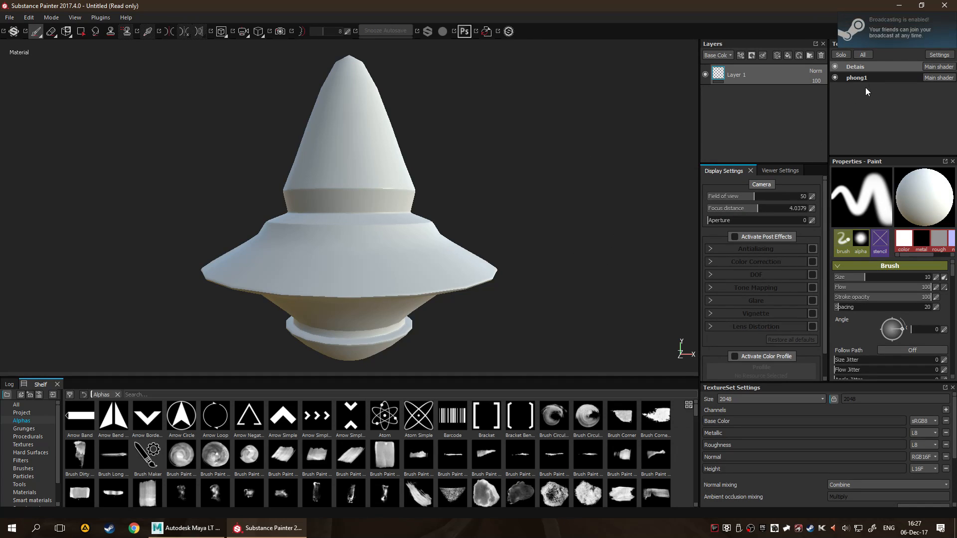
Select the Detais texture set and examine the additional map slots in its TextureSet Settings.
{"action": "left_click", "coordinate": [875, 69]}
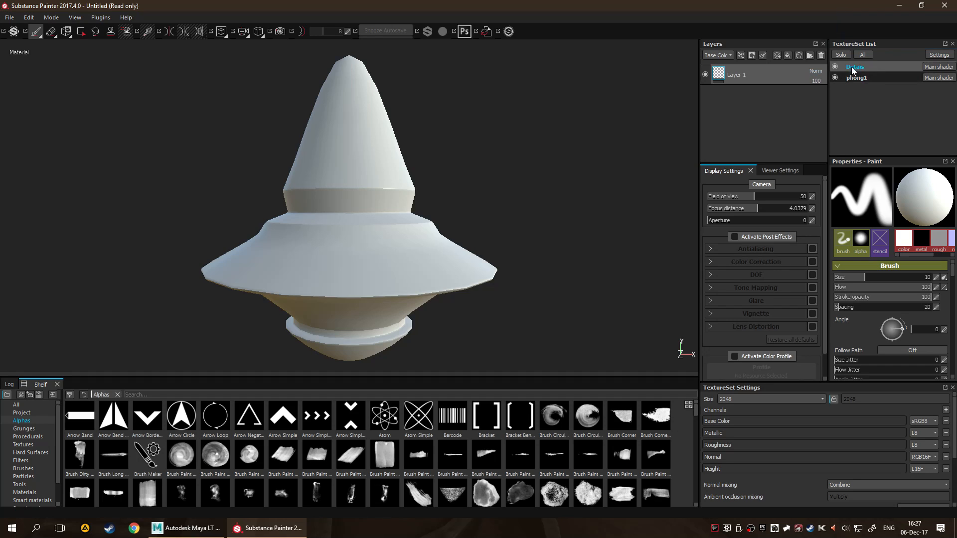
{"action": "left_click", "coordinate": [873, 68]}
{"action": "scroll", "coordinate": [815, 364], "scroll_direction": "down", "scroll_amount": 1}
{"action": "scroll", "coordinate": [875, 448], "scroll_direction": "down", "scroll_amount": 3}
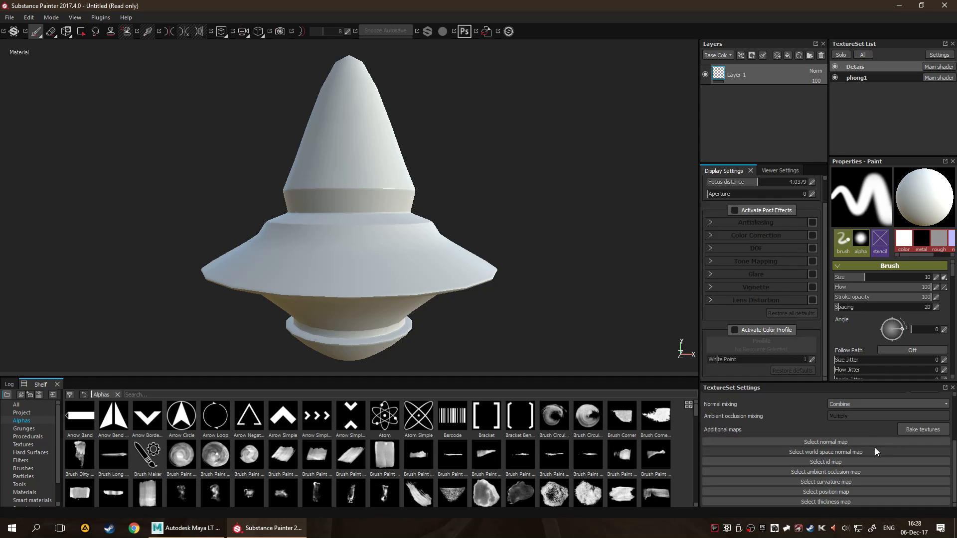